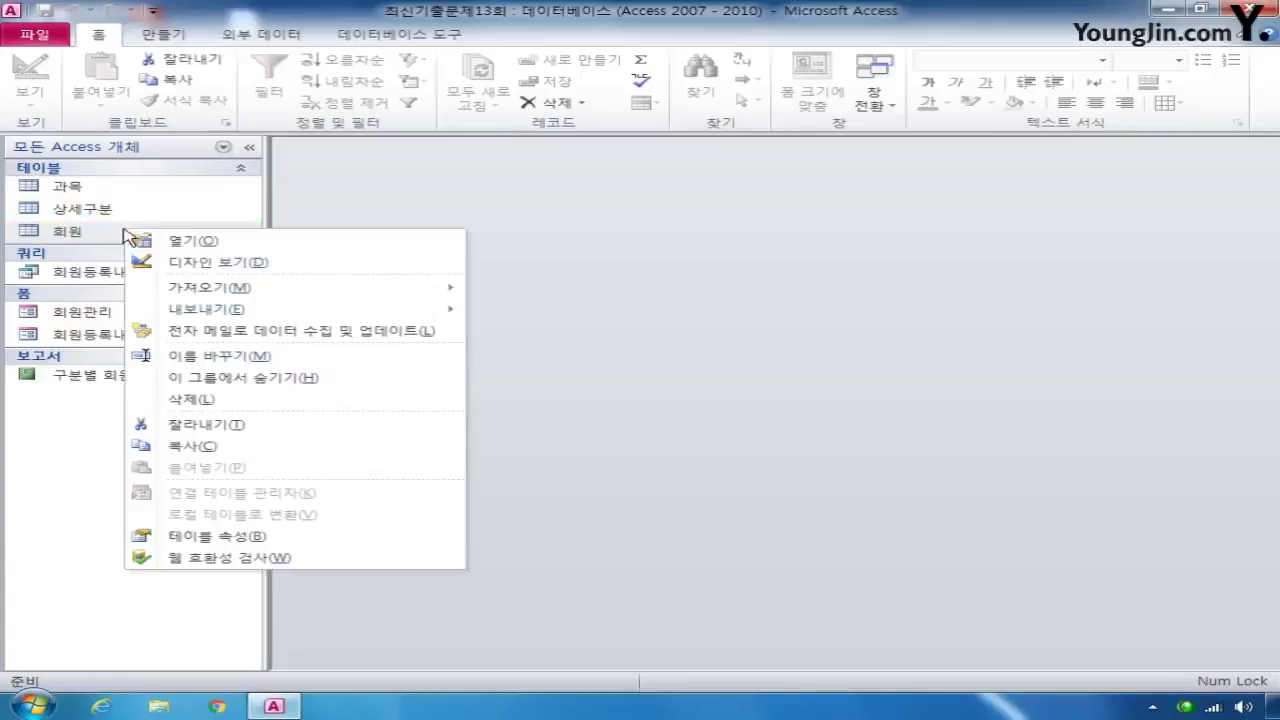
Open the 회원 table in design view and set the 성명 field's index to 예(중복 가능)
click(262, 262)
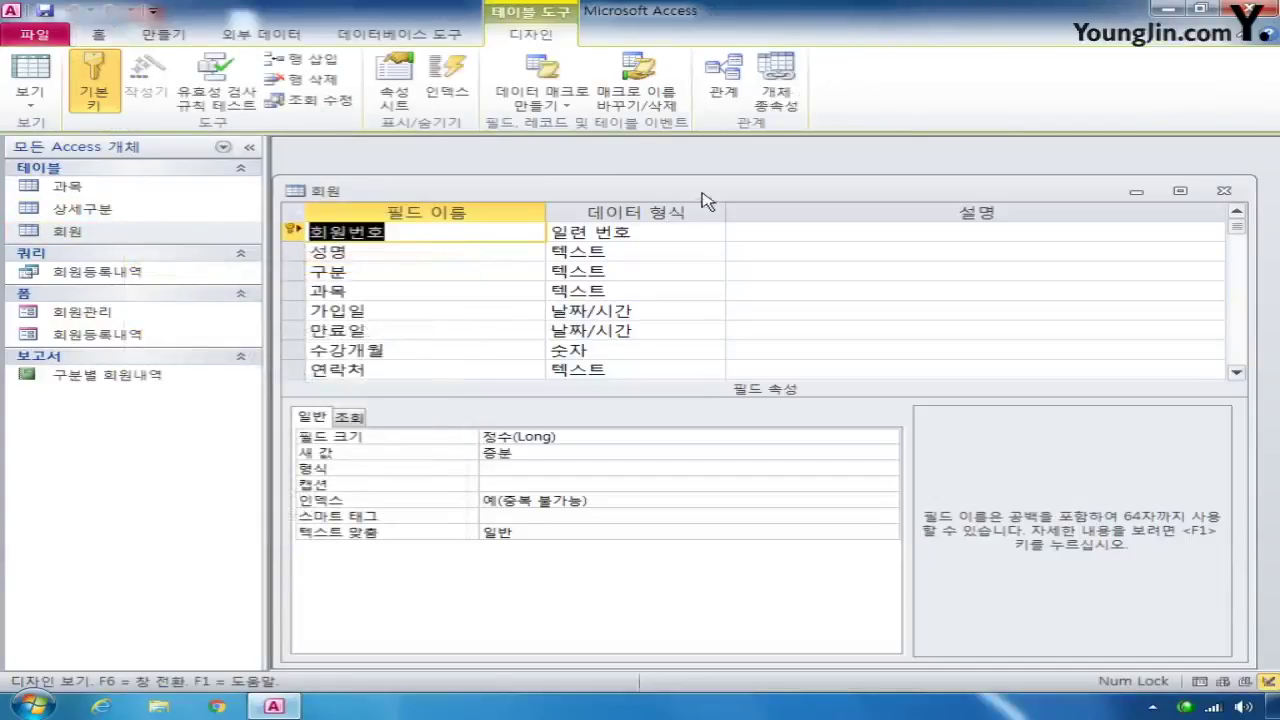
drag(703, 198, 723, 169)
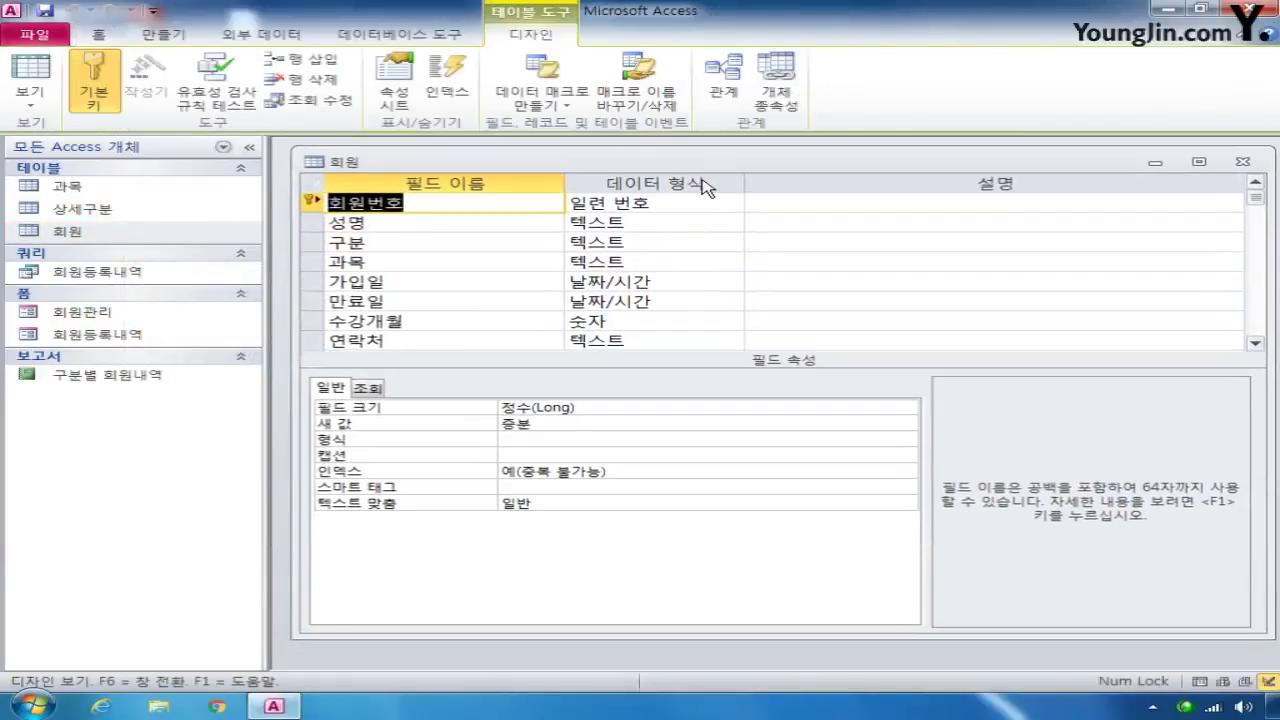
click(320, 222)
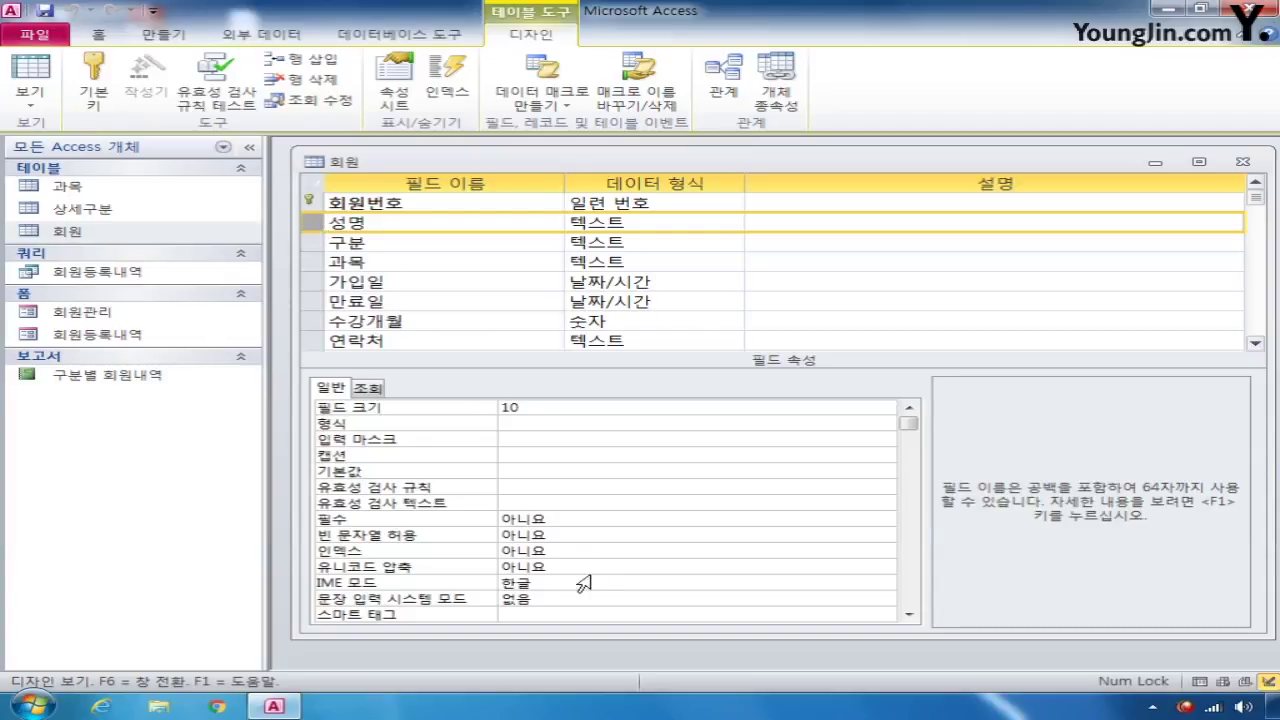
click(611, 552)
click(885, 552)
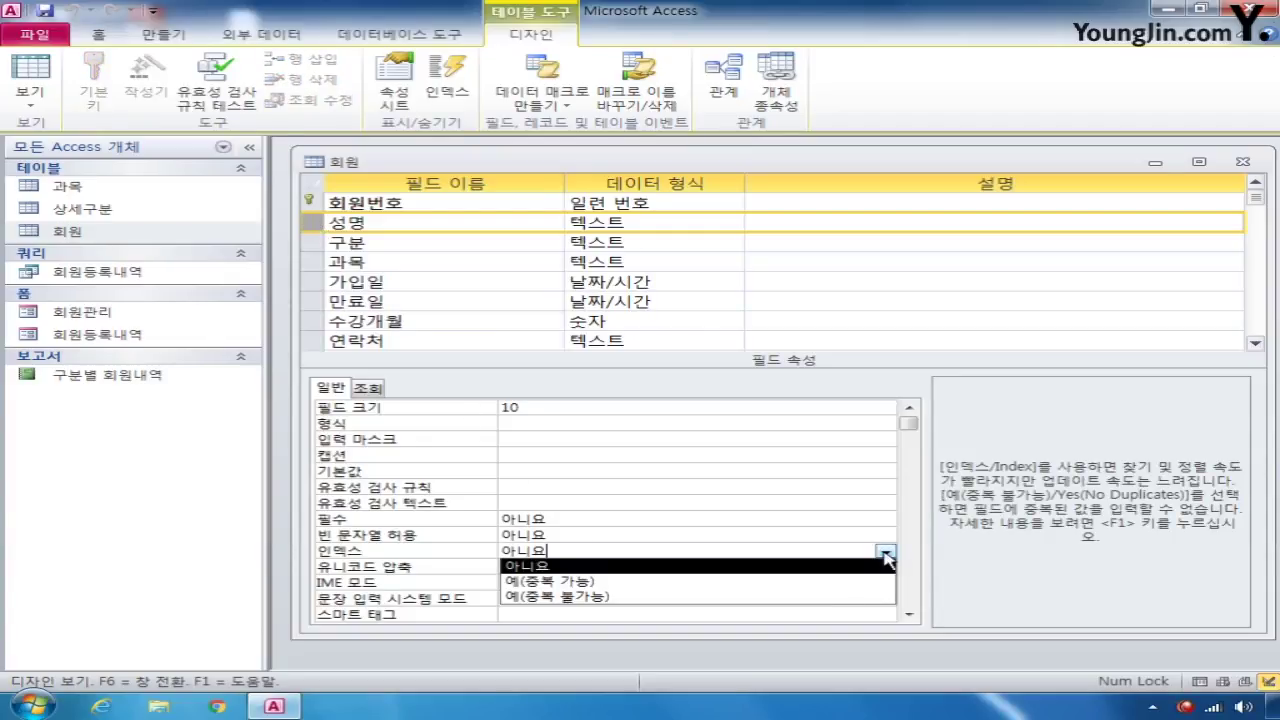
click(829, 587)
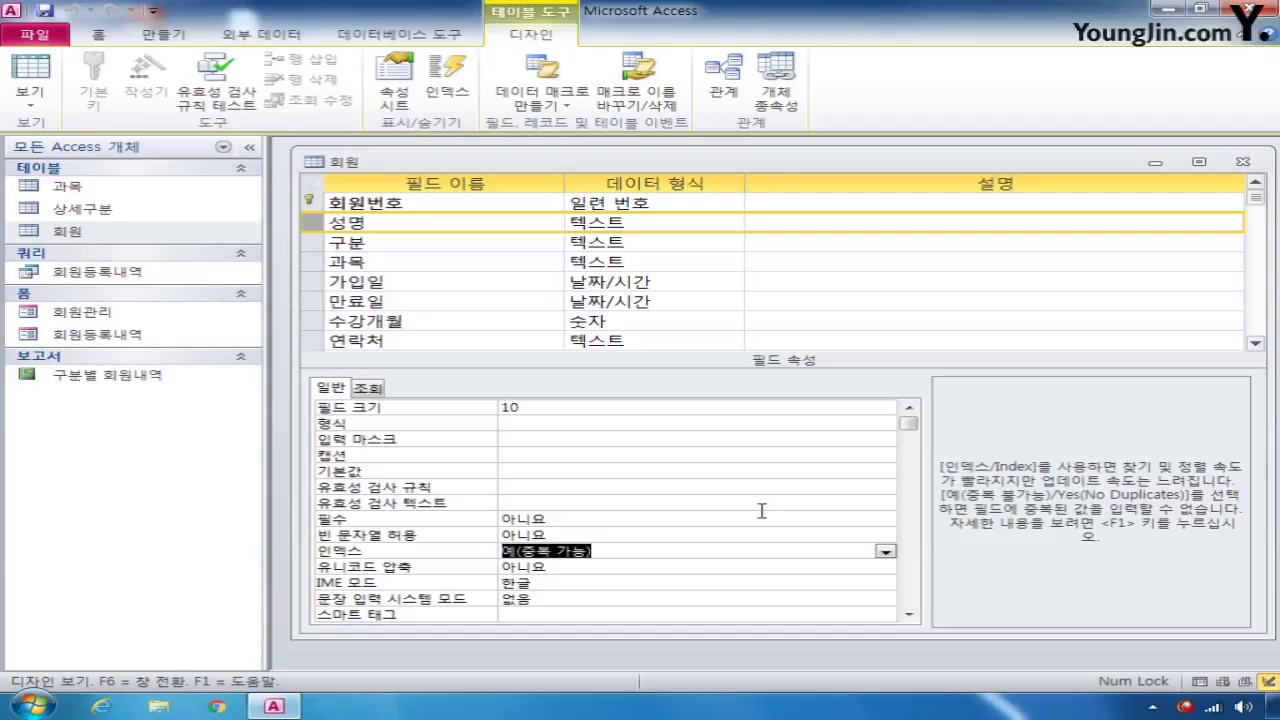
Set the 구분 field's validation rule to in ("G", "S", "C", "D")
click(326, 247)
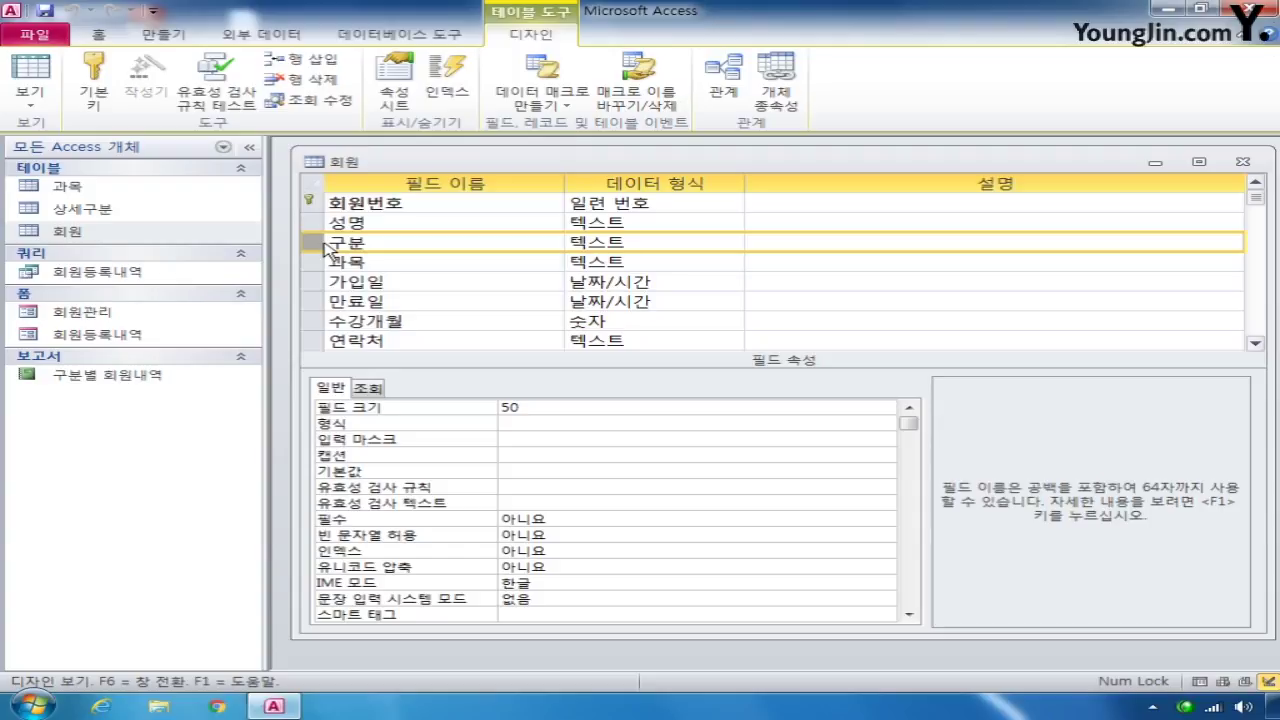
click(576, 487)
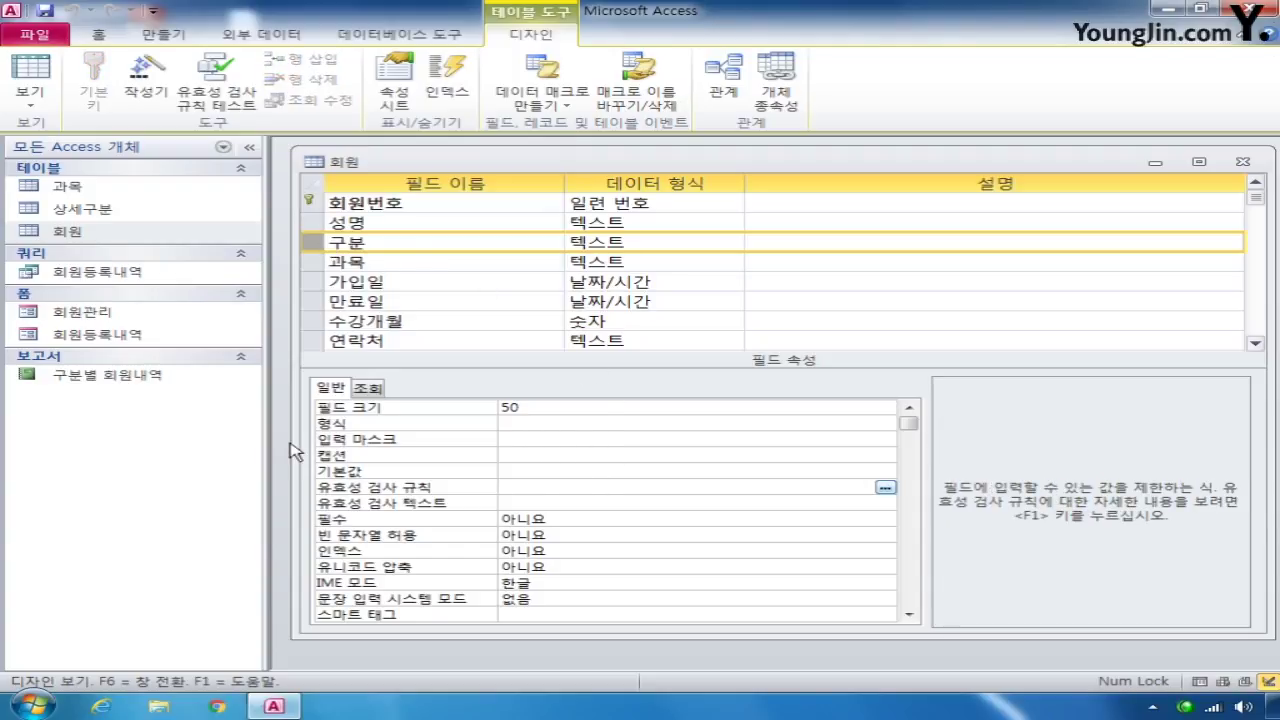
text(in ("G", "S", "C", "D"))
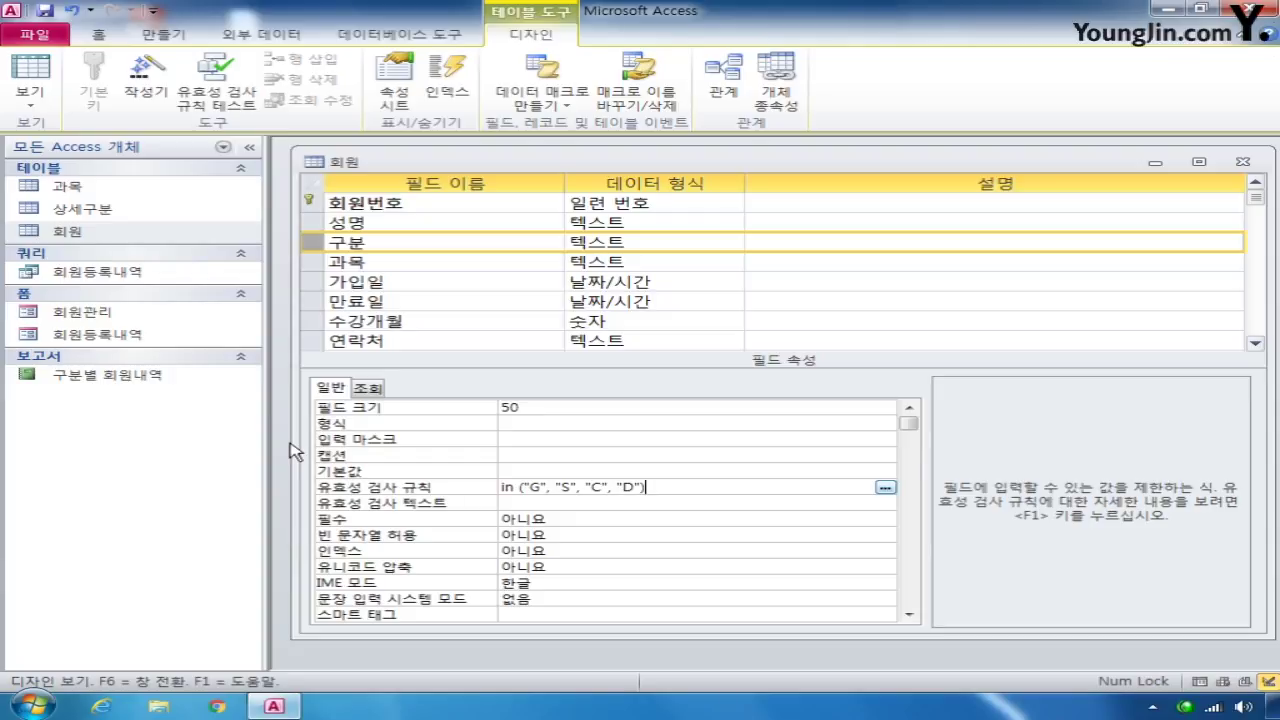
Set the 과목 field's input mask to >LL00
click(312, 262)
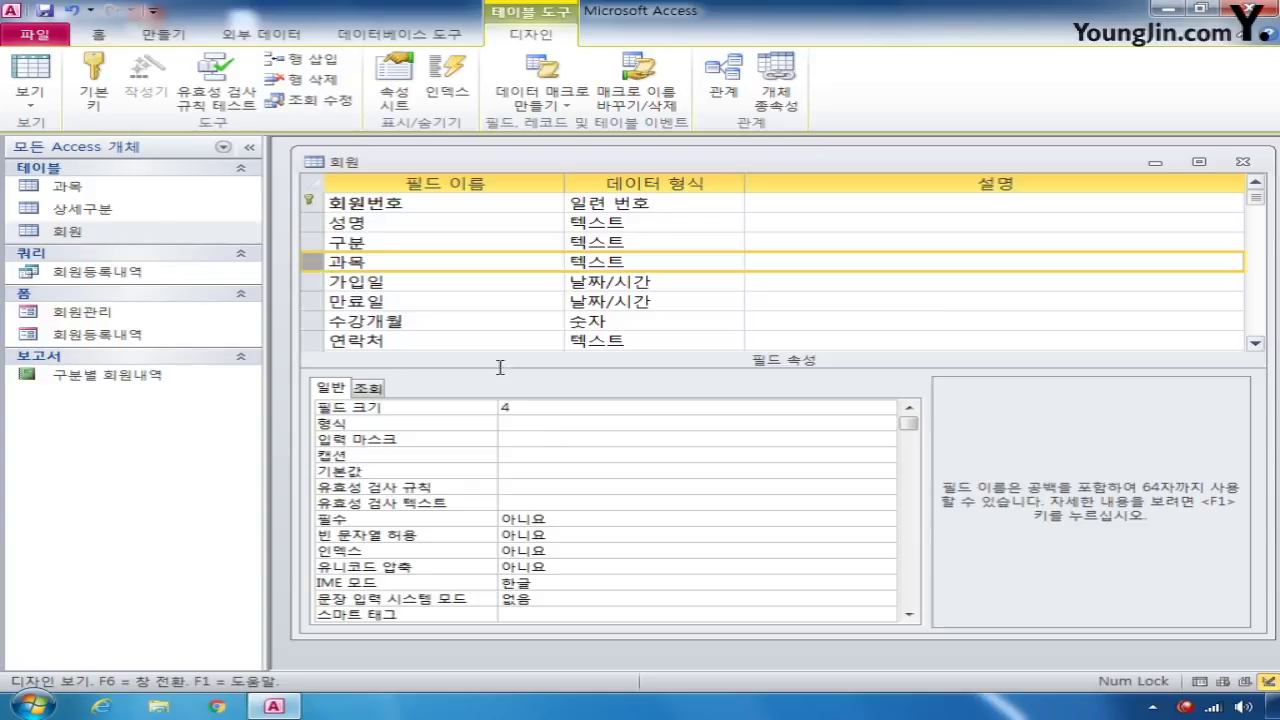
click(555, 443)
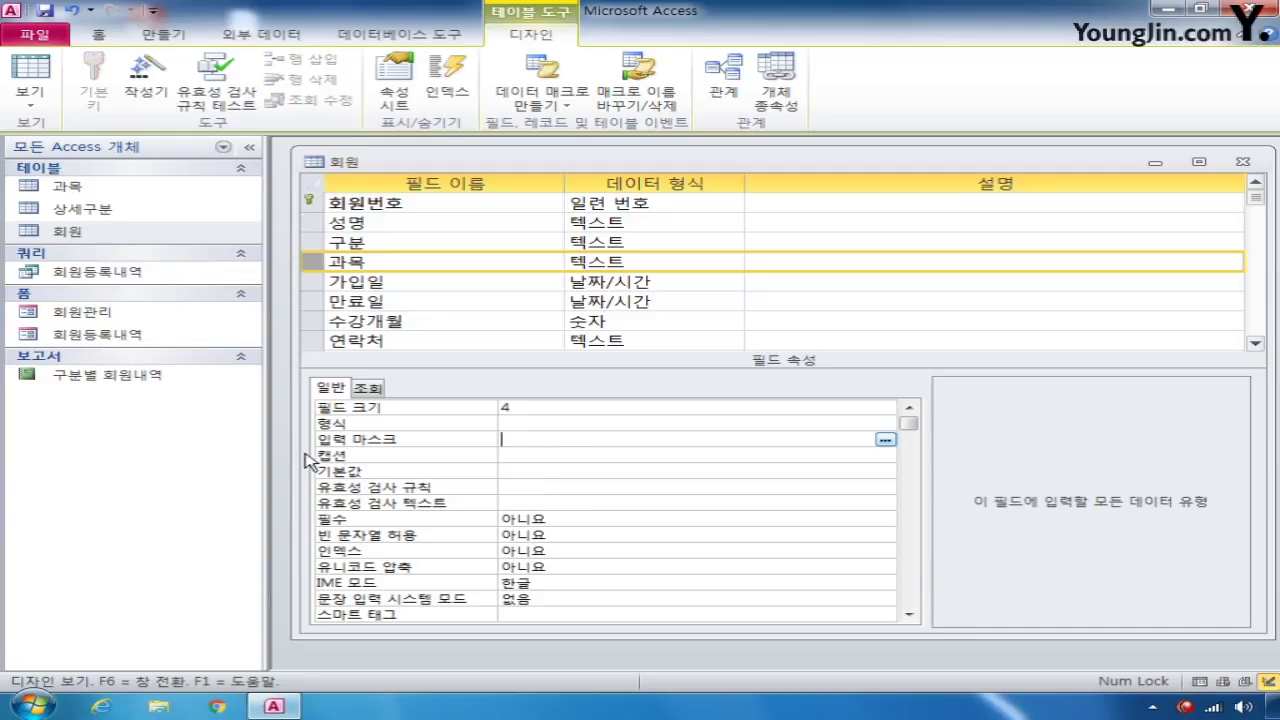
text(>)
text(ㄴ)
text(LL00)
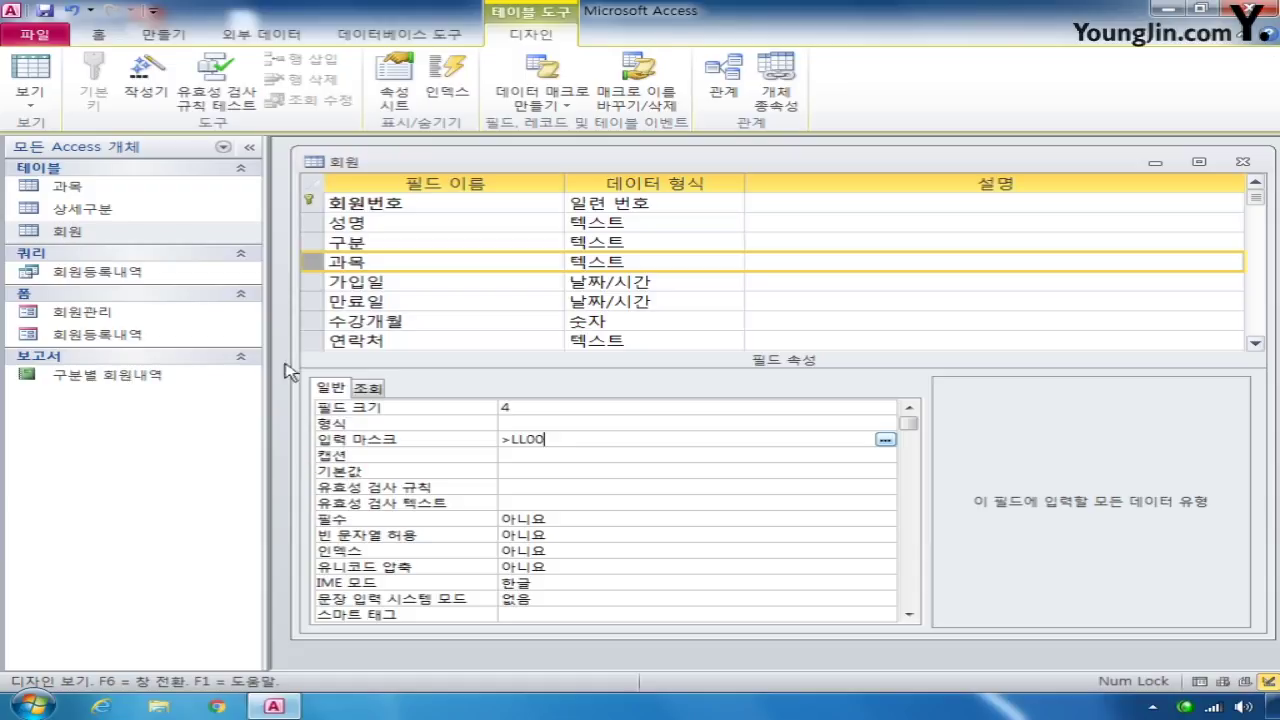
Set the 가입일 field's default value to date()
click(322, 284)
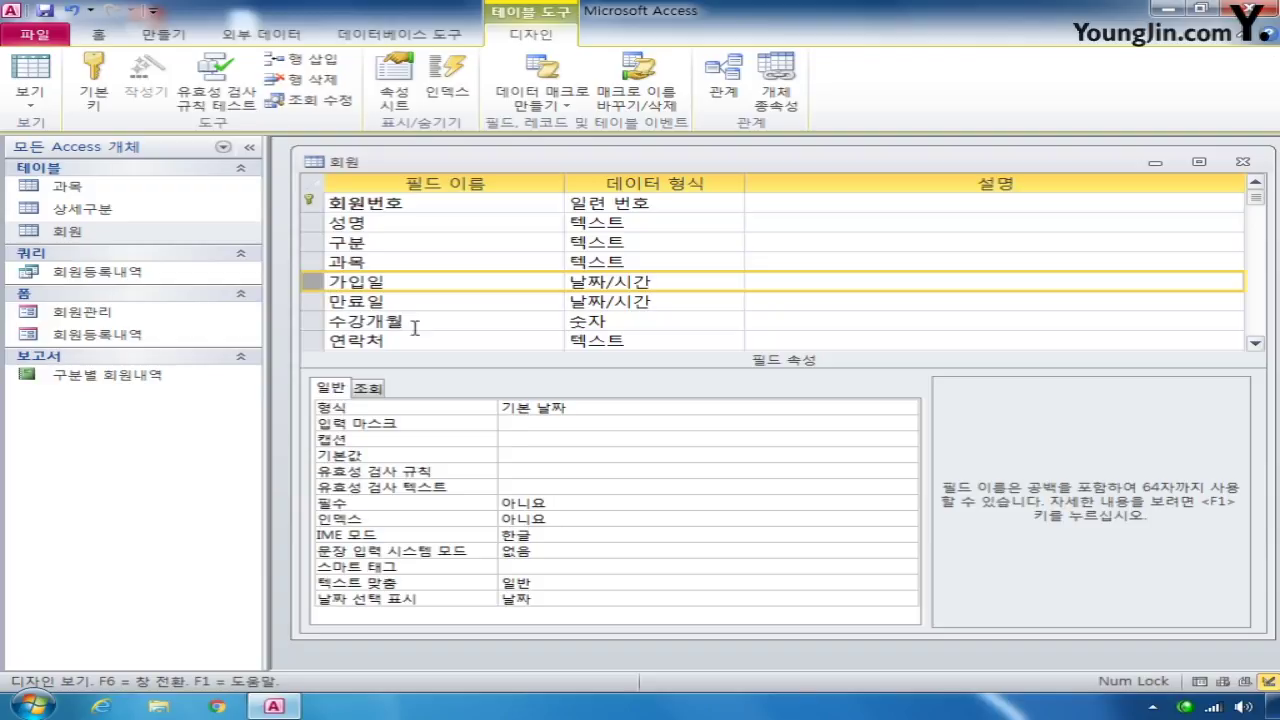
click(556, 456)
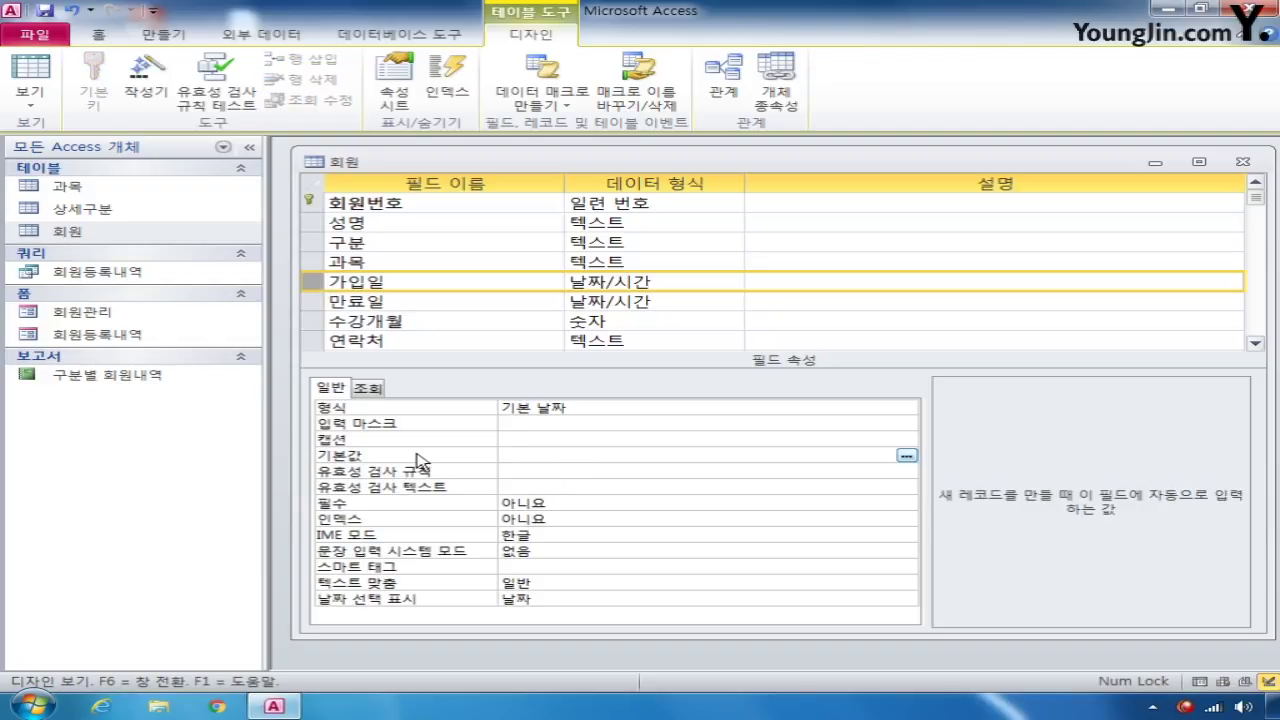
text(date())
Add a new field named 납부여부 below the 연락처 field
click(1255, 343)
click(1255, 343)
click(362, 334)
click(366, 318)
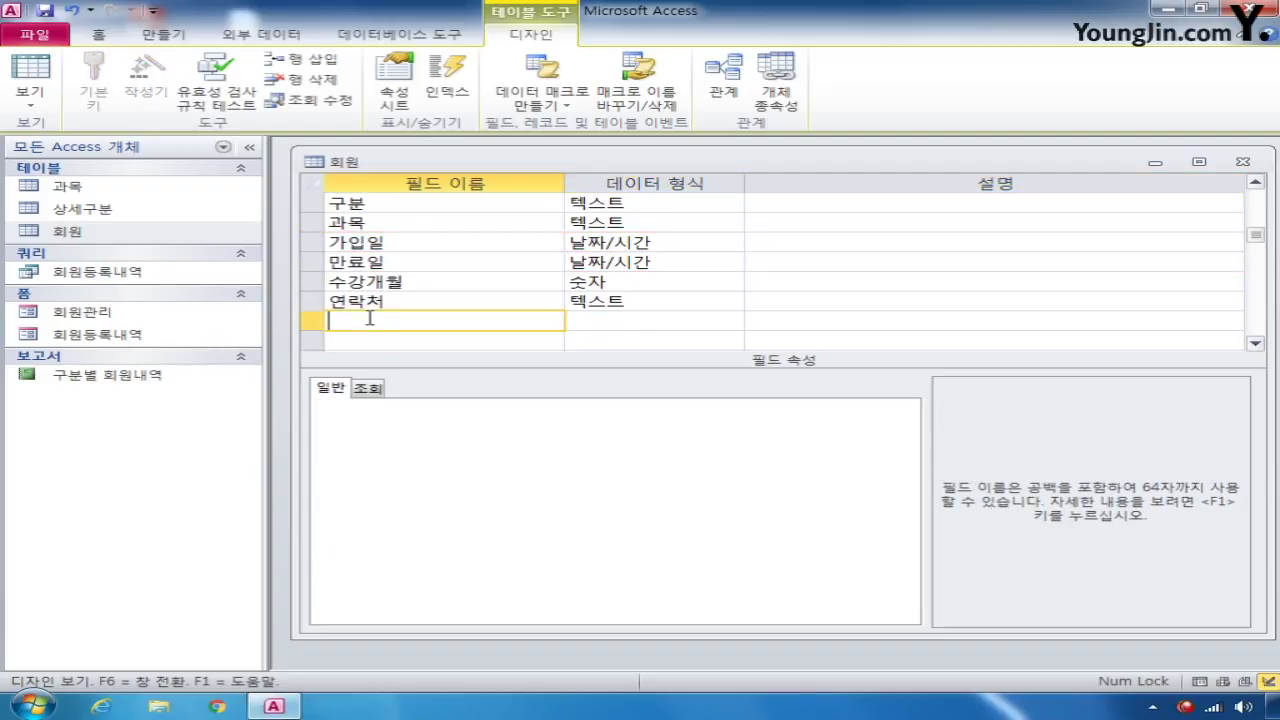
text(서)
key(BackSpace)
key(BackSpace)
text(납부여부)
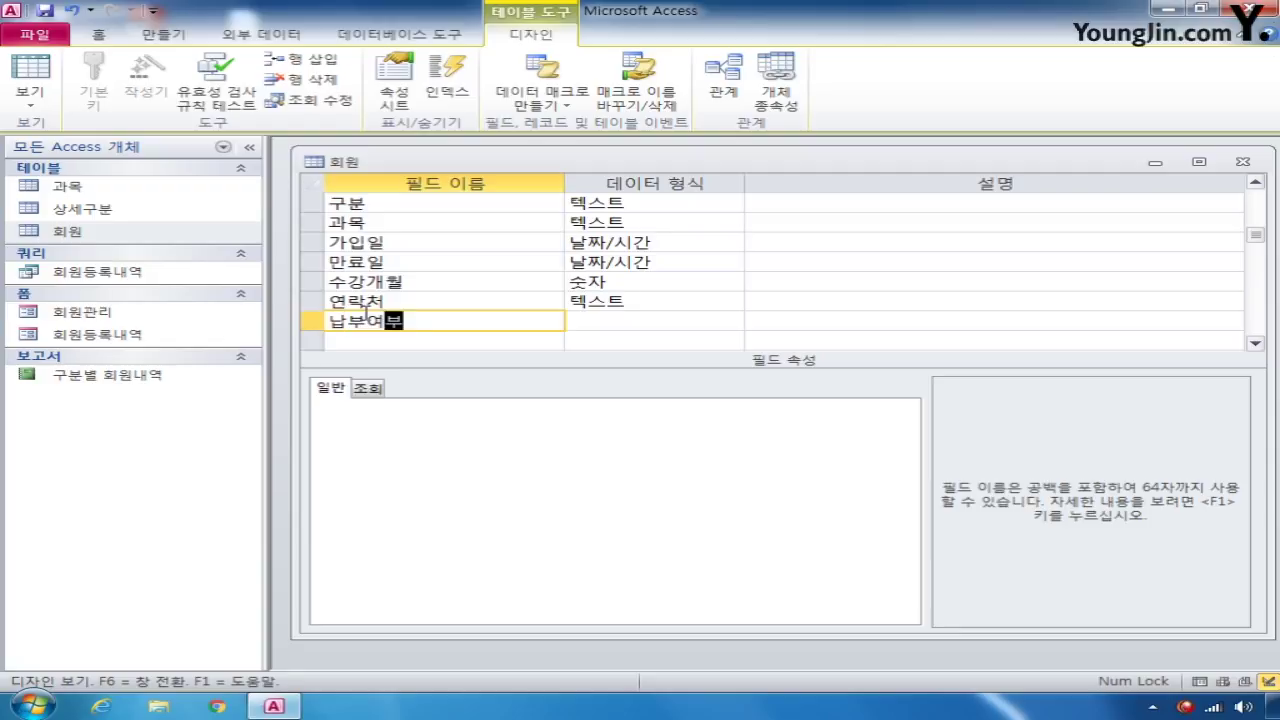
Set the 납부여부 field's data type to Yes/No and check its format property
click(608, 322)
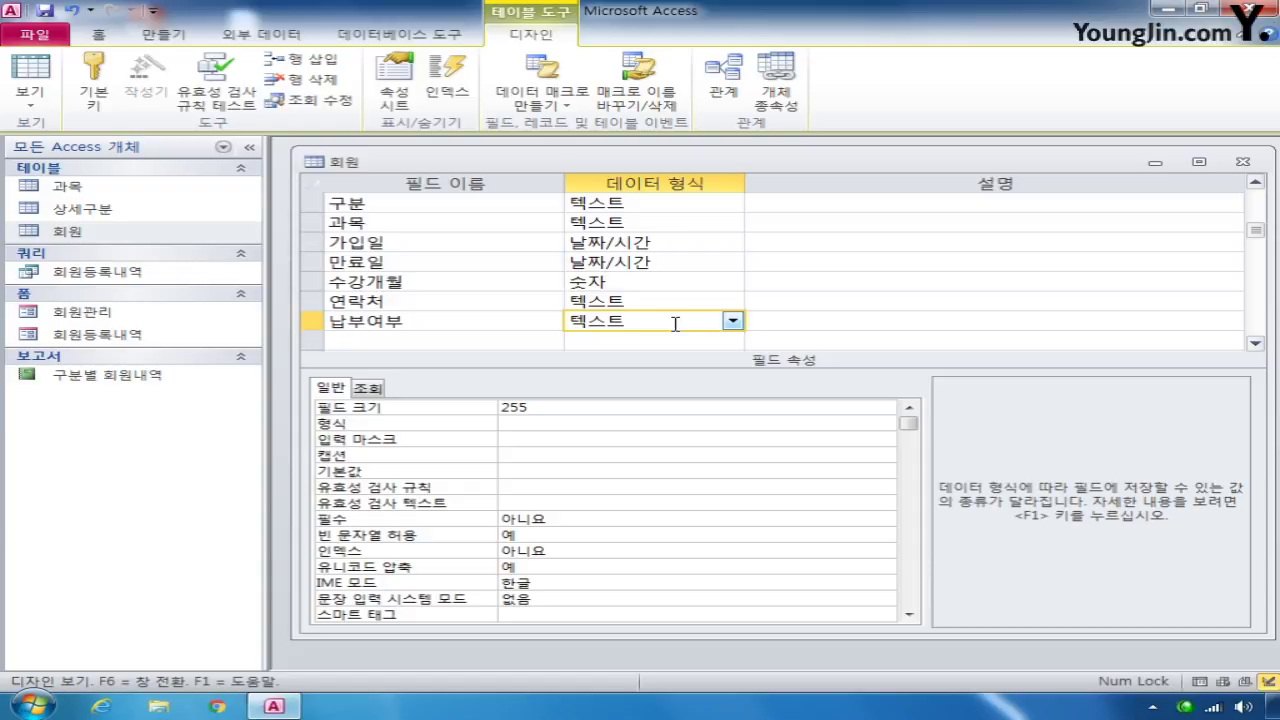
click(733, 320)
click(651, 458)
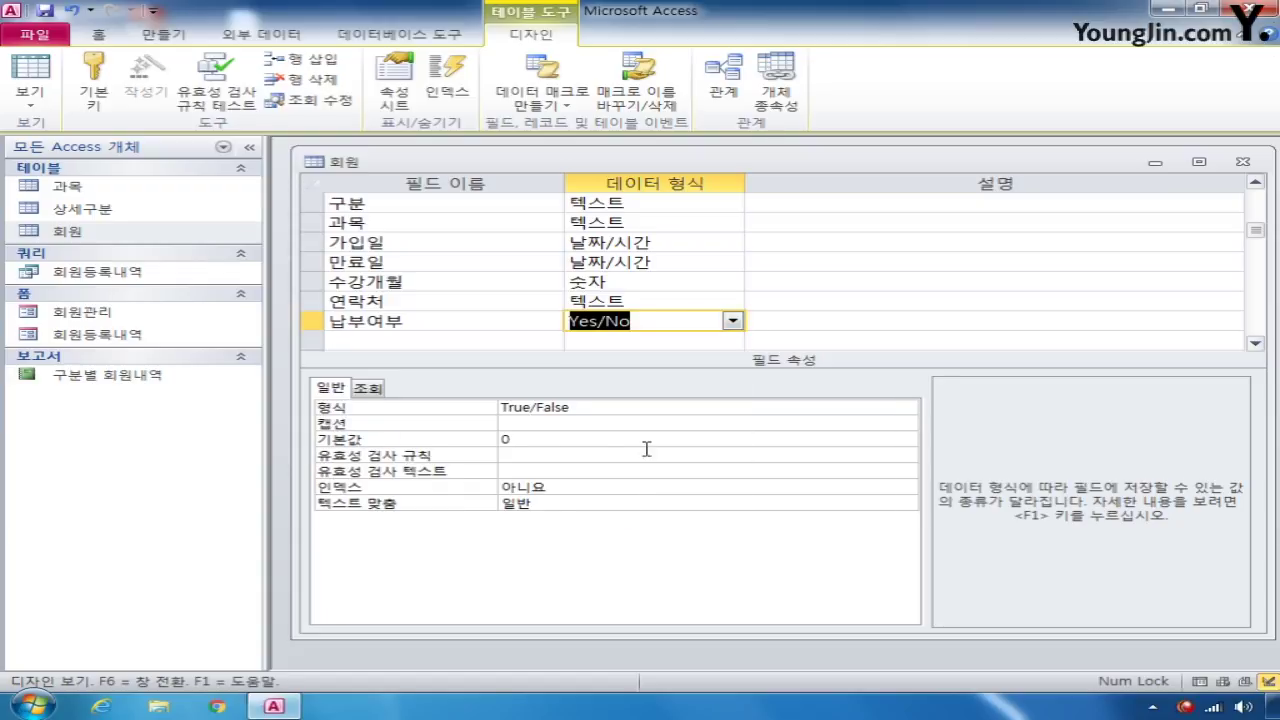
click(614, 407)
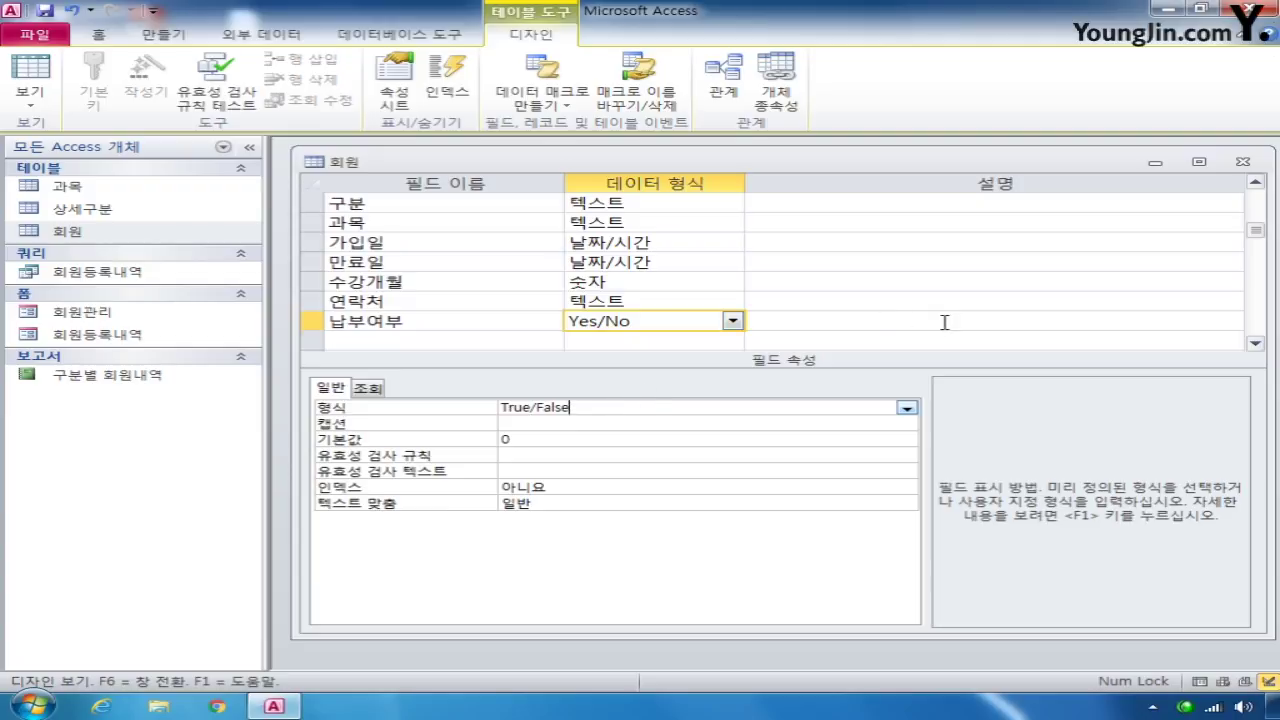
Close the 회원 table design with its changes saved, and check the 납부여부 column in the table's datasheet
click(1242, 161)
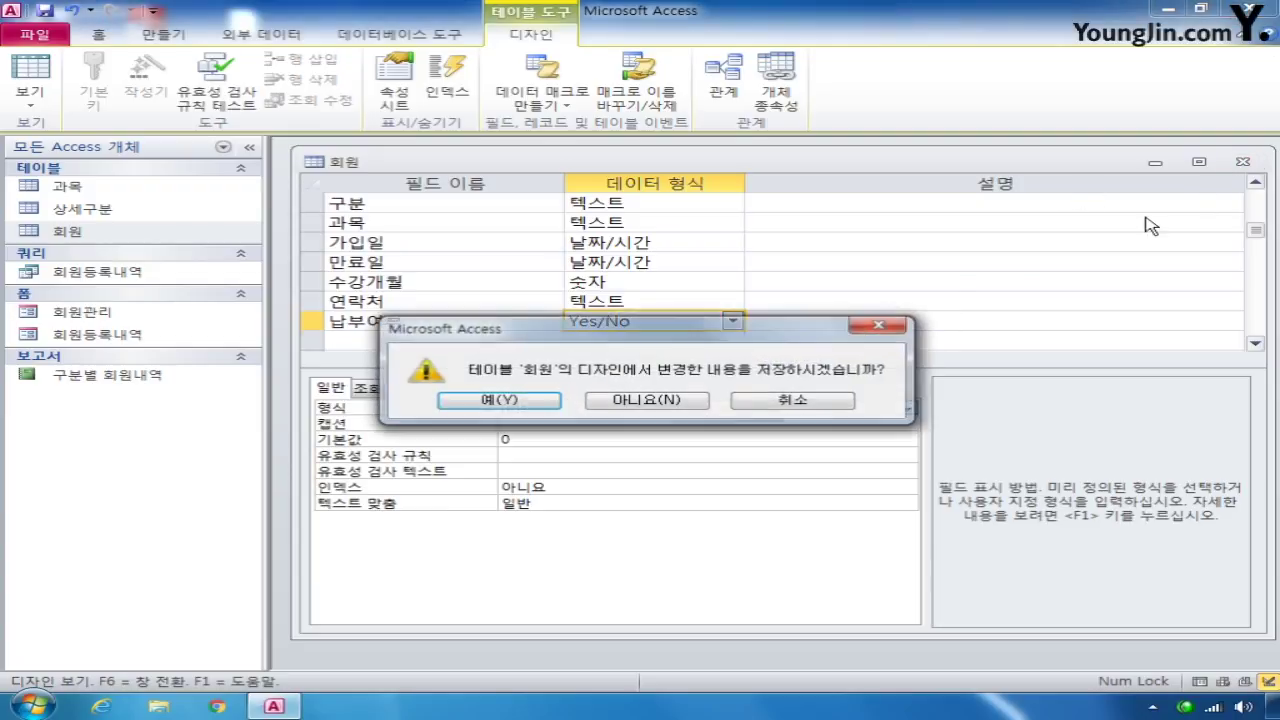
click(527, 403)
click(522, 398)
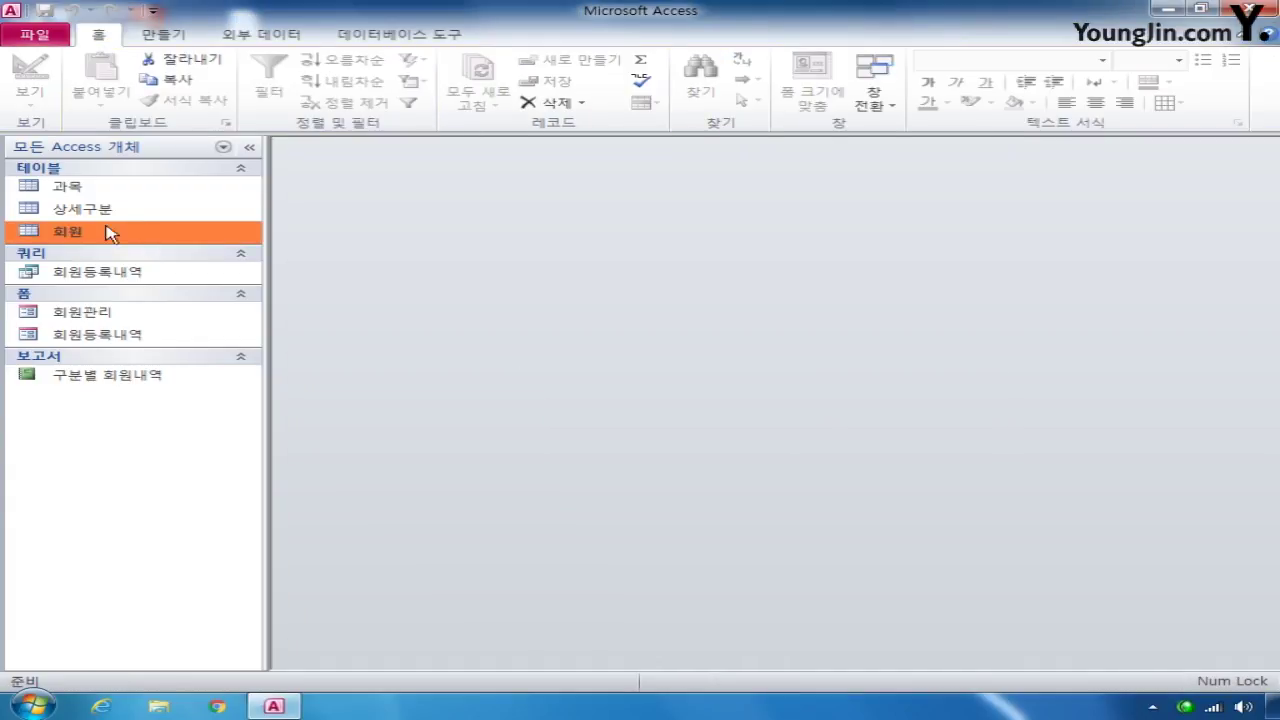
double_click(110, 232)
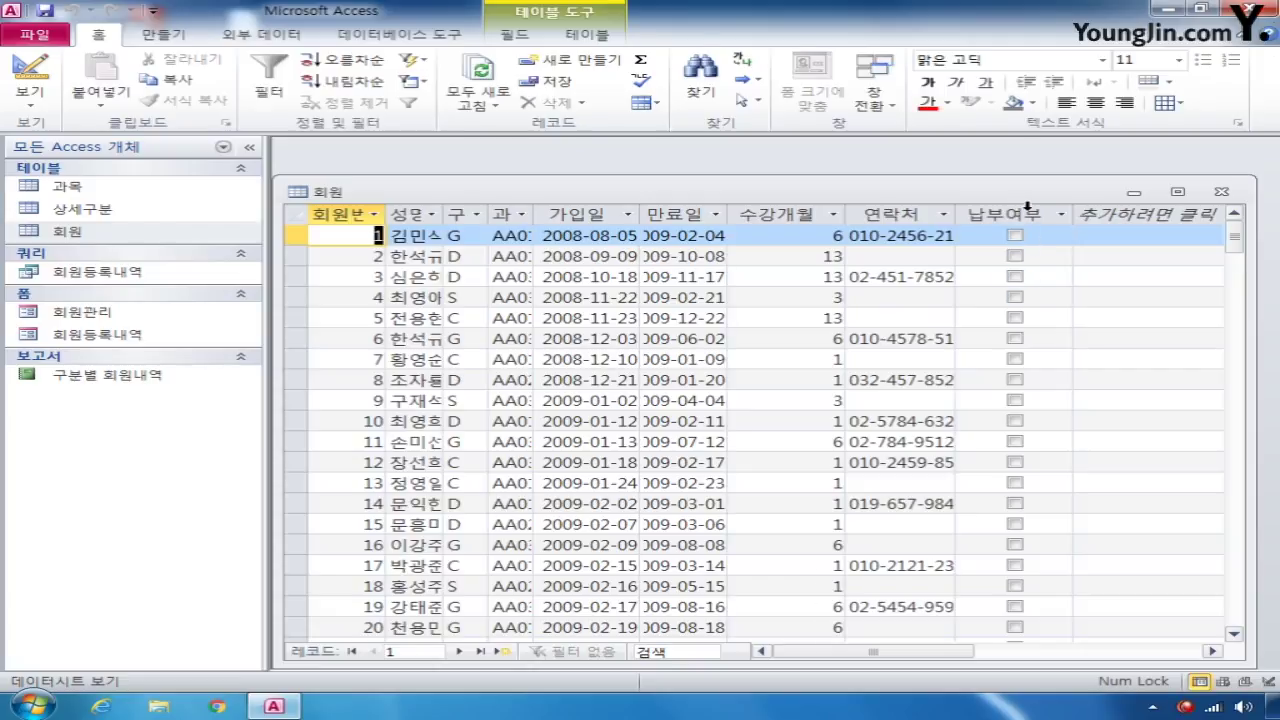
click(1222, 192)
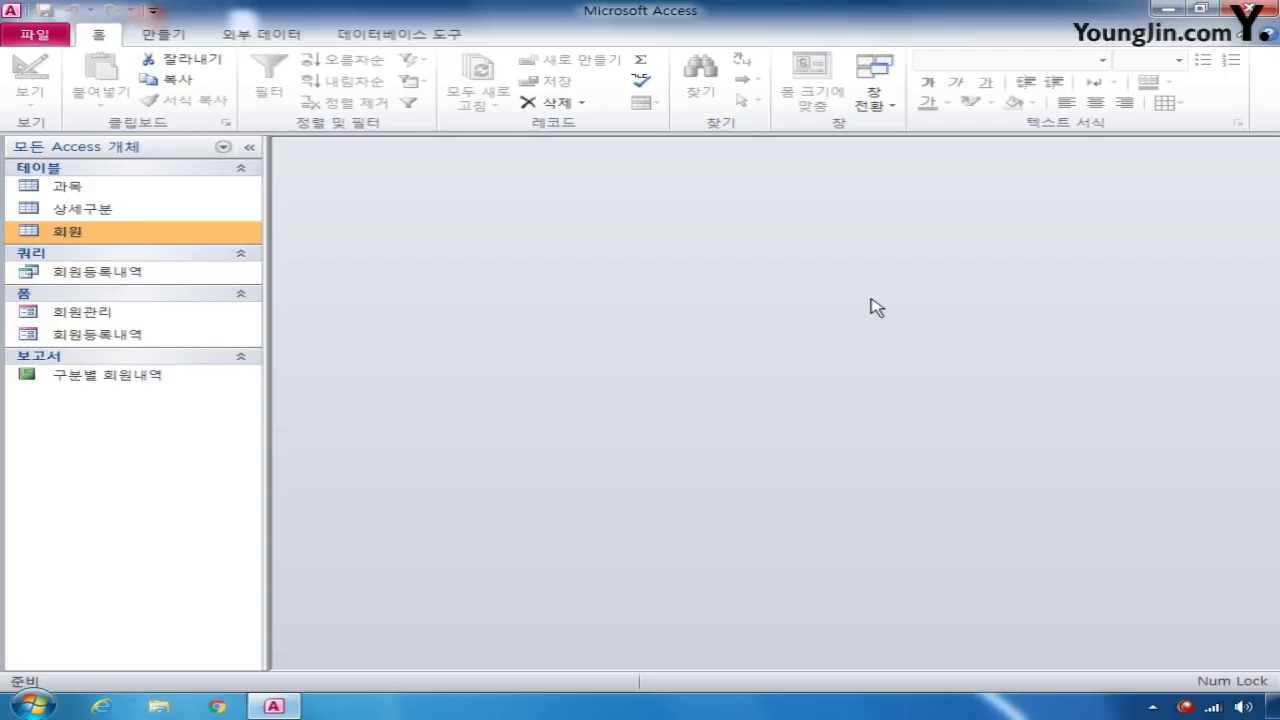
Open the 과목 table in design view and make the 과목명 field's lookup a 콤보 상자 with row source type 값 목록
right_click(93, 188)
click(198, 220)
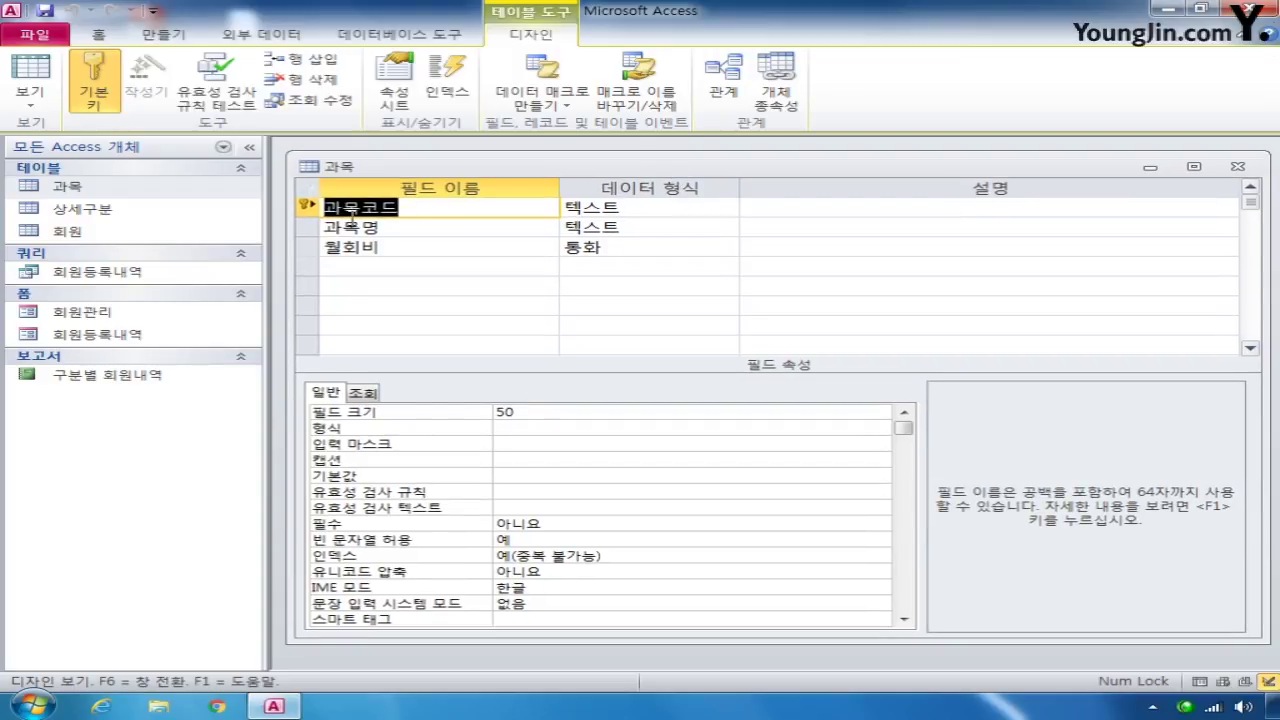
click(308, 230)
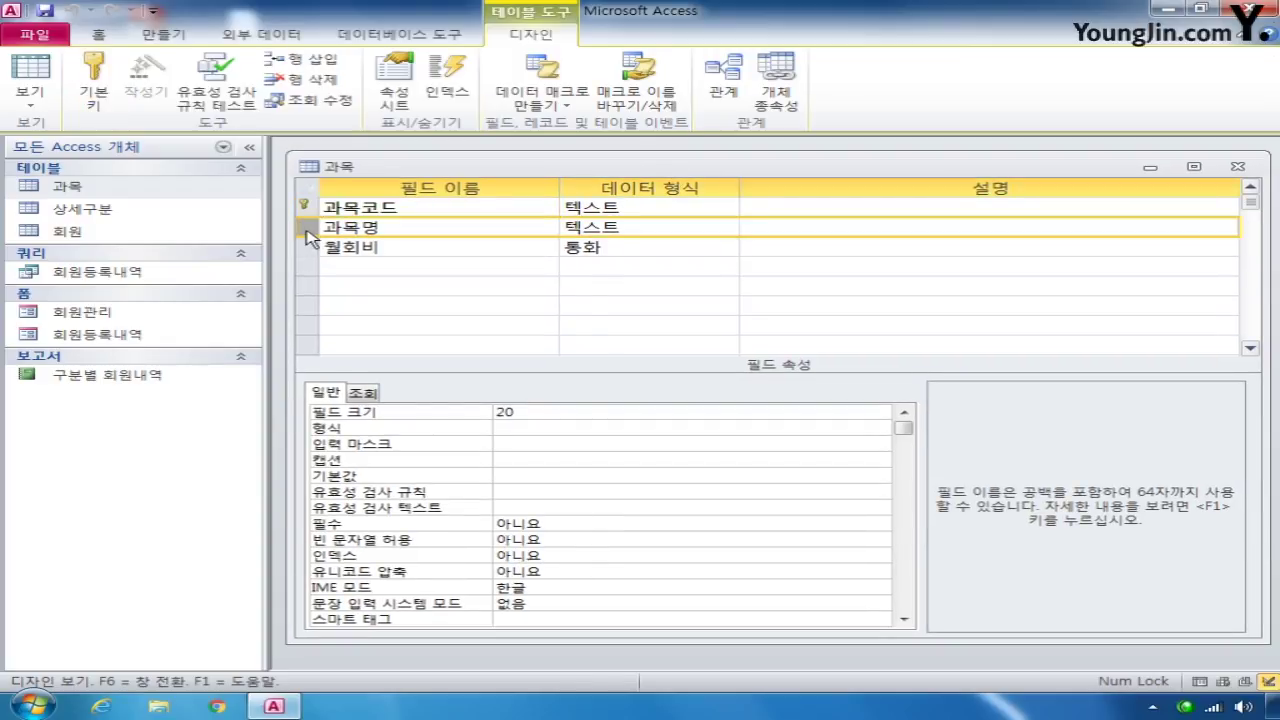
click(363, 393)
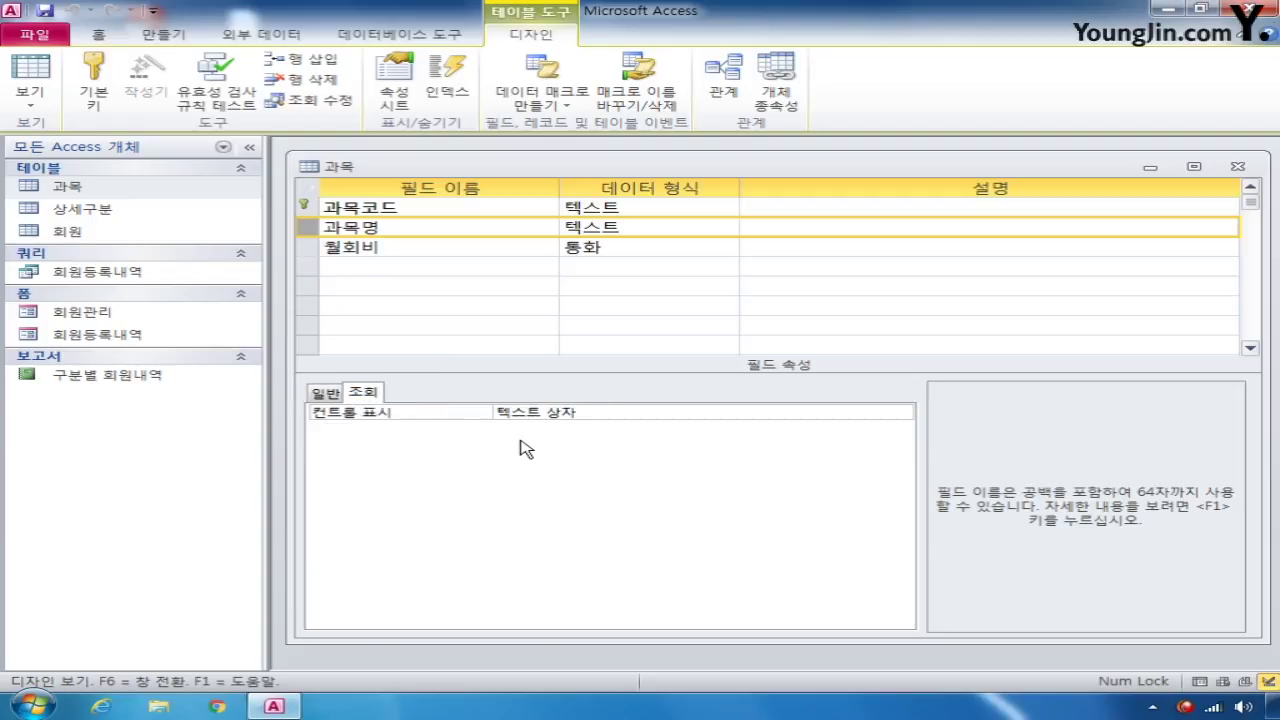
click(733, 417)
click(901, 413)
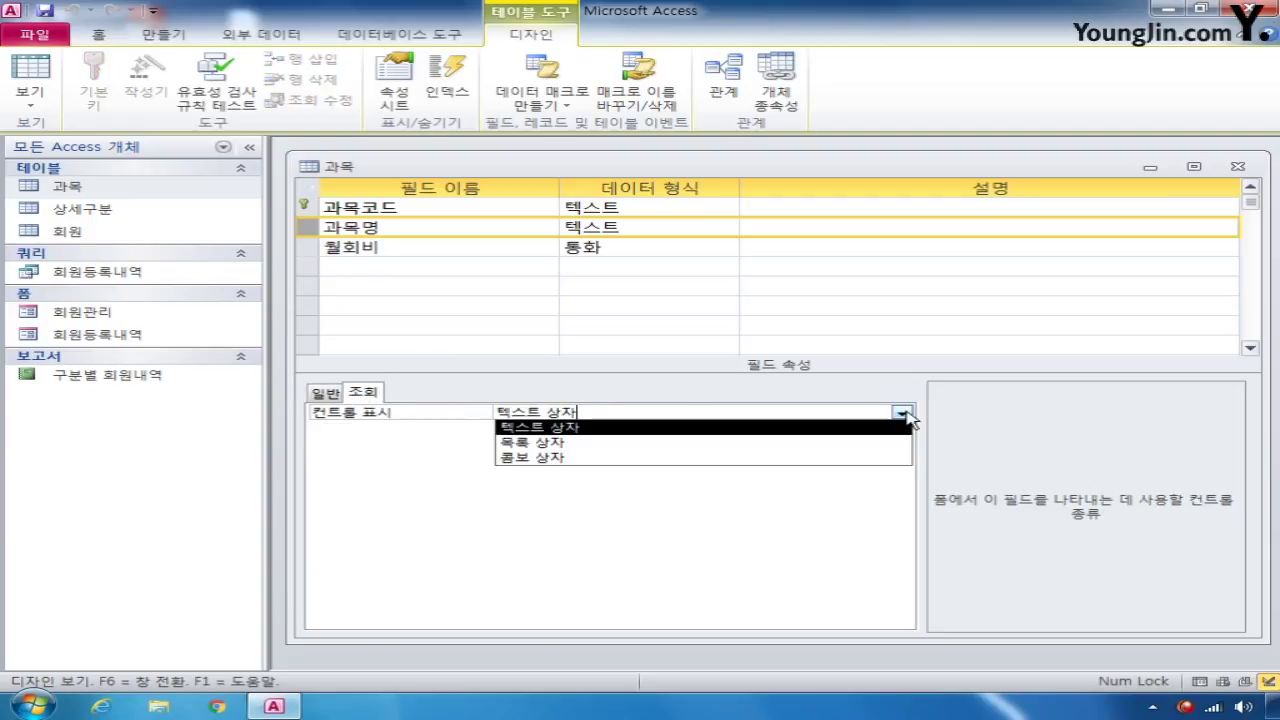
click(791, 466)
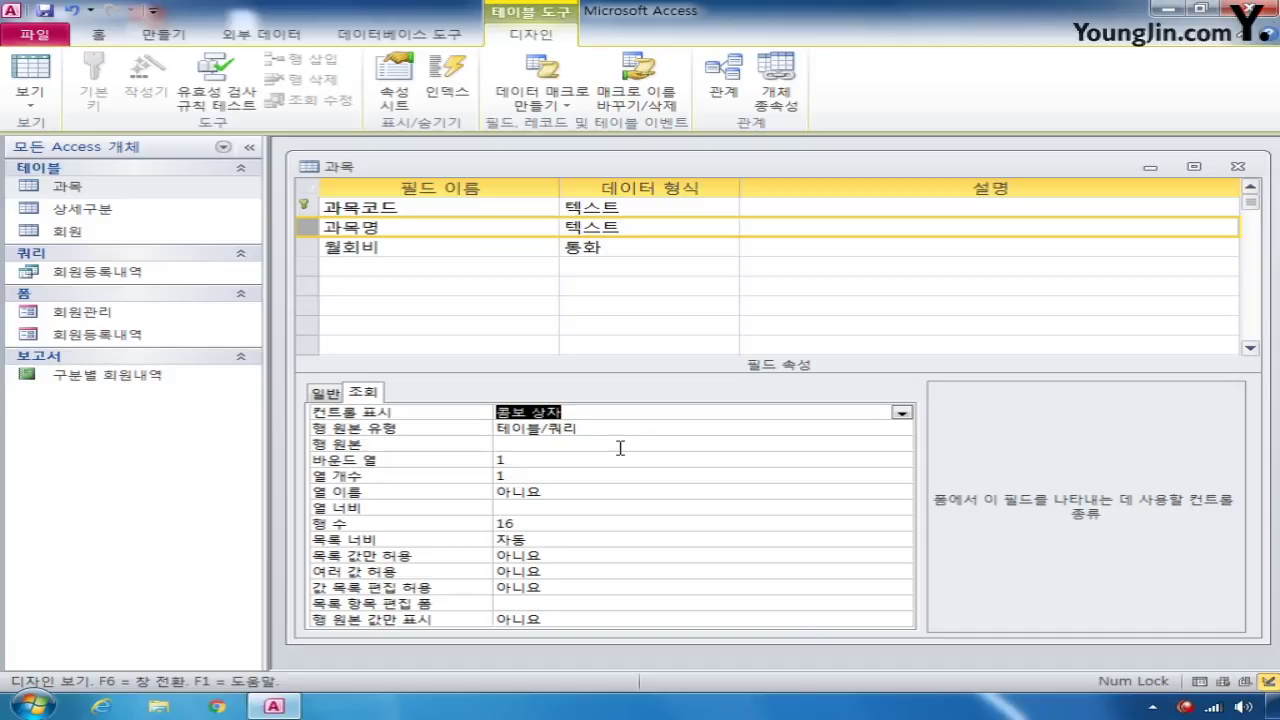
click(897, 428)
click(902, 430)
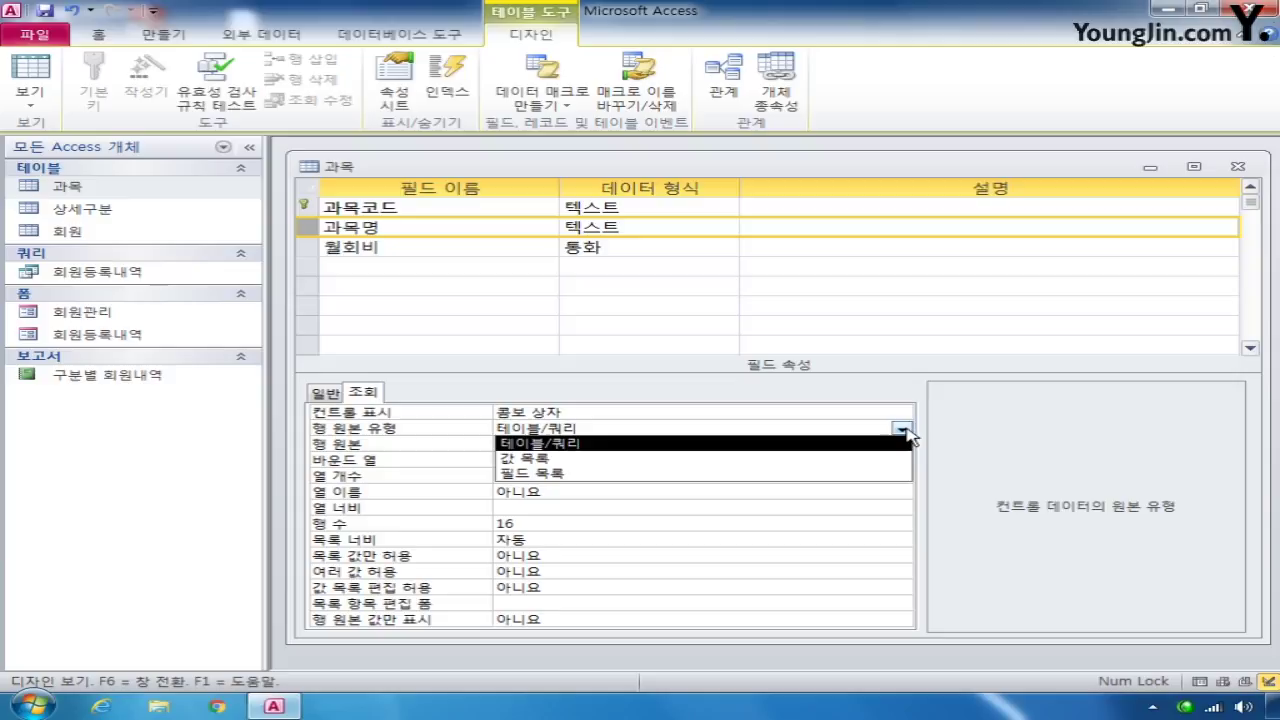
click(850, 458)
Enter ACCESS;EXCEL;컴퓨터일반 as the 과목명 field's row source, and close the 과목 table with its changes saved
click(580, 442)
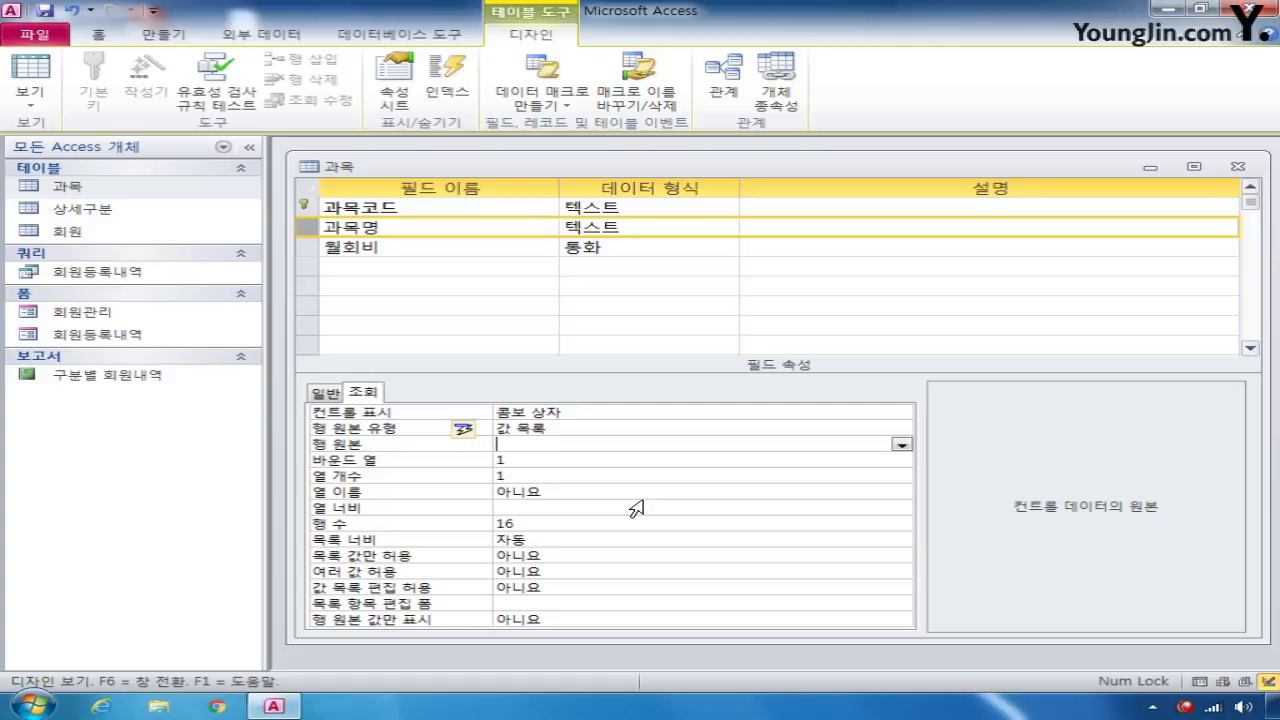
text(ㅁ)
key(BackSpace)
key(Hangul)
text(ACCESS)
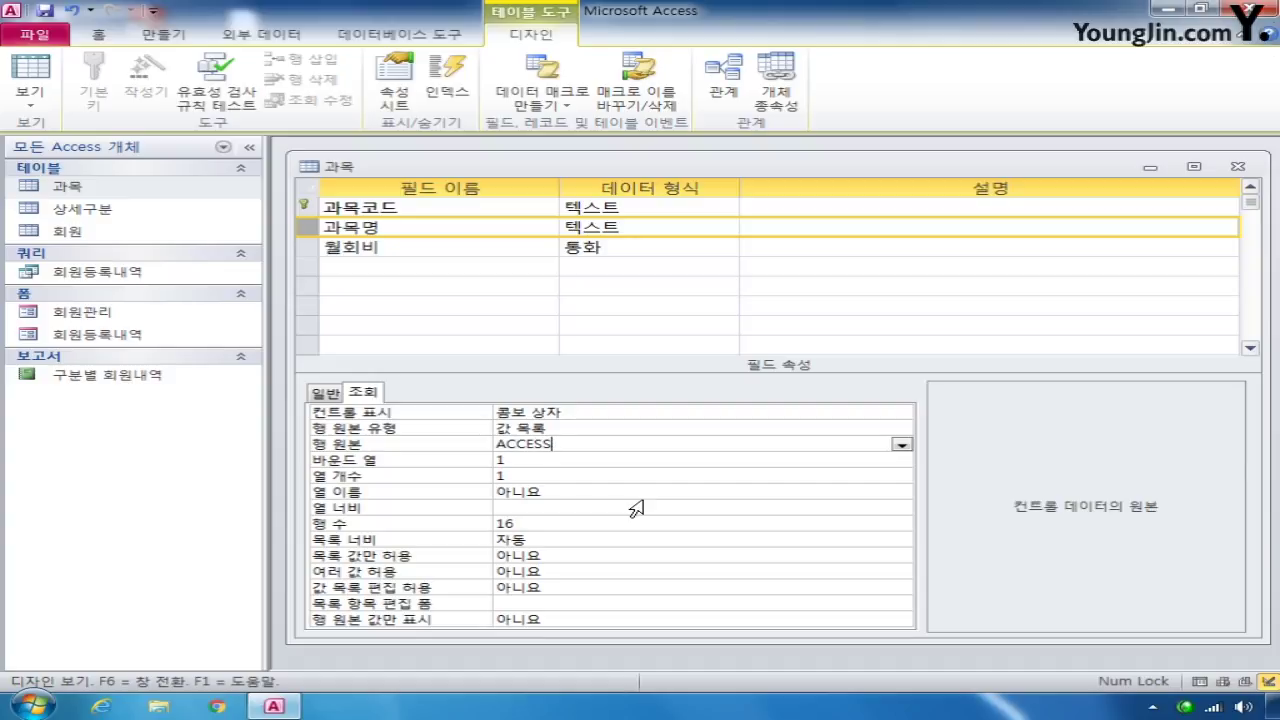
text(;EXCEL;)
text(컴퓨터일반)
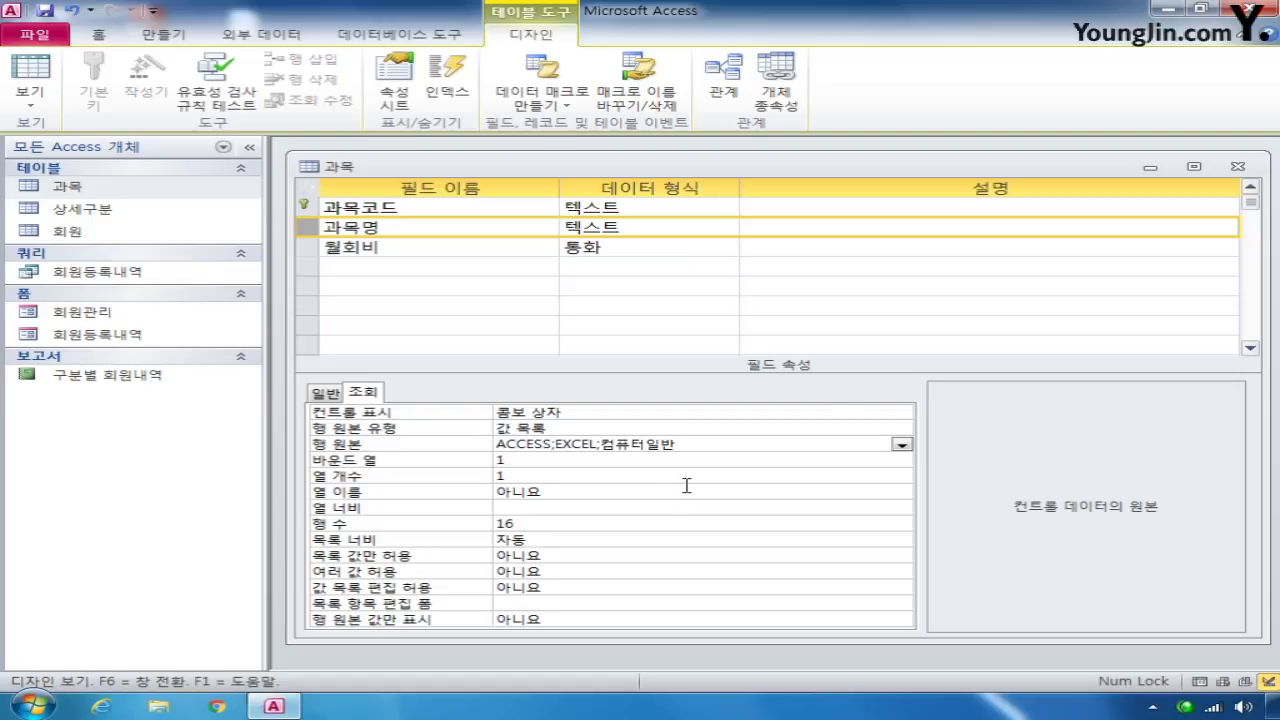
click(1236, 166)
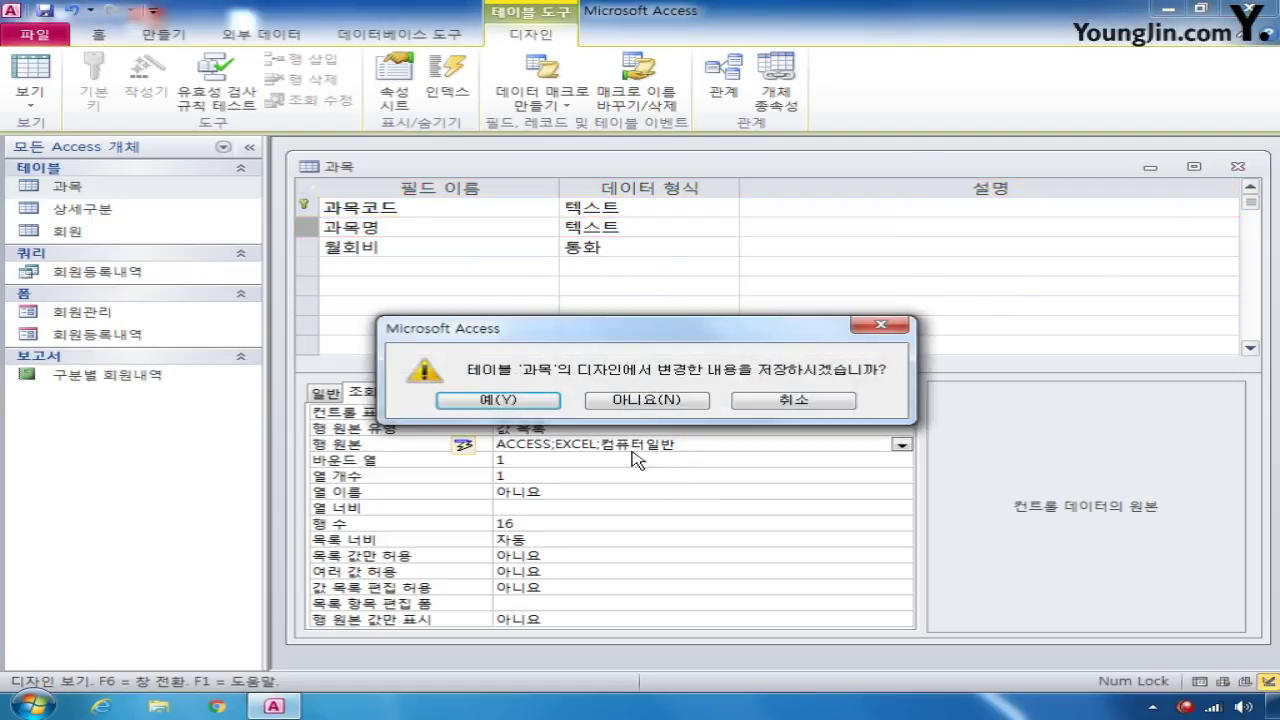
click(545, 408)
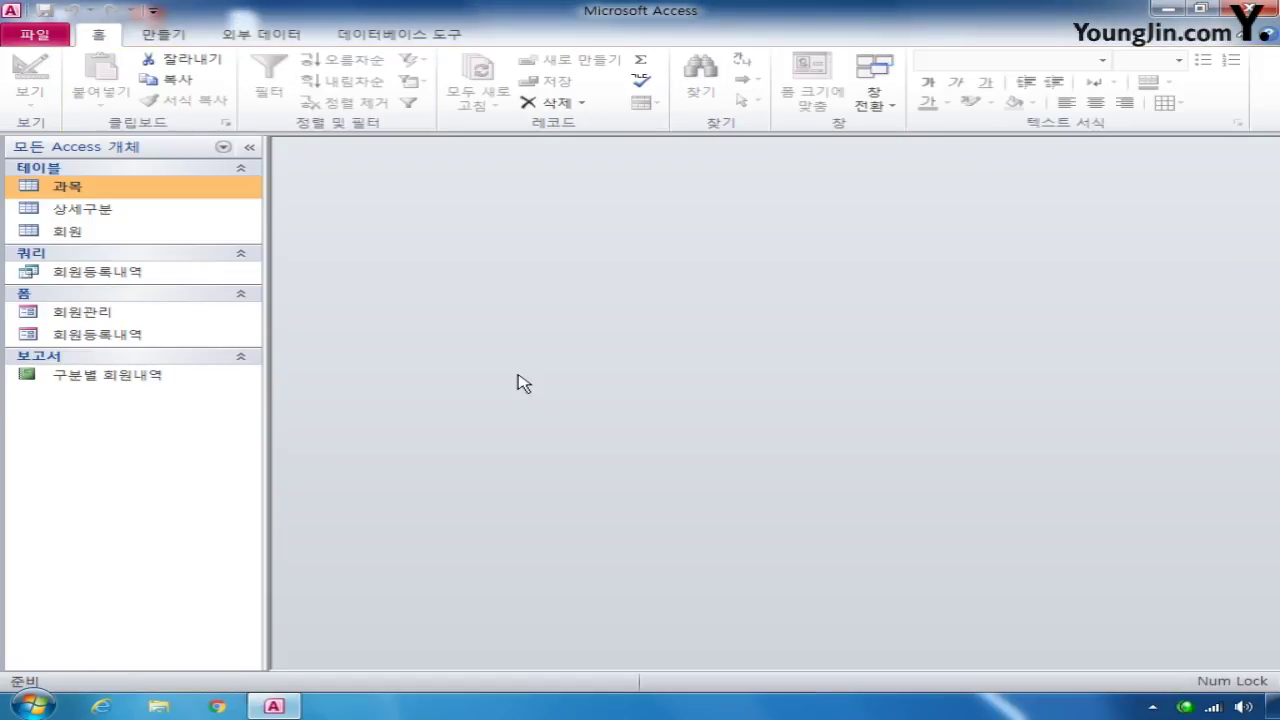
Open the relationships window and add the 회원, 상세구분 and 과목 tables to it
click(381, 40)
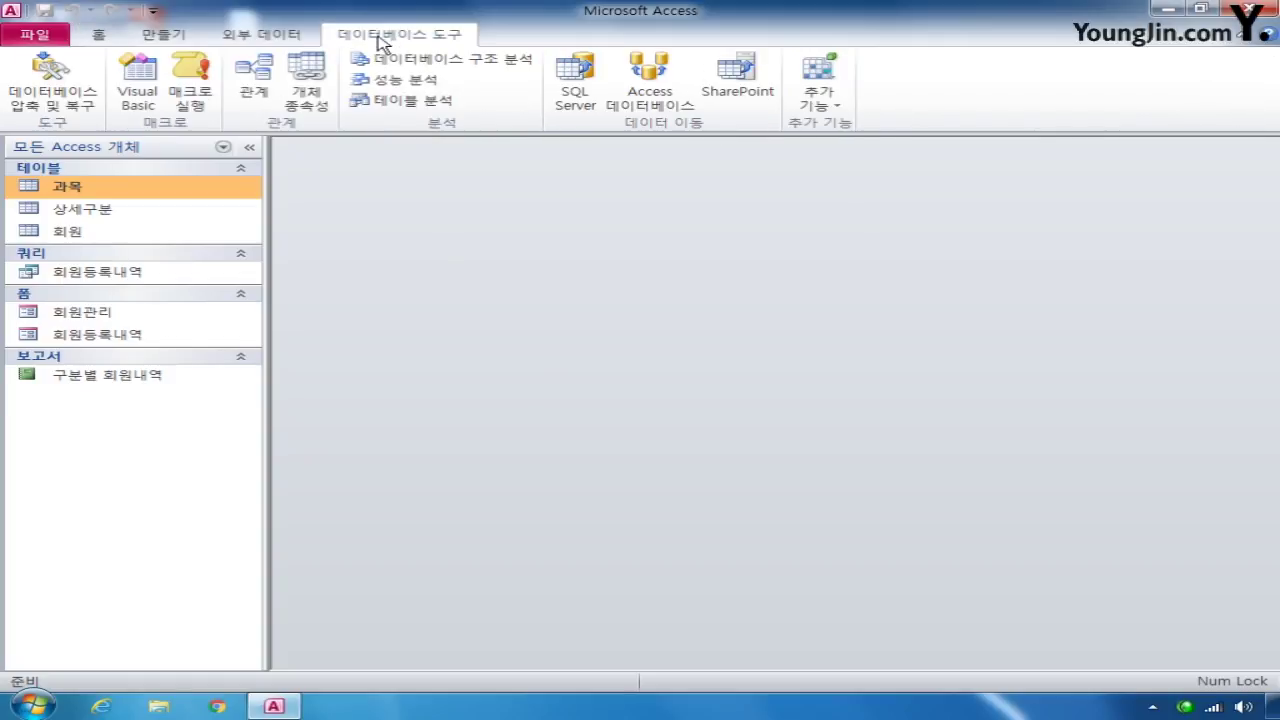
click(251, 86)
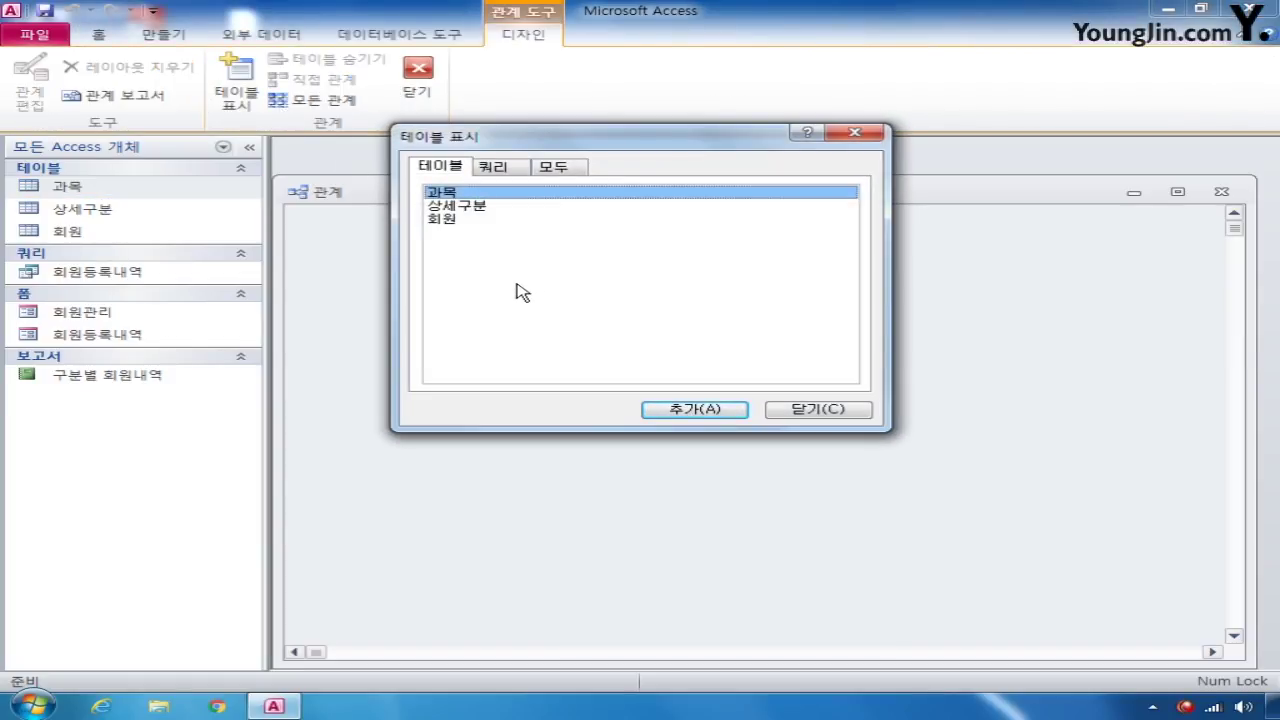
double_click(462, 219)
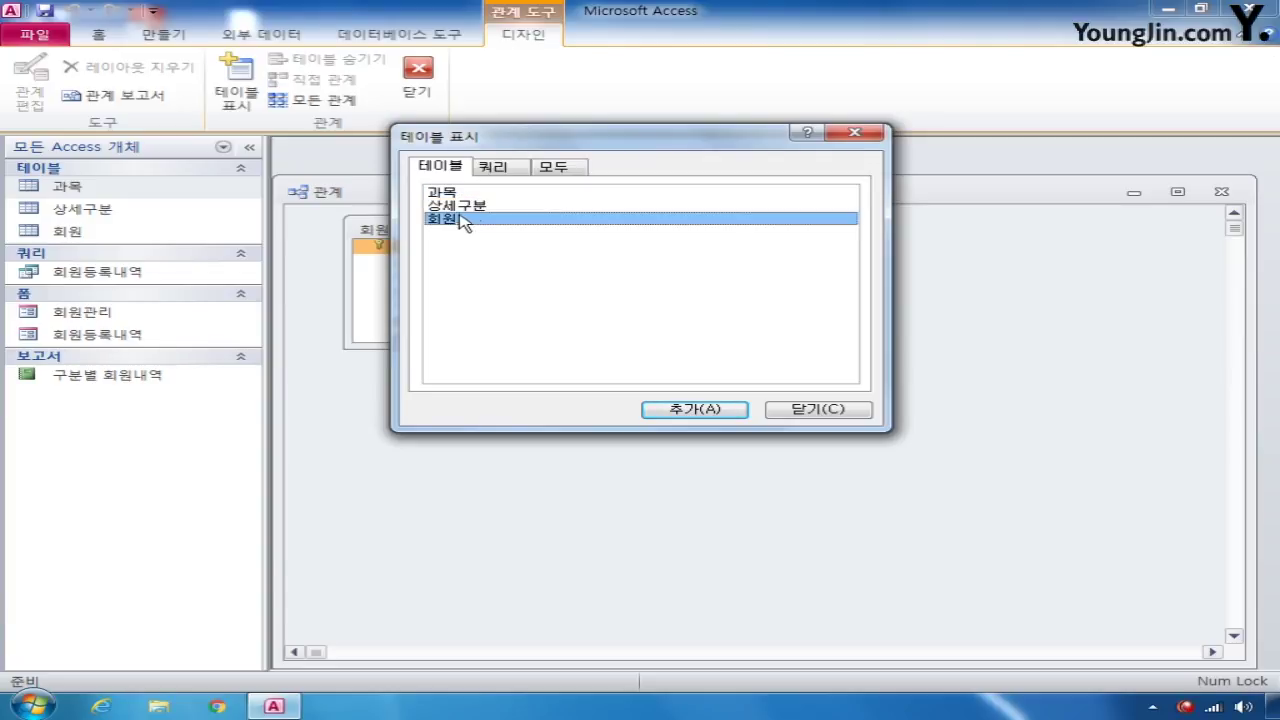
click(464, 207)
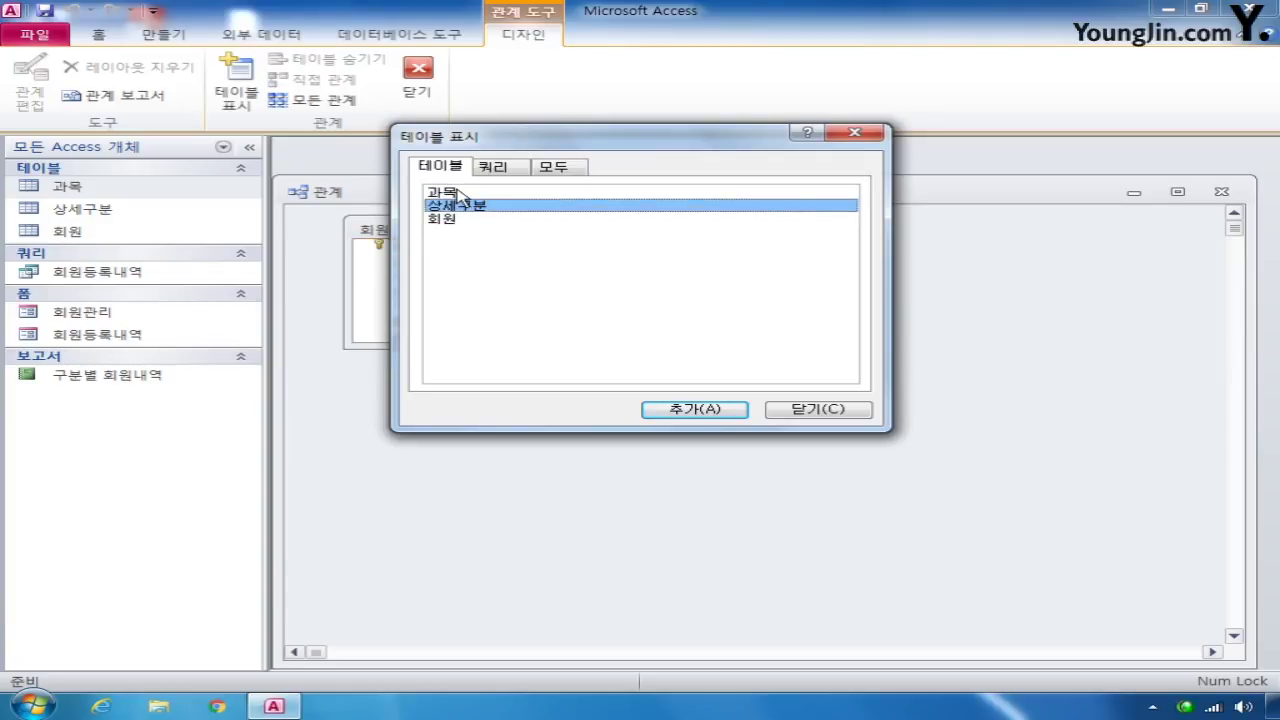
double_click(459, 193)
click(815, 409)
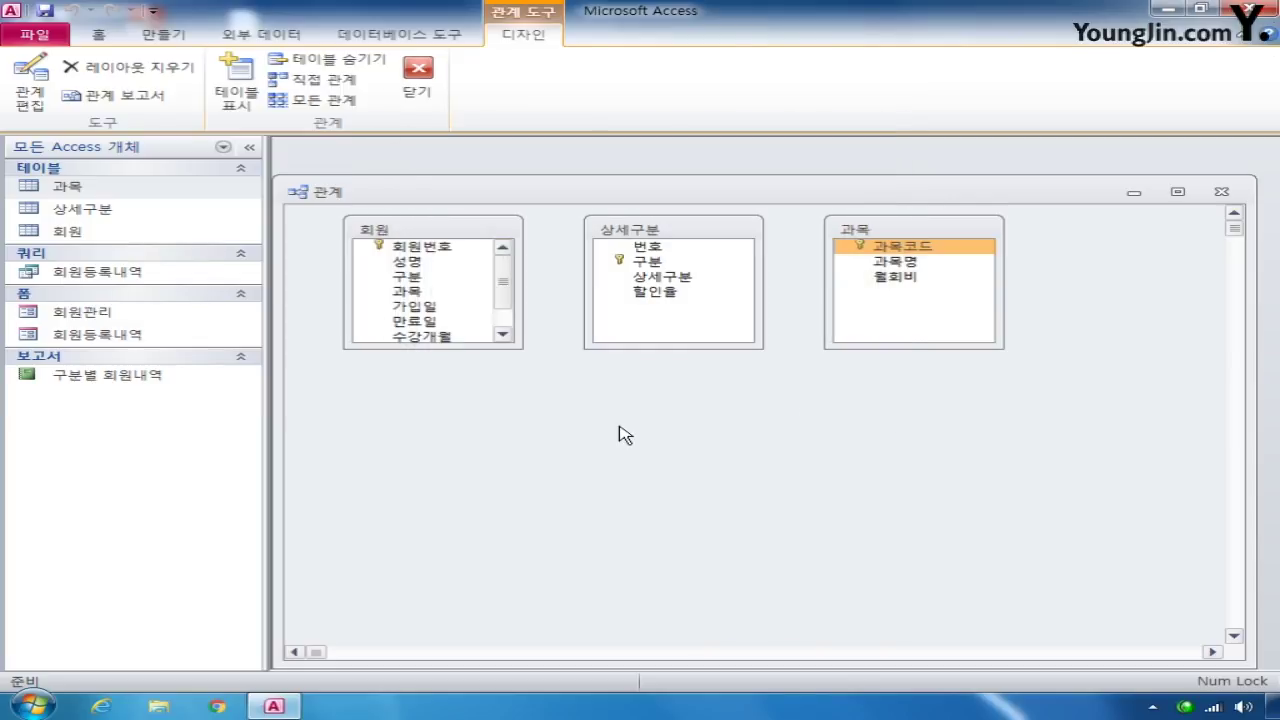
Relate 구분 in 회원 to 구분 in 상세구분, enforcing referential integrity and cascading updates to related fields
click(436, 286)
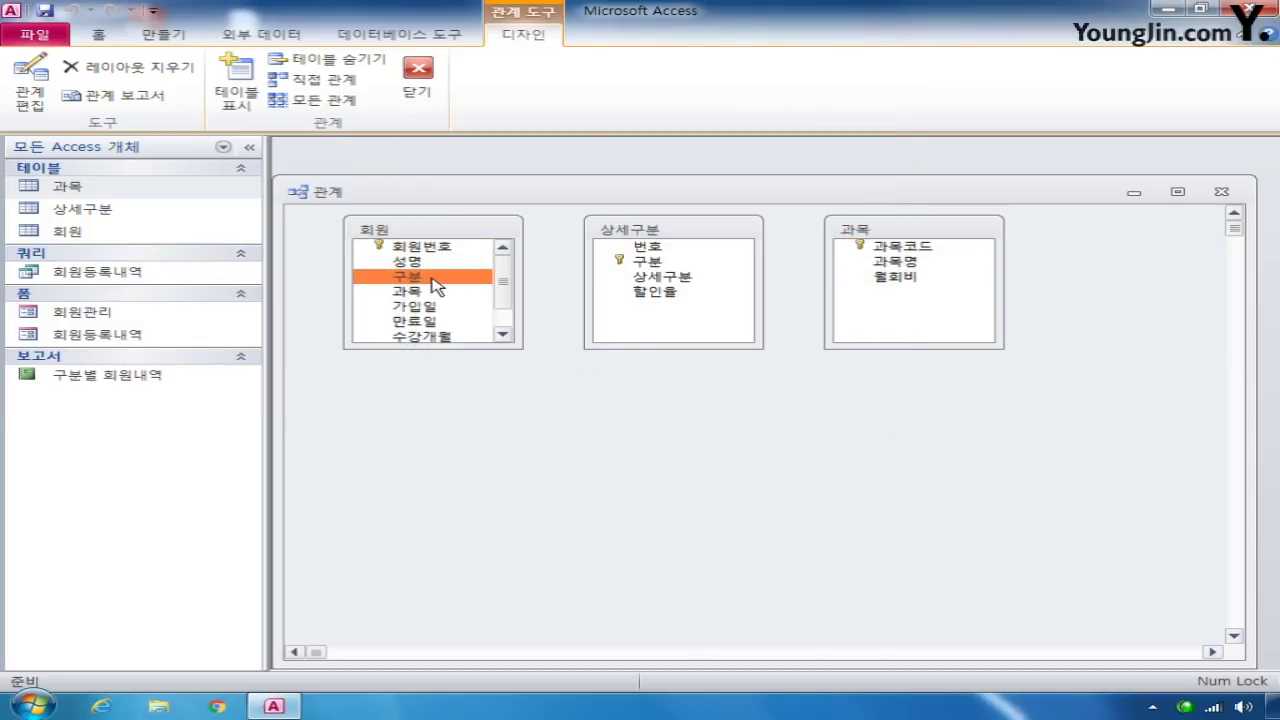
drag(436, 286, 668, 273)
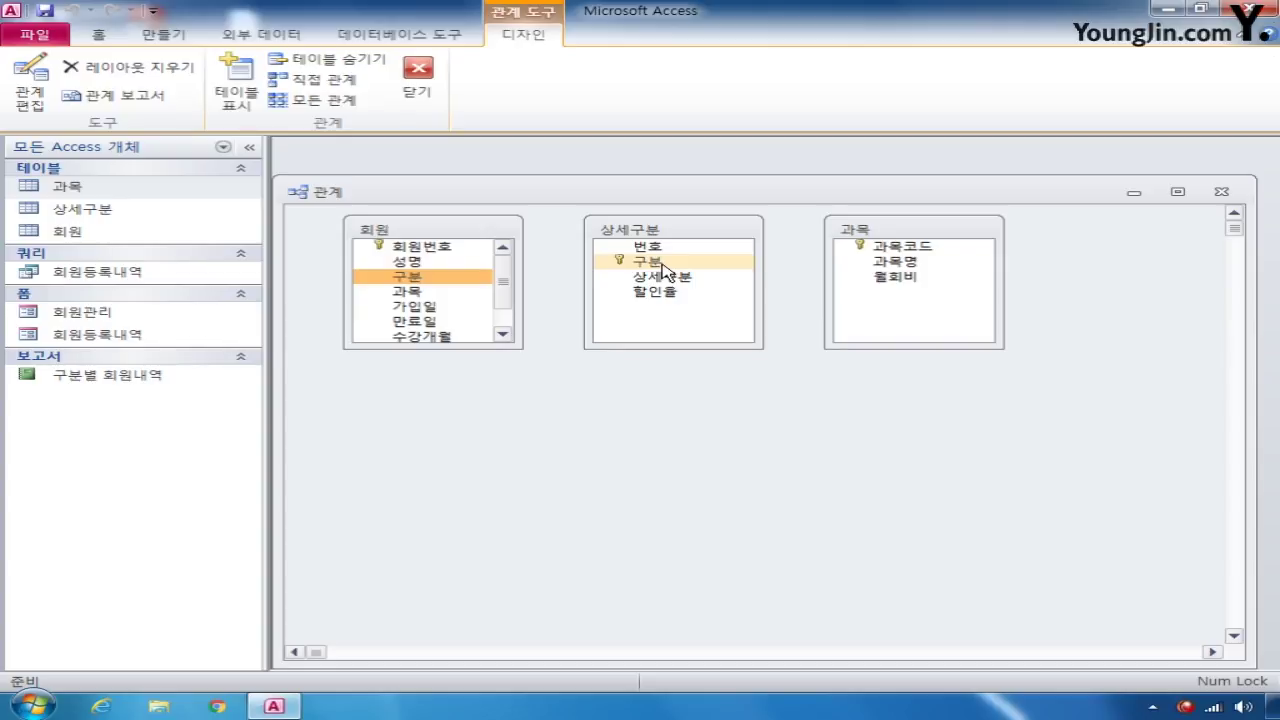
click(518, 295)
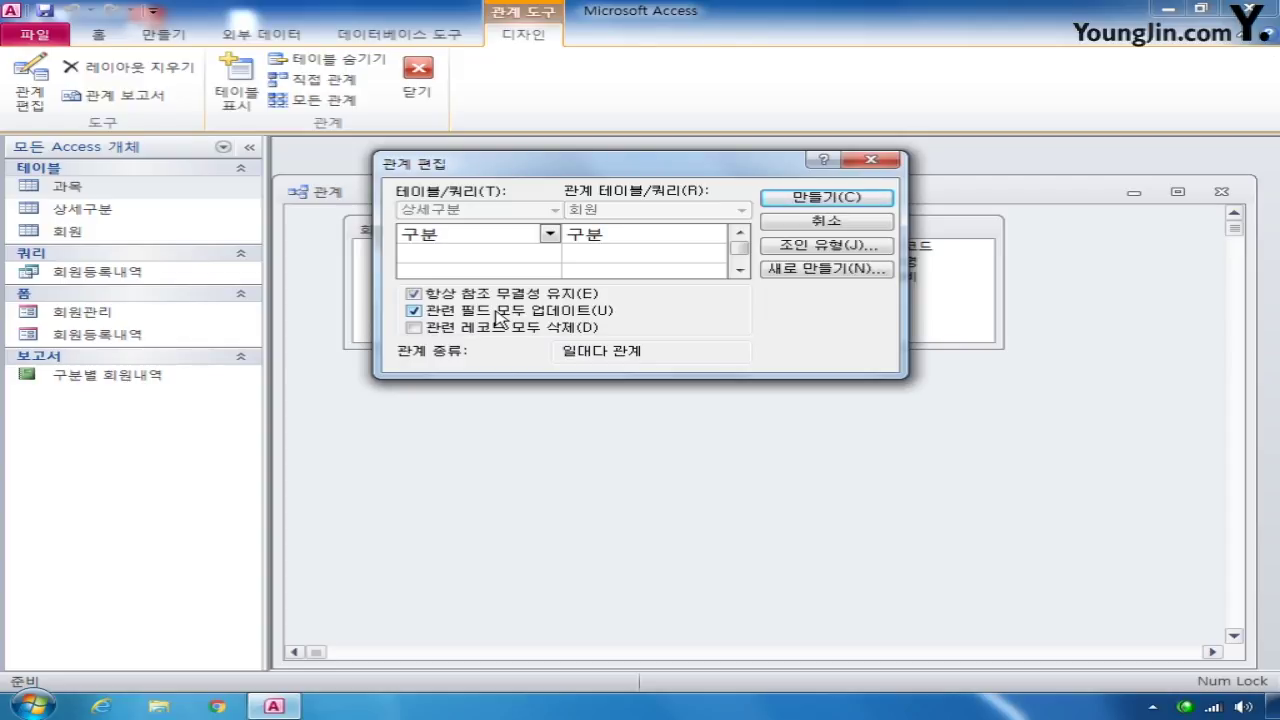
click(804, 199)
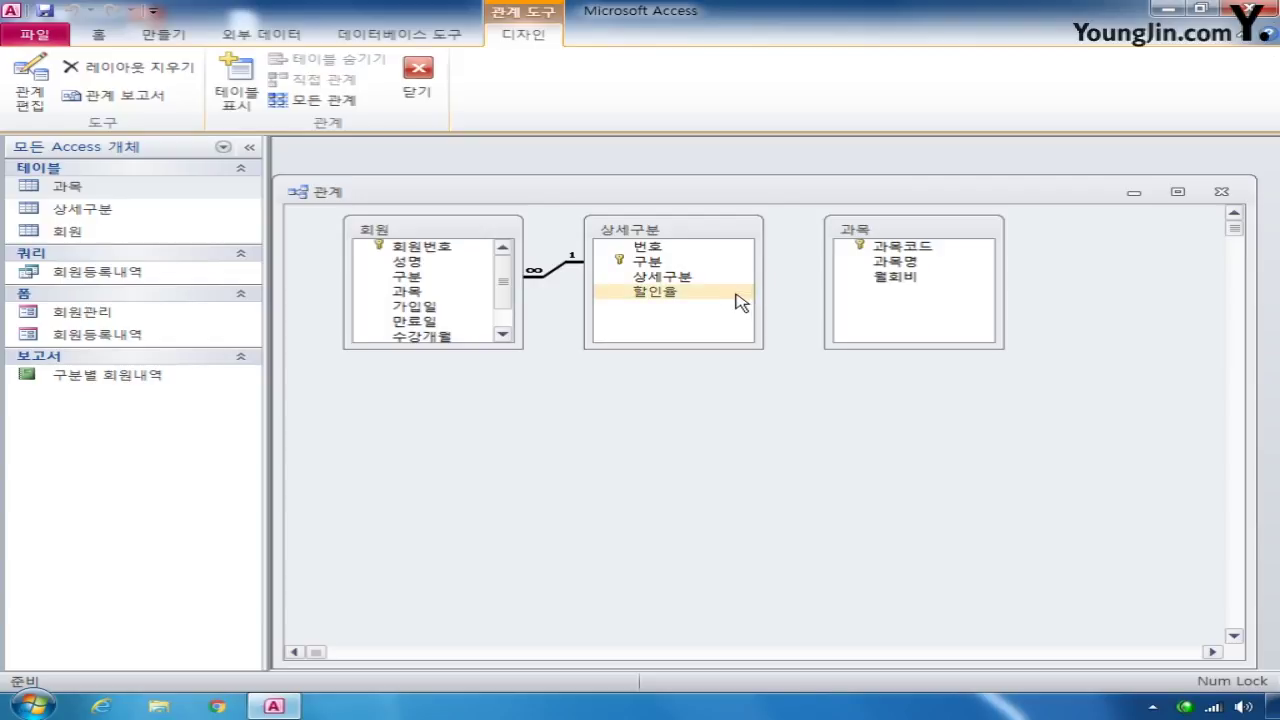
Relate 과목 in 회원 to 과목코드 in 과목 with referential integrity and cascading updates, and close the relationships window with its changes saved
click(748, 250)
click(484, 252)
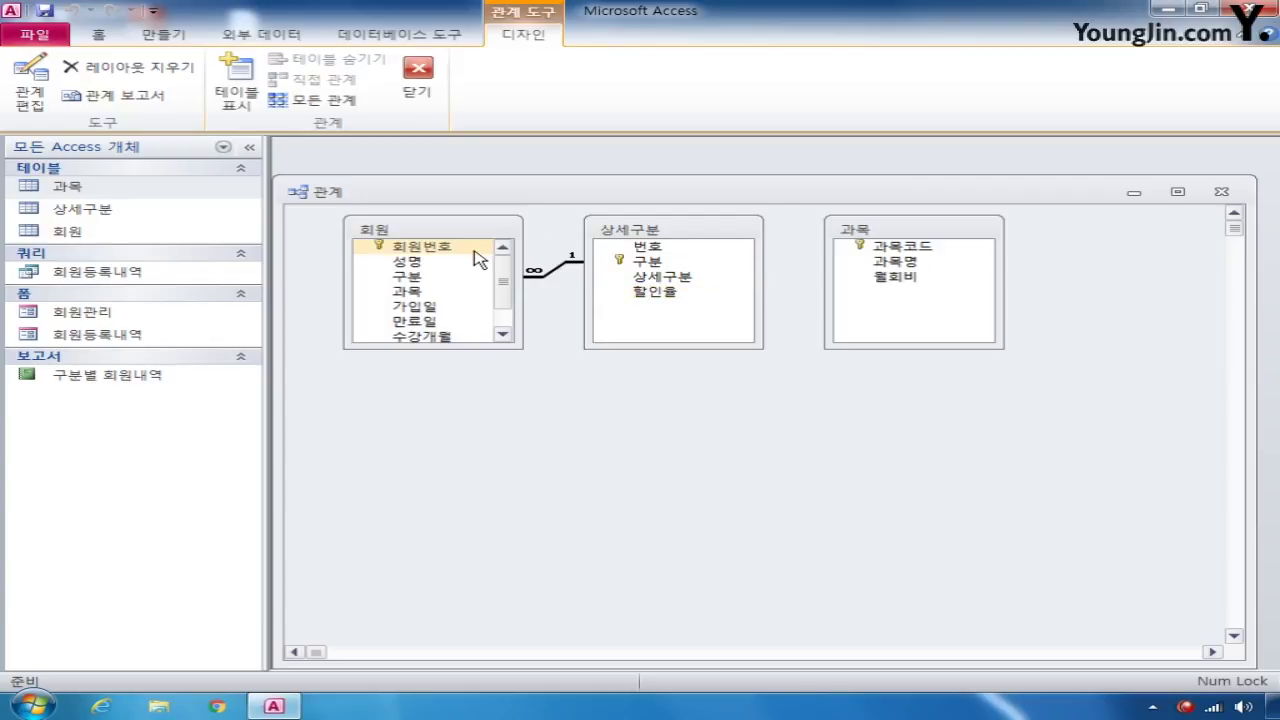
click(410, 296)
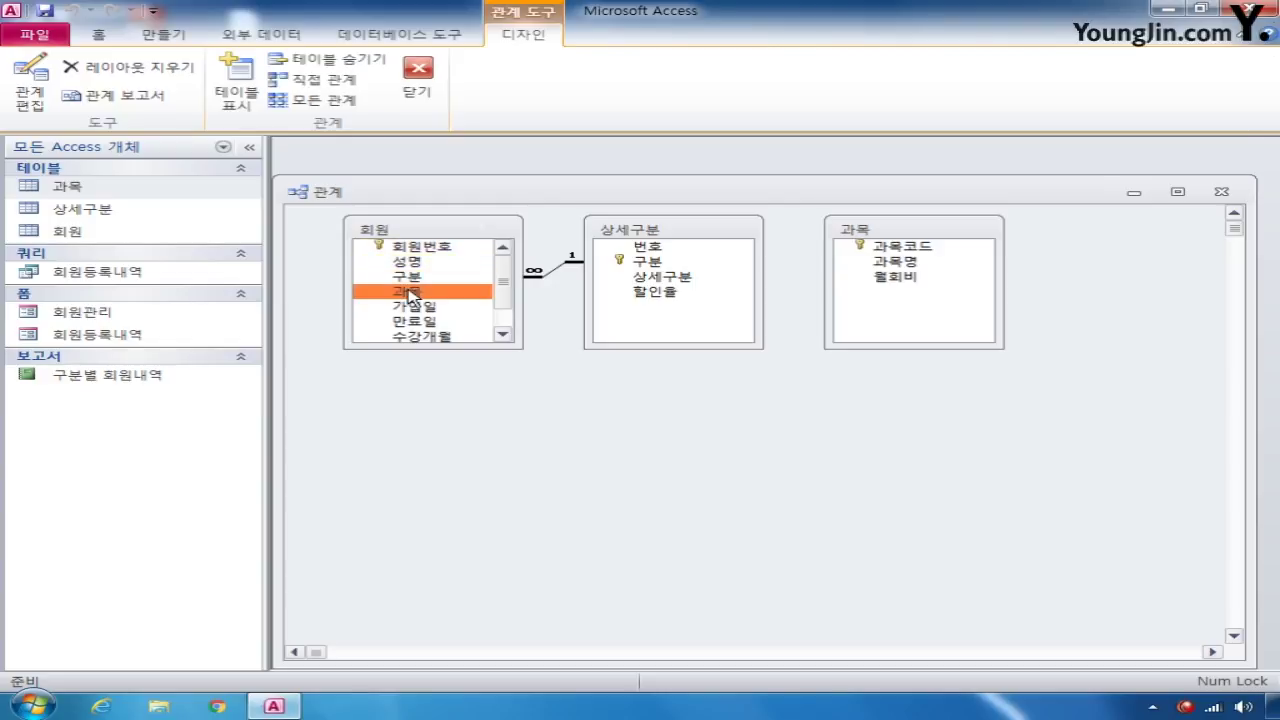
mouse_move(410, 296)
mouse_down()
mouse_move(896, 255)
mouse_move(462, 306)
mouse_move(420, 291)
mouse_up()
click(440, 294)
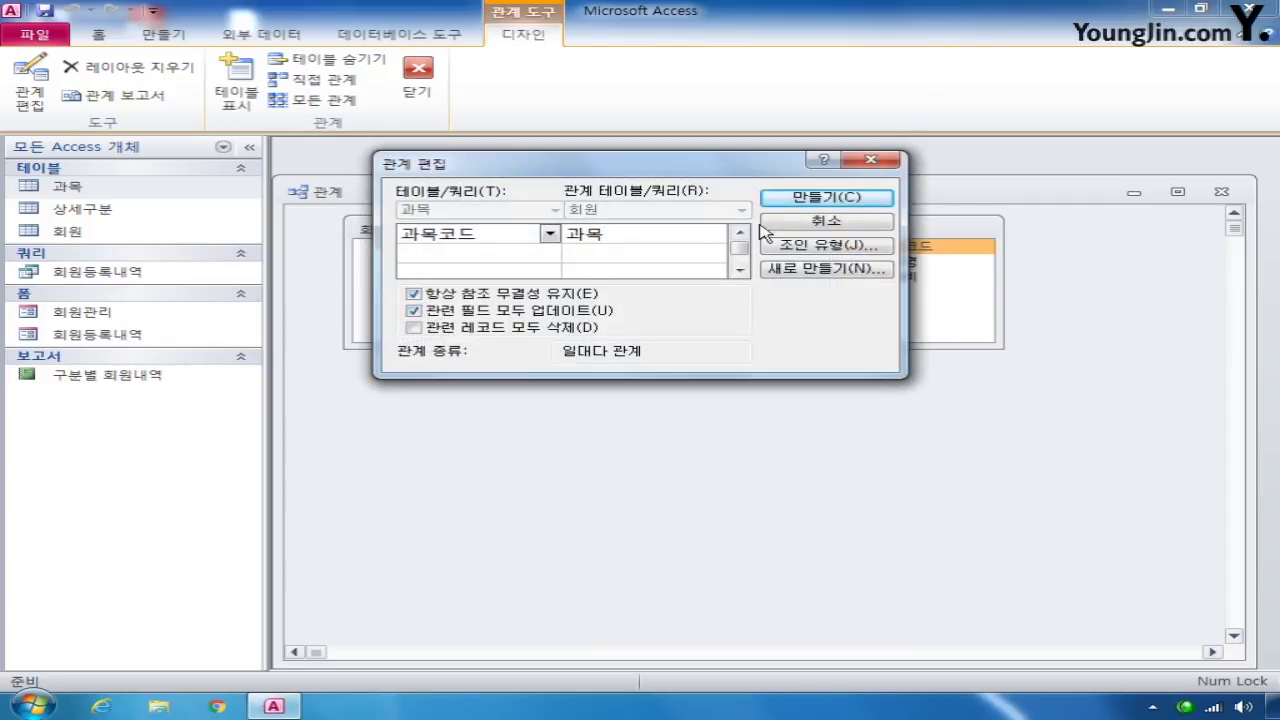
click(805, 198)
click(1221, 191)
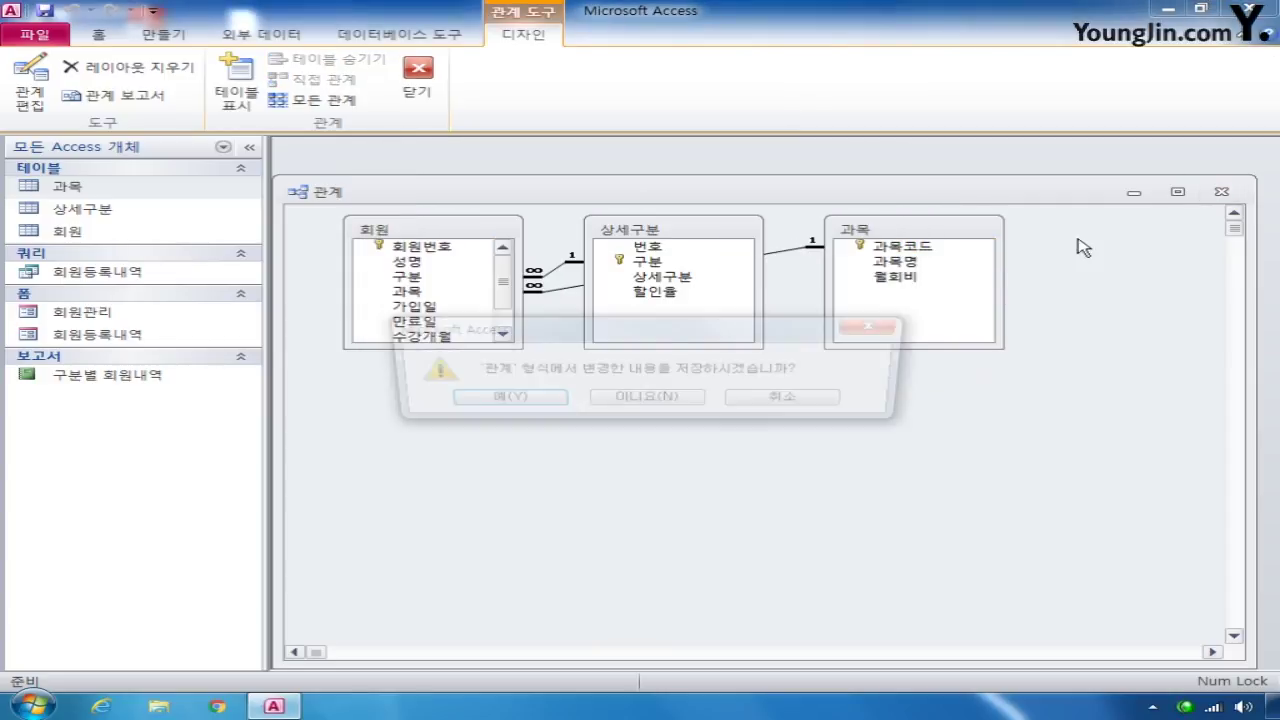
click(497, 397)
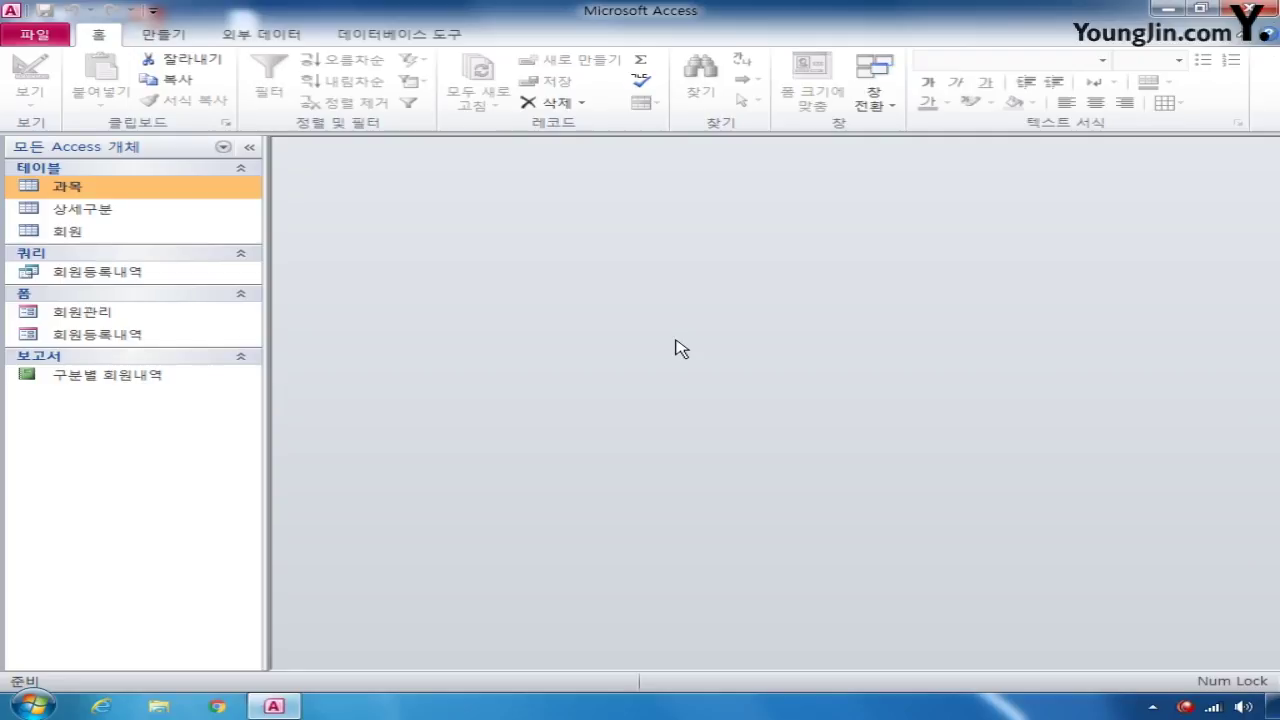
Open the 회원등록내역 form in design view and enlarge its window to show the header, detail and footer sections
click(129, 272)
click(120, 336)
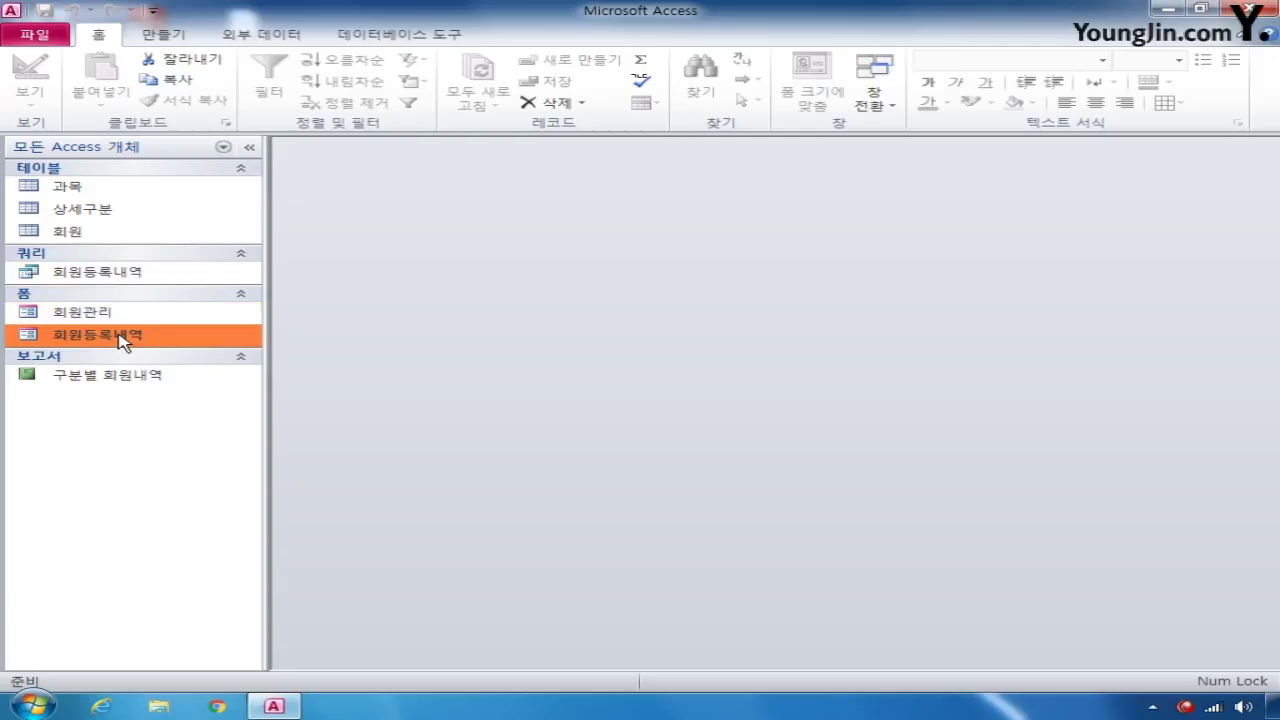
right_click(120, 336)
click(206, 390)
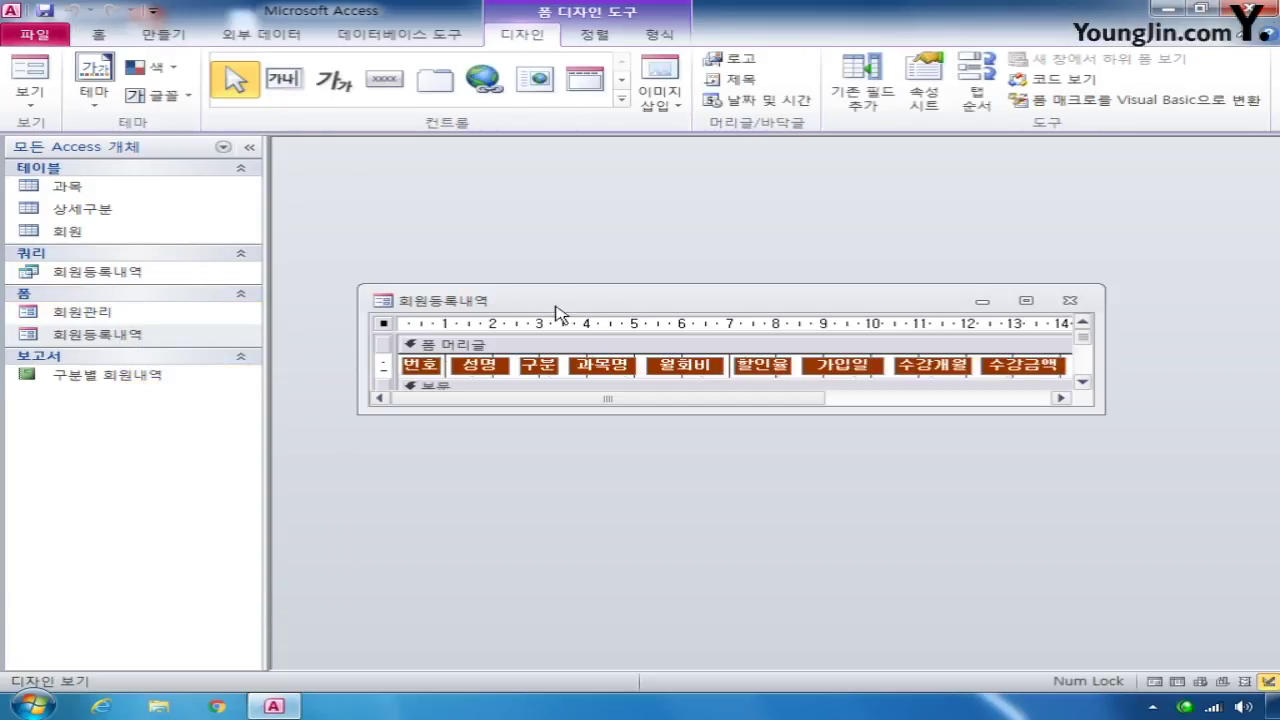
drag(557, 311, 519, 186)
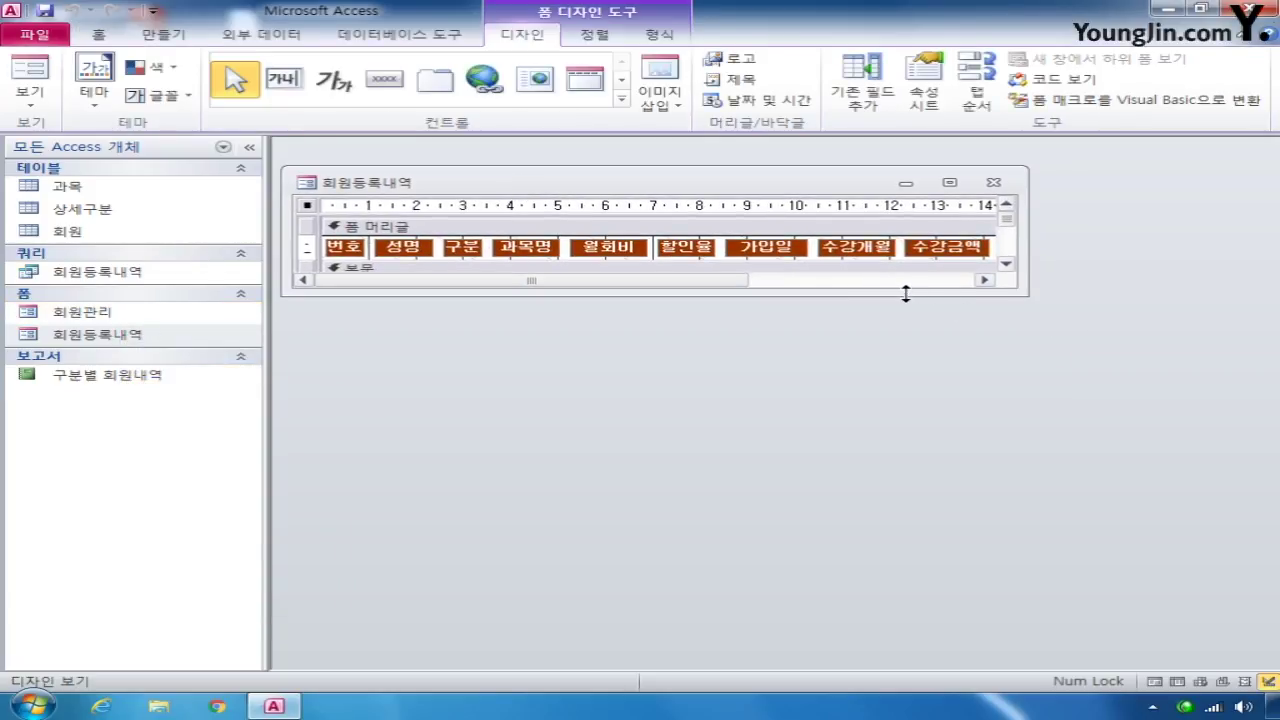
drag(905, 293, 892, 388)
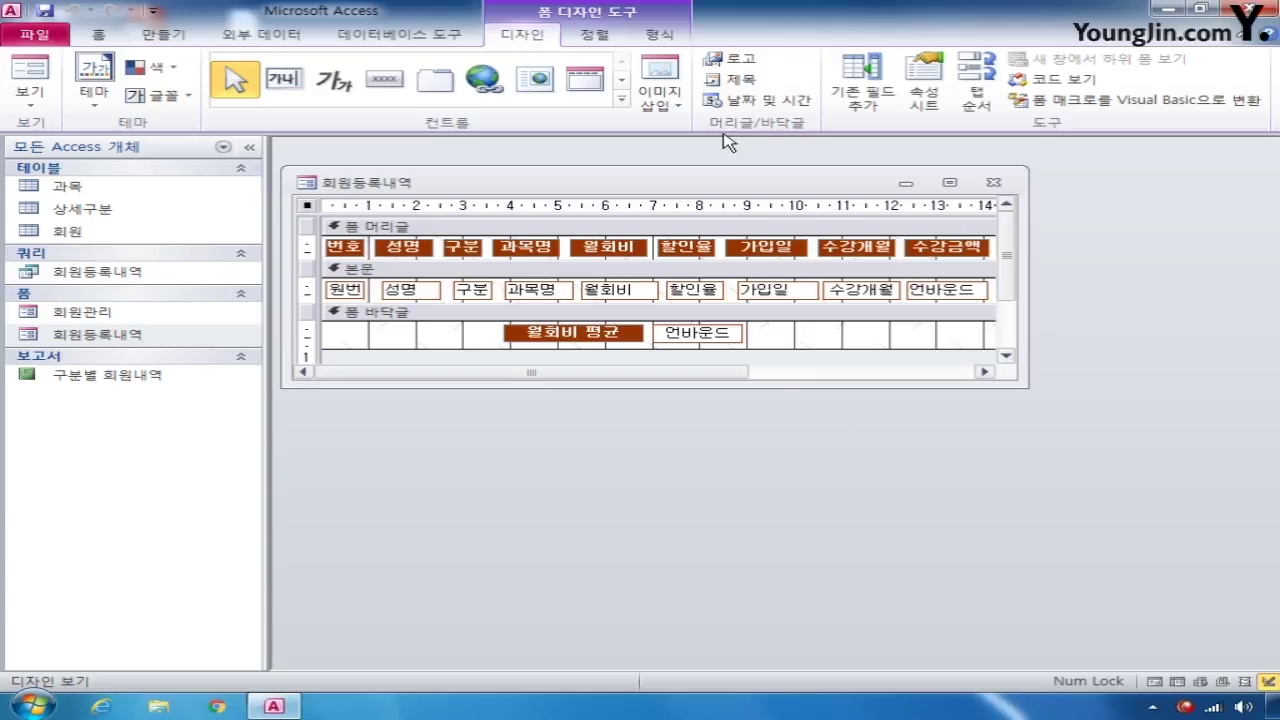
Set the form's 기본 보기 property to 연속 폼 and its 탐색 단추 property to 아니요
click(926, 87)
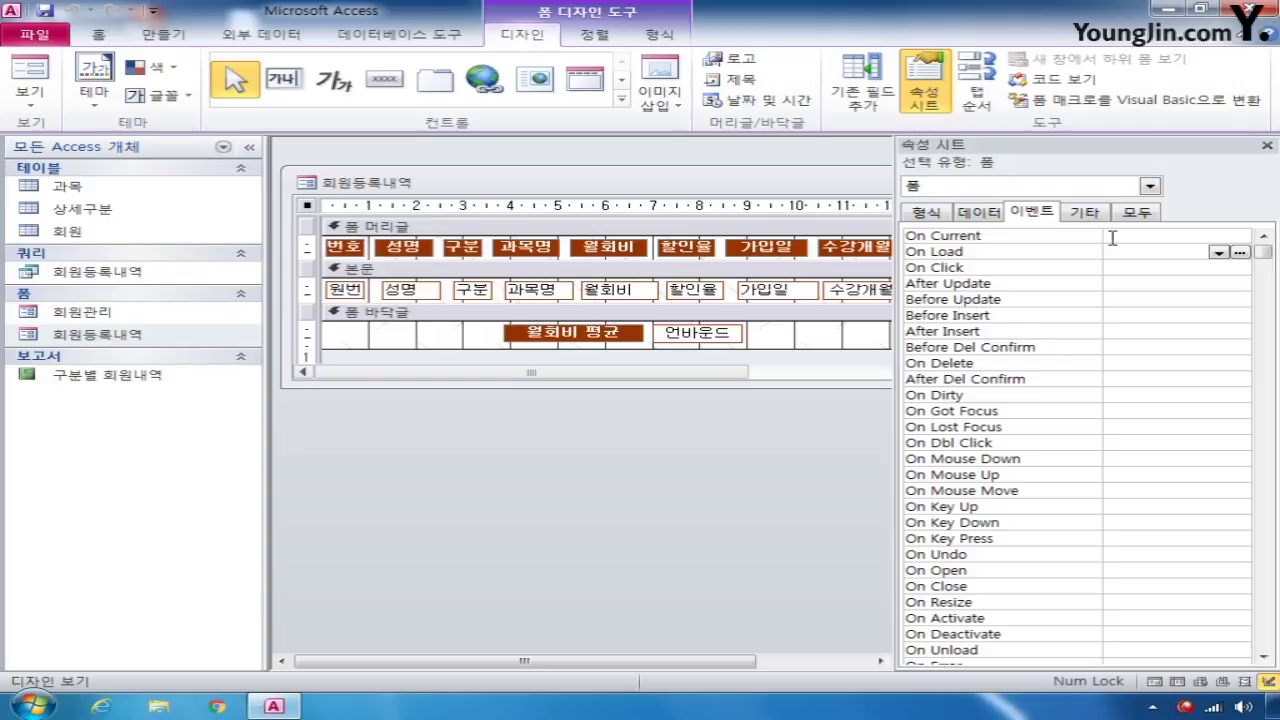
click(1136, 212)
drag(1264, 481, 1264, 245)
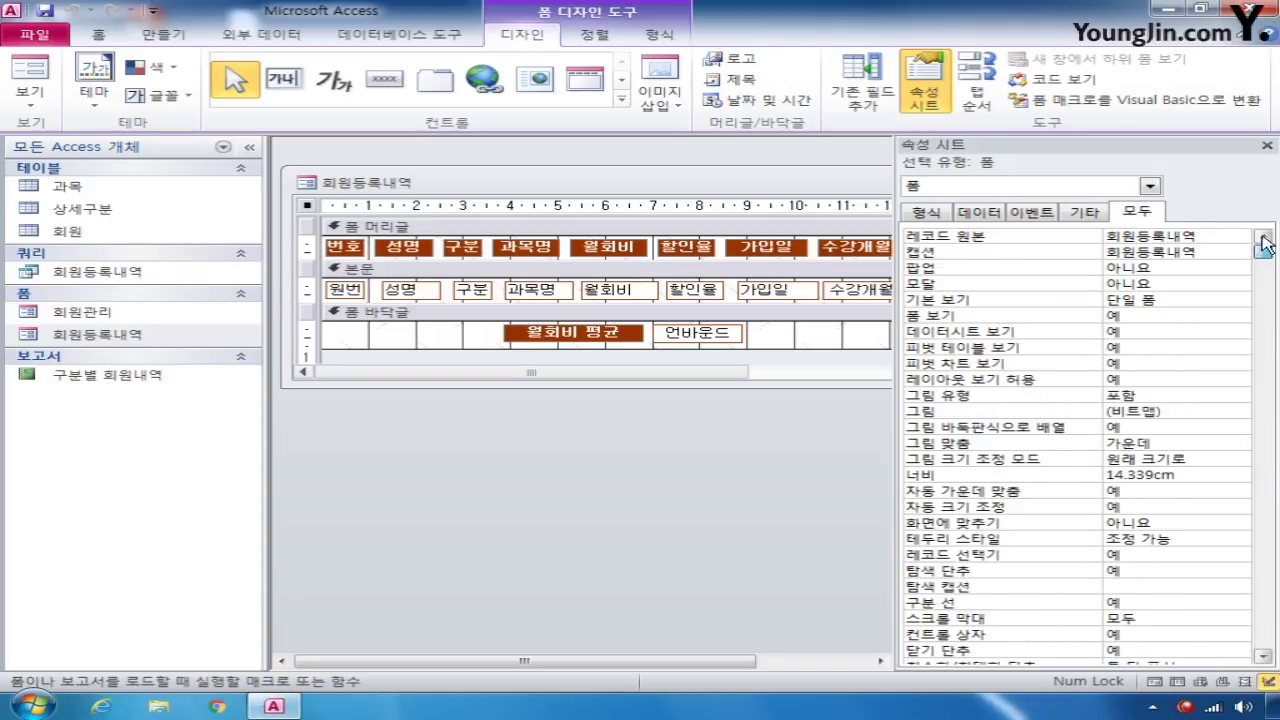
click(1163, 301)
click(1240, 300)
click(1193, 330)
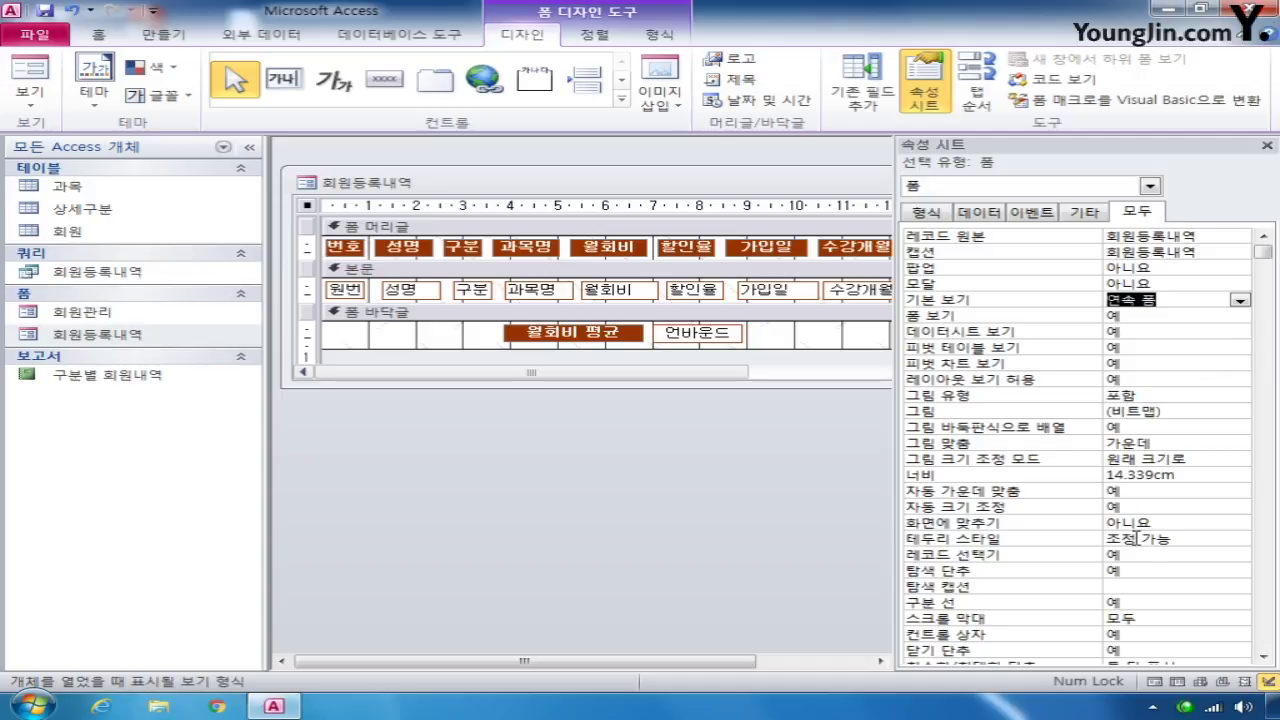
click(1172, 570)
click(1240, 572)
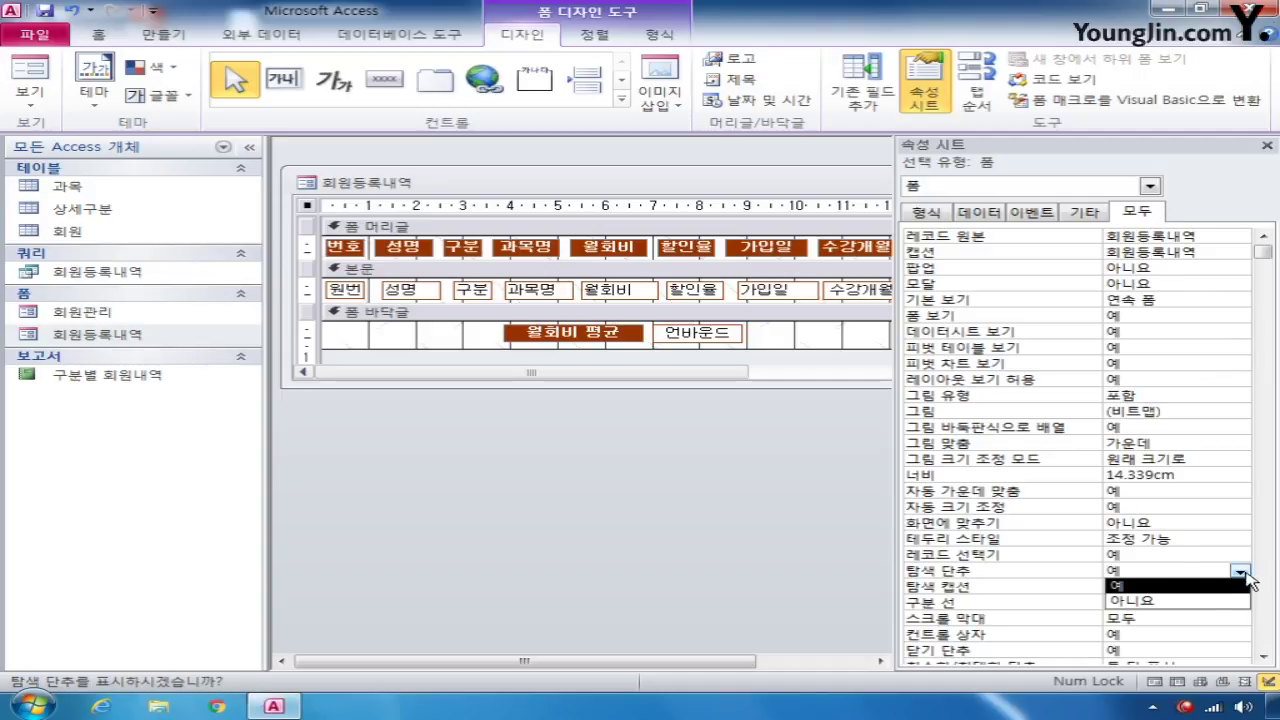
click(1205, 602)
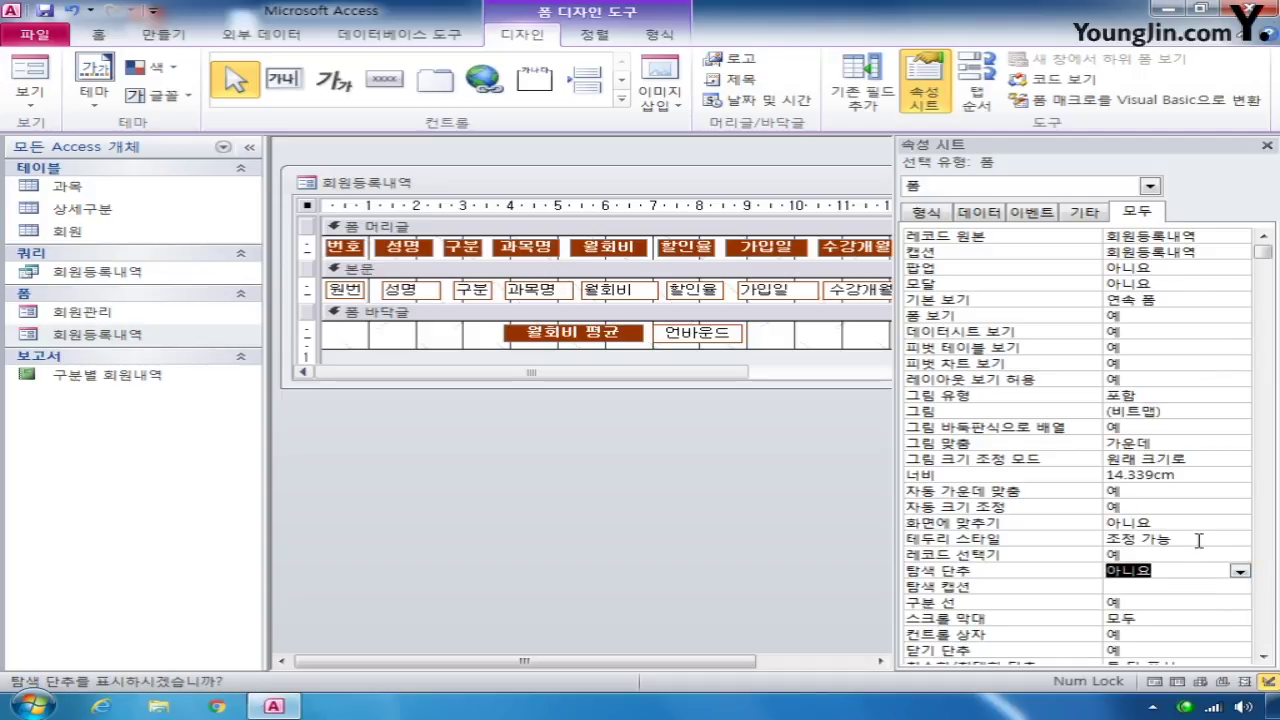
Select all controls in the form's 본문 section and make their horizontal spacing equal
click(298, 288)
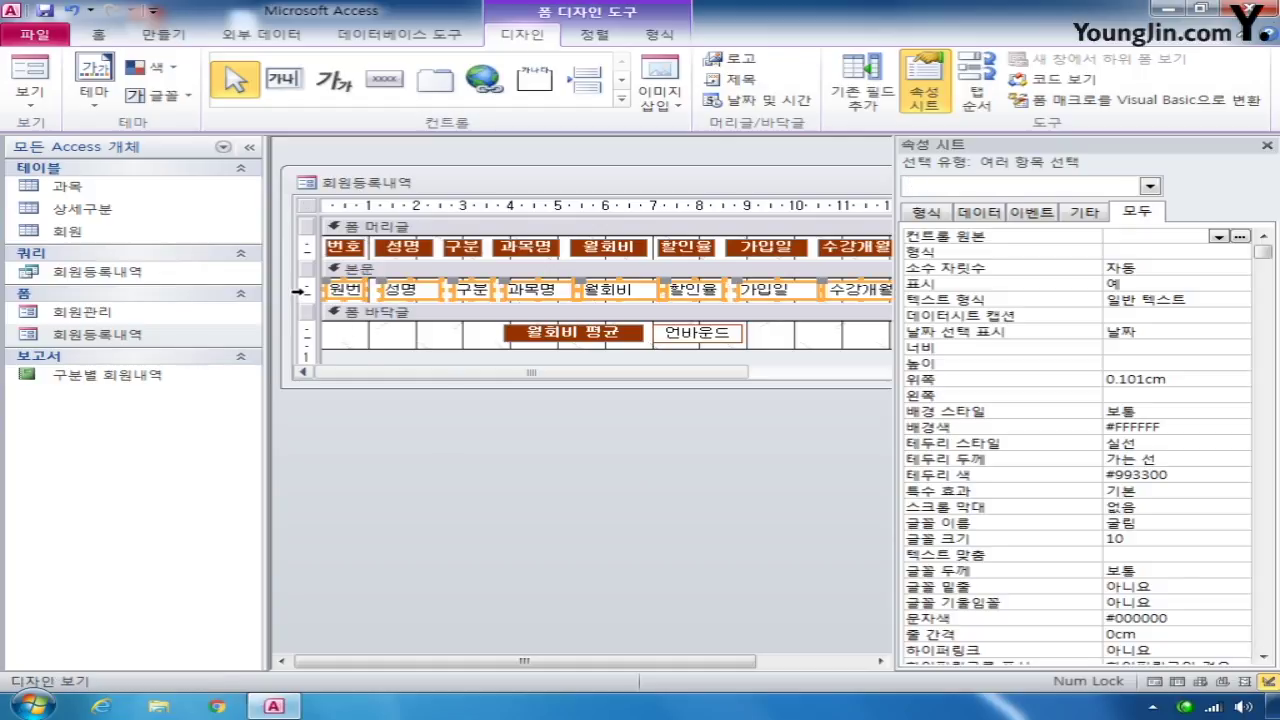
drag(298, 288, 298, 301)
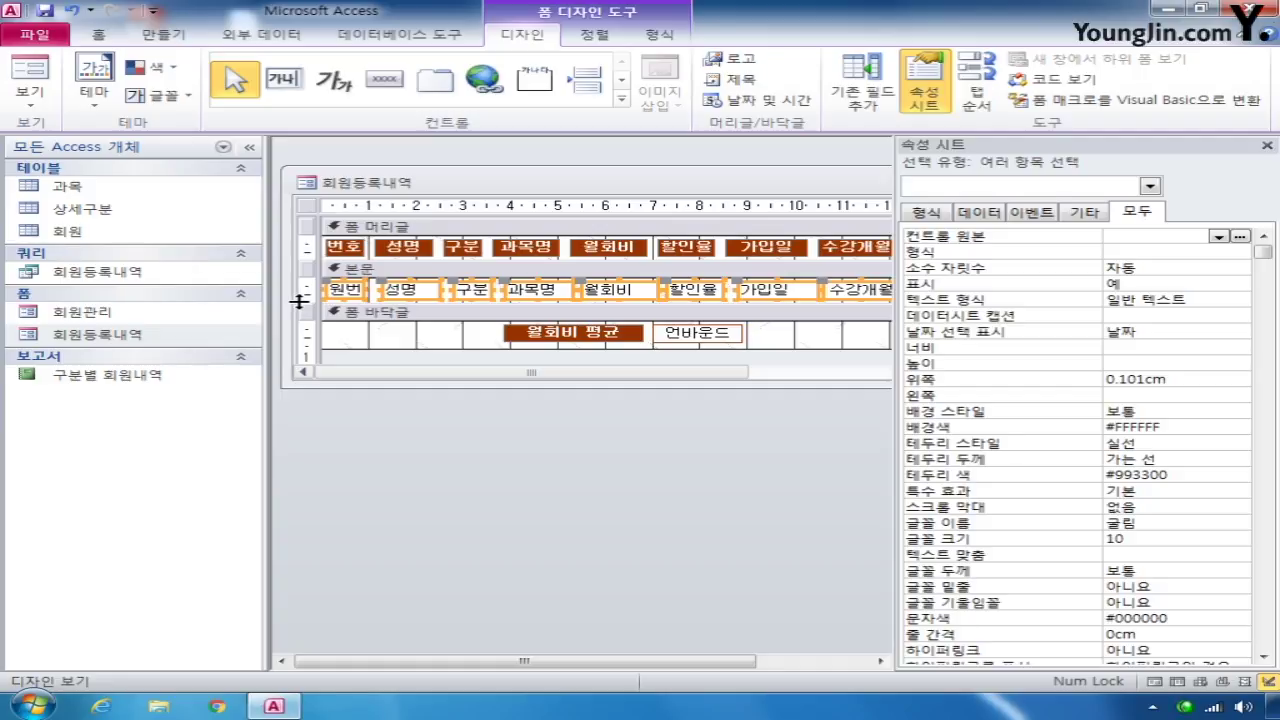
click(603, 37)
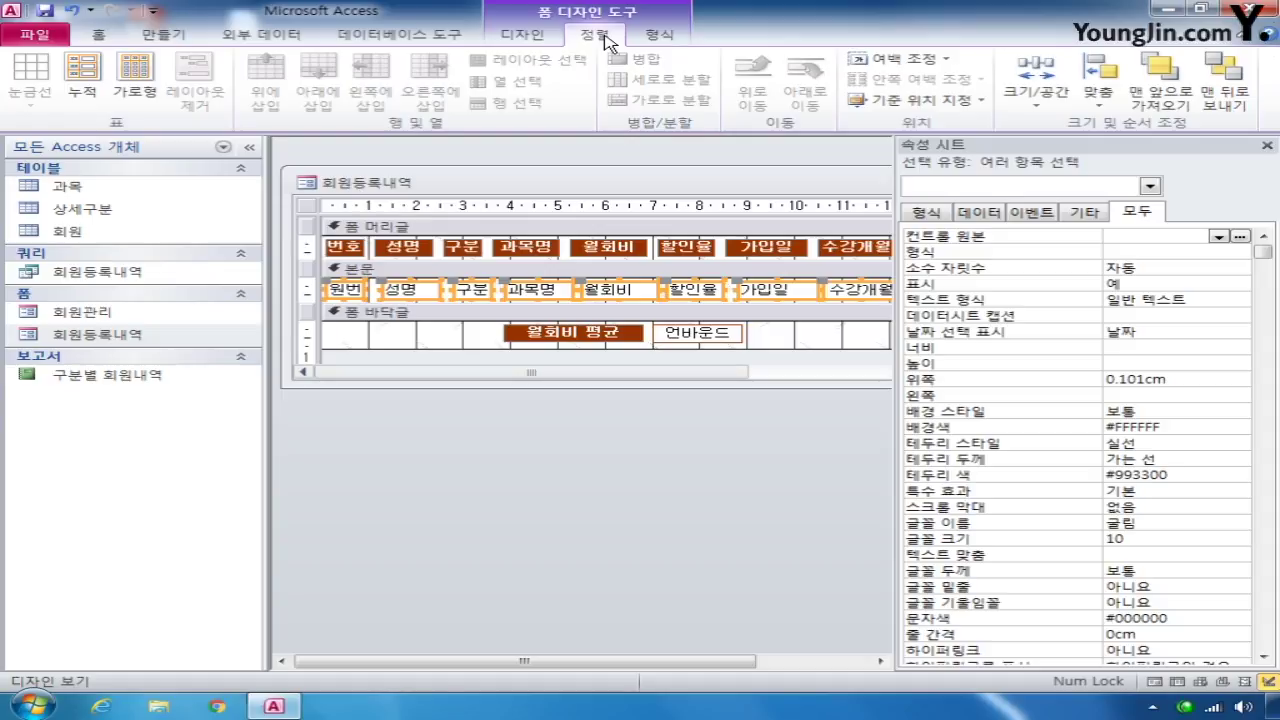
click(1036, 105)
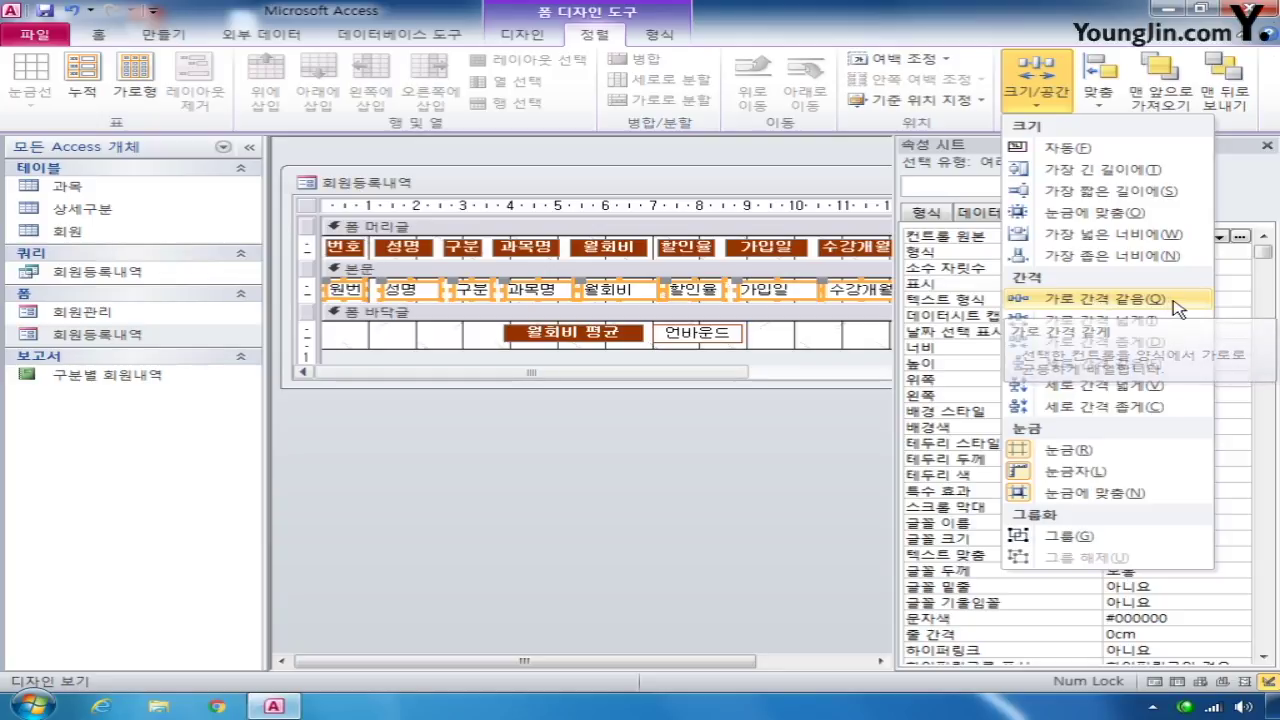
click(1099, 300)
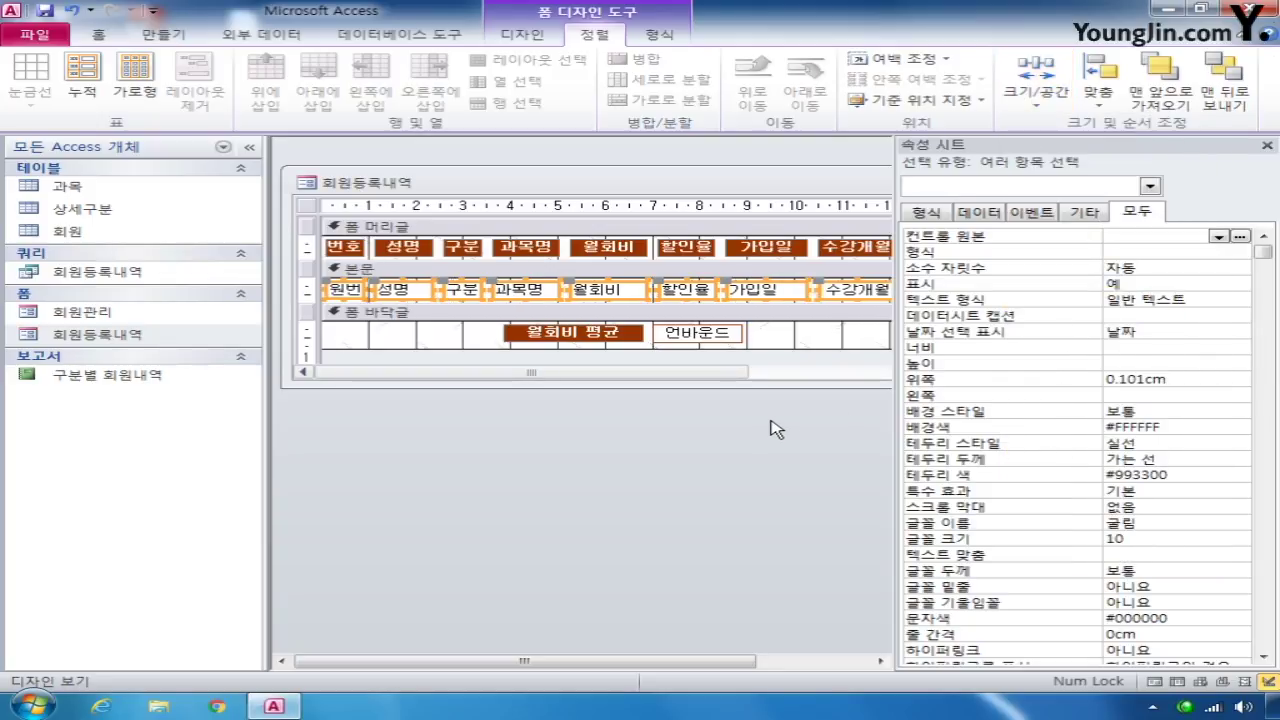
Set the control source of the txt할인율 text box to =[할인율] & "%"
click(1150, 186)
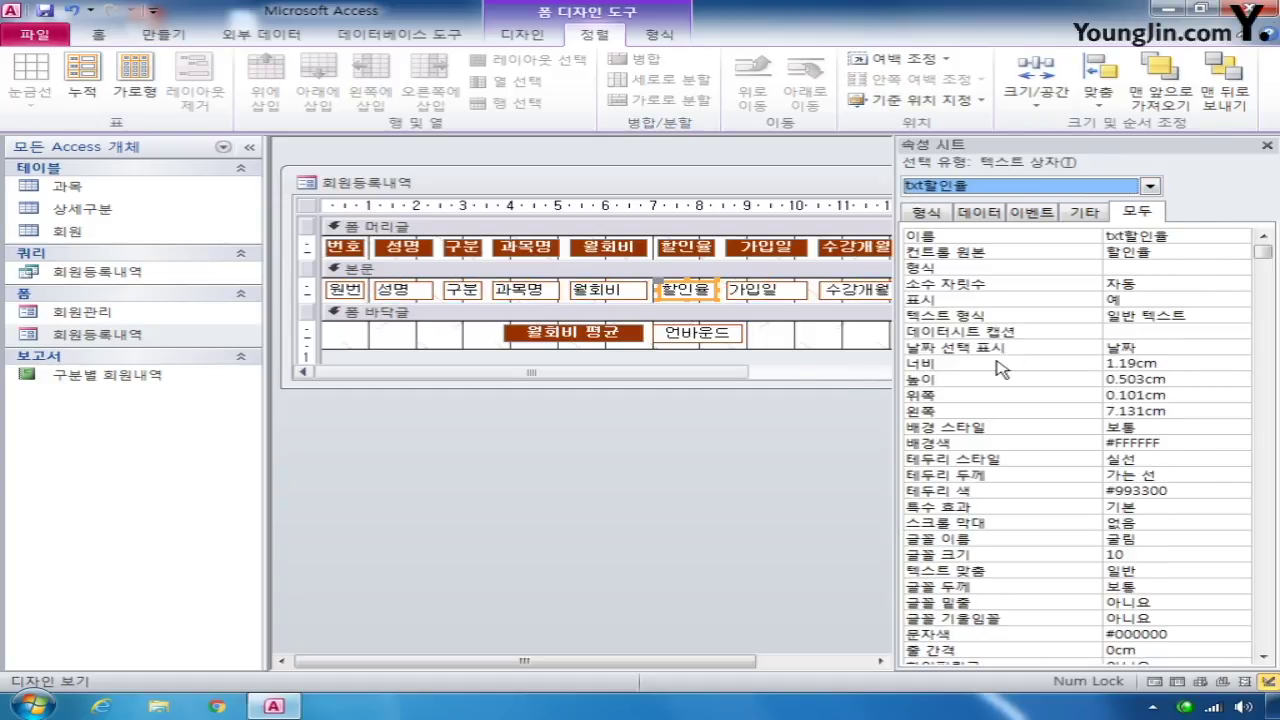
click(998, 360)
click(1105, 252)
right_click(1080, 254)
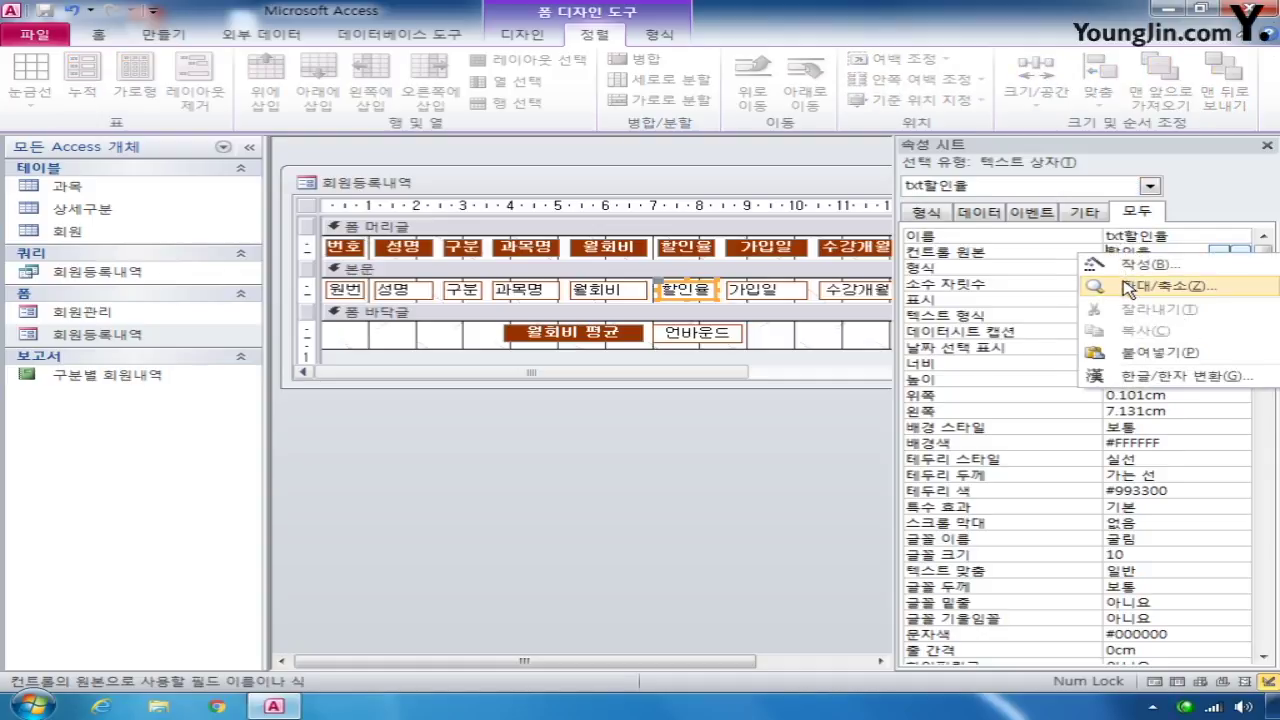
click(1128, 287)
click(471, 222)
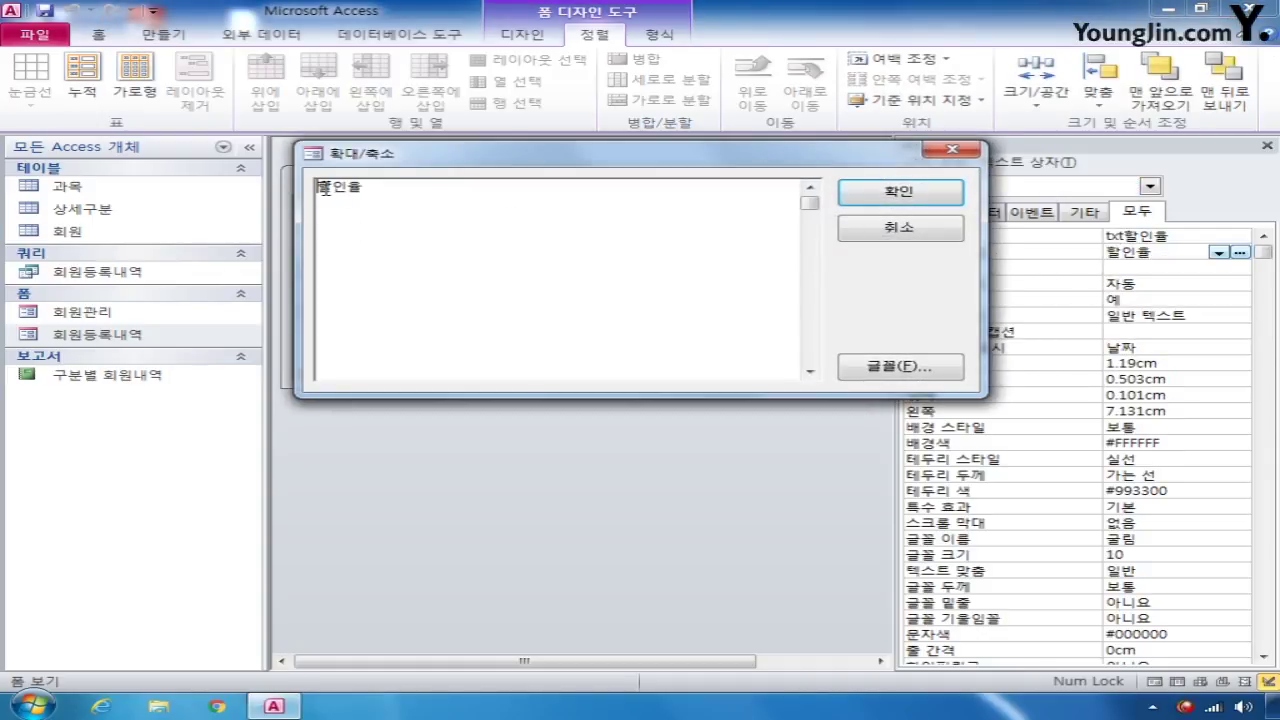
text(=[할인율)
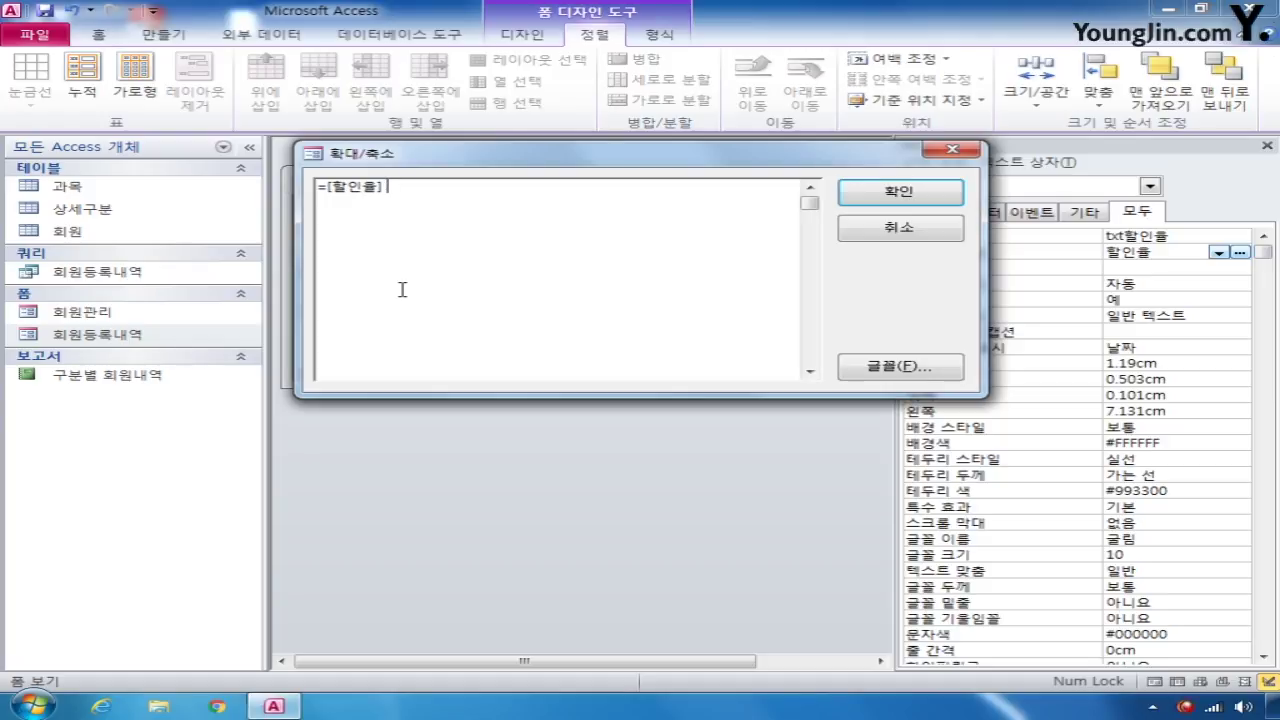
text(] & "%)
click(895, 192)
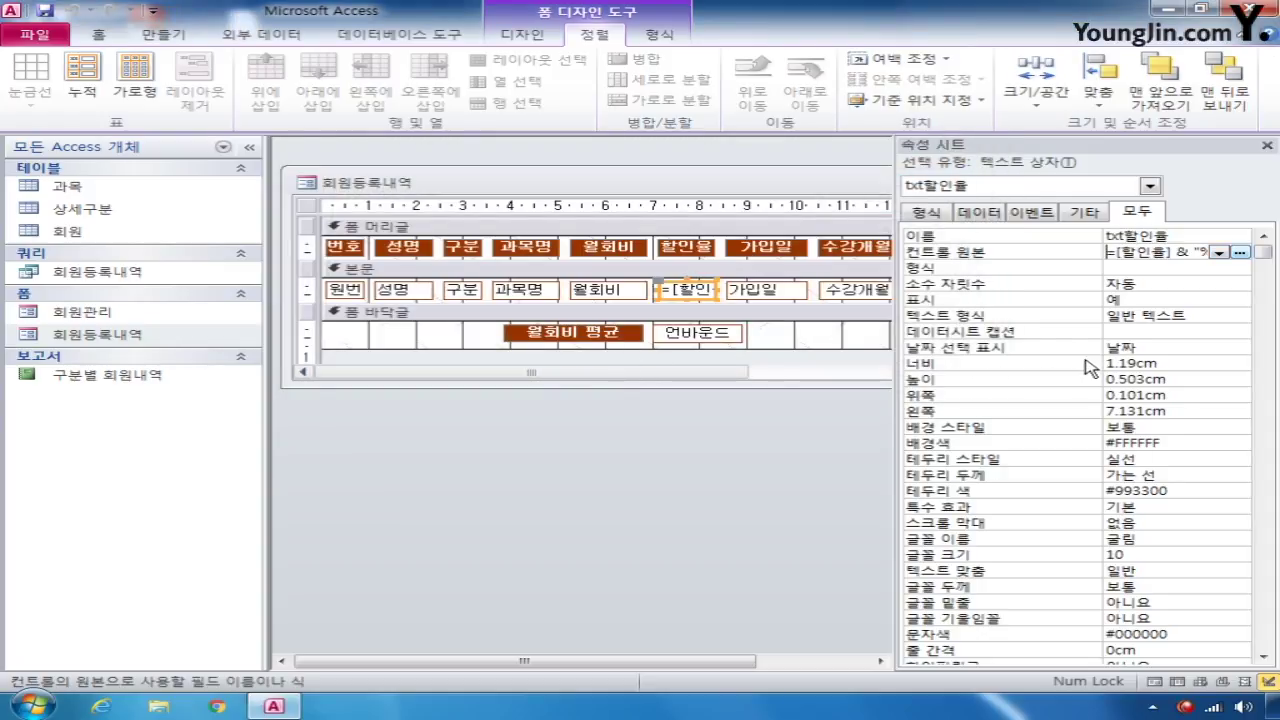
Set the 텍스트 맞춤 property of the txt할인율 text box to 오른쪽
click(1141, 571)
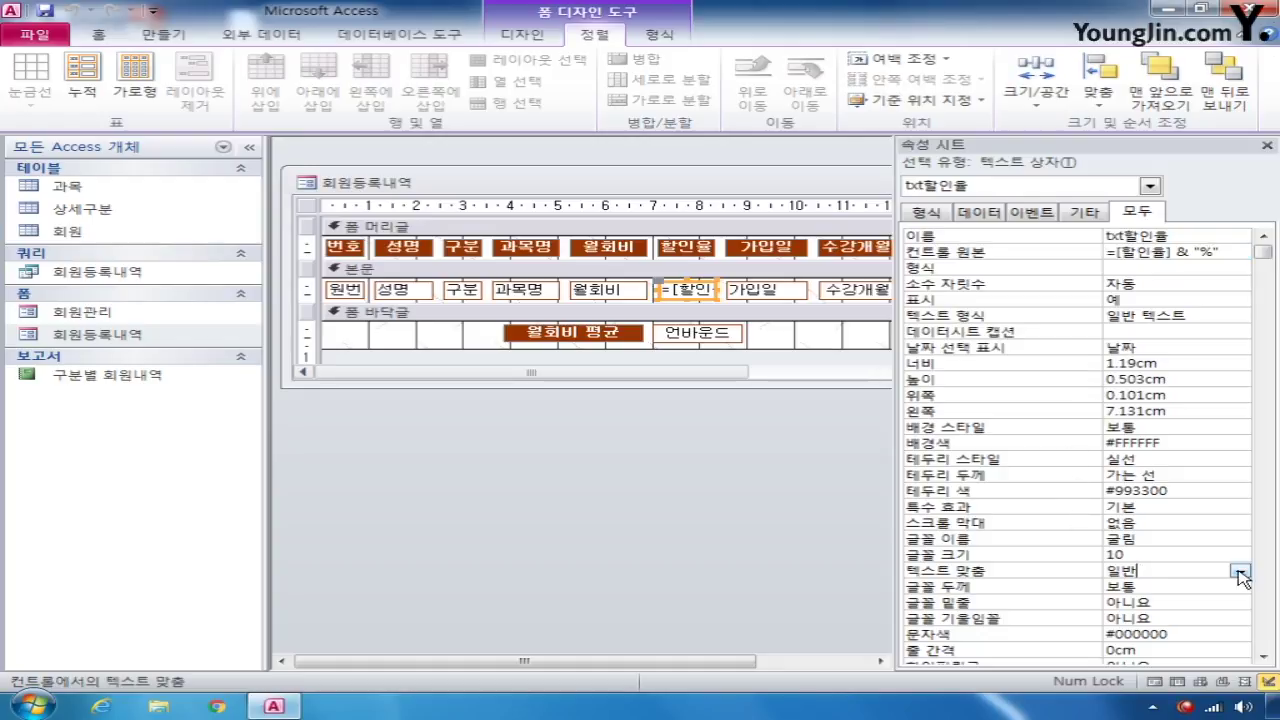
click(1240, 572)
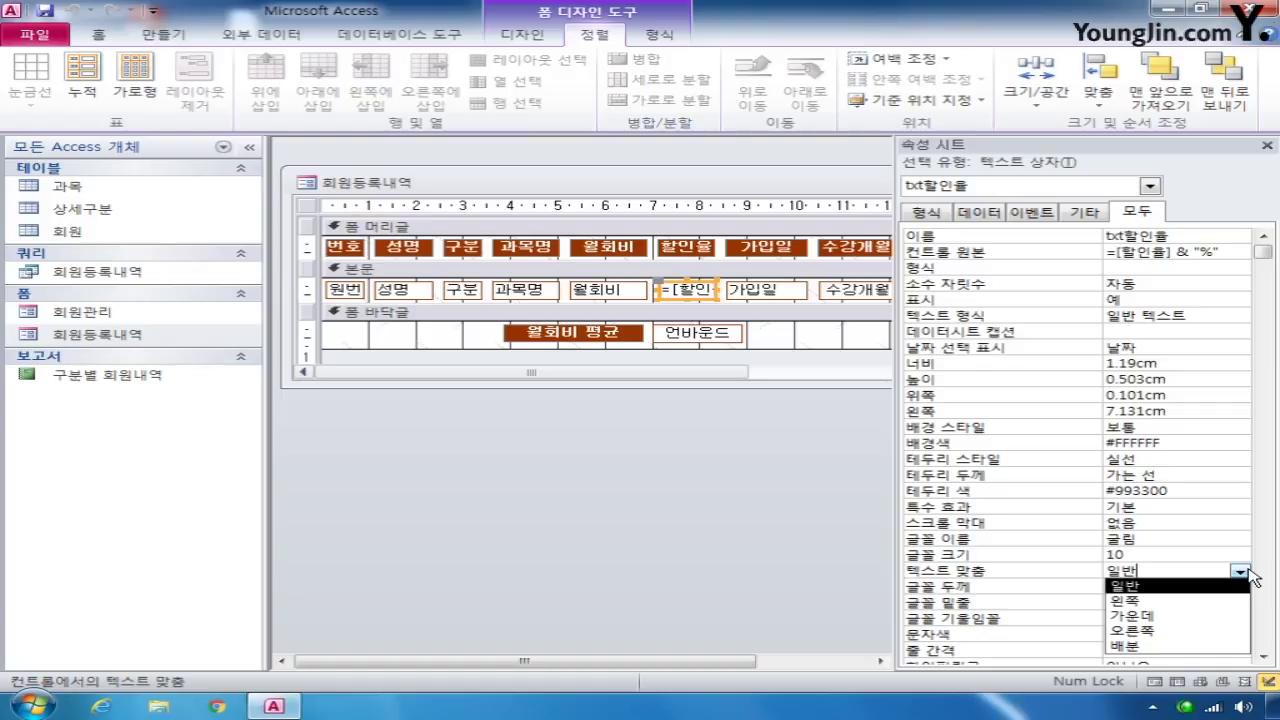
click(1160, 630)
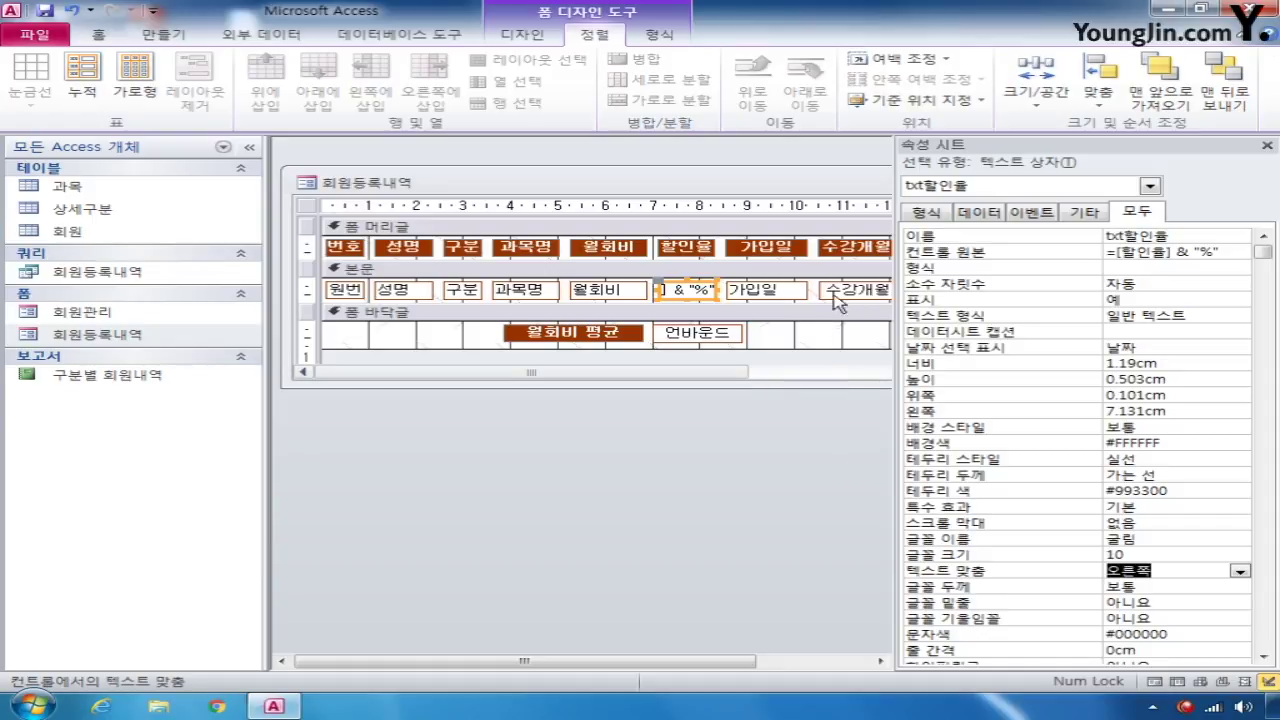
Set the 탭 정지 property of the txt수강금액 text box to 아니요
click(603, 291)
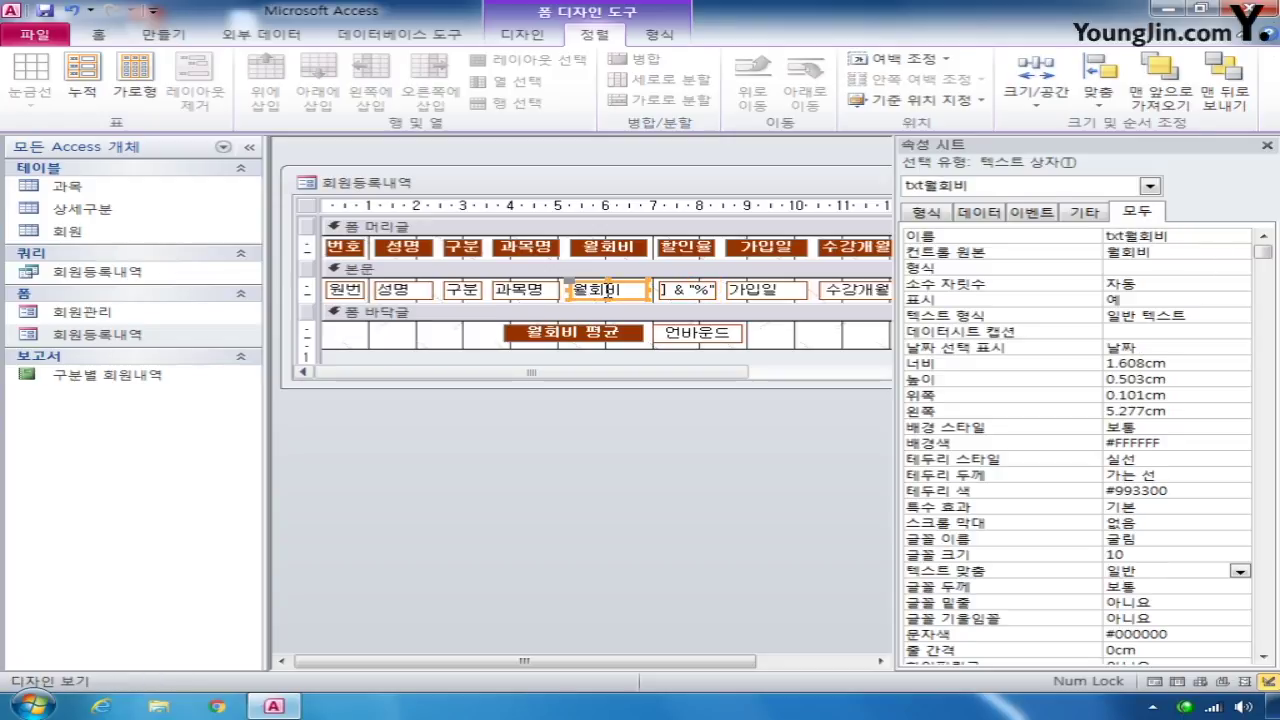
click(1150, 186)
click(1082, 248)
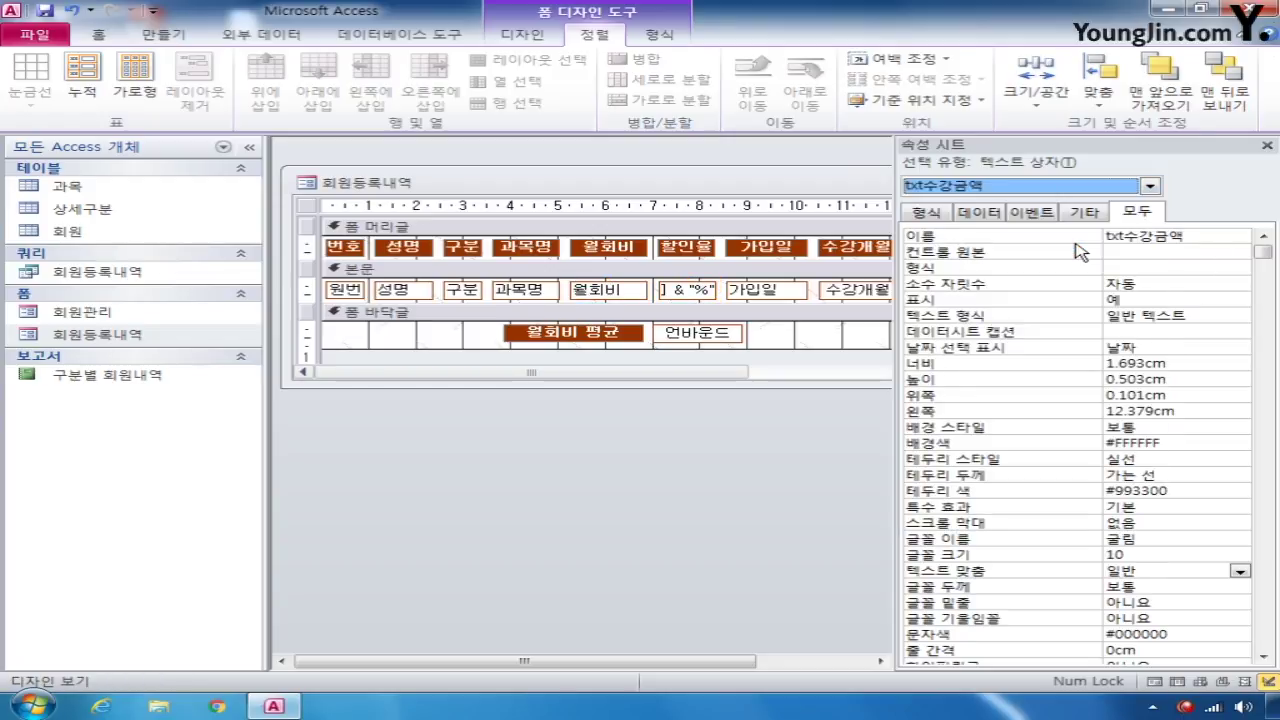
drag(614, 375, 848, 378)
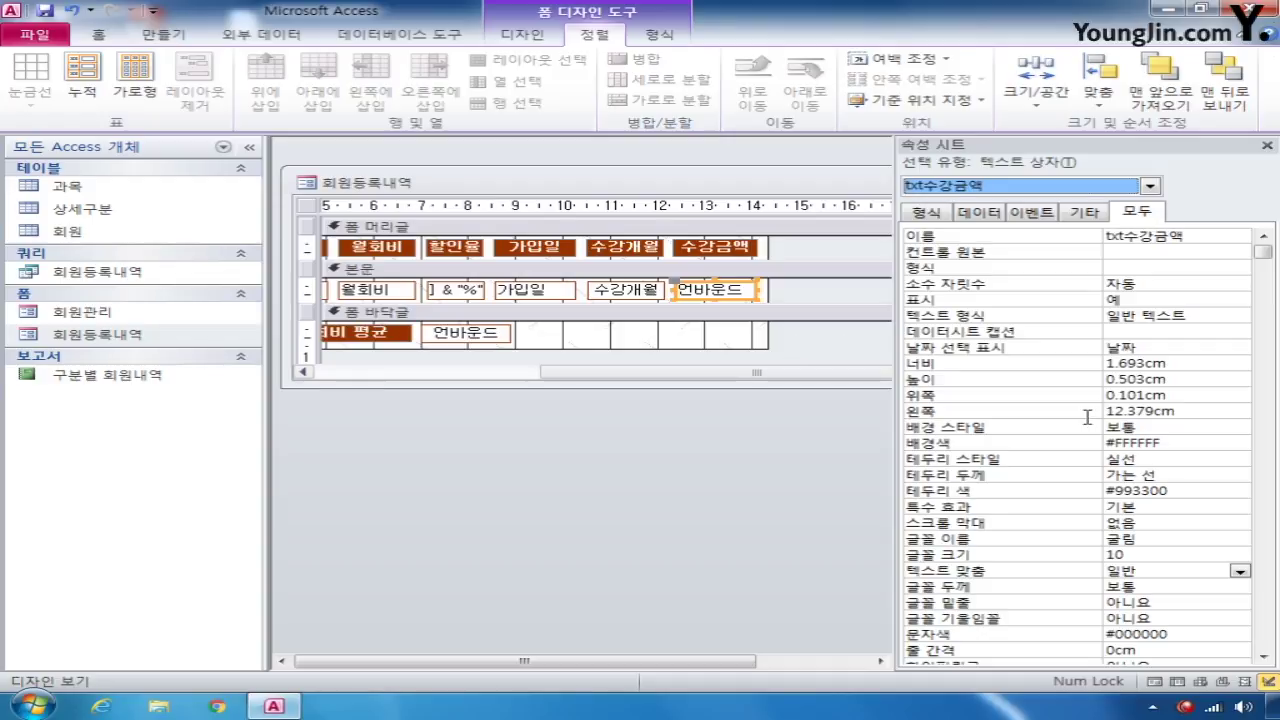
drag(1263, 262, 1263, 641)
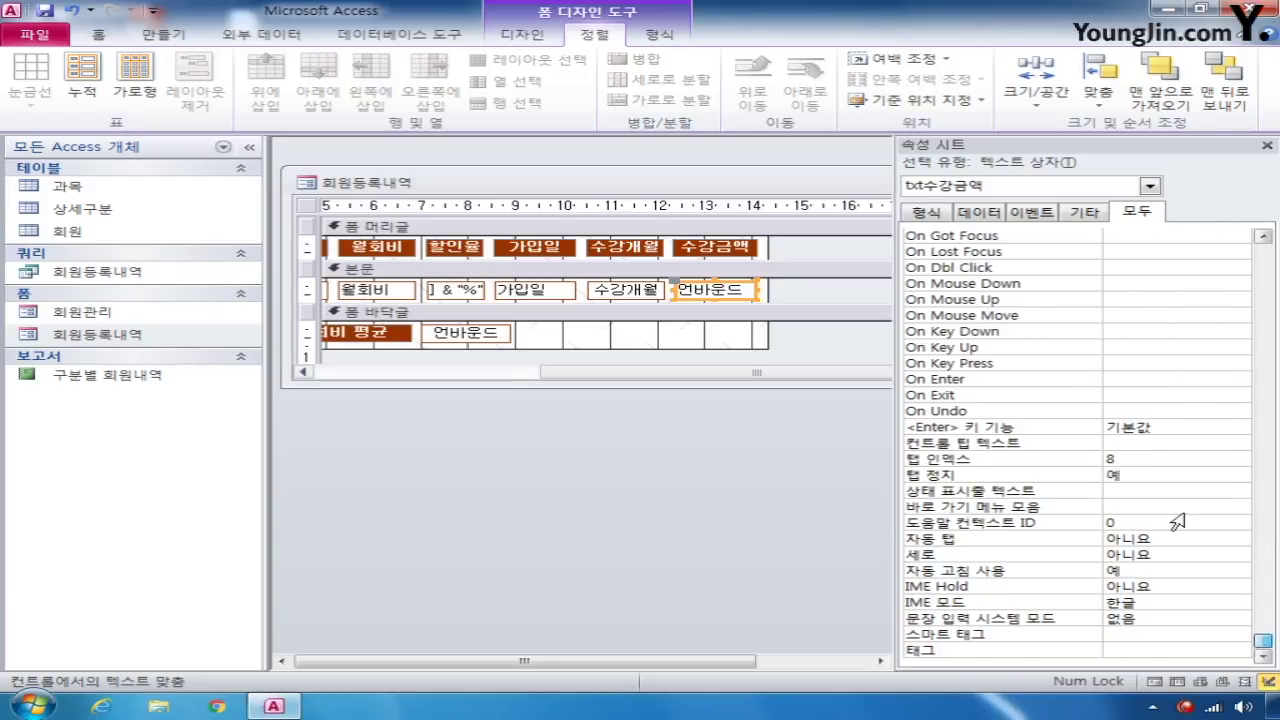
click(1185, 476)
click(1239, 477)
click(1209, 505)
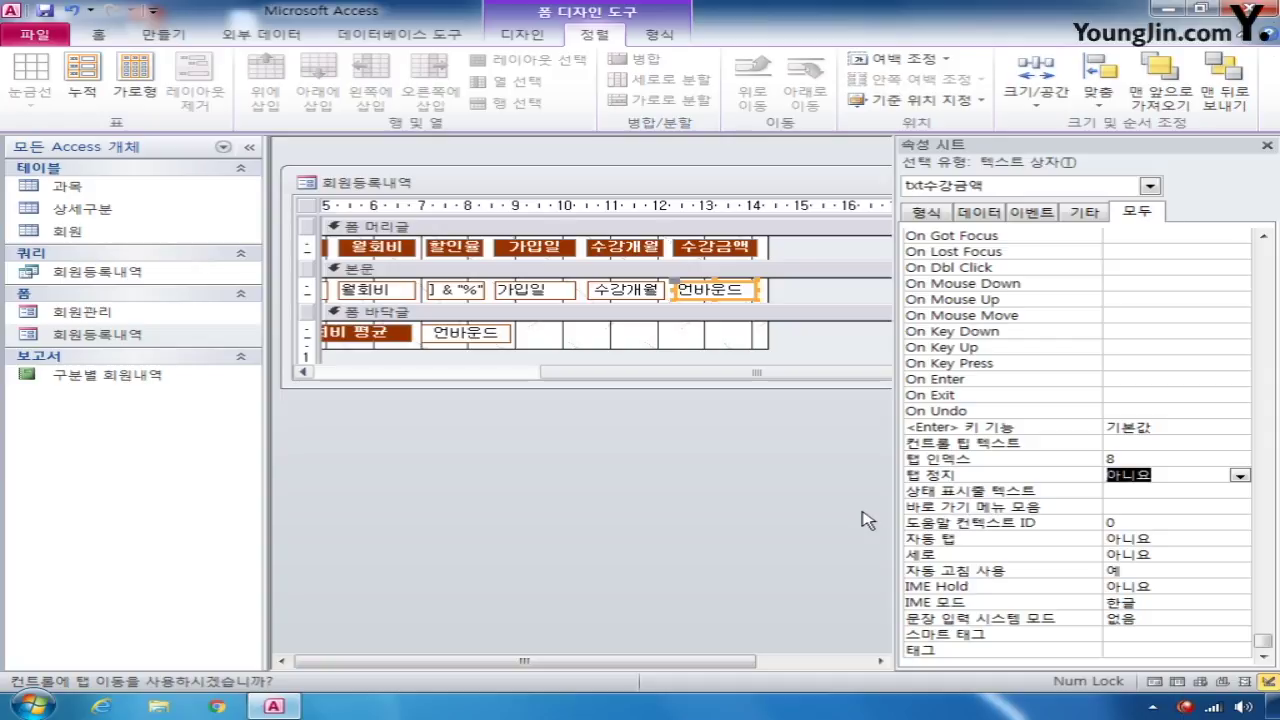
Start the 컨트롤 원본 expression of the txt월회비평균 text box as =format(avg[월회비],"") in the zoom editor
click(1150, 186)
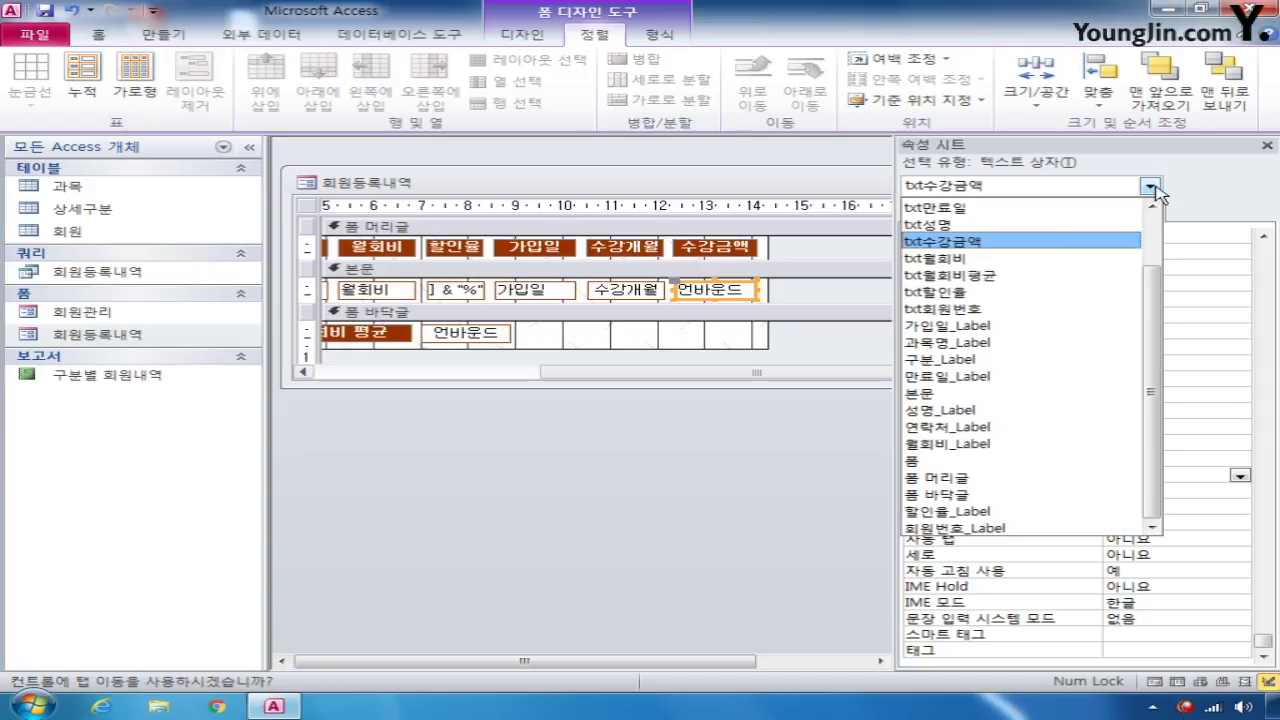
click(1040, 280)
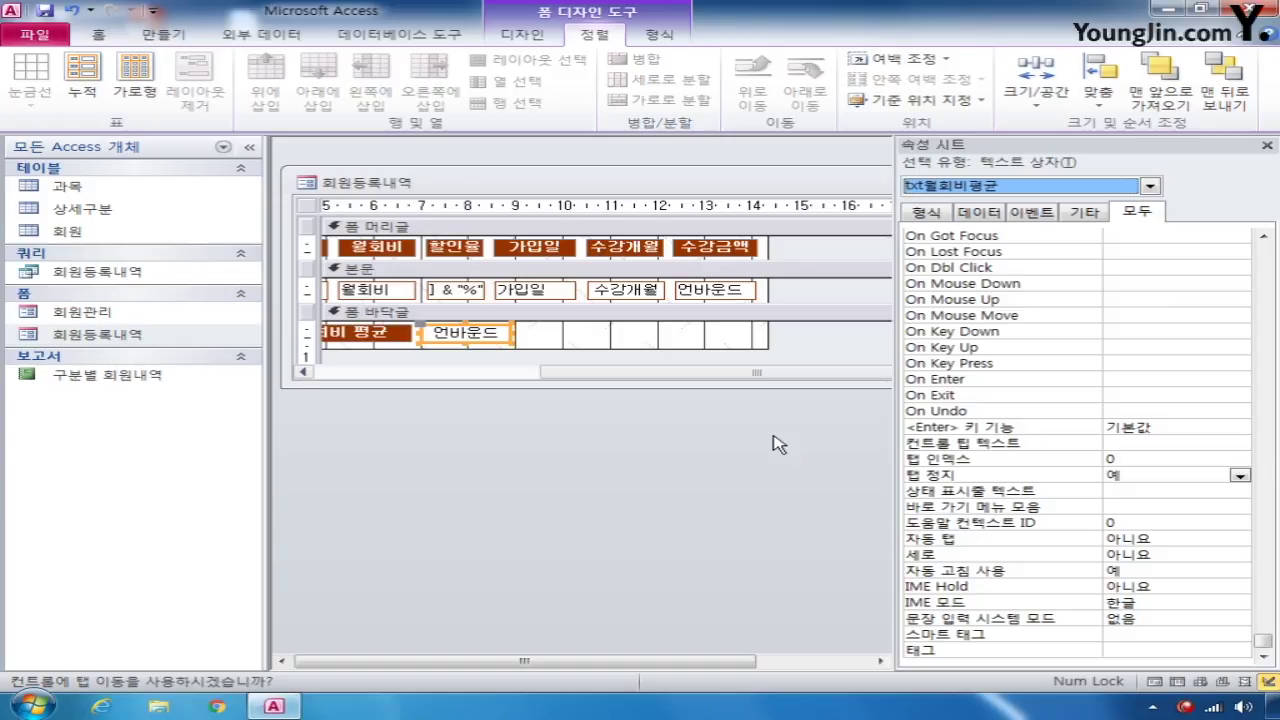
drag(1263, 640, 1263, 248)
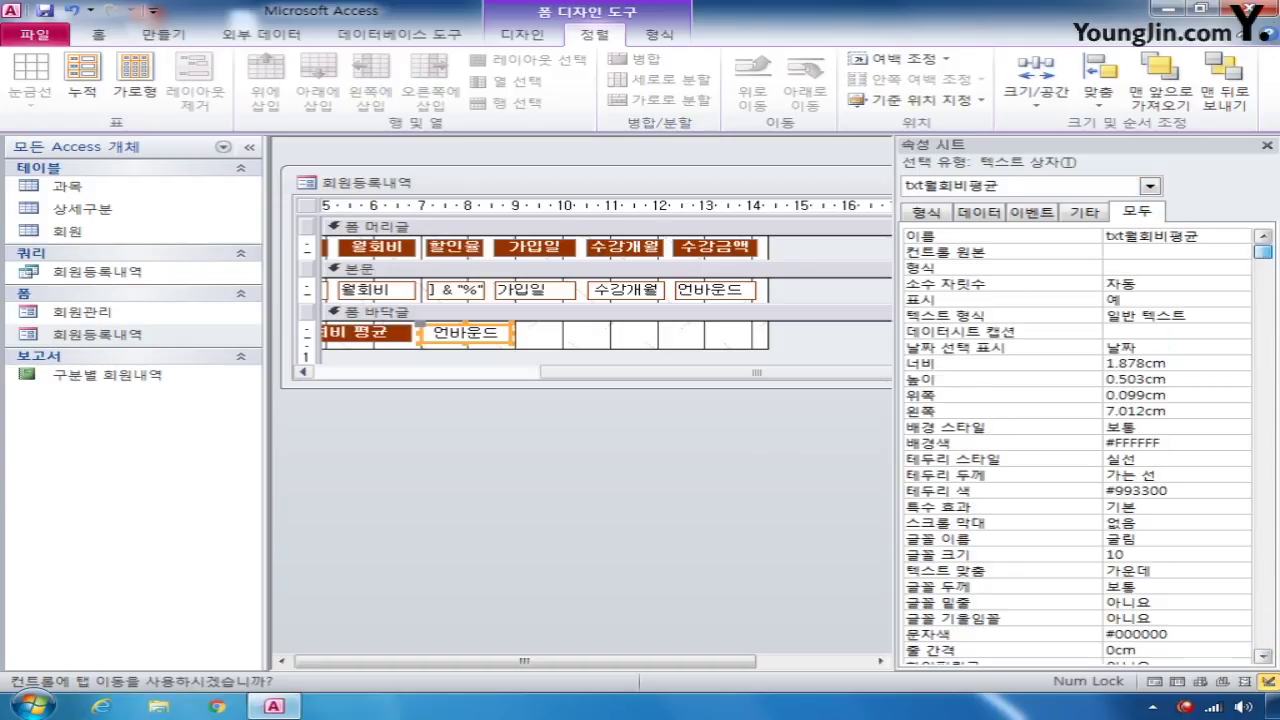
click(1157, 257)
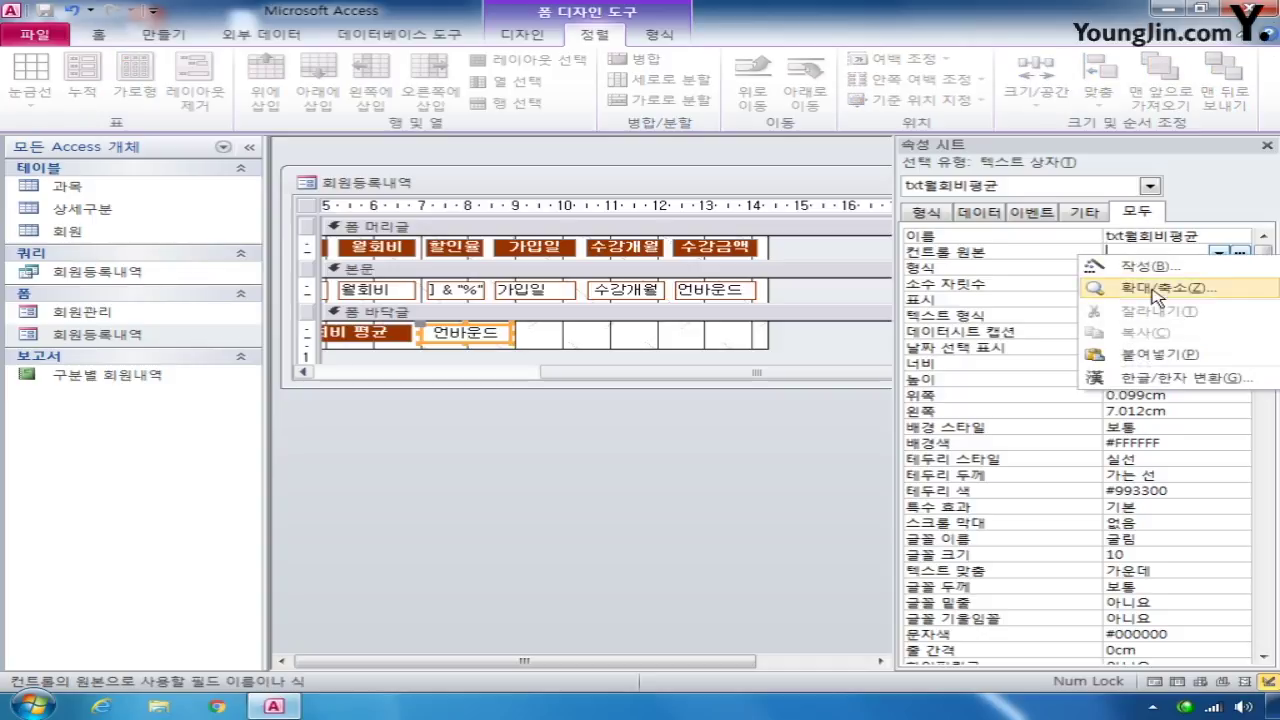
click(1152, 288)
text(=)
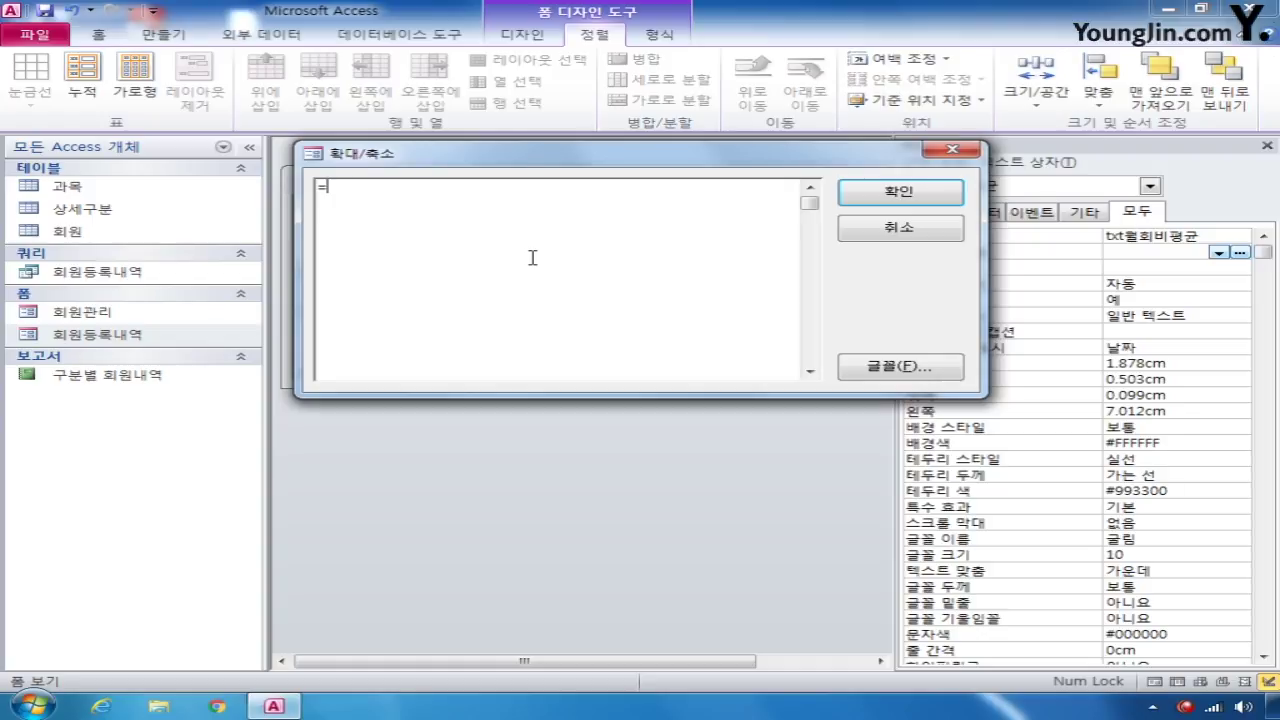
text(format(avg([월회)
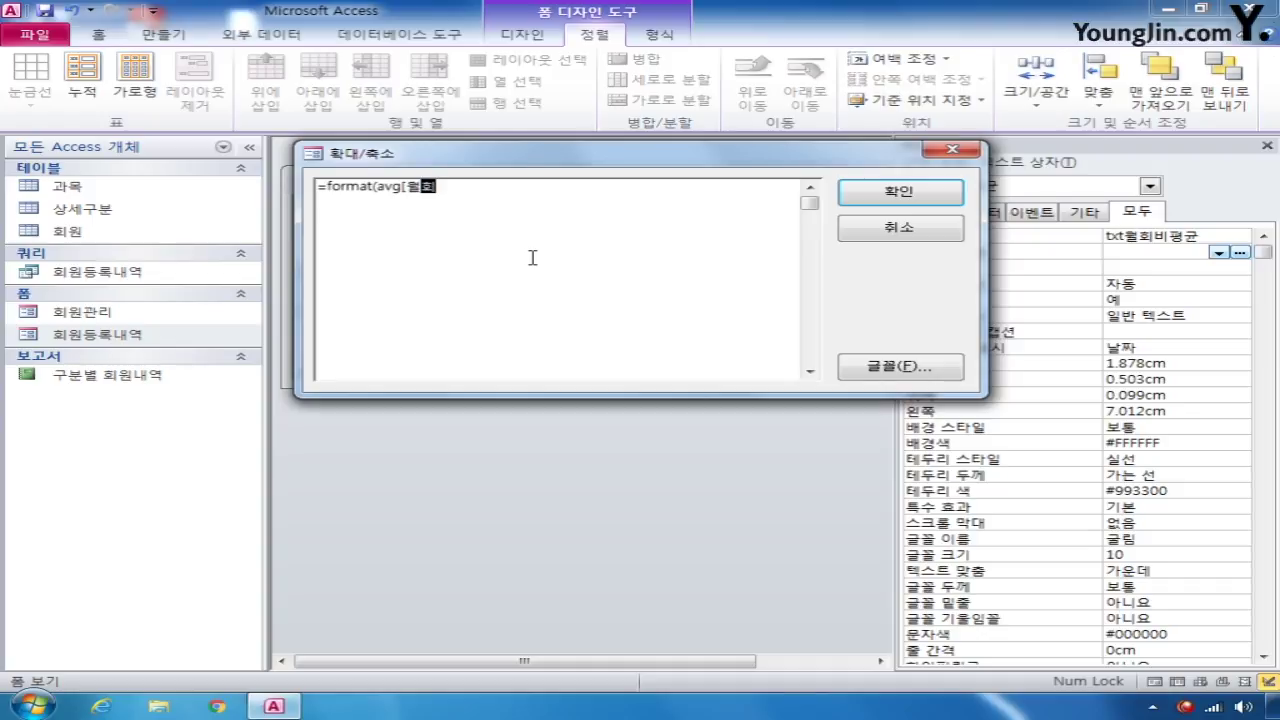
text(비],""))
Fill in the format string of the average expression as "#,##0원" and try to apply it
key(Left)
key(Left)
text(#,##)
key(BackSpace)
key(BackSpace)
key(BackSpace)
key(BackSpace)
text(#,##)
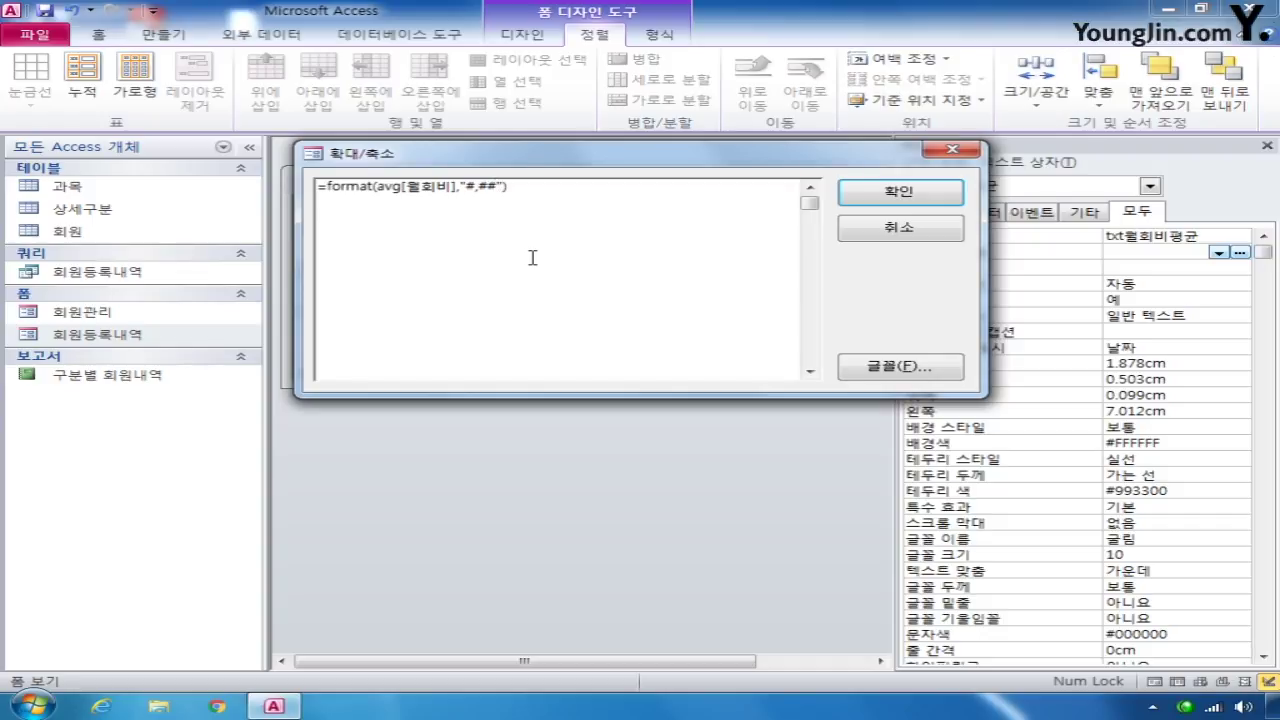
text(0)
text(우)
text(ㄴ)
click(900, 191)
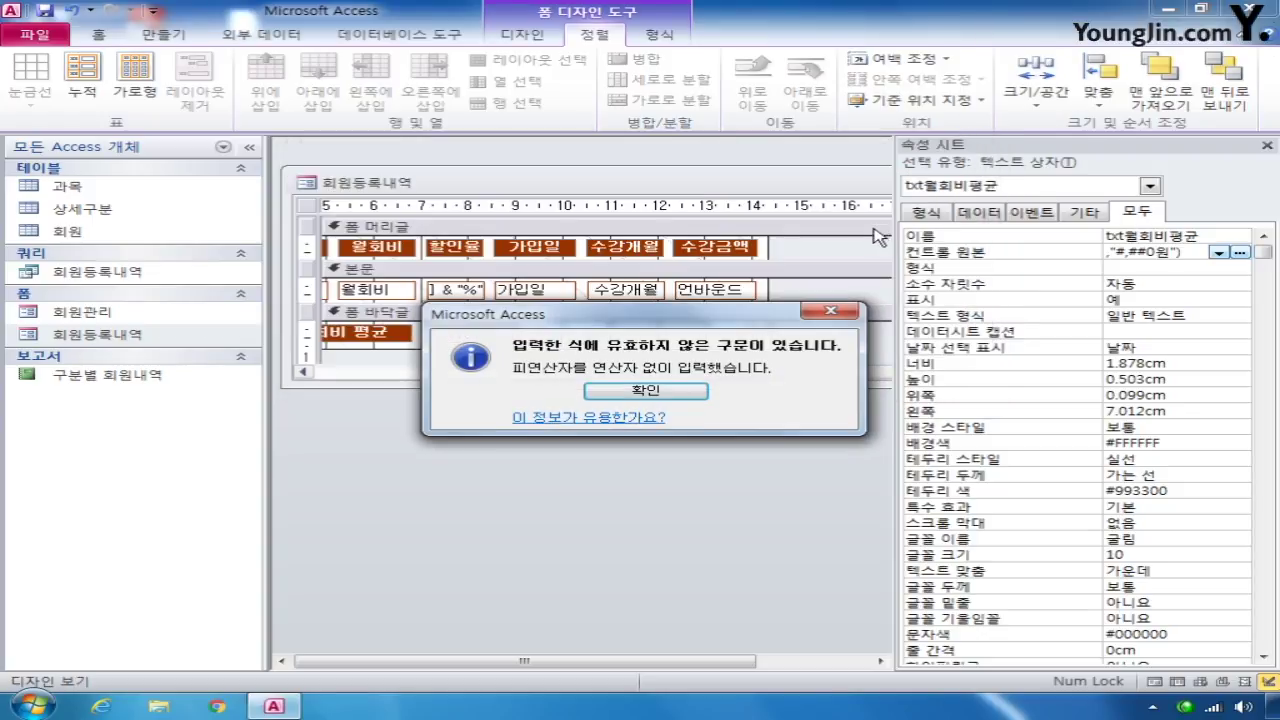
click(659, 392)
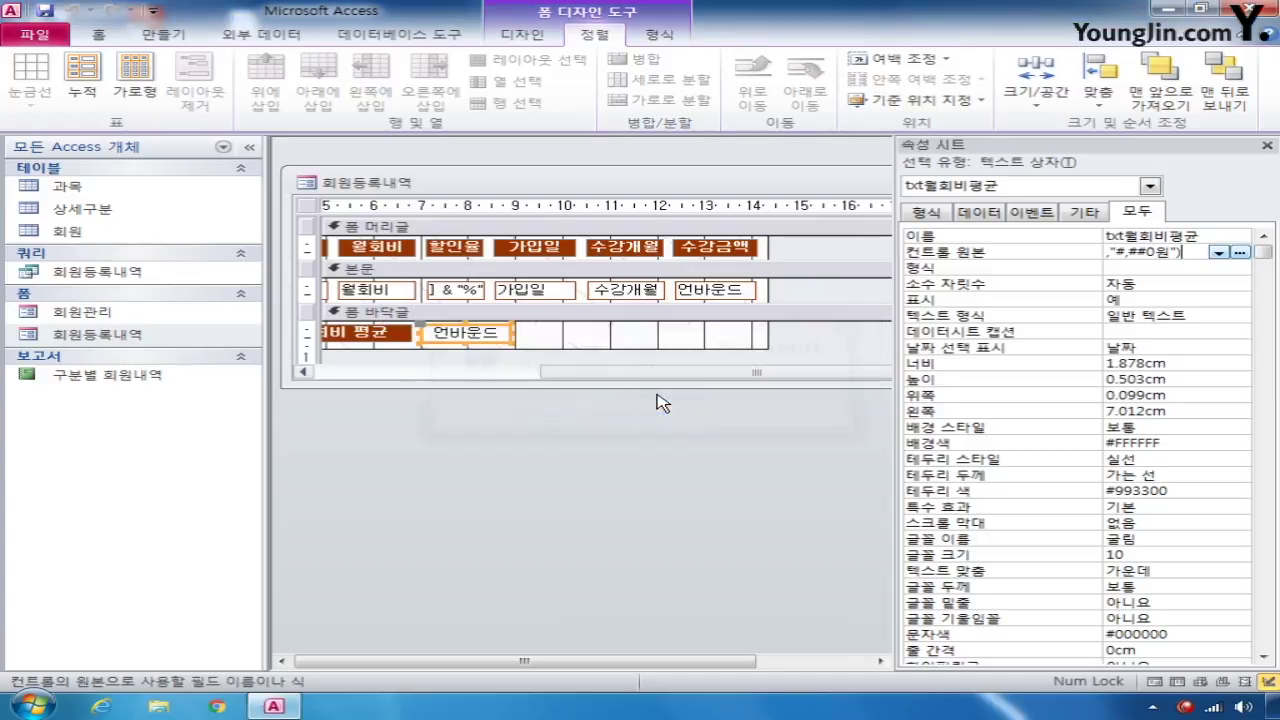
Change the format string in the txt월회비평균 control source to "#,##0₩원" and try to apply it
right_click(1193, 258)
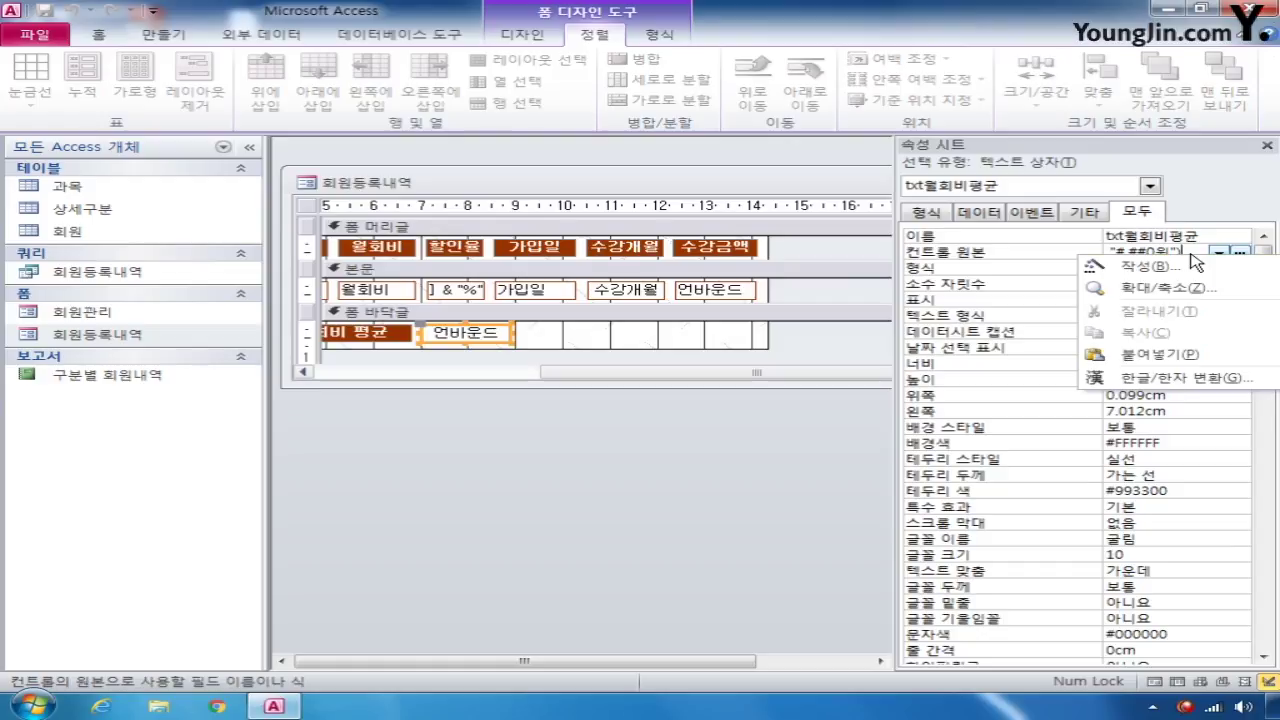
click(1160, 287)
click(586, 224)
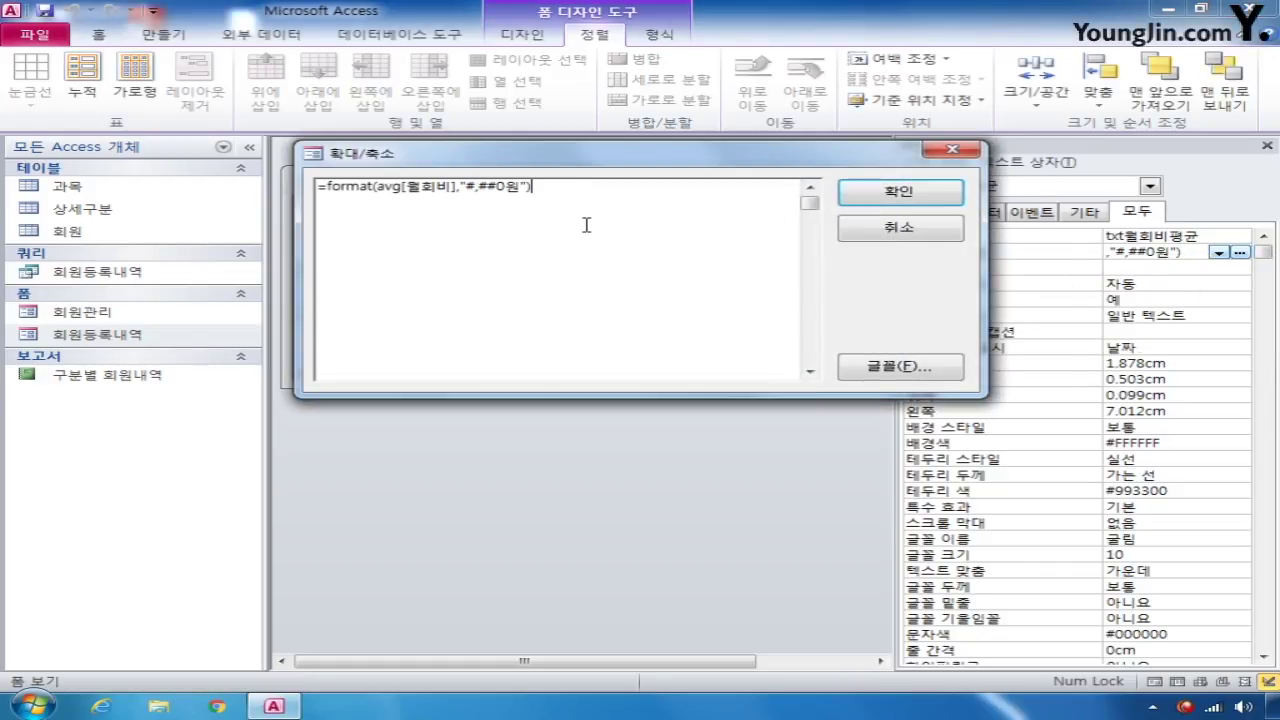
click(402, 187)
text(\)
click(899, 192)
click(672, 392)
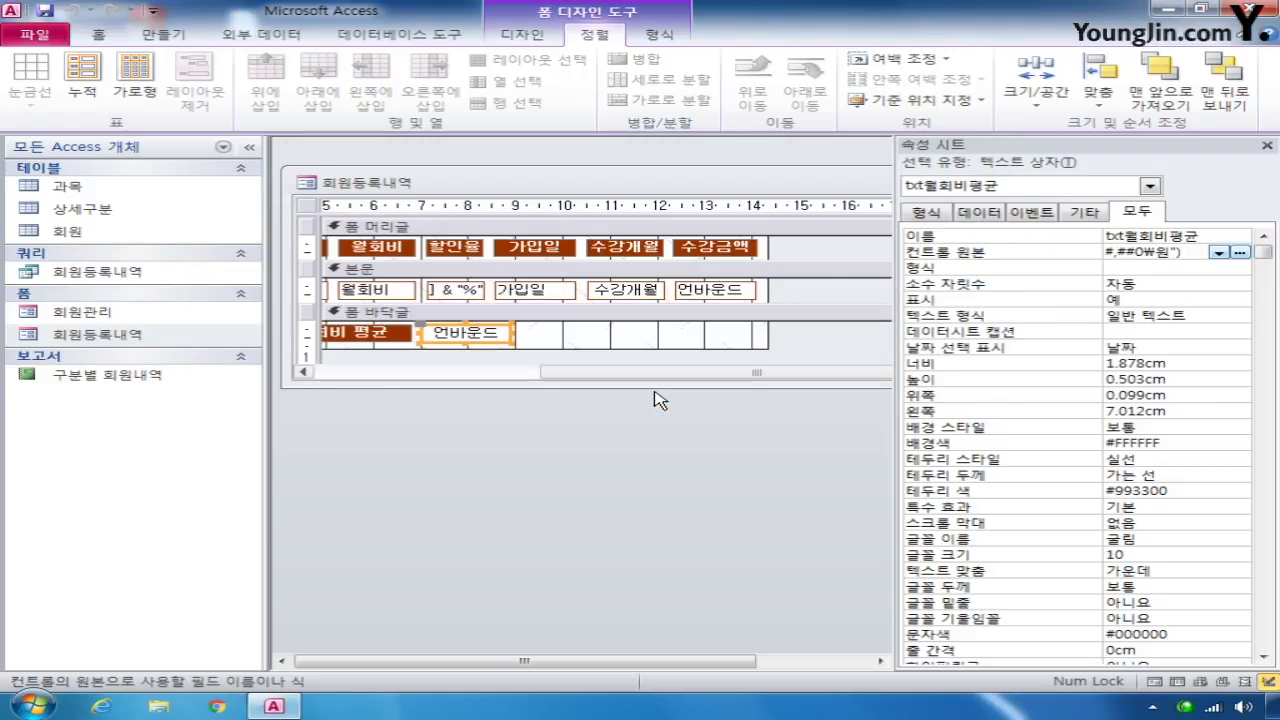
Add parentheses around the avg argument so the txt월회비평균 control source is =format(avg([월회비]),"#,##0₩원")
right_click(1127, 250)
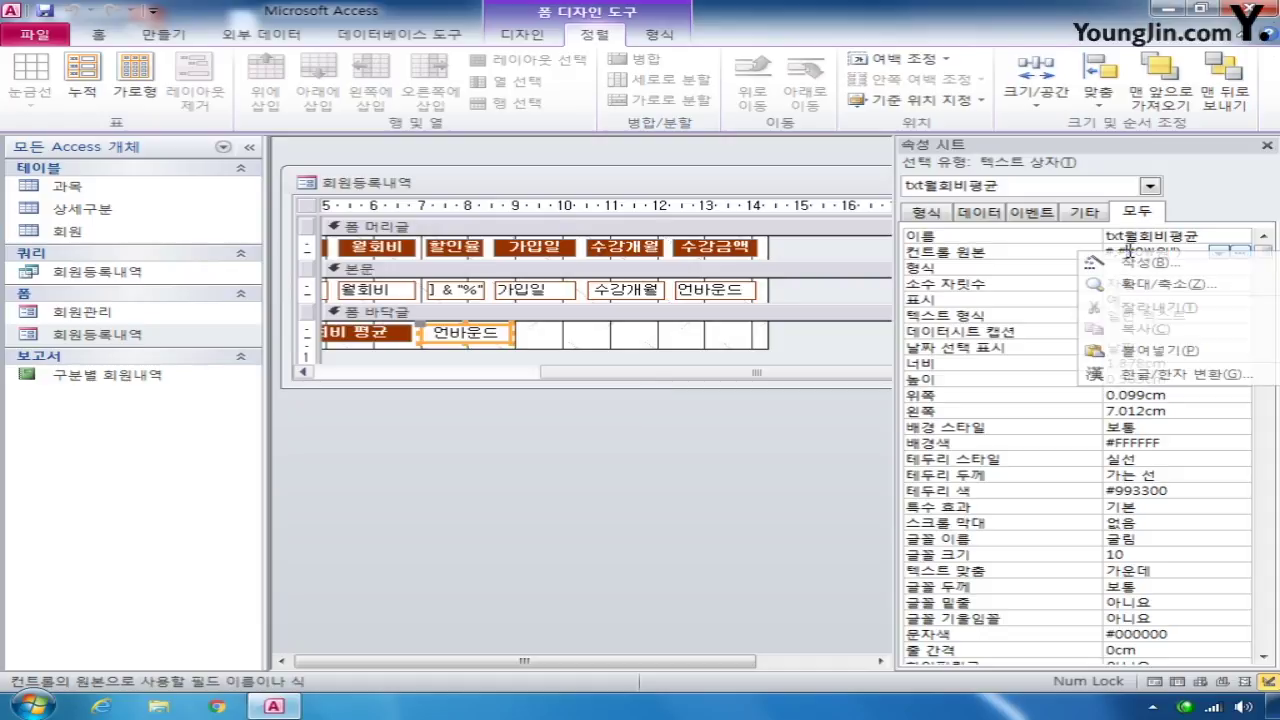
click(1150, 283)
click(480, 200)
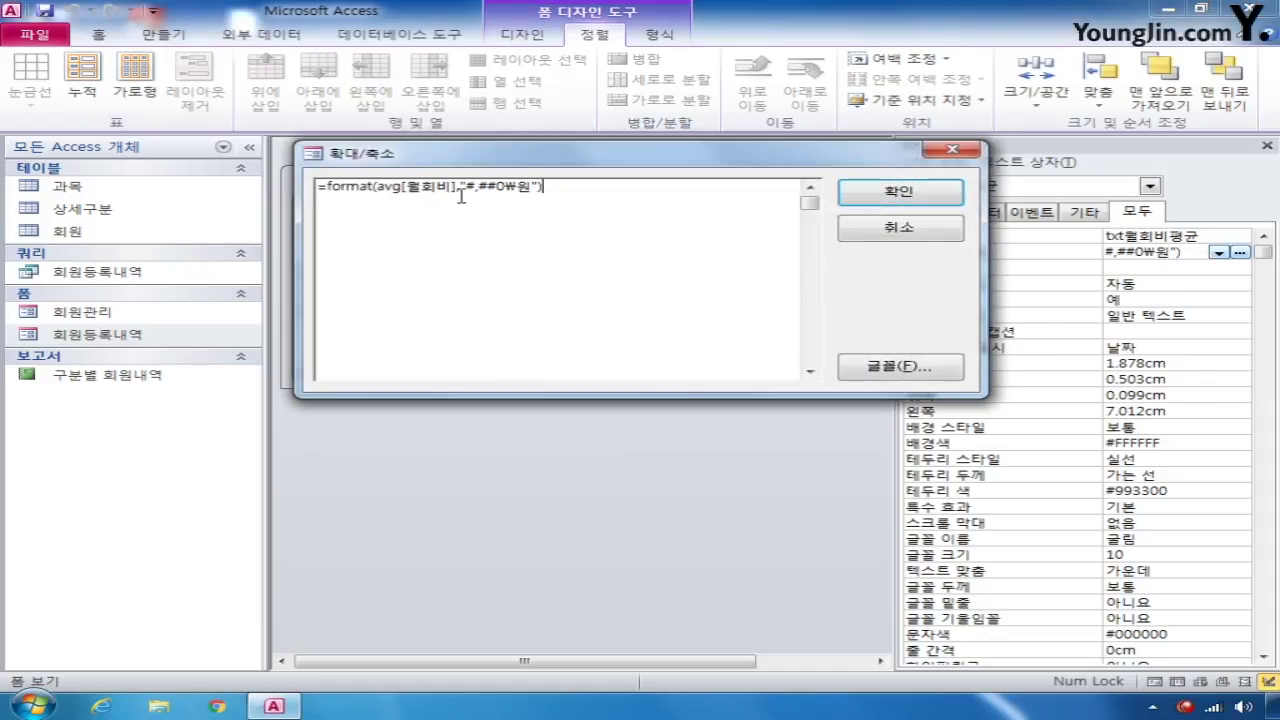
click(402, 188)
text(()
key(Right)
key(Right)
key(Right)
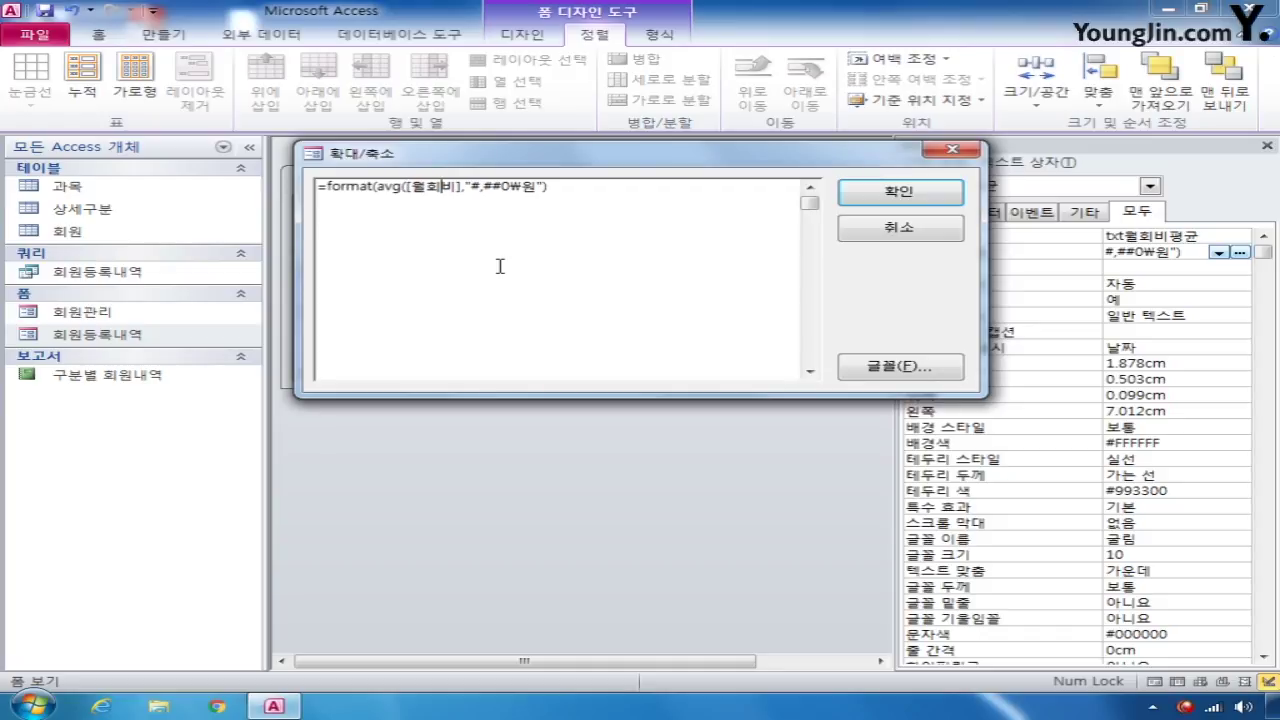
key(Right)
key(Right)
text())
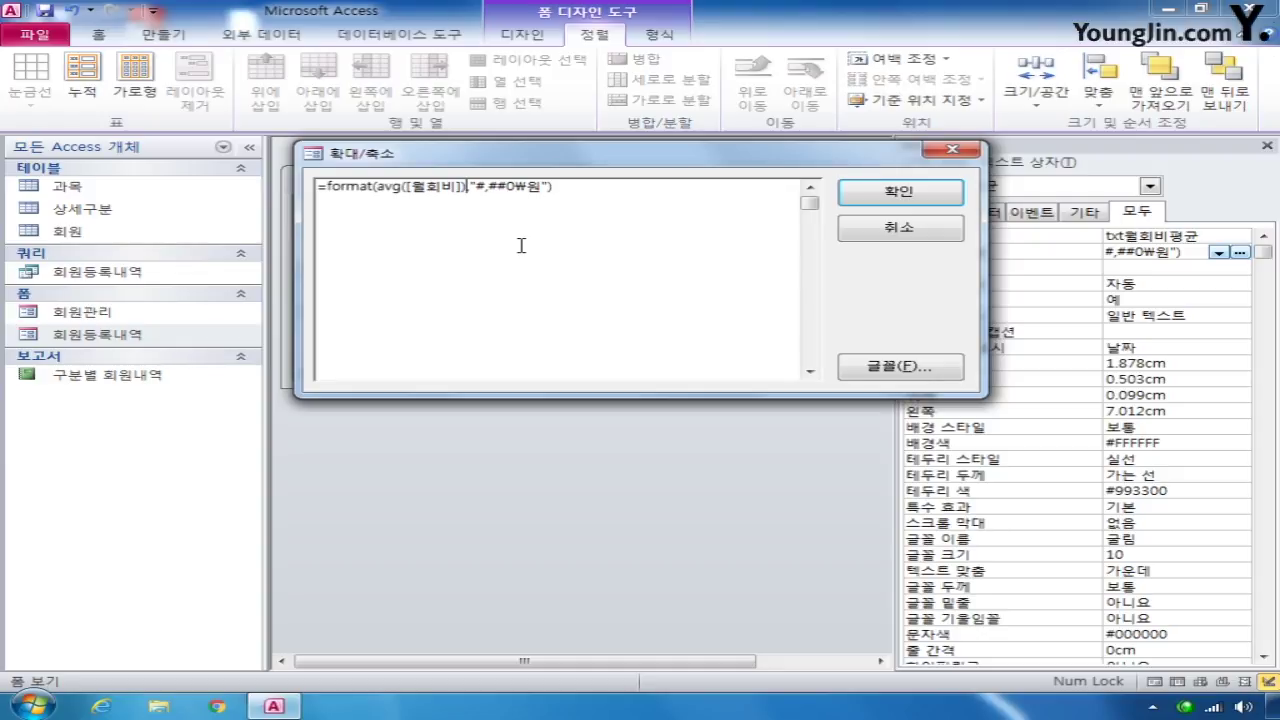
click(896, 190)
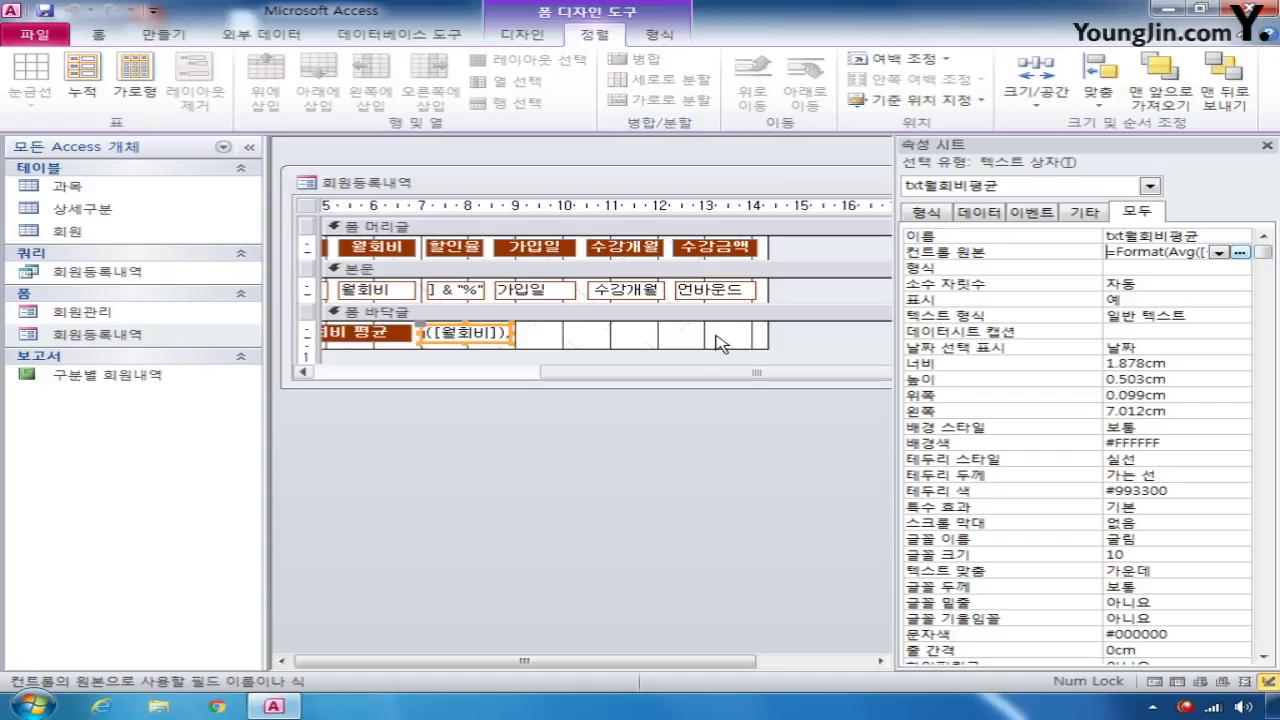
Set the 형식 property of the txt수강금액 text box to 표준 and its 소수 자릿수 property to 0
click(1150, 186)
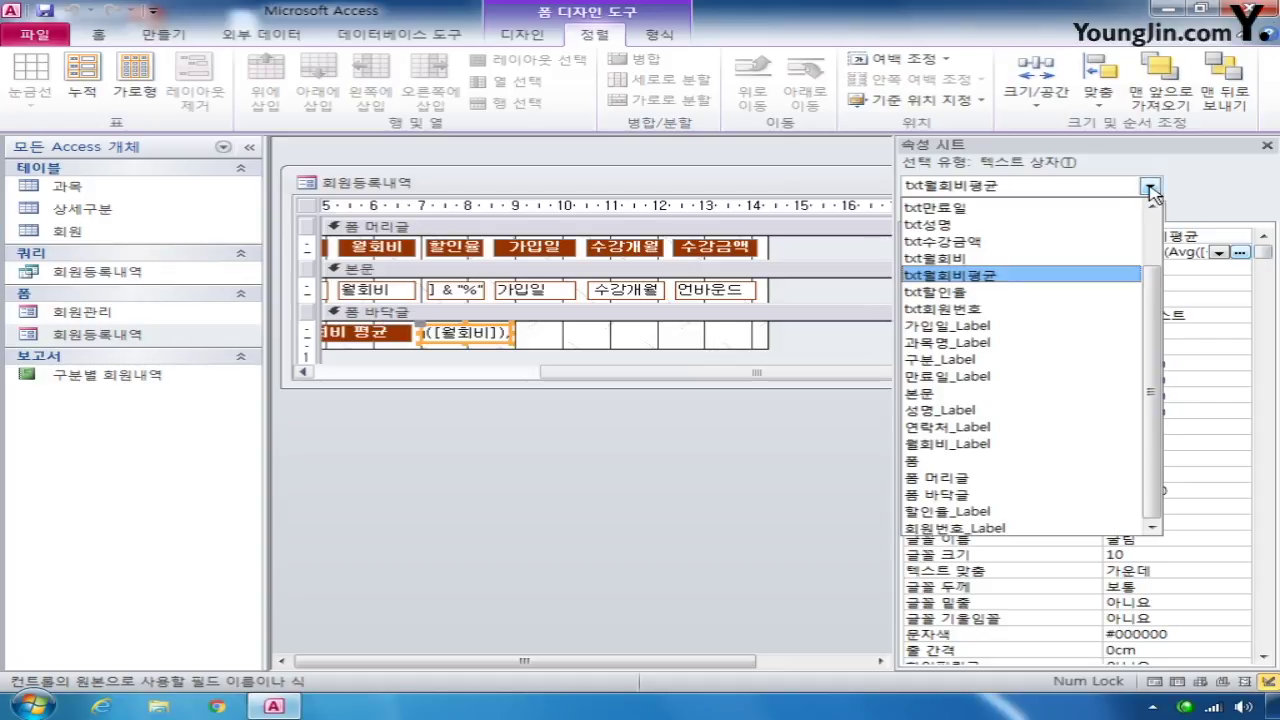
click(1080, 242)
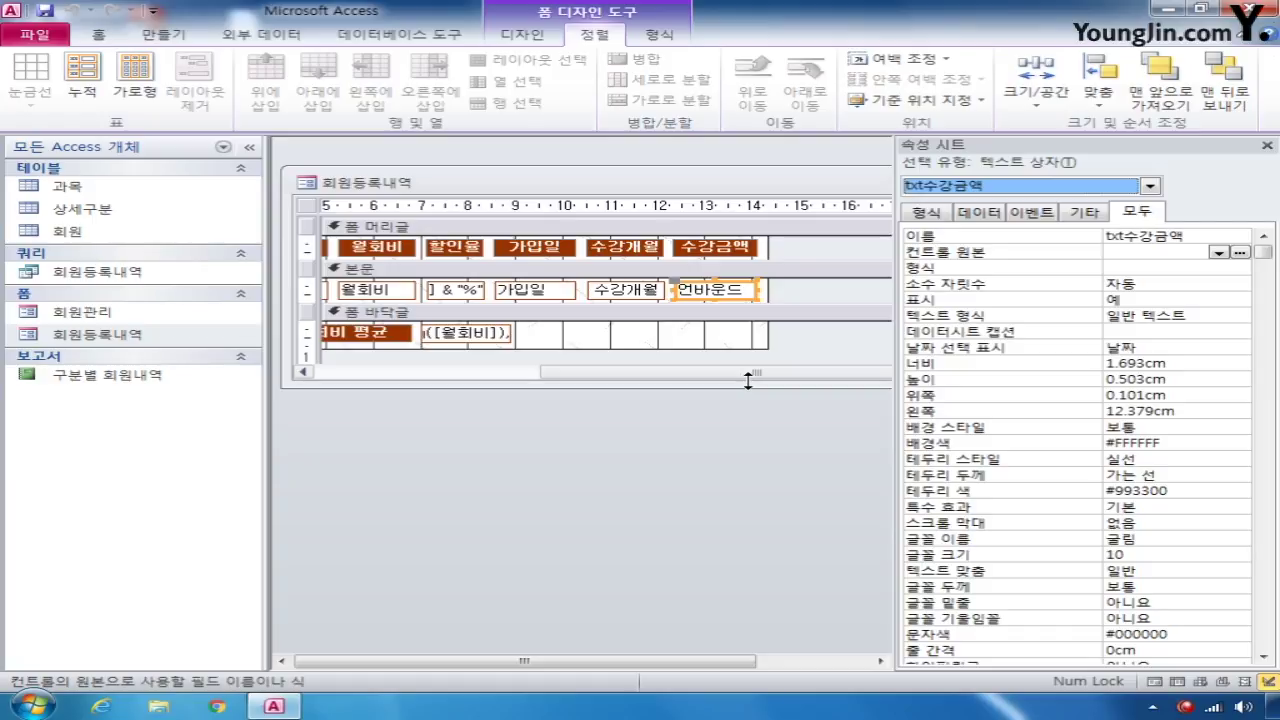
click(1125, 264)
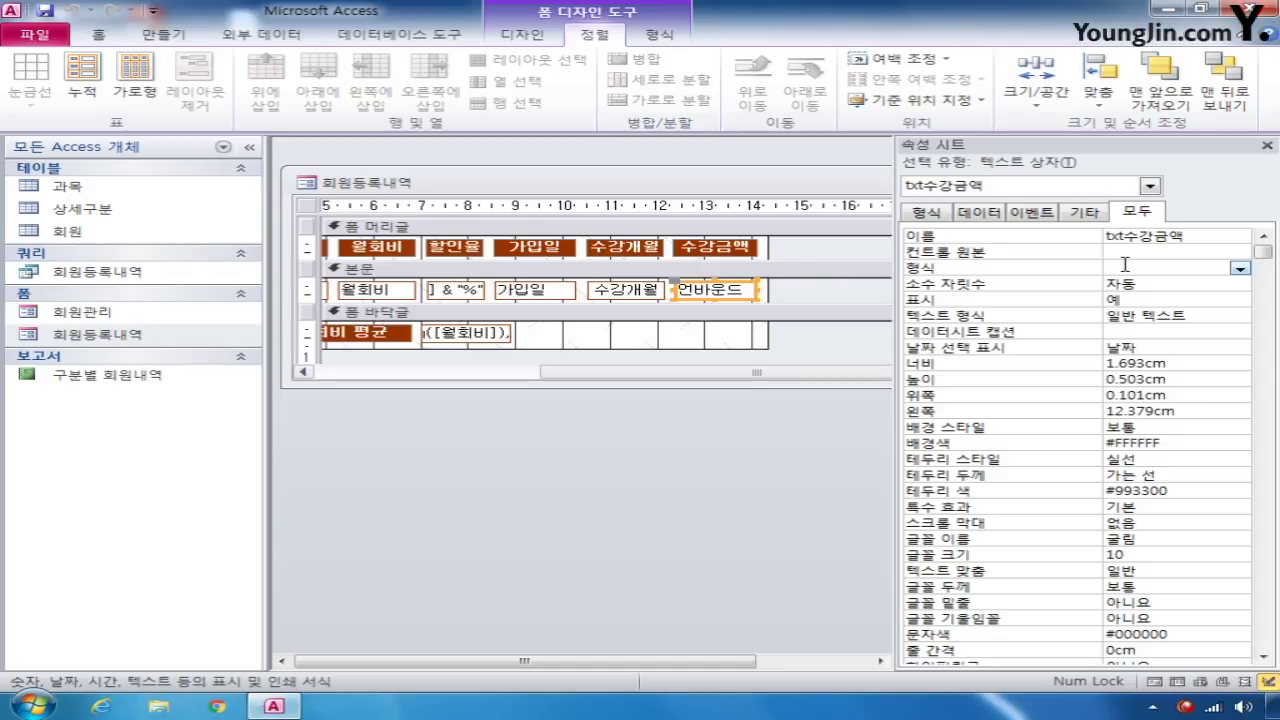
click(1239, 268)
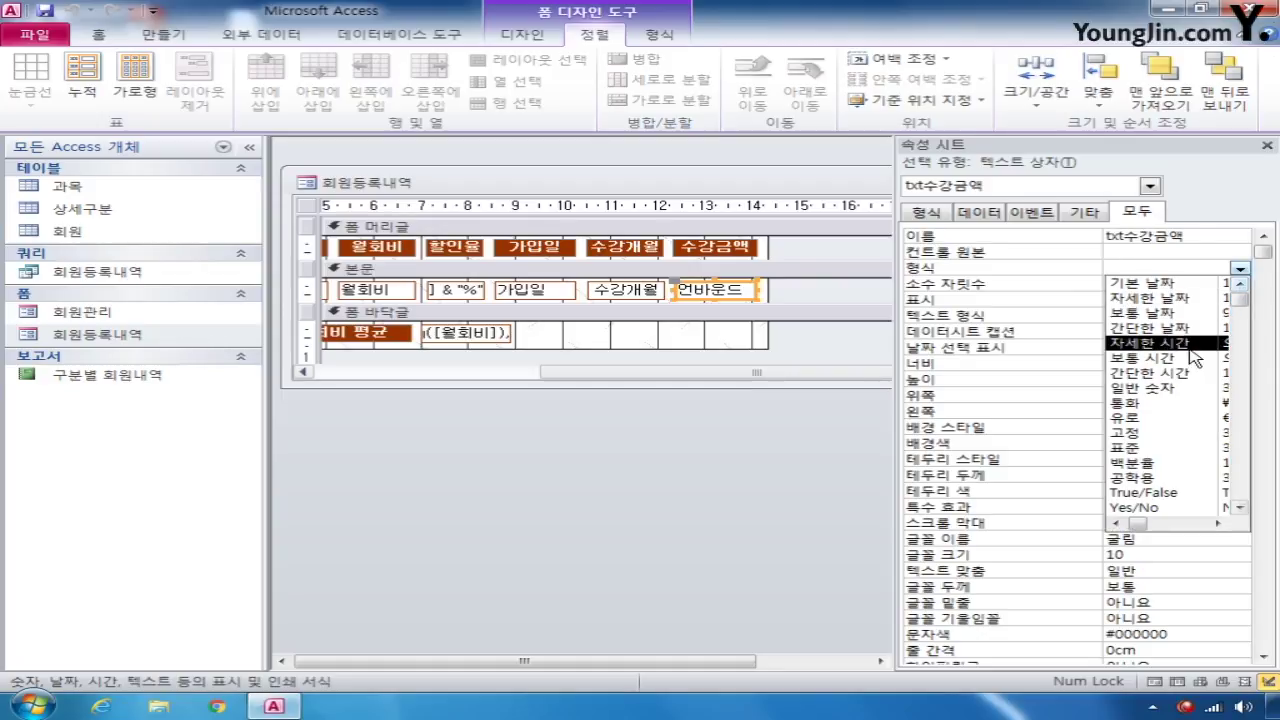
click(1128, 449)
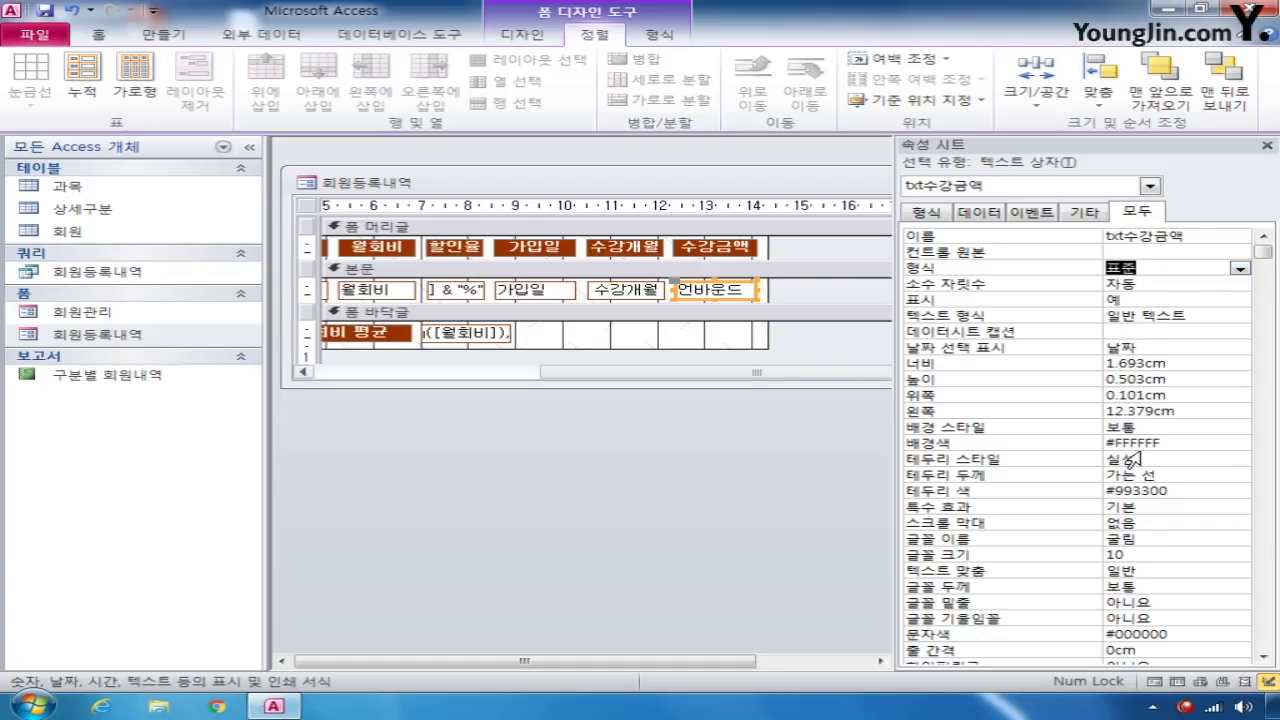
click(1150, 284)
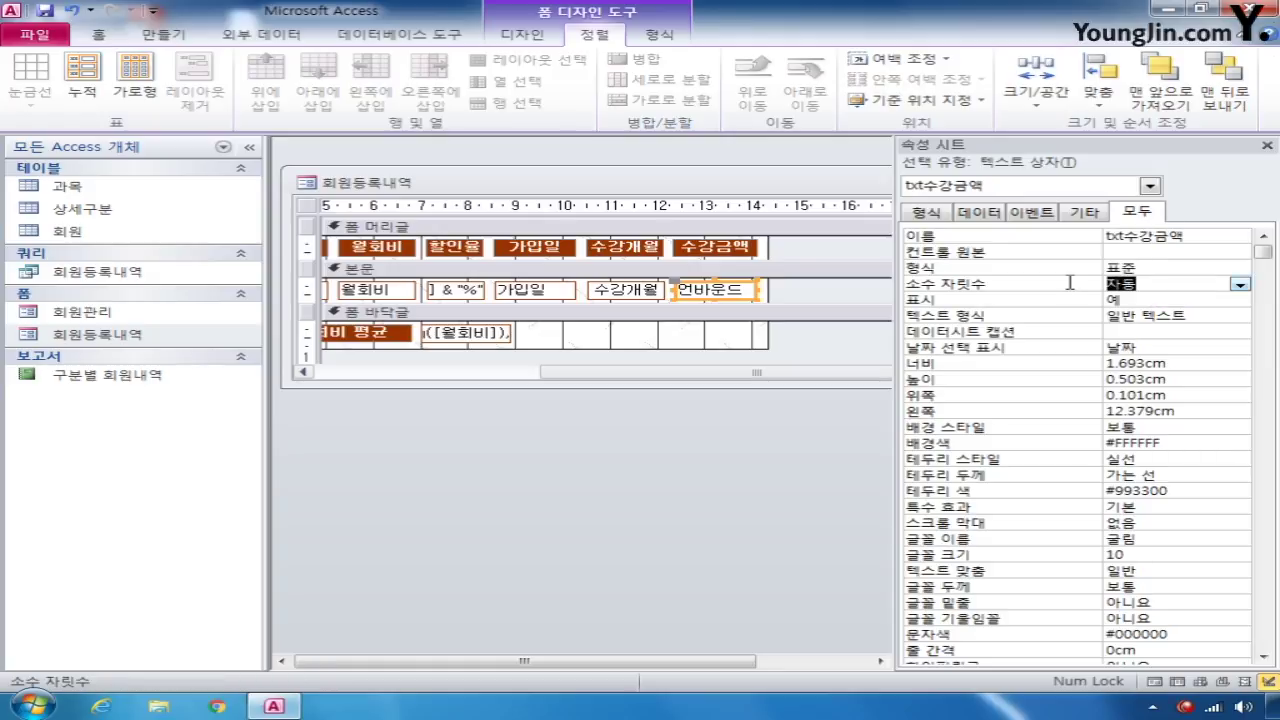
Begin the control source expression of the txt수강금액 text box with =[수강개월]*[월회비]
click(1118, 252)
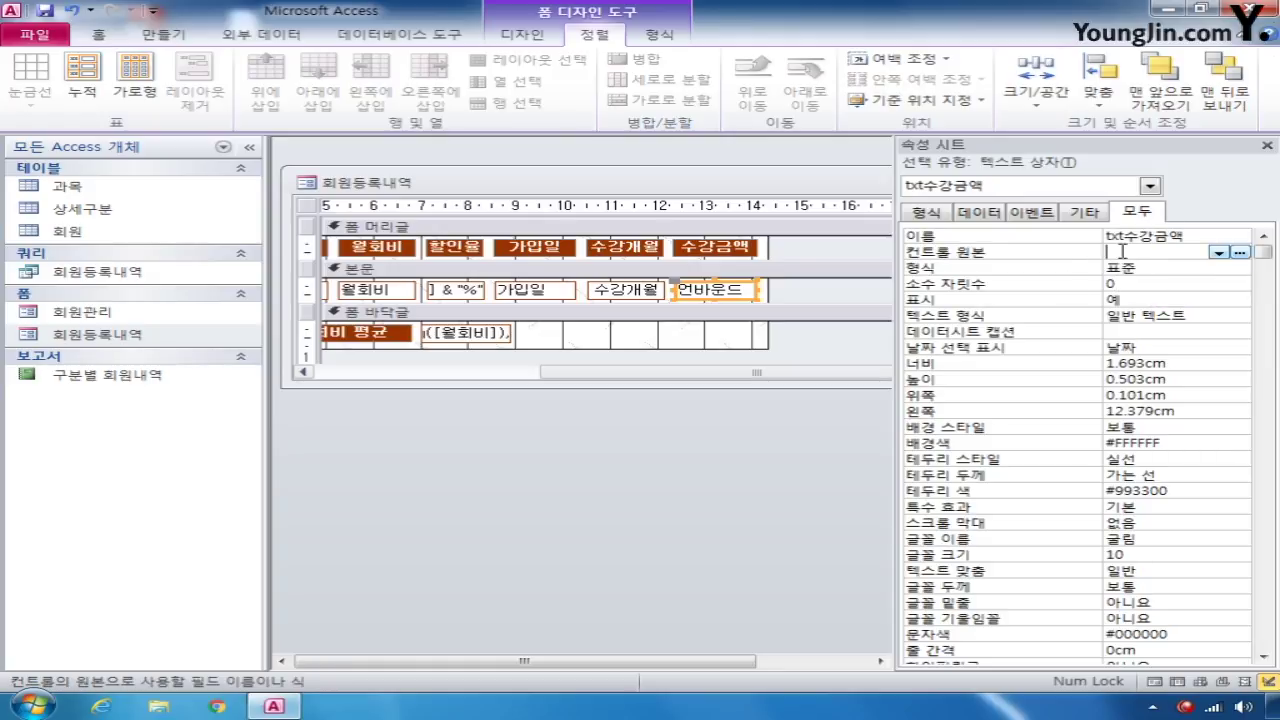
right_click(1118, 252)
click(1137, 288)
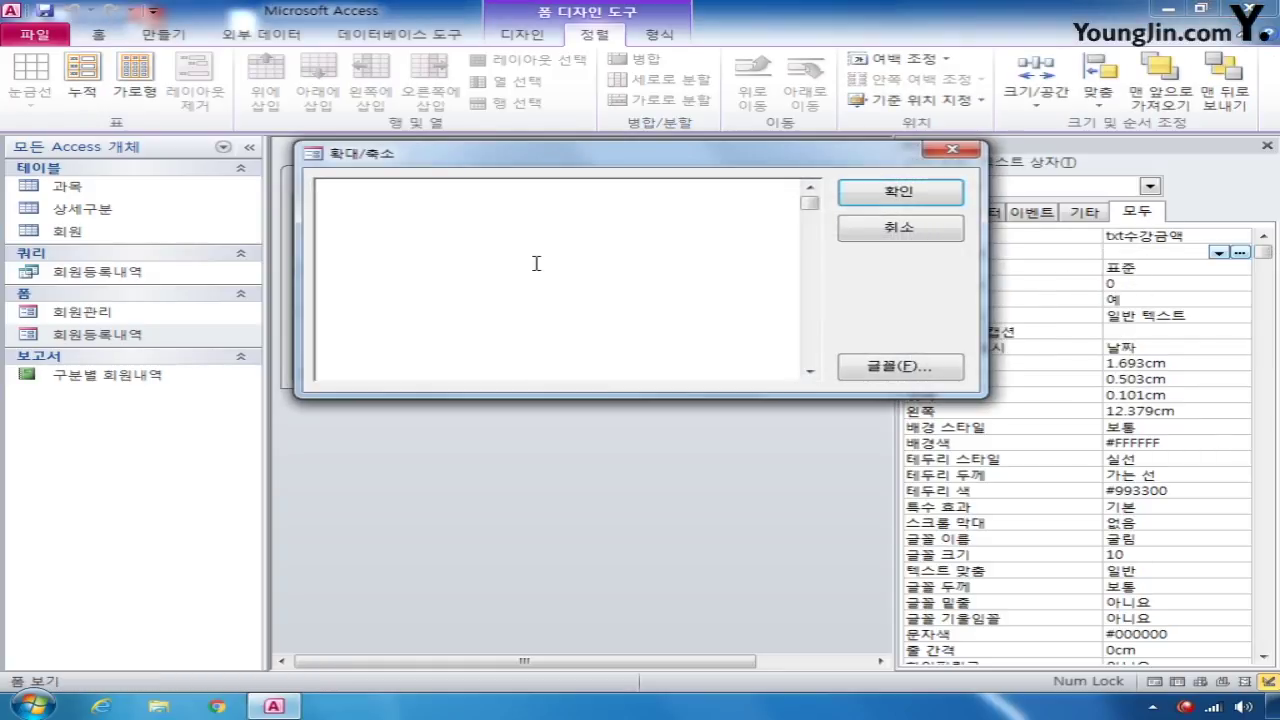
text(=)
text([)
text(수가)
text(강개월])
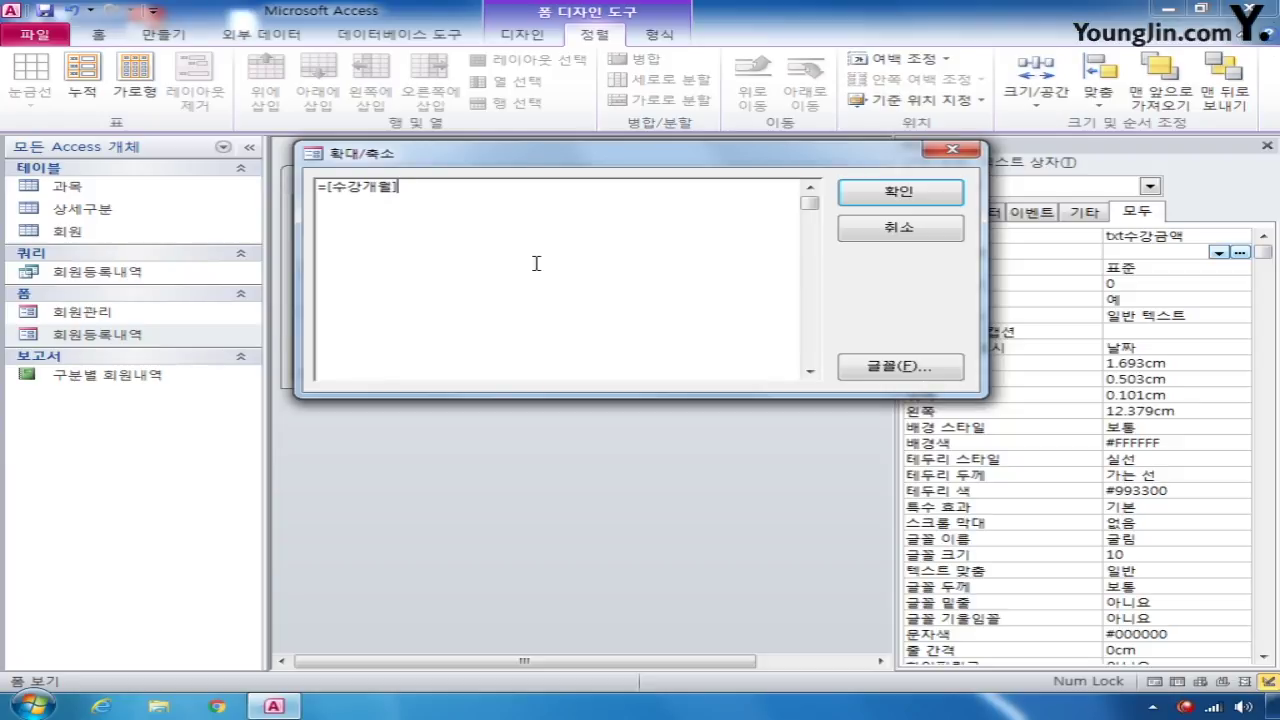
text(*[ㅇ)
text(월회비])
Append *(1-[할인율]/100) to the control source expression of txt수강금액 and apply it
text(*)
text((1-)
text([)
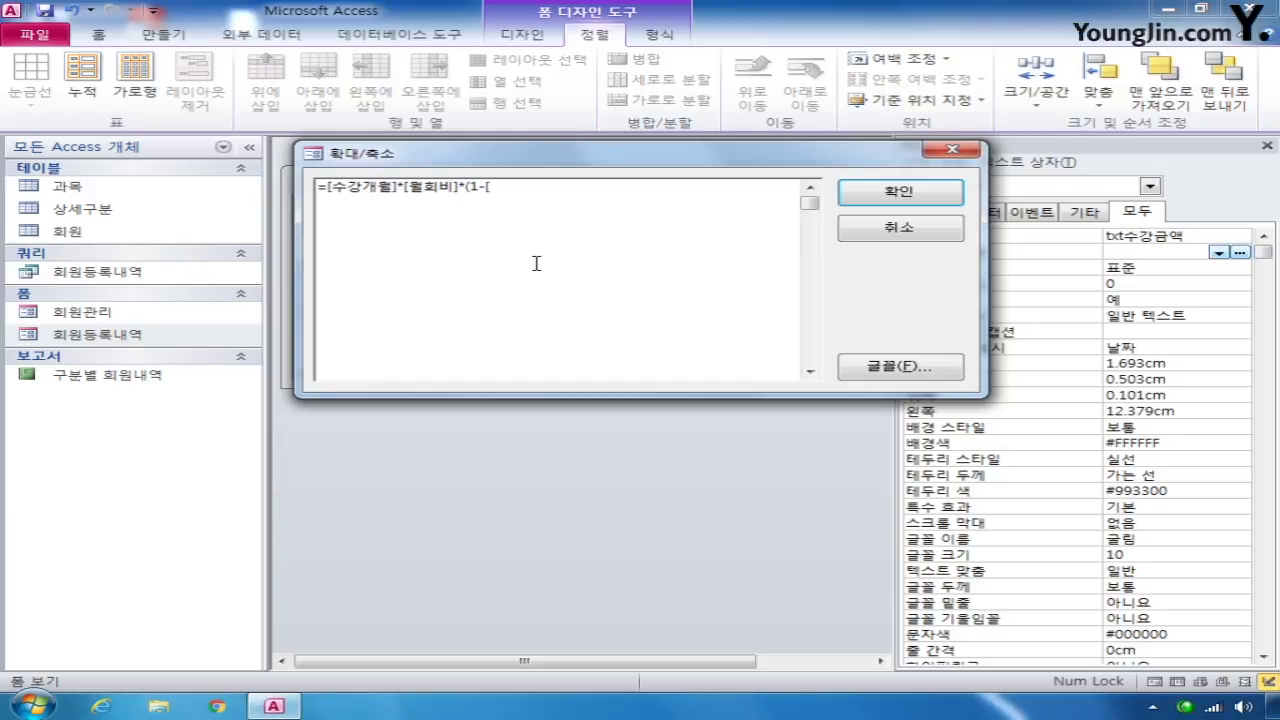
text(gk)
key(BackSpace)
key(BackSpace)
key(Hangul)
text(할인ㅇ)
text(ㅠㄹ)
text(]/100)
text())
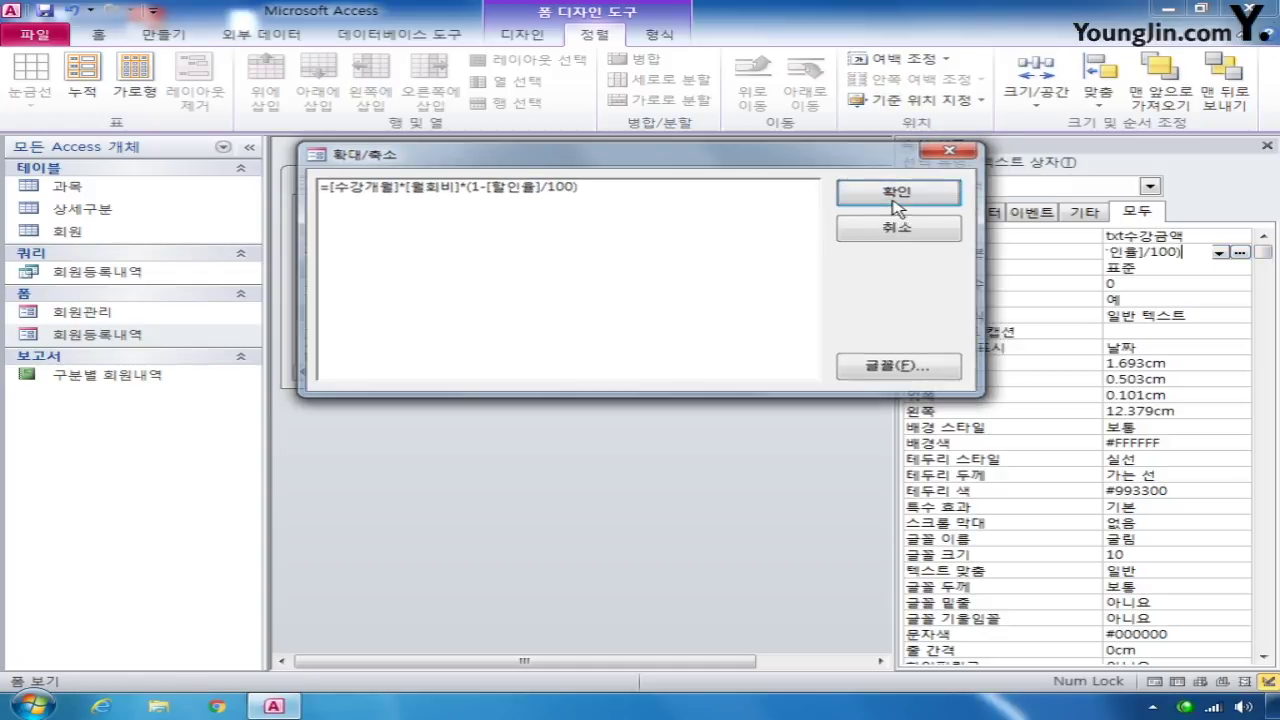
click(890, 192)
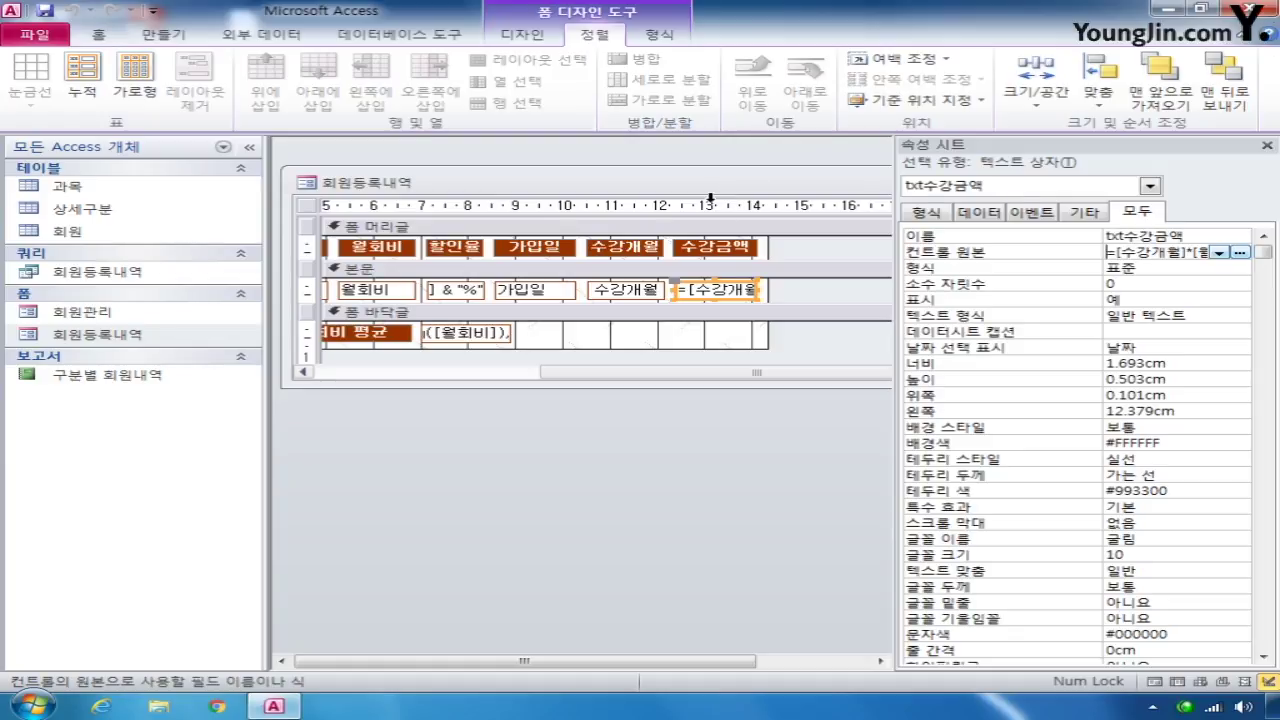
Select all text boxes in the 본문 section and start a new conditional formatting rule for them with the condition type 식이
drag(605, 380, 385, 373)
click(466, 294)
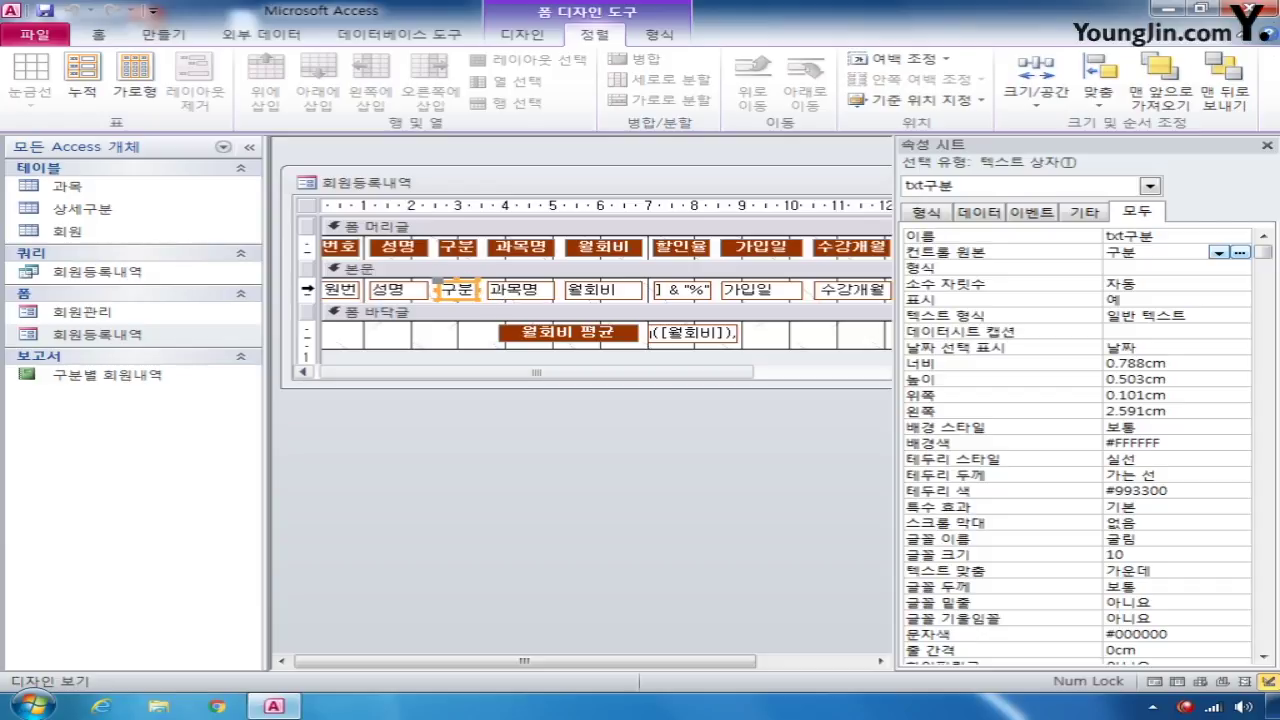
click(307, 289)
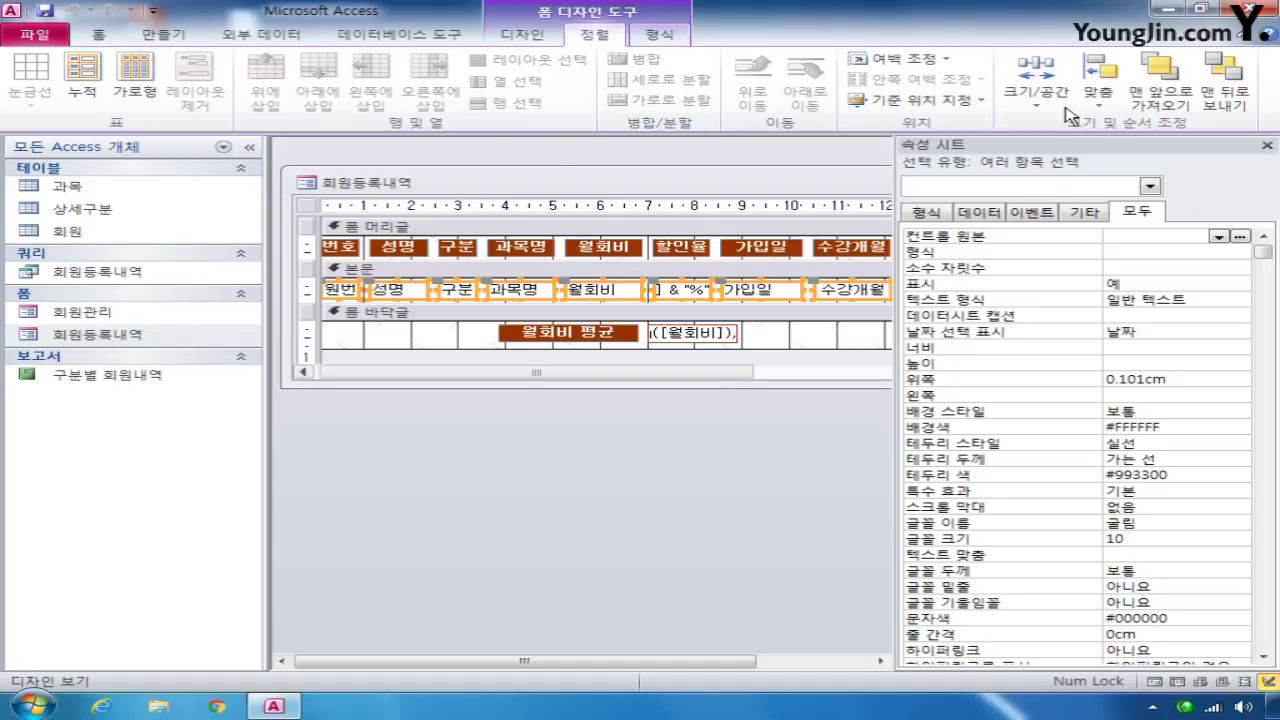
click(655, 38)
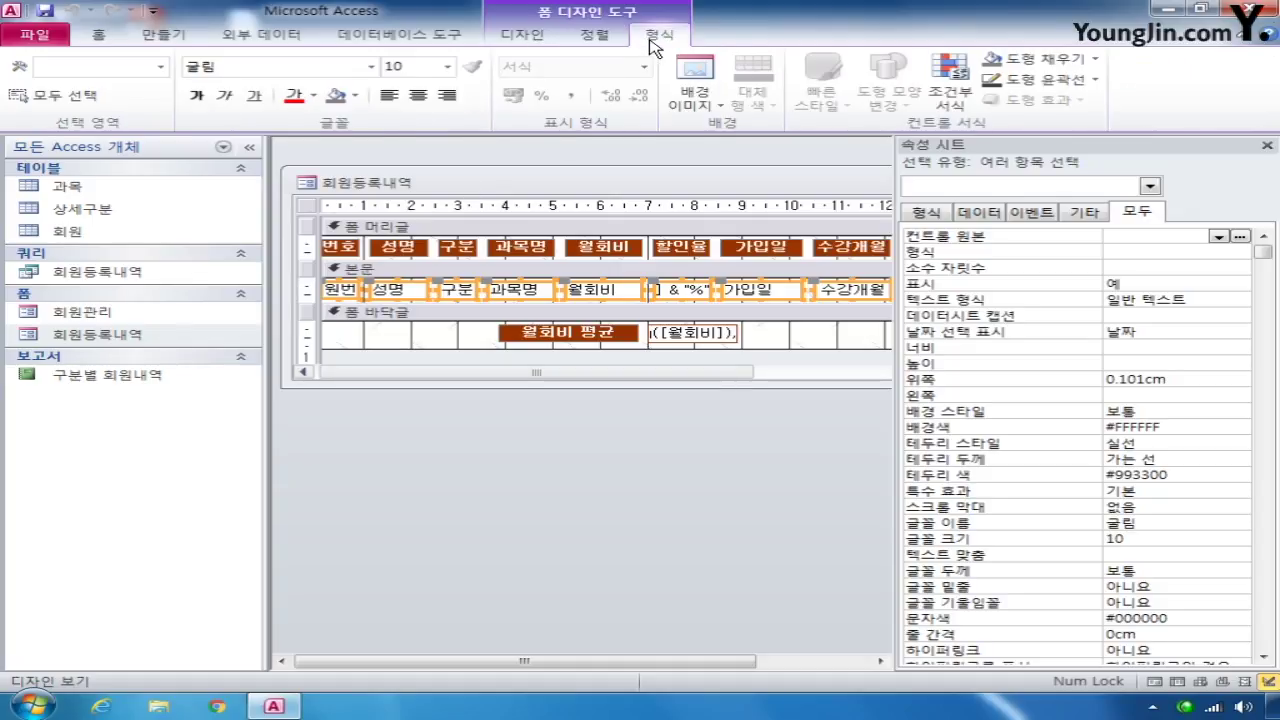
click(950, 88)
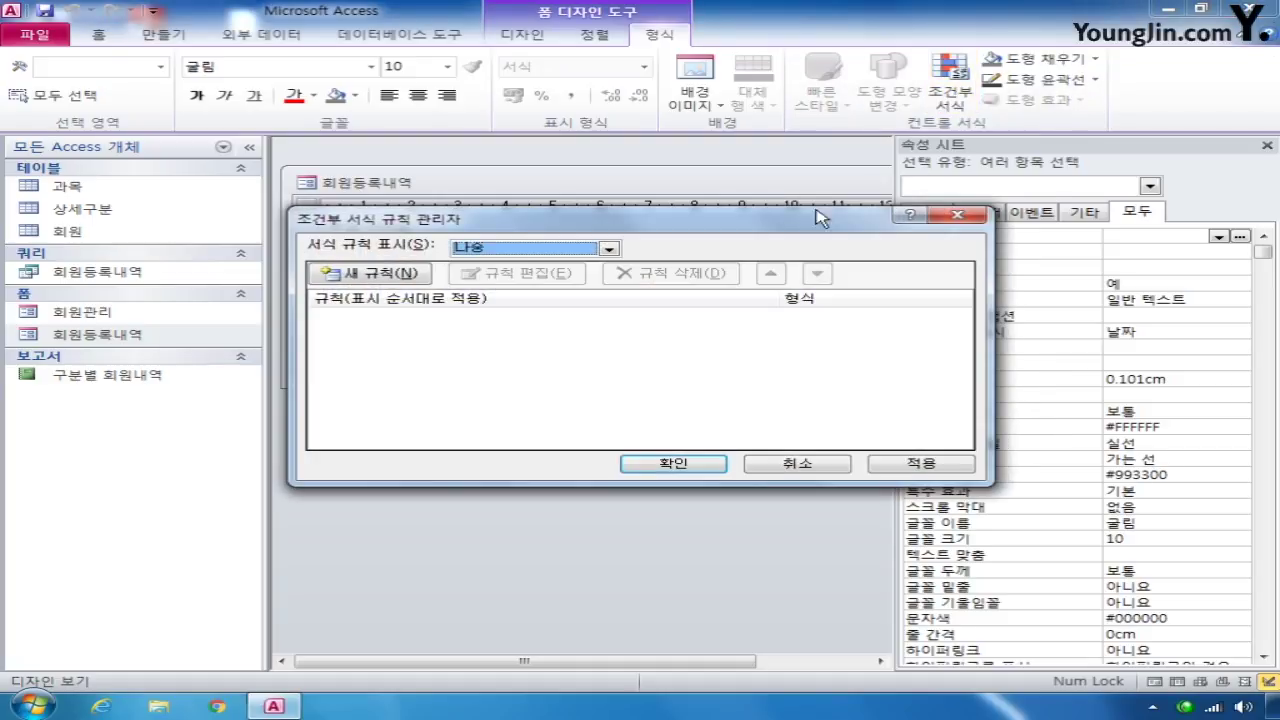
click(384, 275)
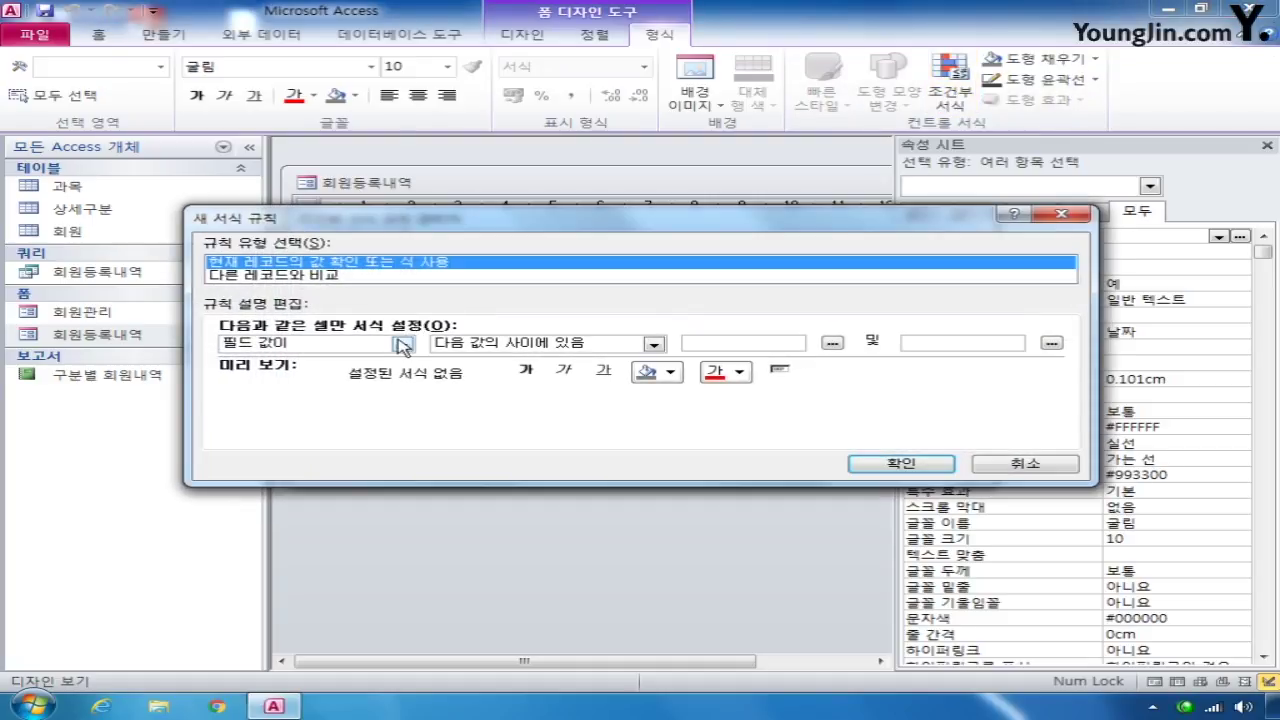
click(403, 345)
click(366, 374)
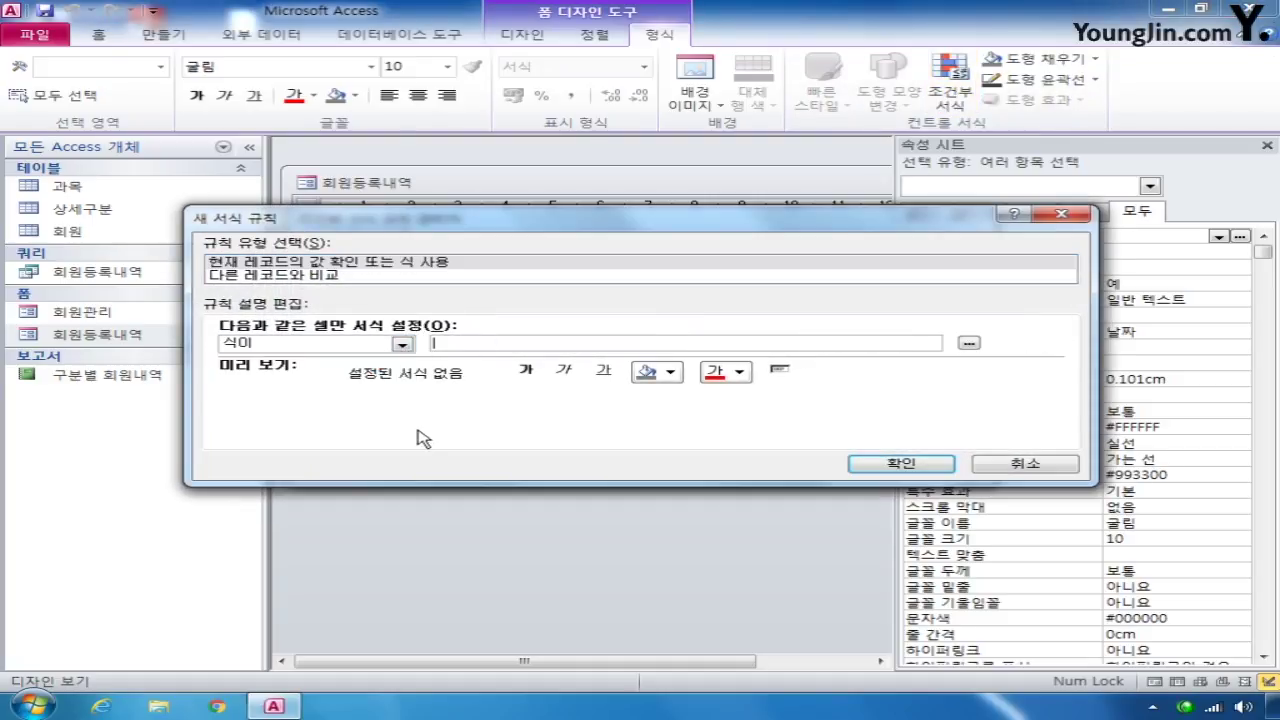
Give the rule bold text and the expression [txt구분]="G", and apply it to the selected text boxes
drag(517, 224, 524, 269)
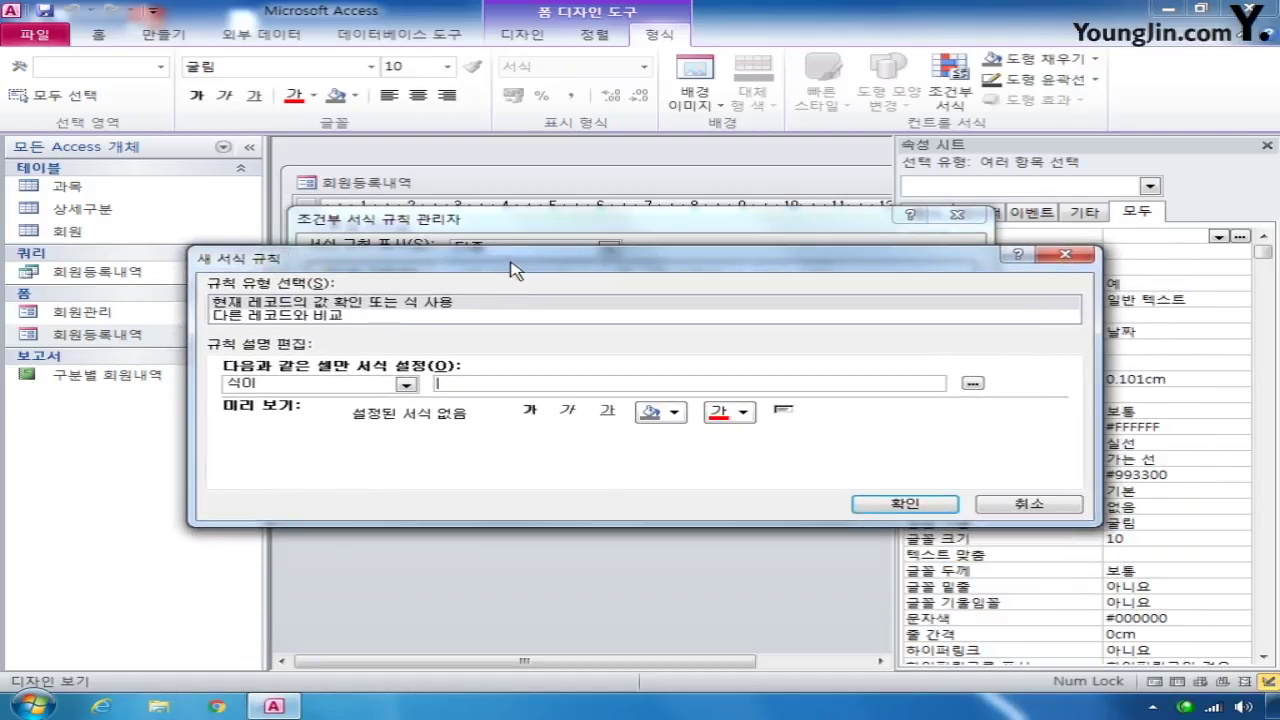
click(529, 410)
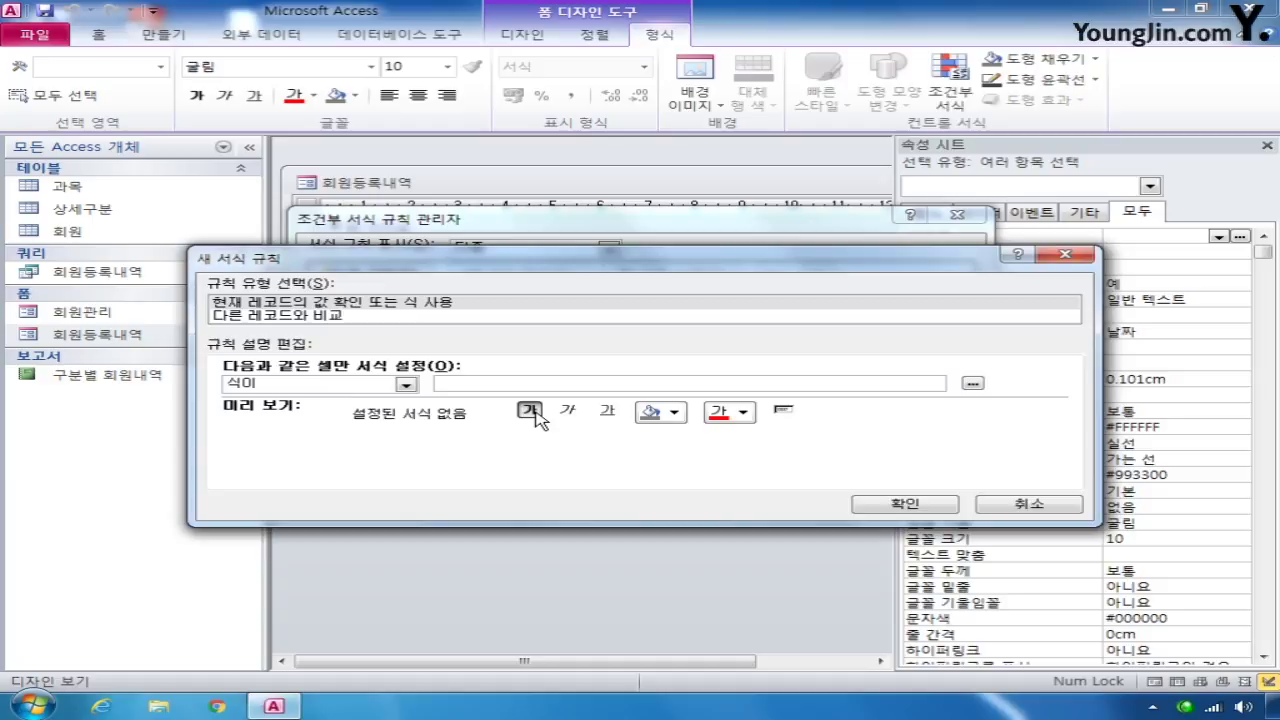
click(491, 382)
text([)
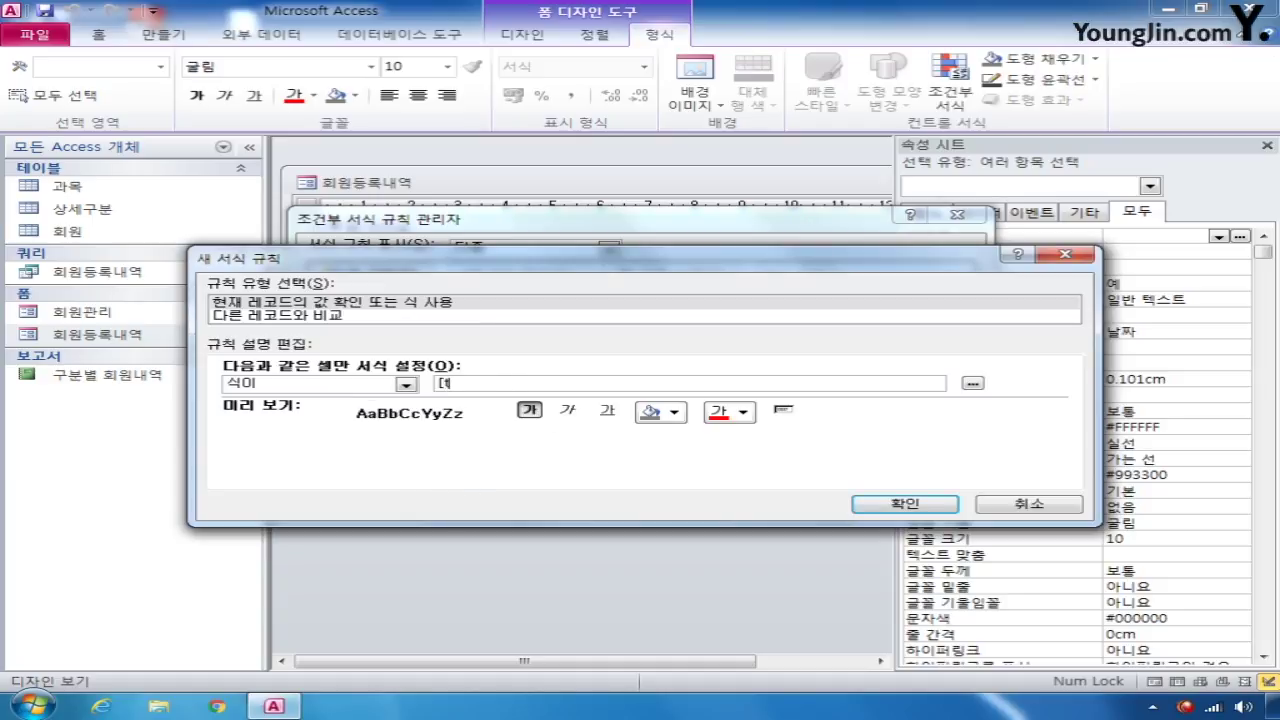
text(txt구분)
text(]=""G")
click(860, 505)
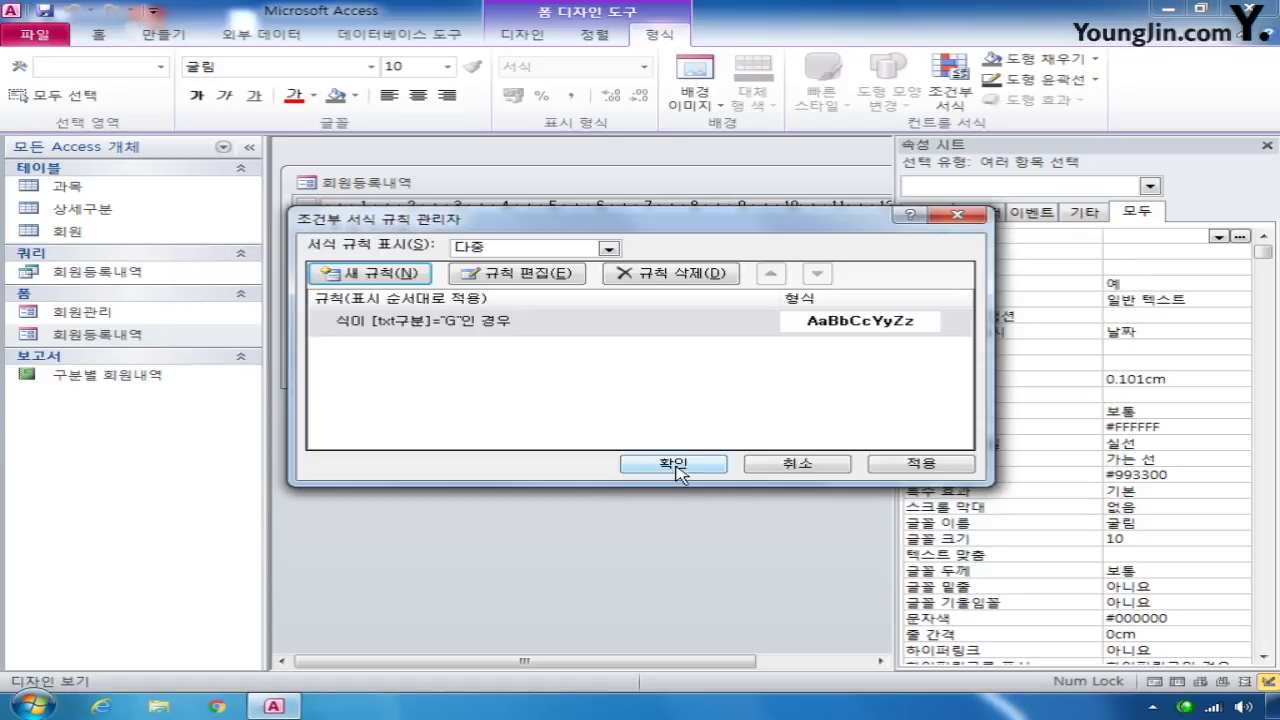
click(673, 465)
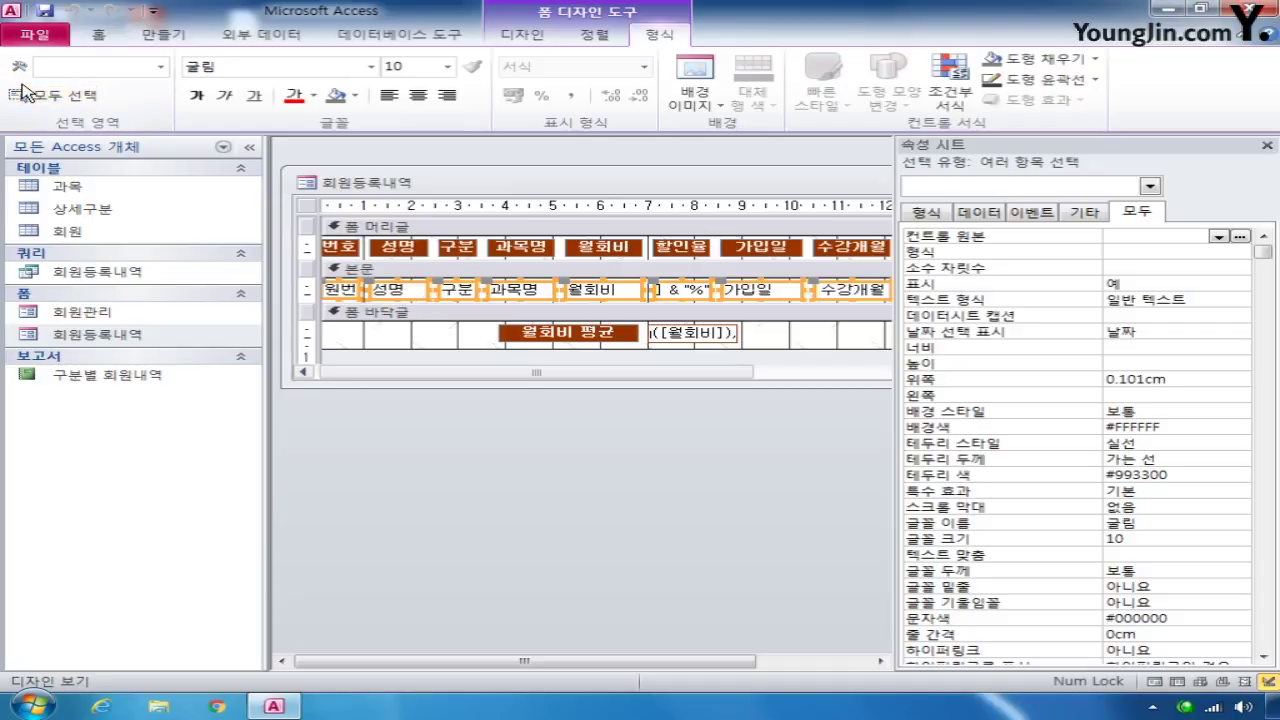
Check the 회원등록내역 form in Form view with its window enlarged, and close it saving the design changes
click(520, 36)
click(40, 84)
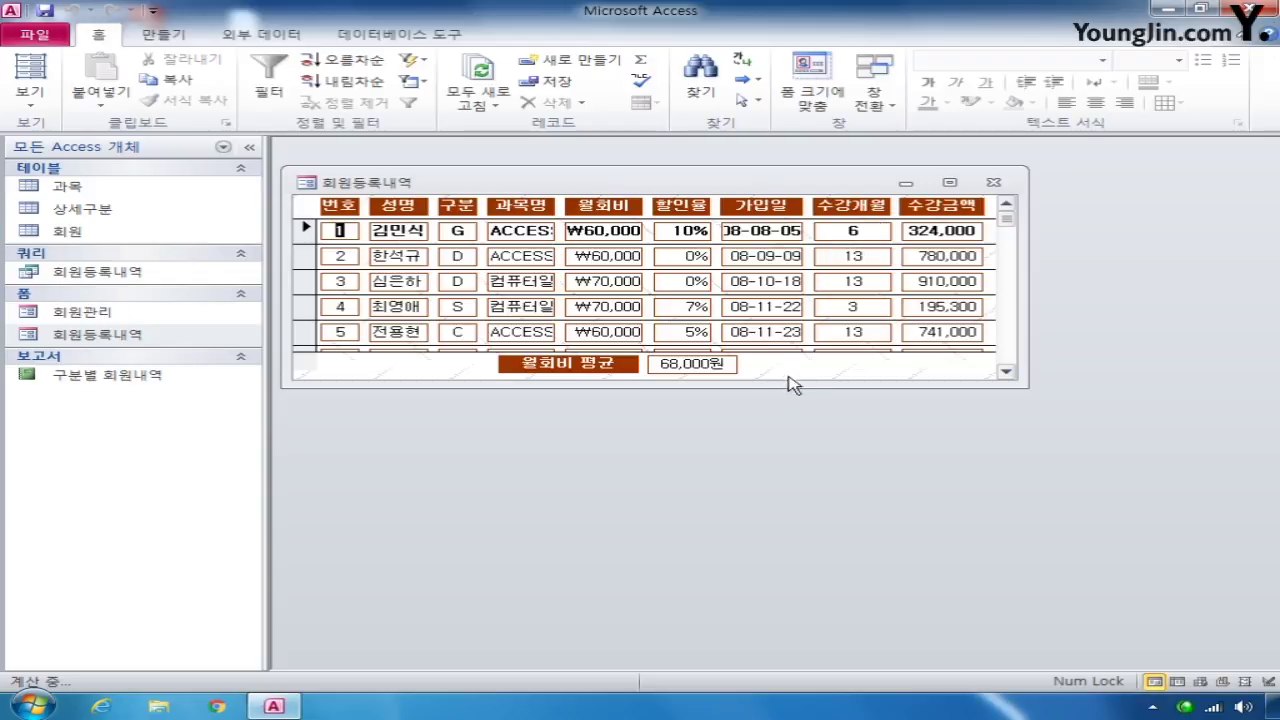
drag(786, 385, 787, 405)
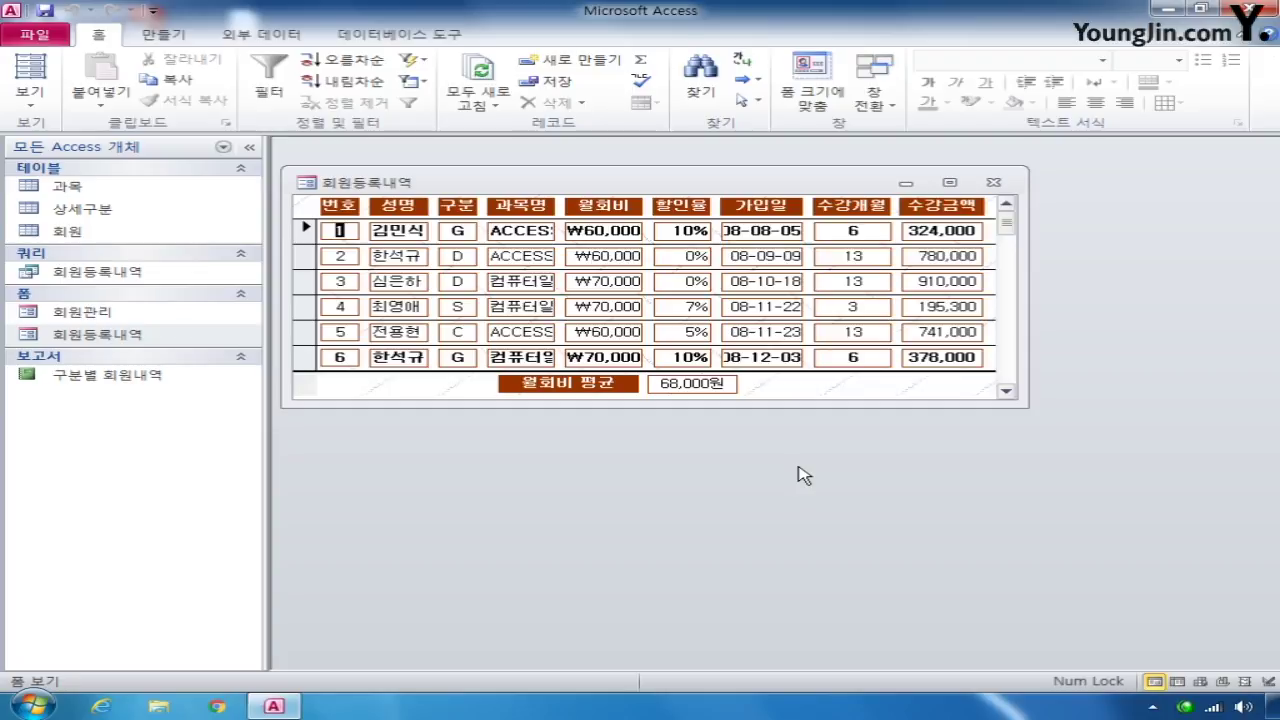
click(993, 182)
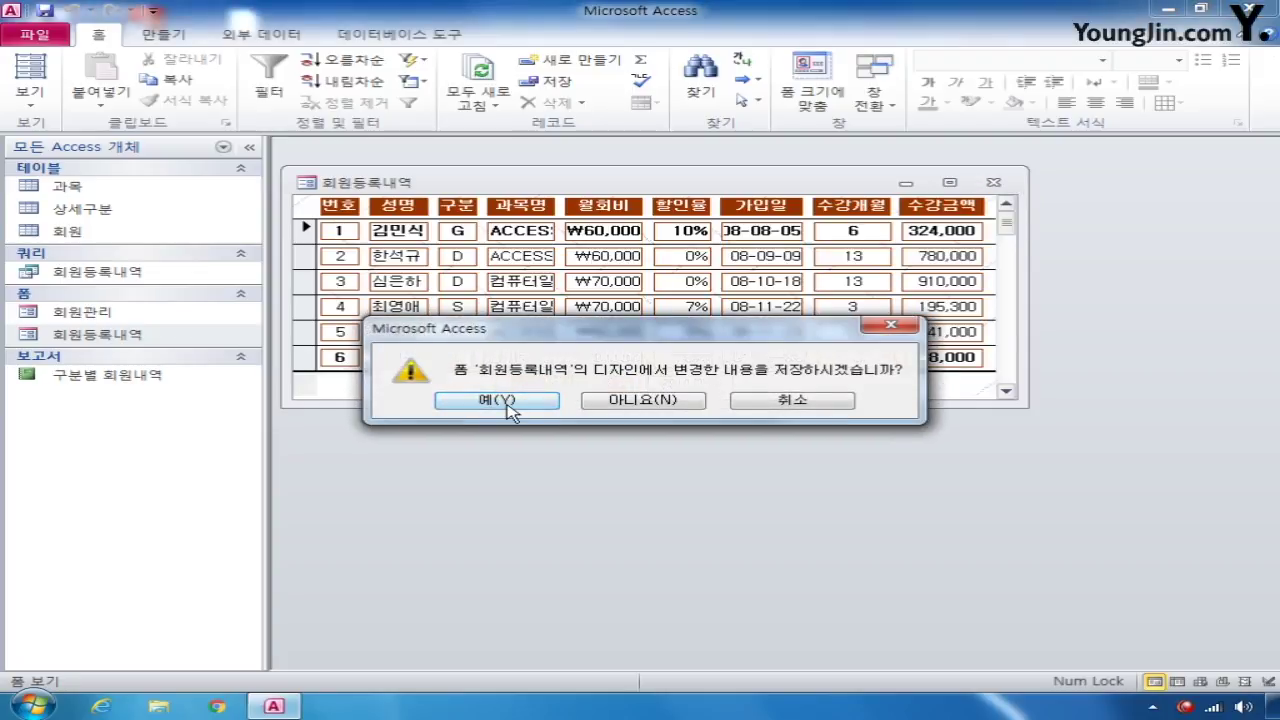
click(500, 401)
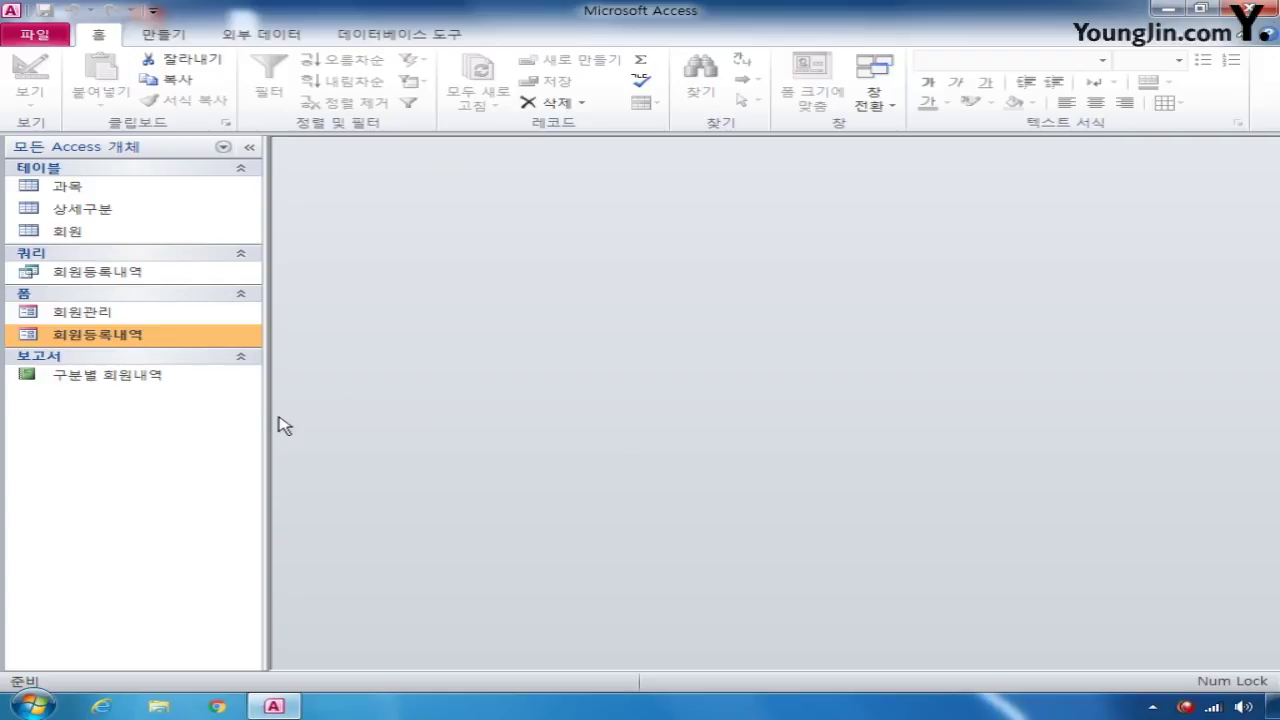
Open the 구분별 회원내역 report in Design view and collapse the navigation pane
click(121, 380)
right_click(121, 380)
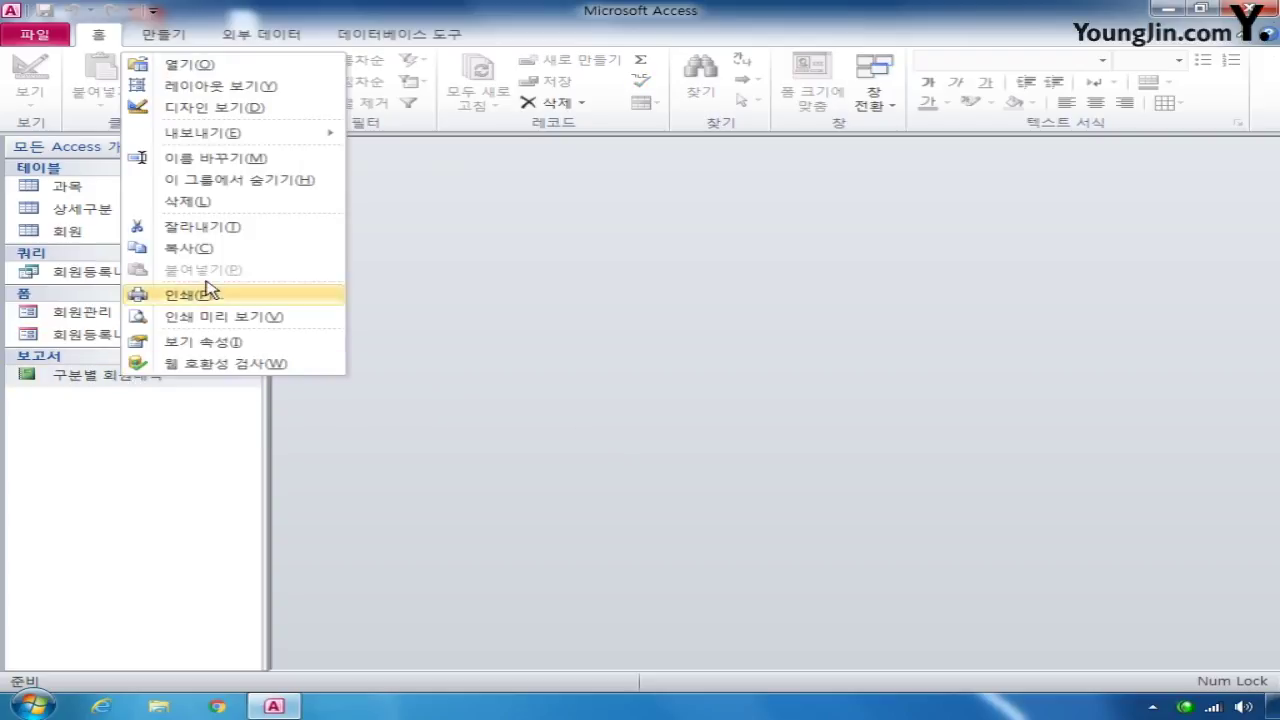
click(222, 111)
click(249, 147)
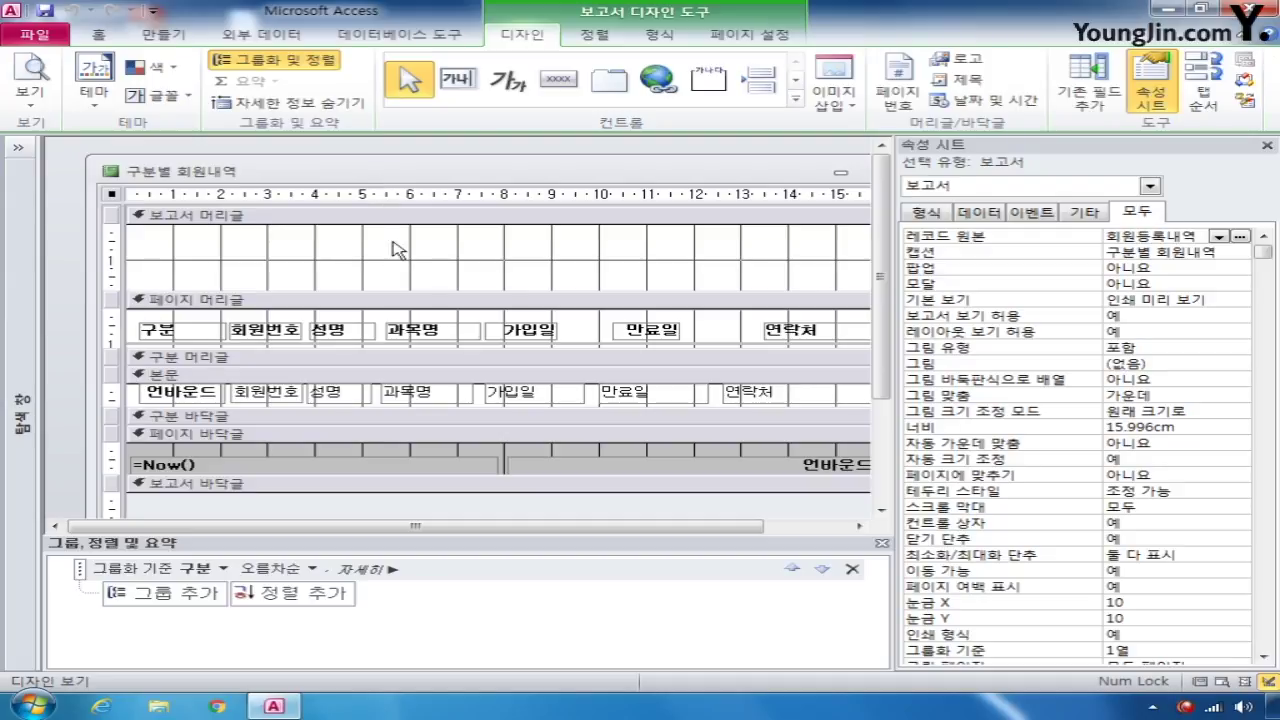
Add a label about 7.7 cm wide and 1 cm high to the 보고서 머리글 section with the text 구분별 회원내역
click(522, 90)
drag(312, 236, 676, 270)
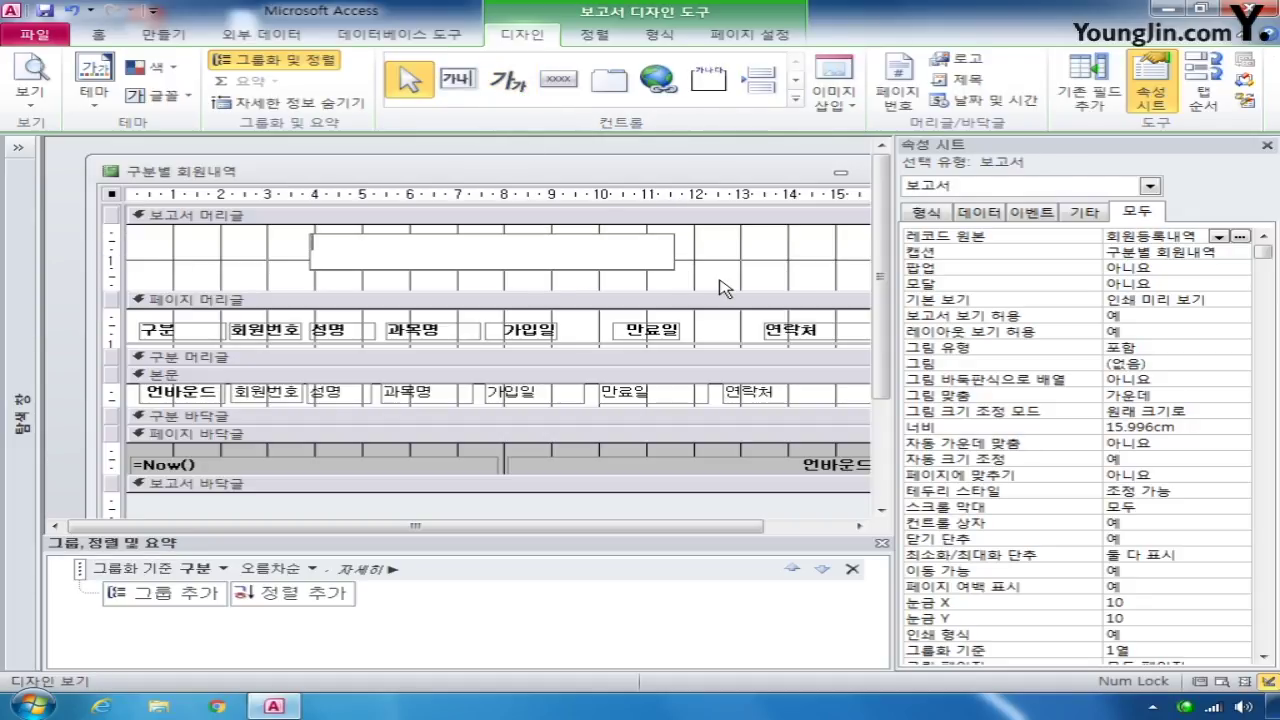
text(구분별 회)
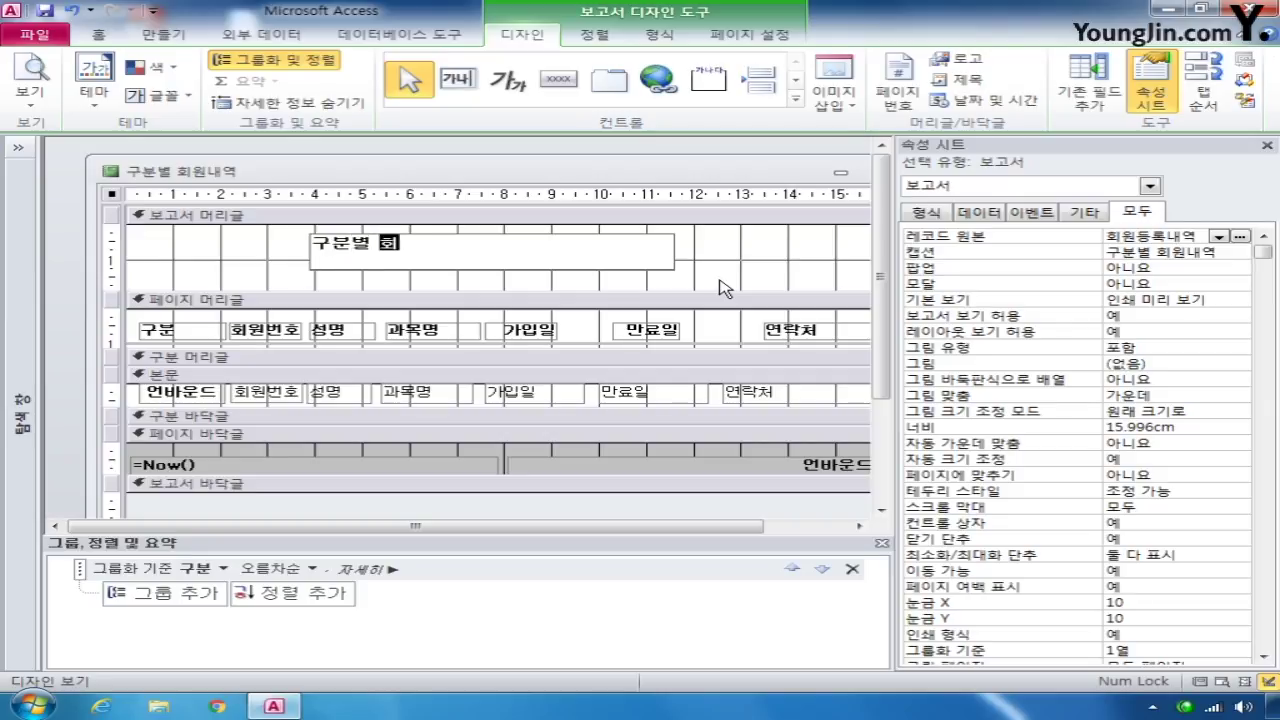
text(원내역)
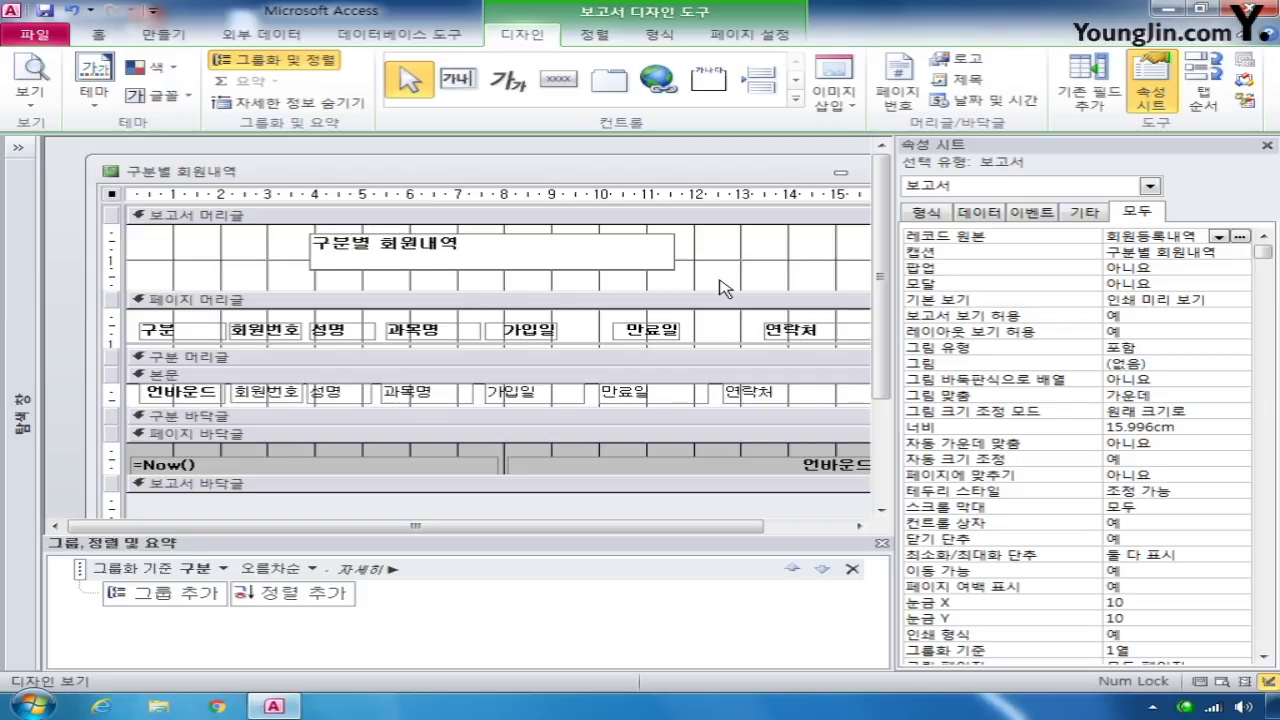
Set the 이름 property of the new title label to LBL제목
click(667, 278)
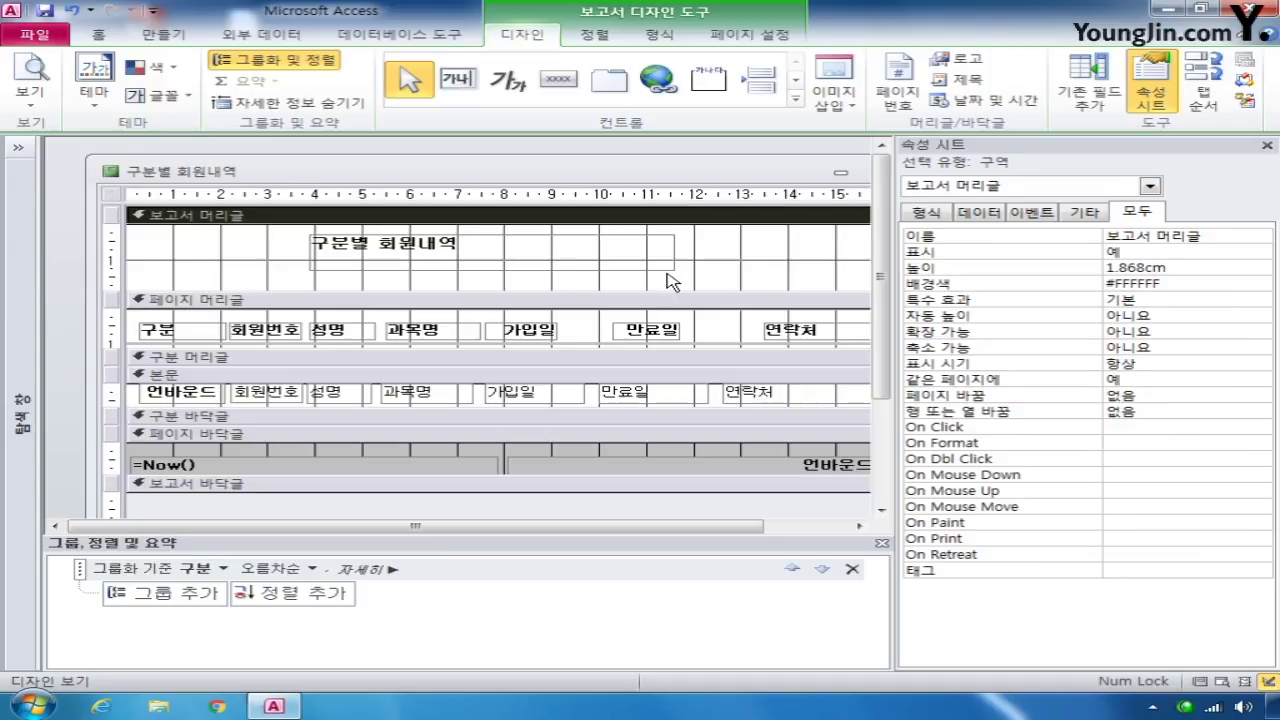
click(668, 268)
click(1170, 242)
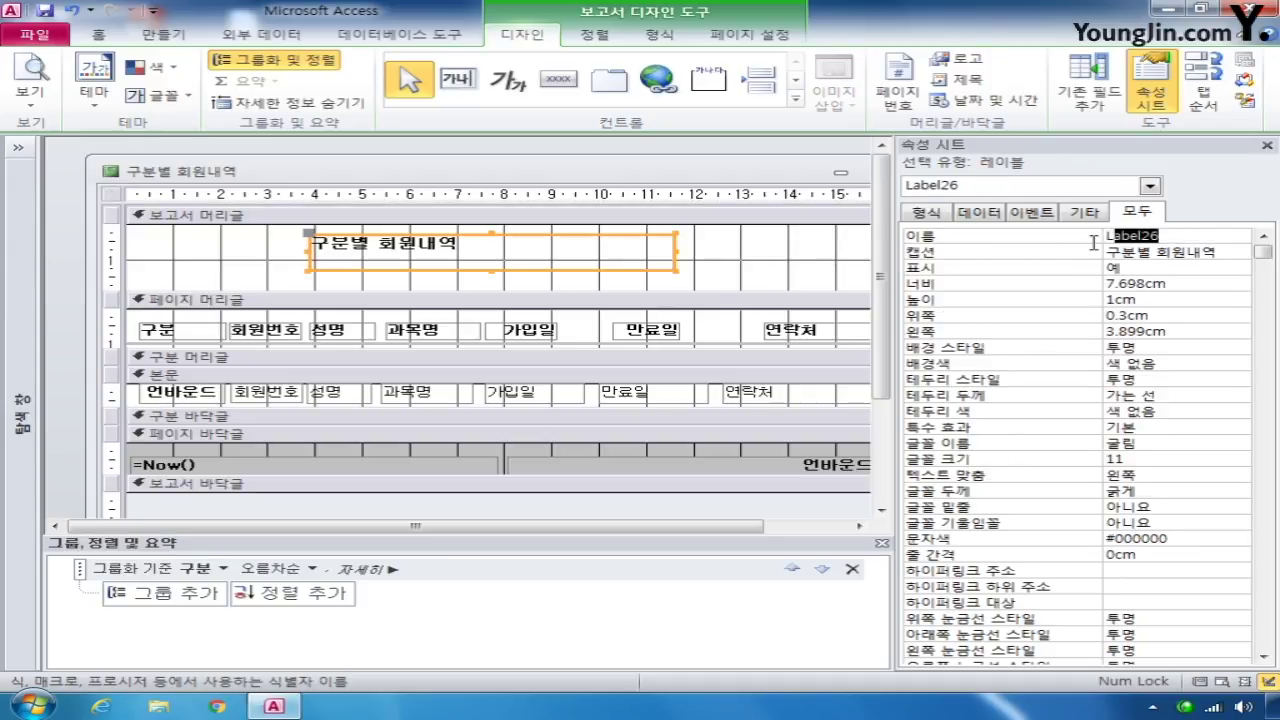
click(1036, 243)
key(BackSpace)
text(LBL제목)
click(1172, 251)
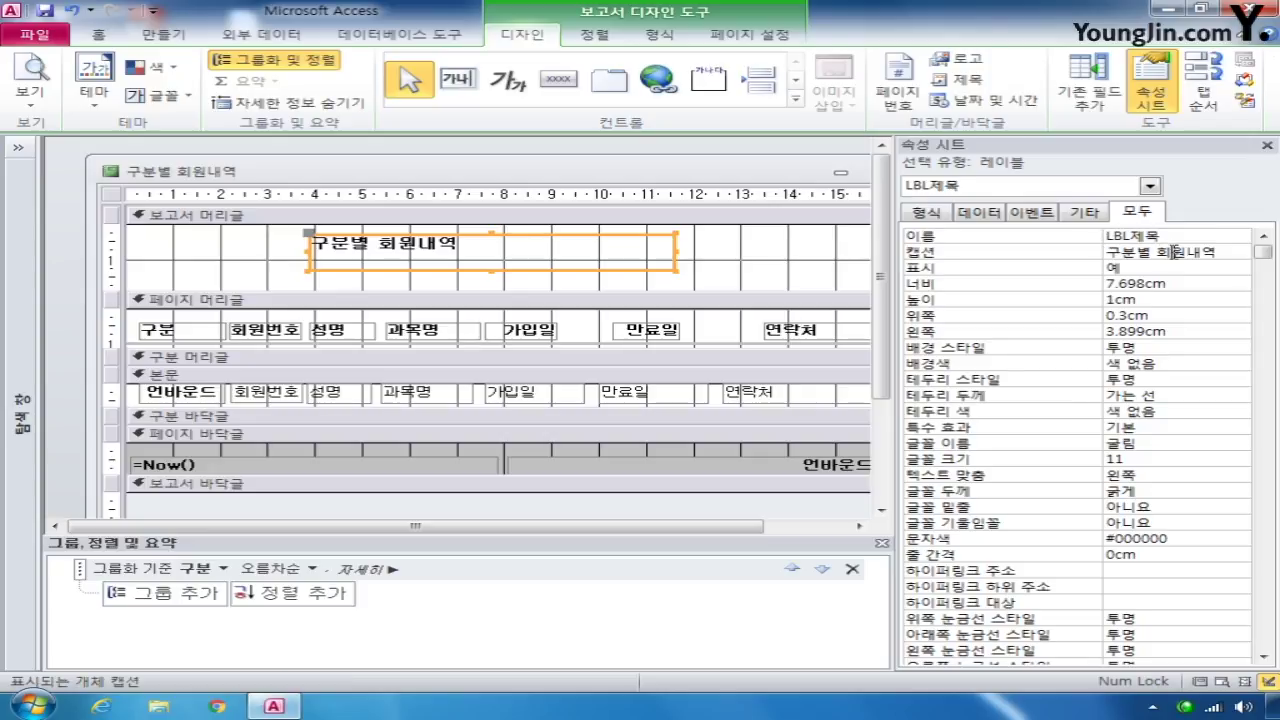
Set the font of the LBL제목 label to 궁서체 and its font size to 24
double_click(1141, 445)
text(궁서체)
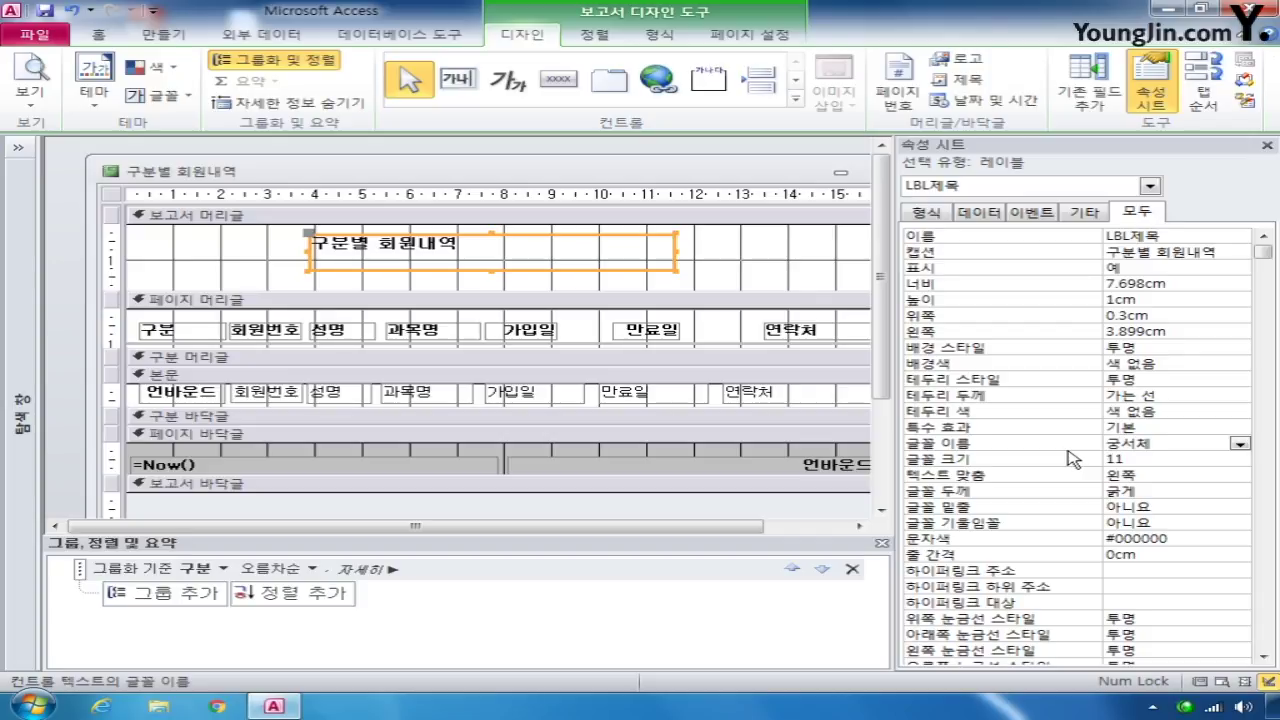
click(1078, 461)
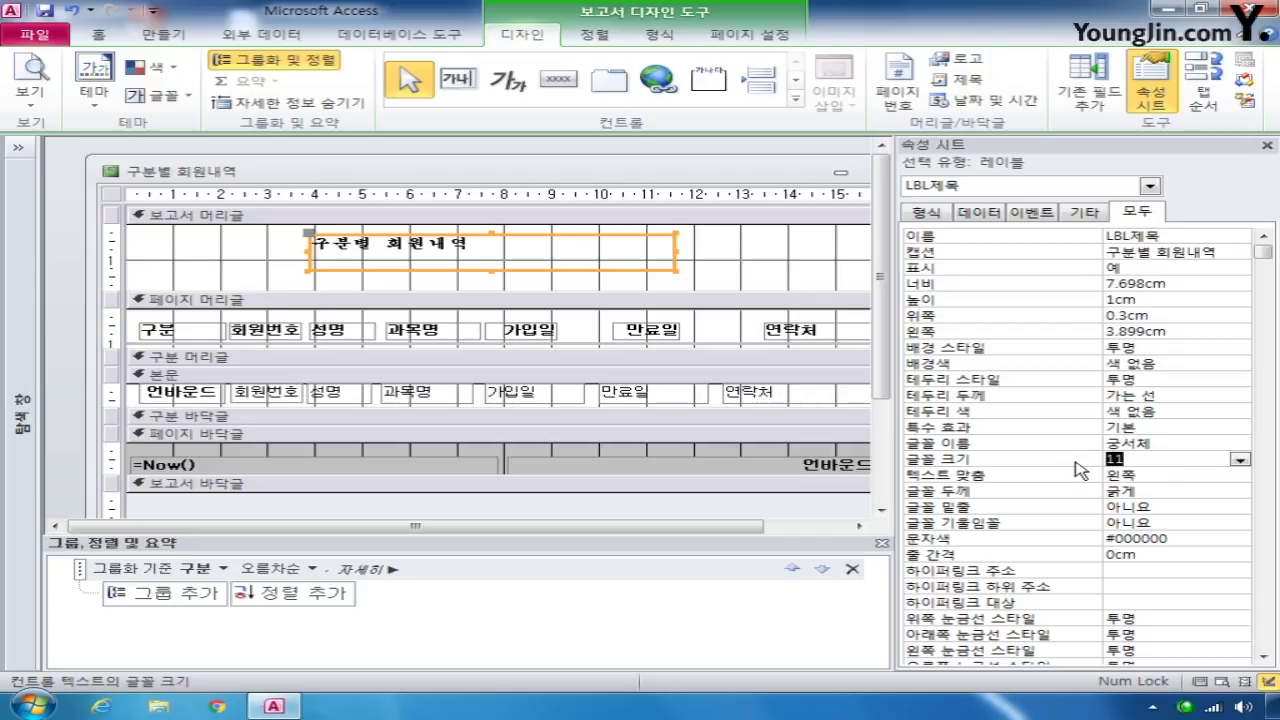
text(24)
Set the 텍스트 맞춤 property of LBL제목 to 가운데 and its 테두리 스타일 property to 점선
click(1143, 477)
click(1240, 475)
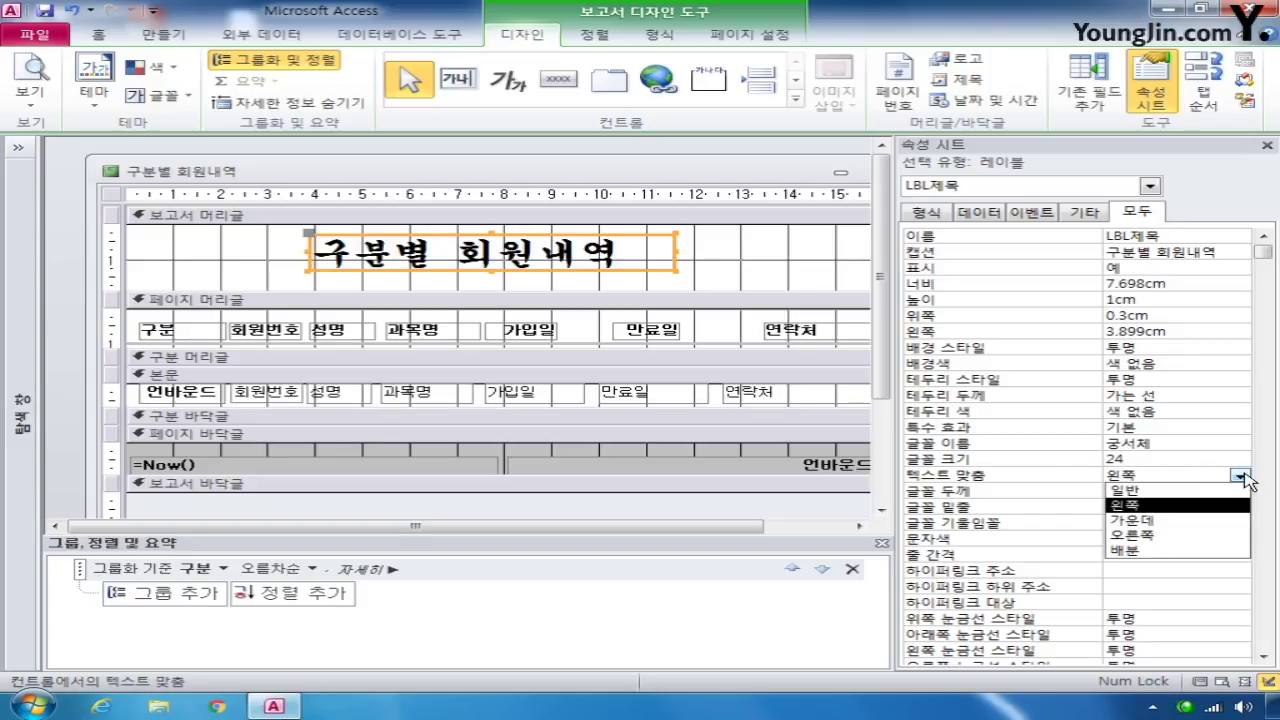
click(1204, 523)
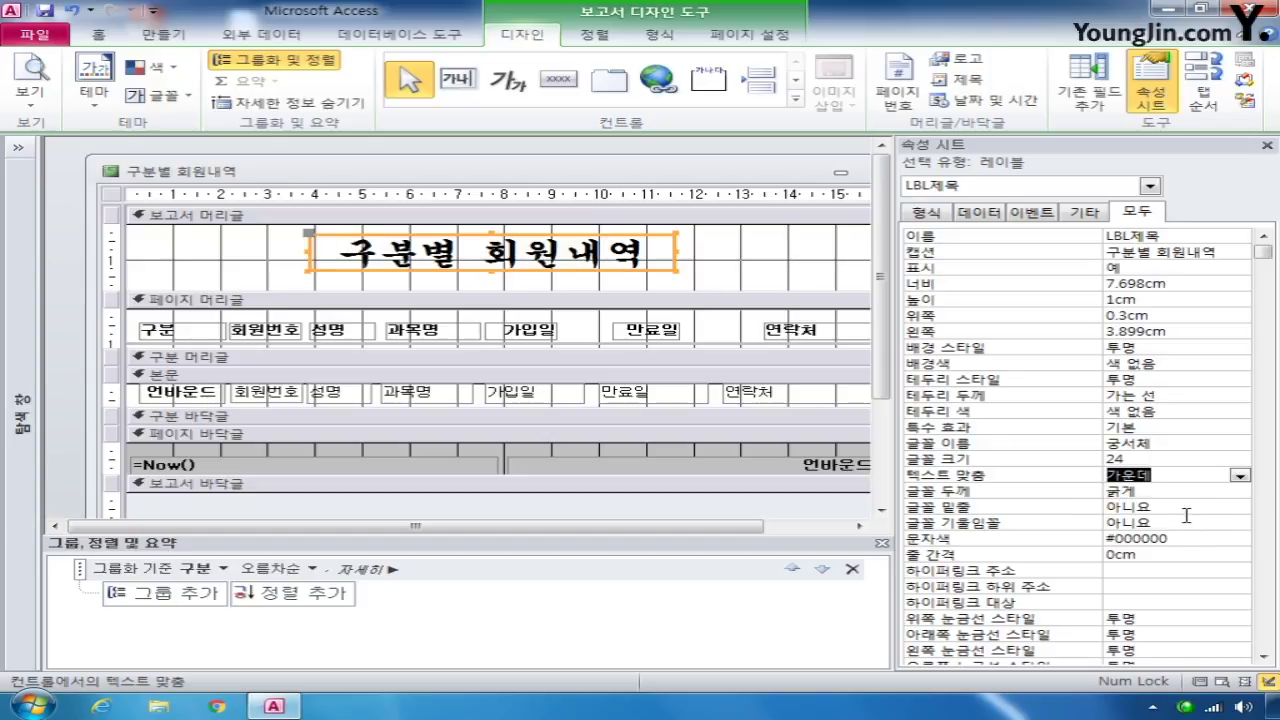
click(1150, 380)
click(1240, 380)
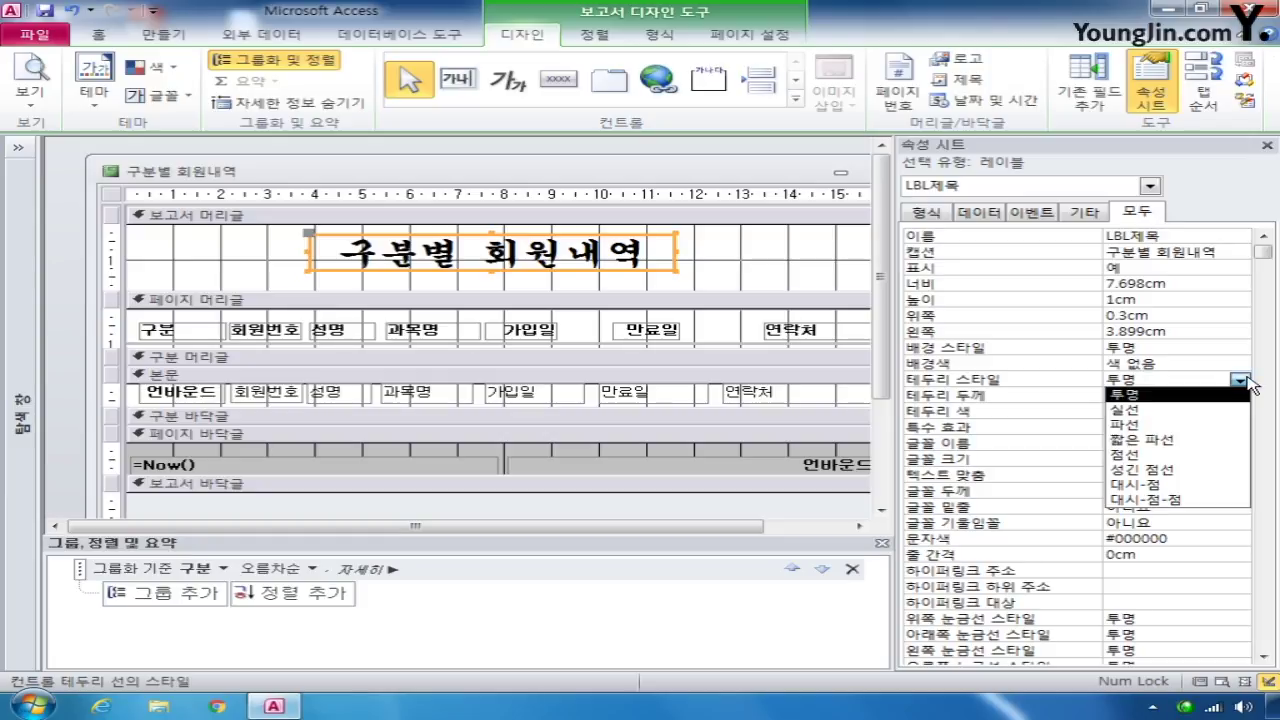
click(1176, 453)
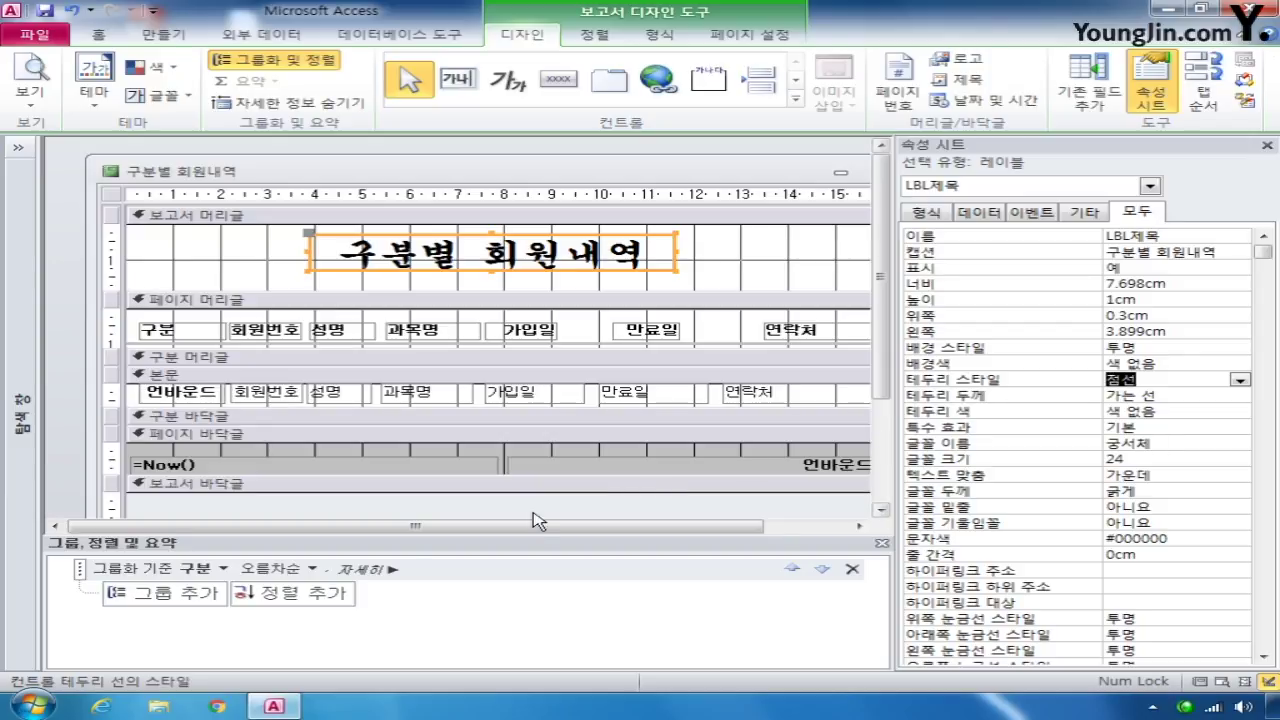
Order the 구분 group in 내림차순 and add a sort on 회원번호 in 오름차순
click(308, 569)
click(288, 604)
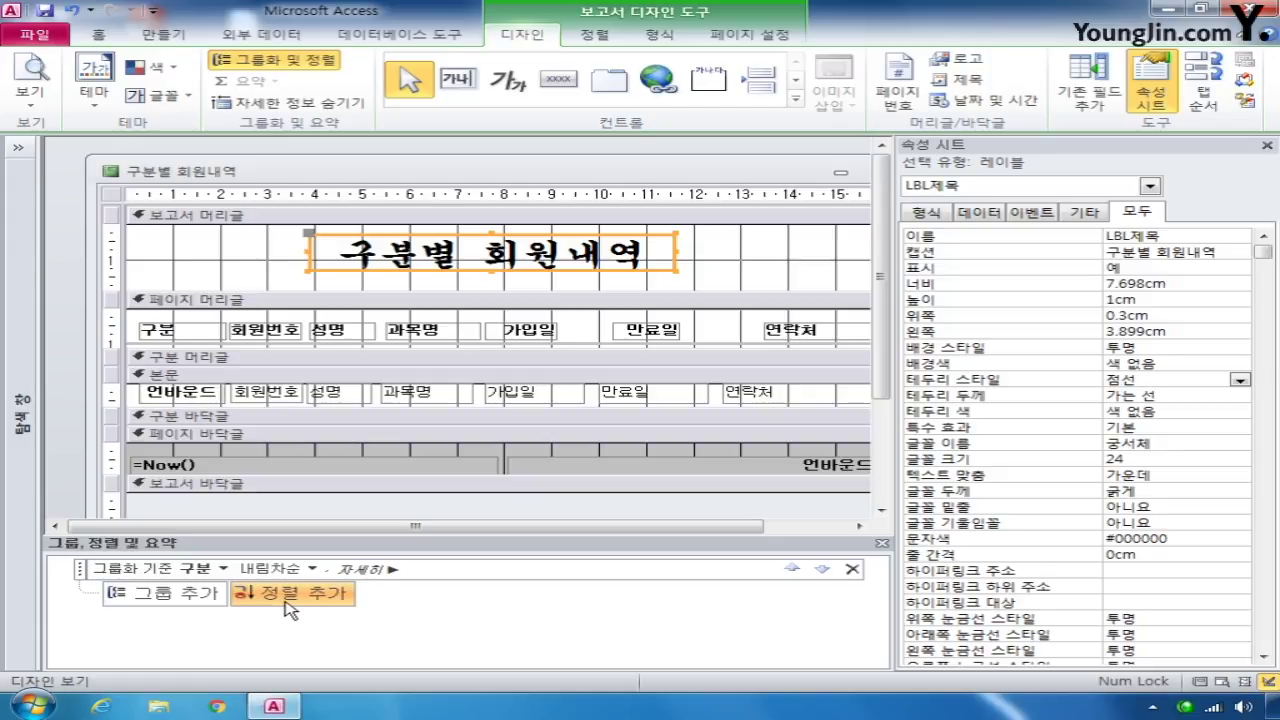
click(290, 595)
click(331, 507)
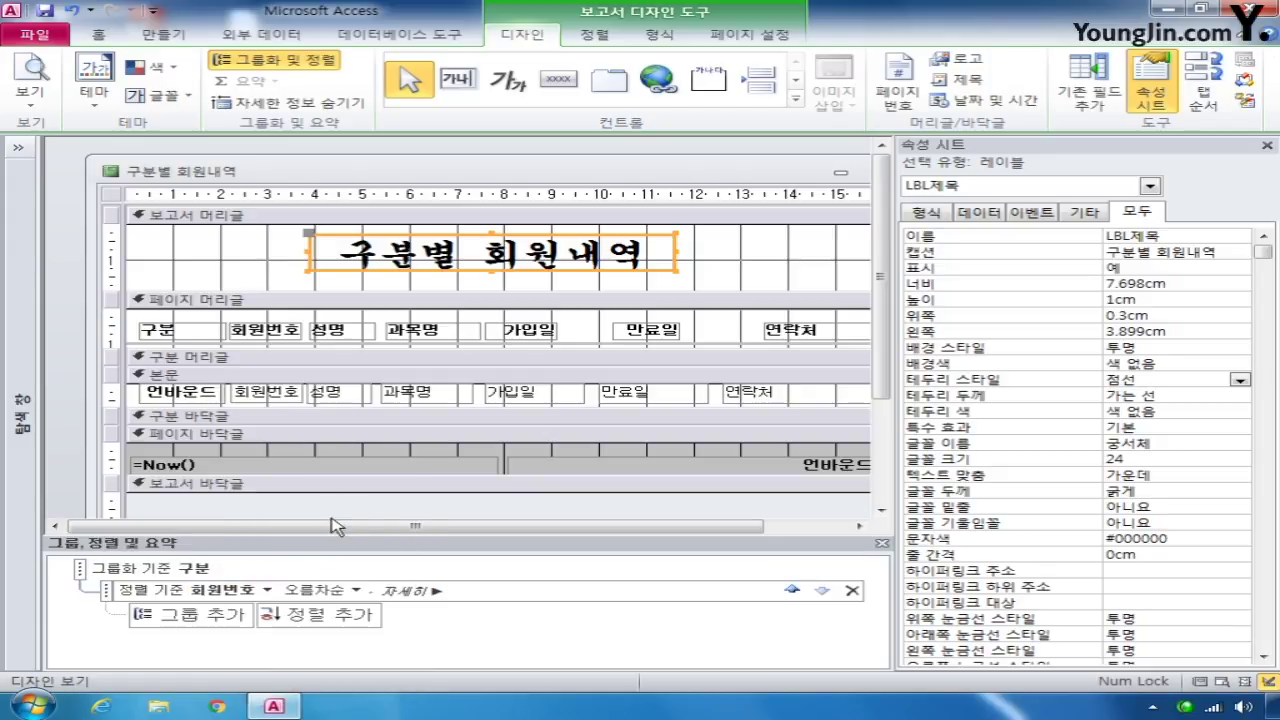
click(355, 591)
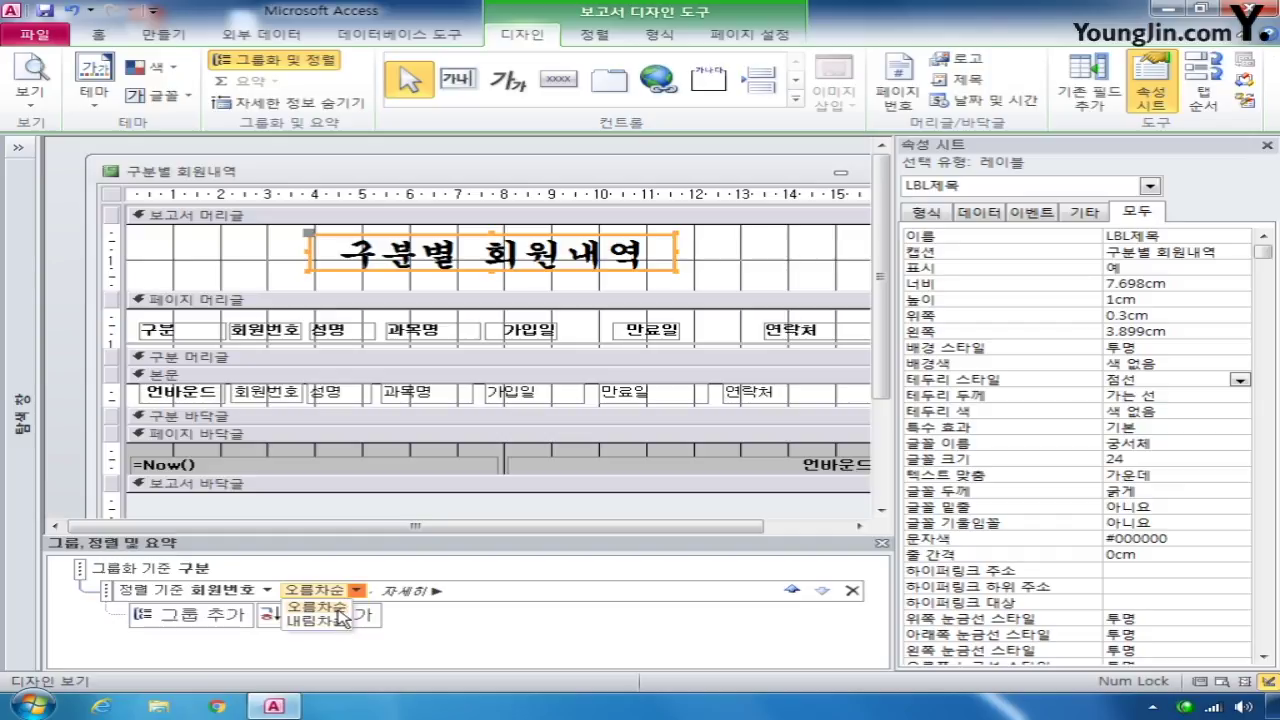
click(336, 606)
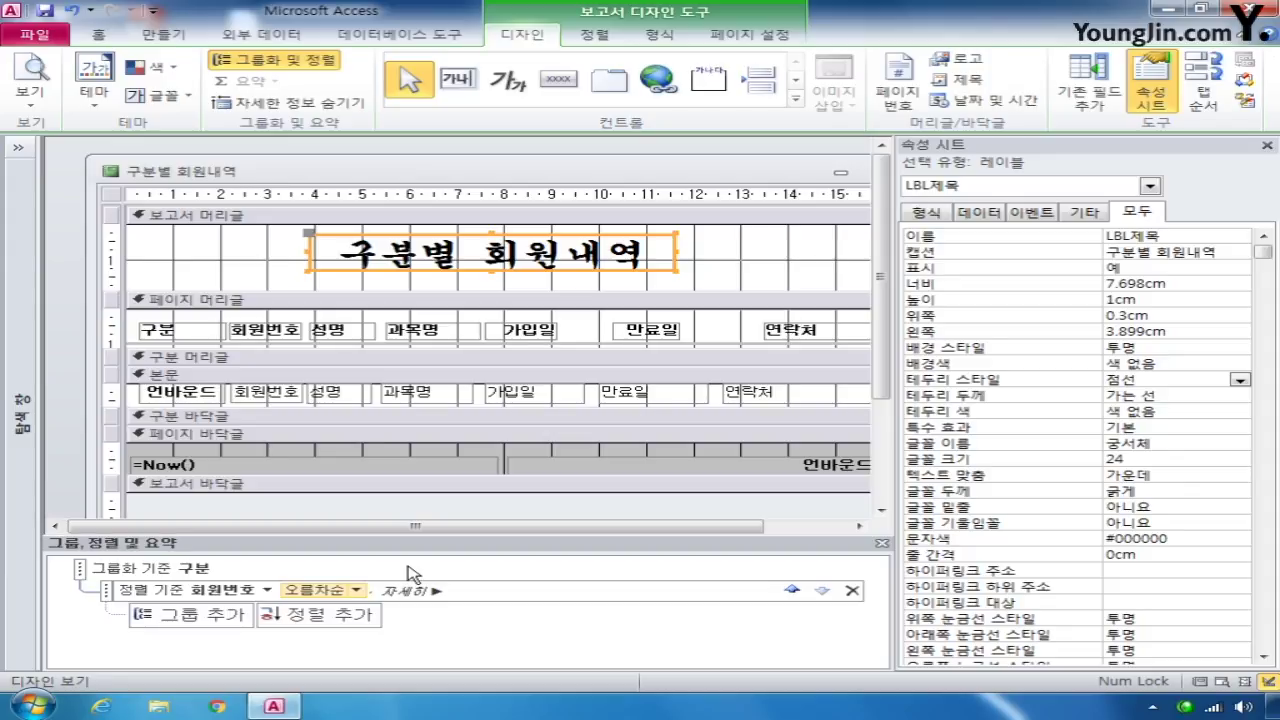
Set the 컨트롤 원본 of the txt구분 text box to =[구분] & "(" & [상세구분] & ")"
click(1150, 186)
click(1072, 276)
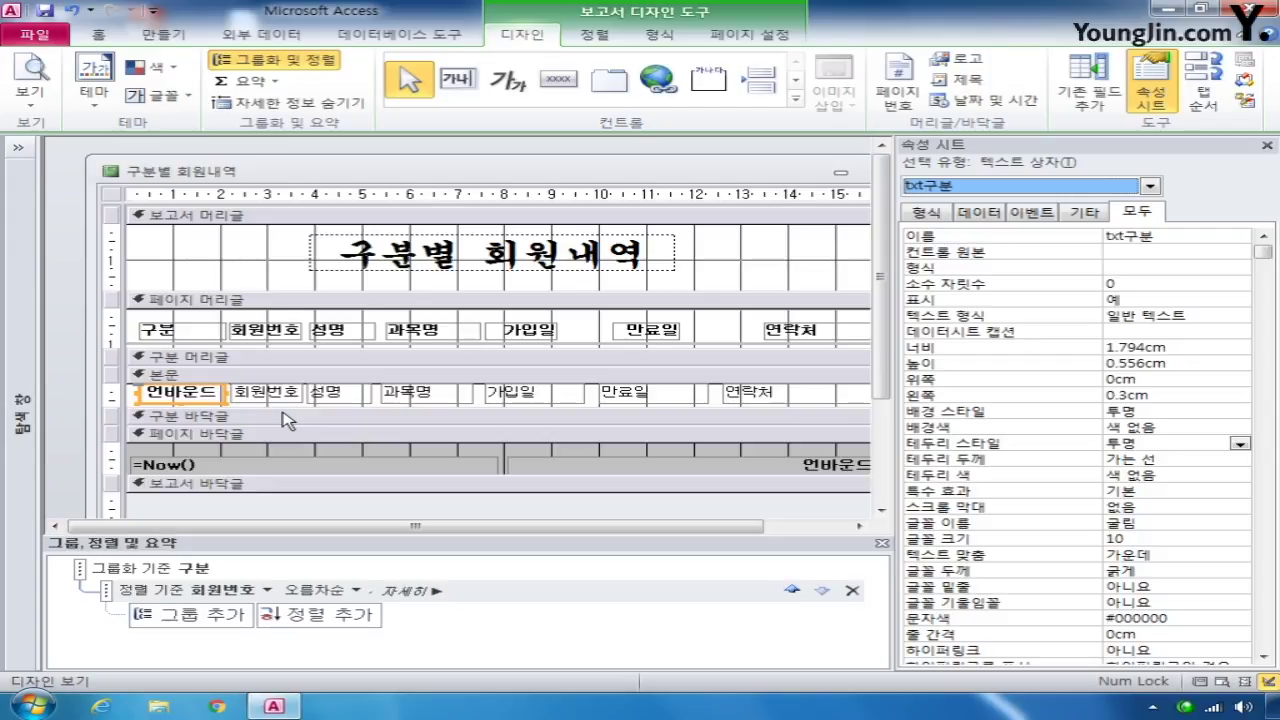
click(1105, 253)
right_click(1110, 260)
click(1150, 288)
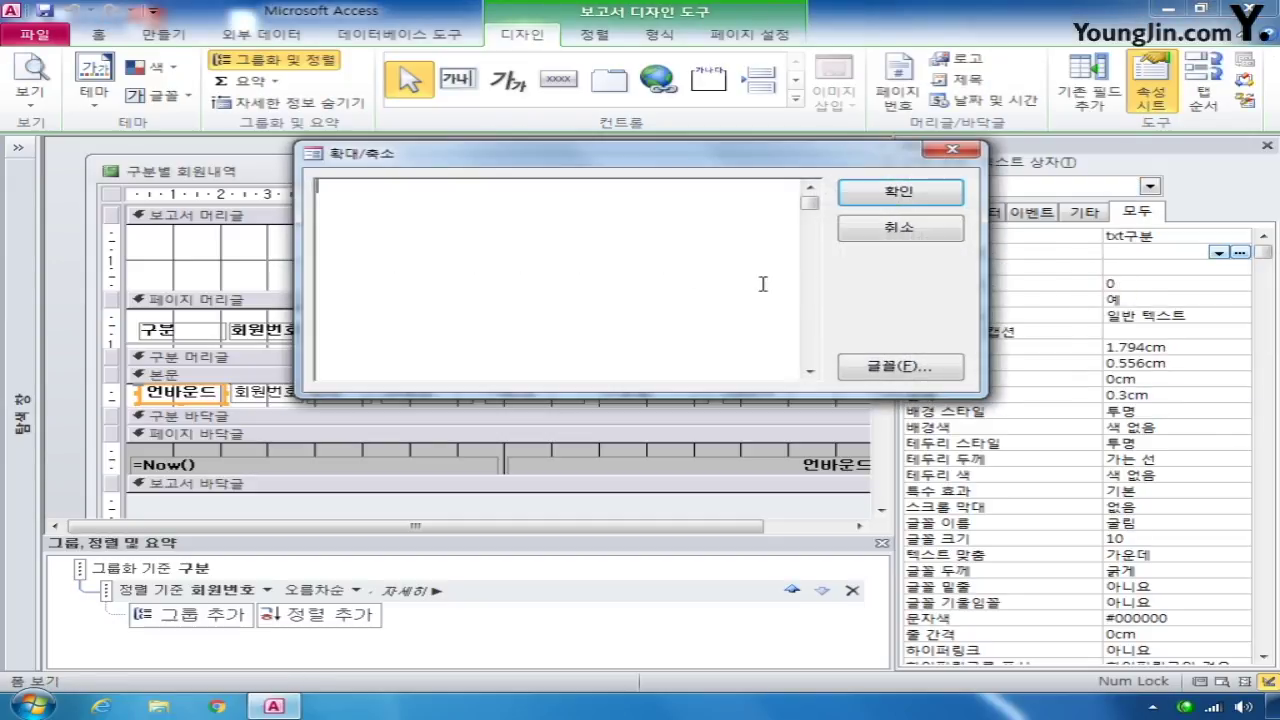
text(=[구분] & )
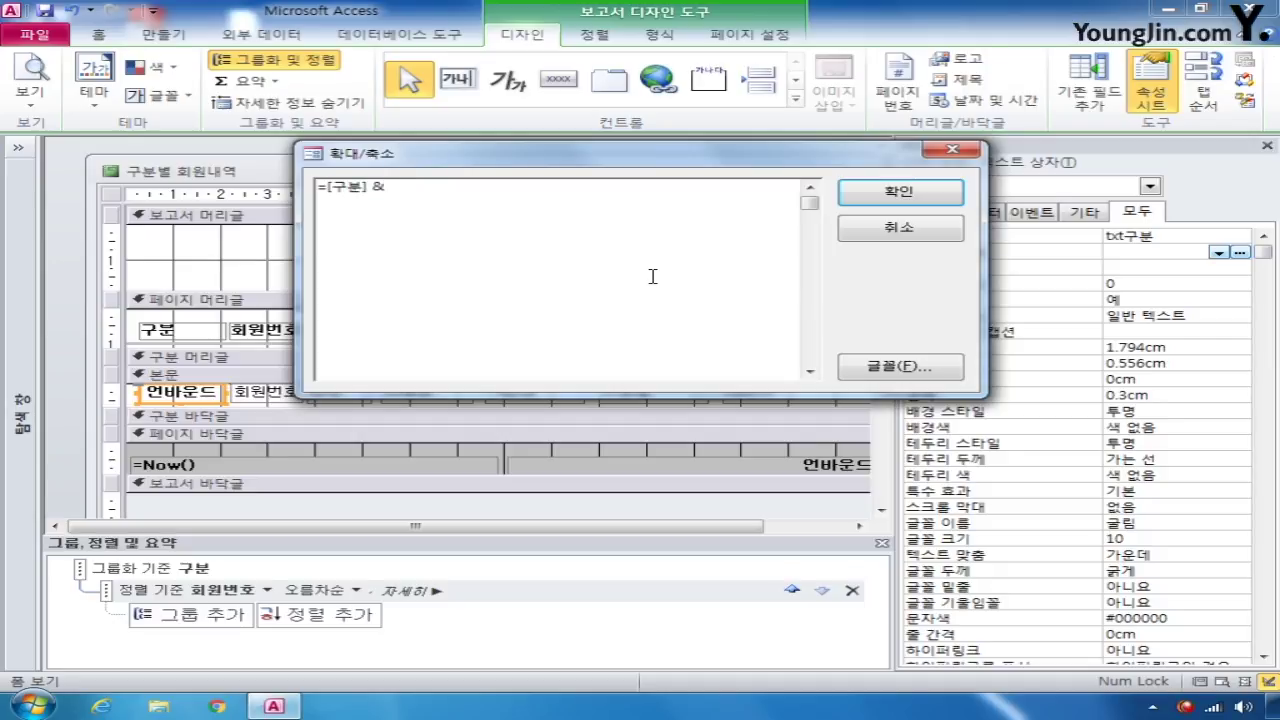
text("(" & [)
text(상세구분)
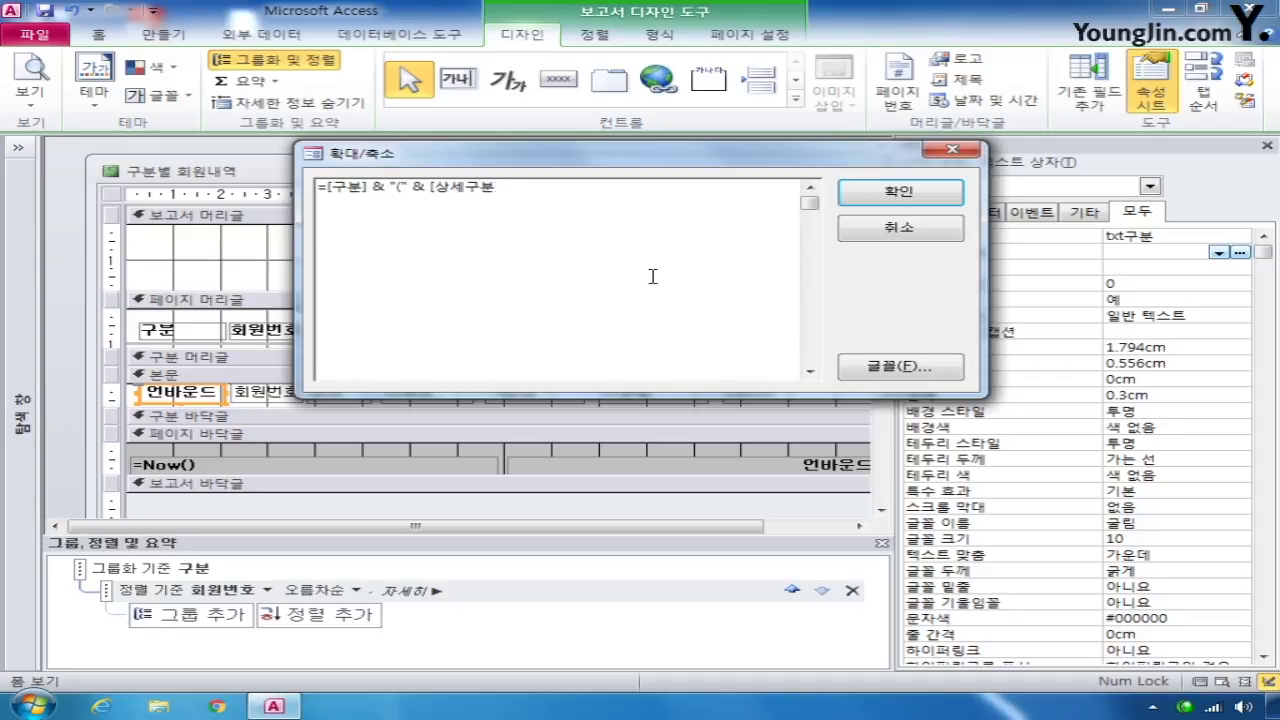
text(] & ")")
click(935, 192)
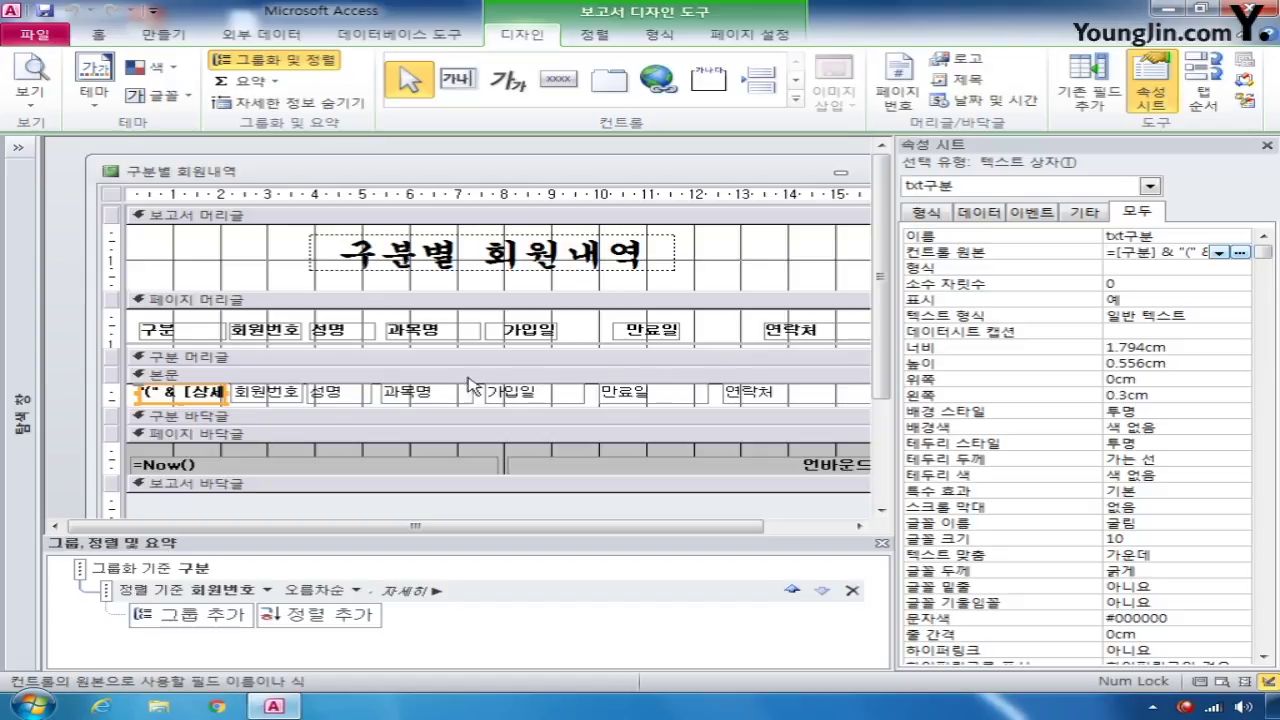
Set the height of the 구분 바닥글 section to 0.3 cm
click(316, 416)
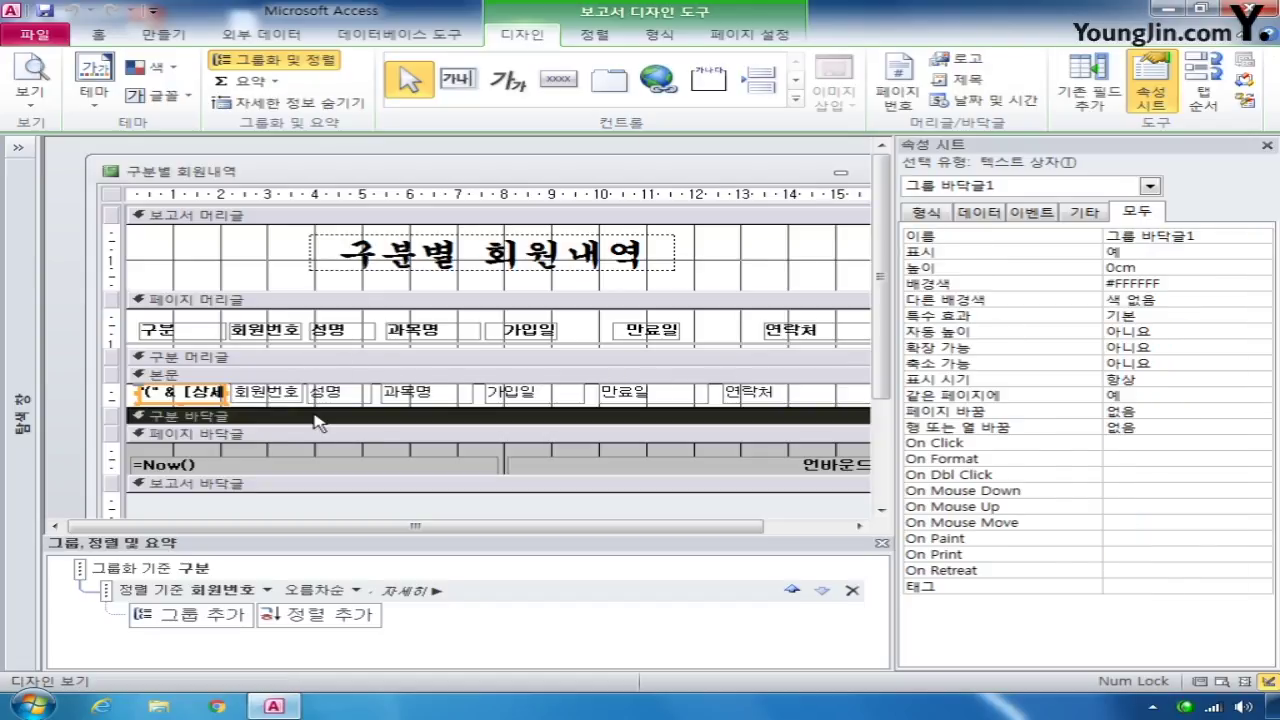
right_click(318, 419)
click(290, 422)
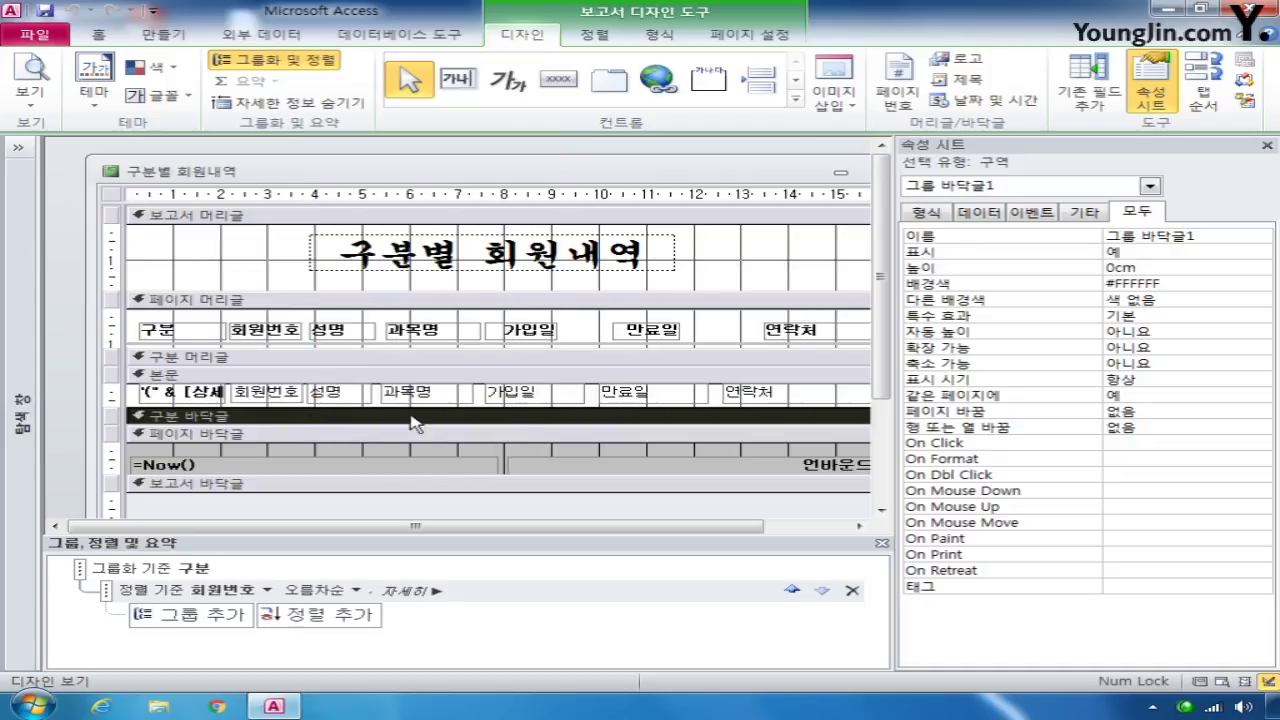
click(1112, 268)
text(.3)
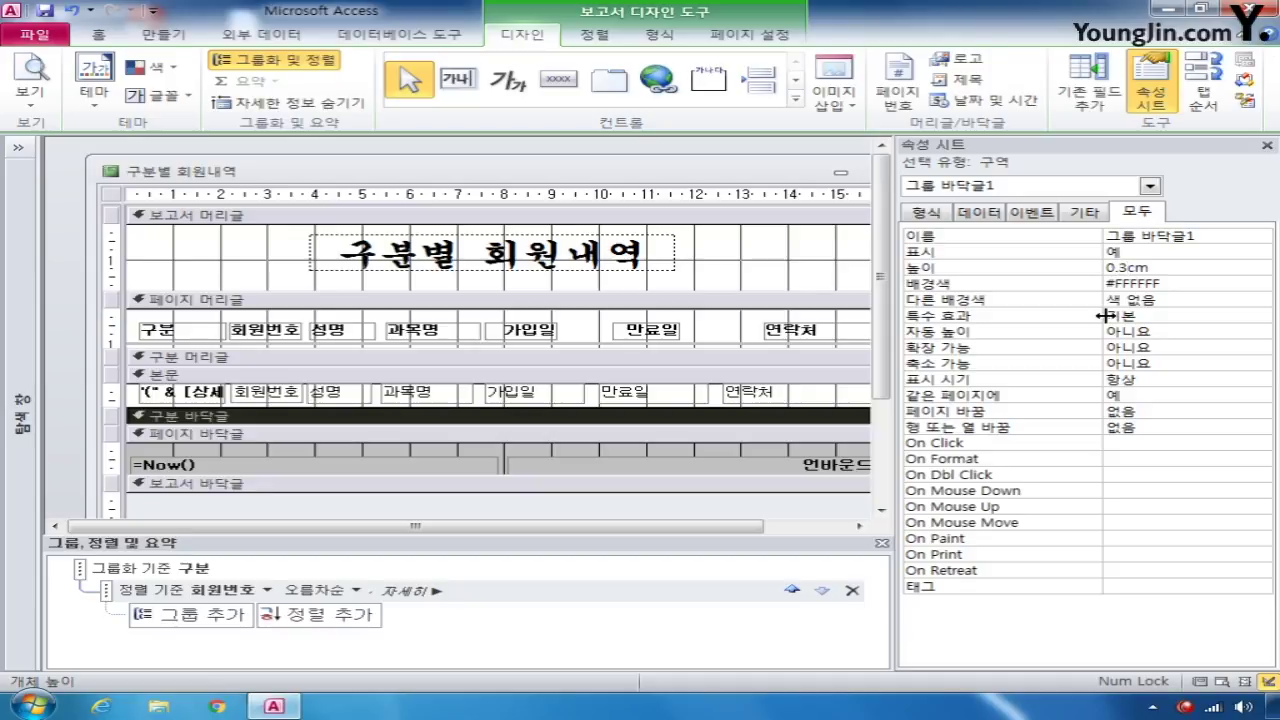
click(1136, 252)
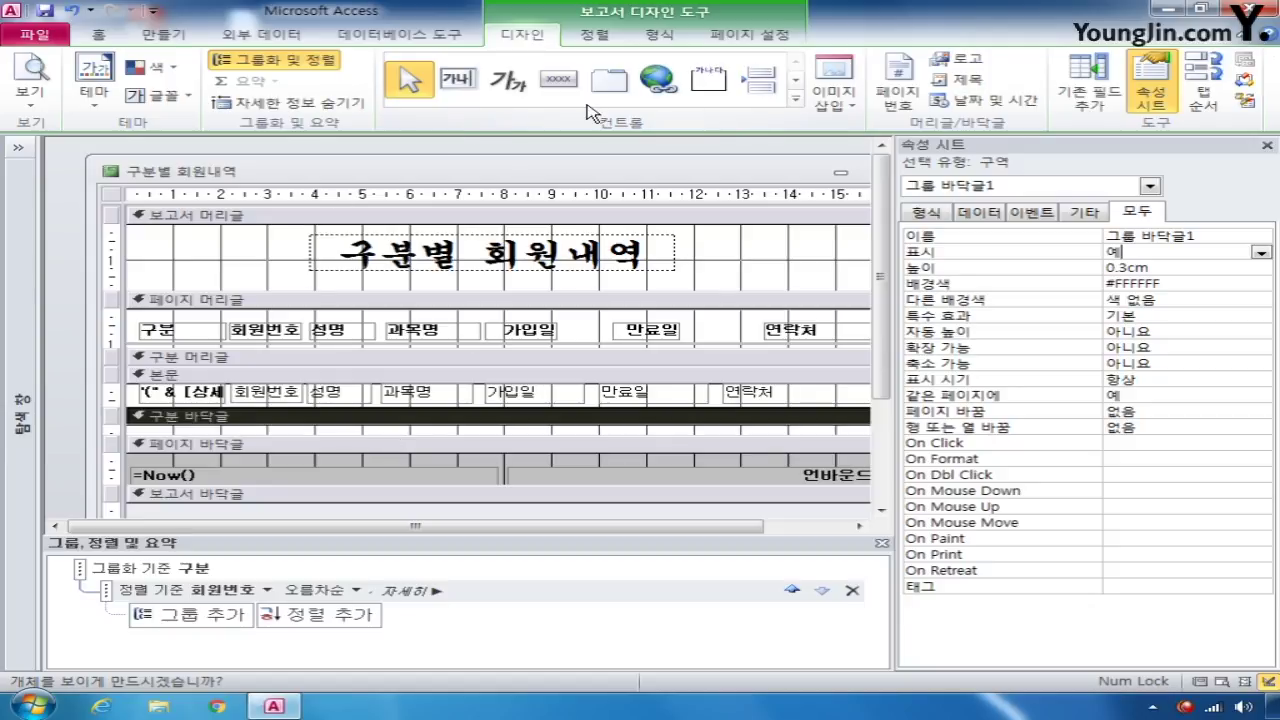
Draw a horizontal line about 14.6 cm long across the 구분 바닥글 section
click(797, 100)
click(510, 110)
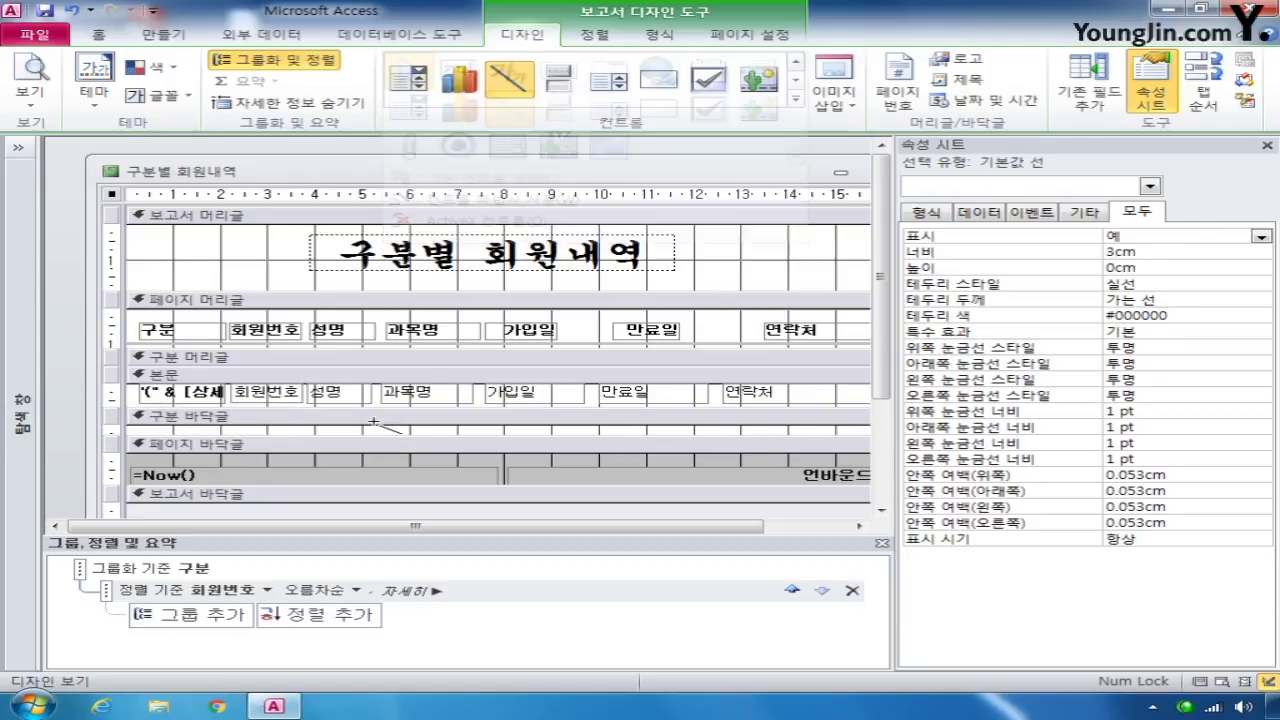
mouse_move(150, 430)
mouse_down()
mouse_move(856, 429)
mouse_move(803, 428)
mouse_move(838, 430)
mouse_up()
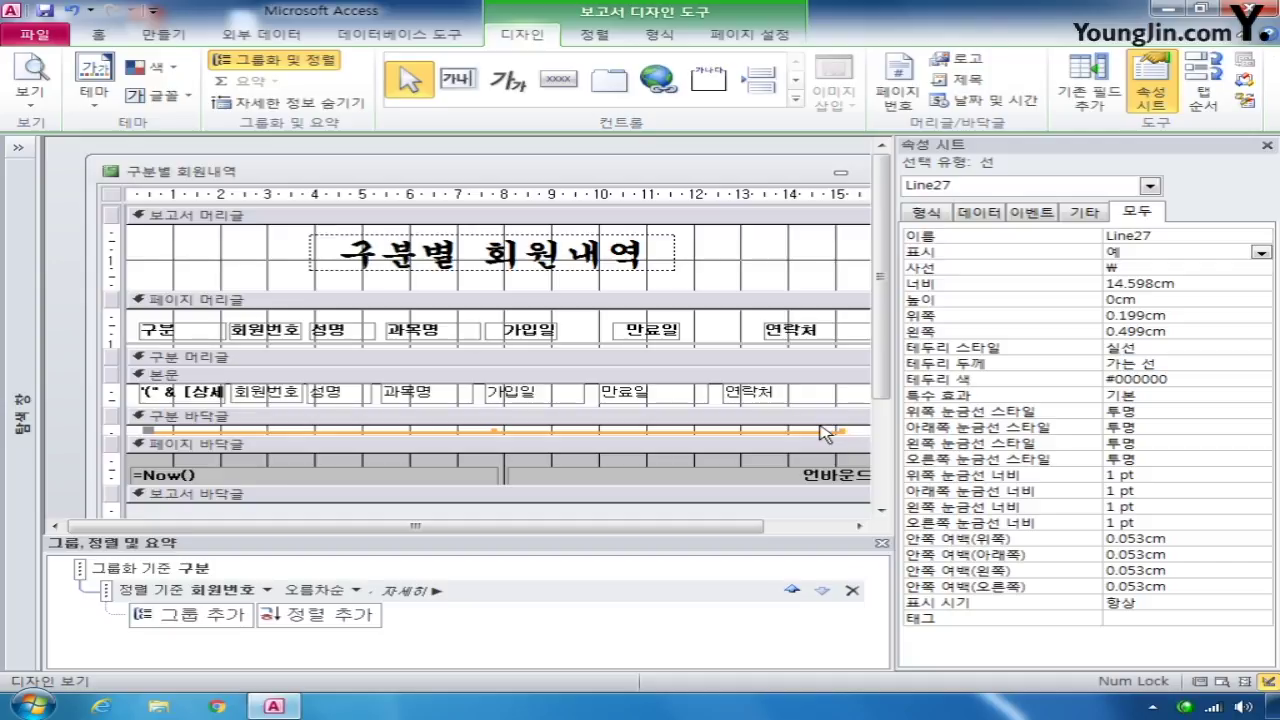
Set the 이름 property of the line in the 구분 바닥글 section to Line구분선
click(1164, 236)
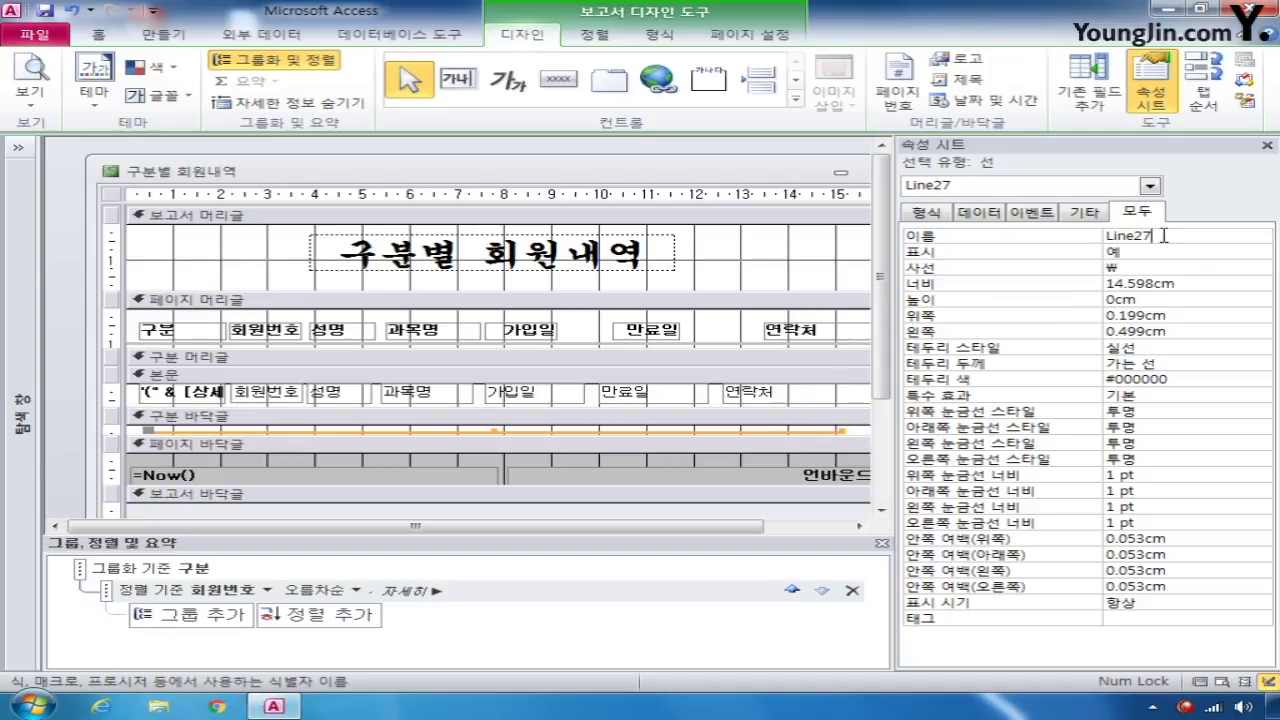
key(shift+Left)
key(shift+Left)
key(BackSpace)
text(구분선)
Set the 컨트롤 원본 of the txt페이지 text box to ="전체 " & [pages] & " 쪽중 " & [page] & "쪽"
click(645, 474)
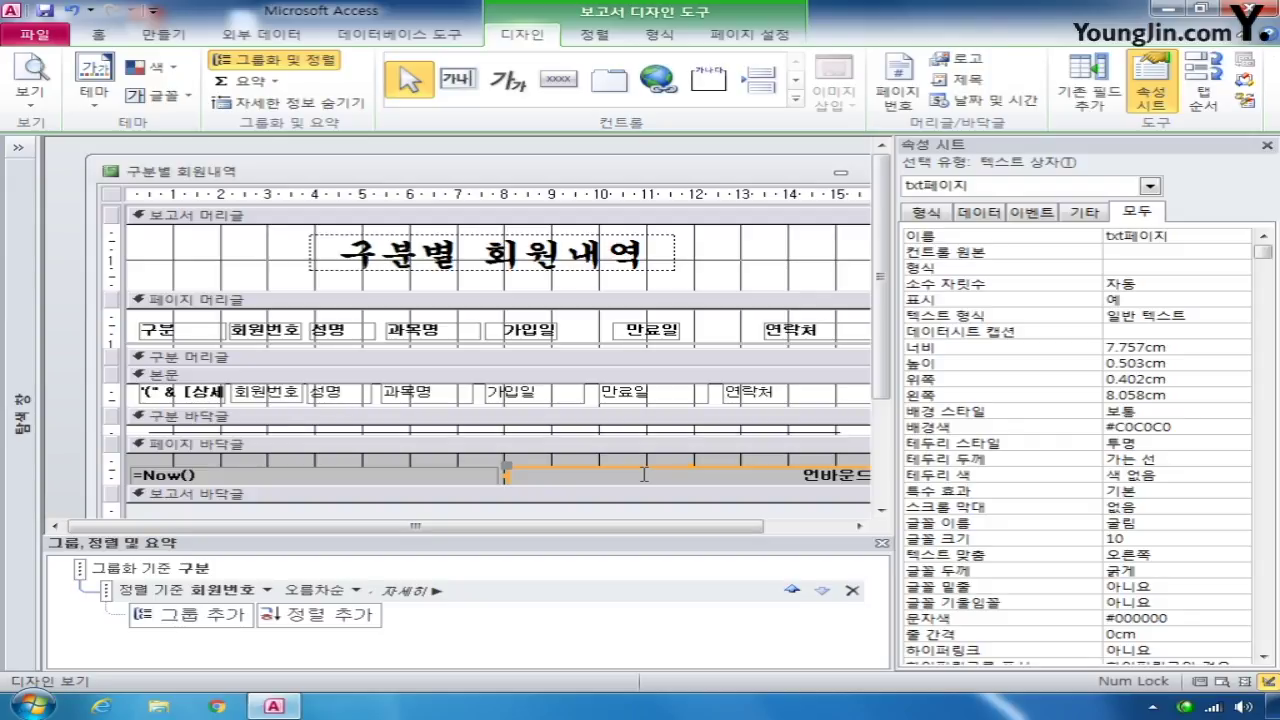
click(1120, 254)
right_click(1121, 256)
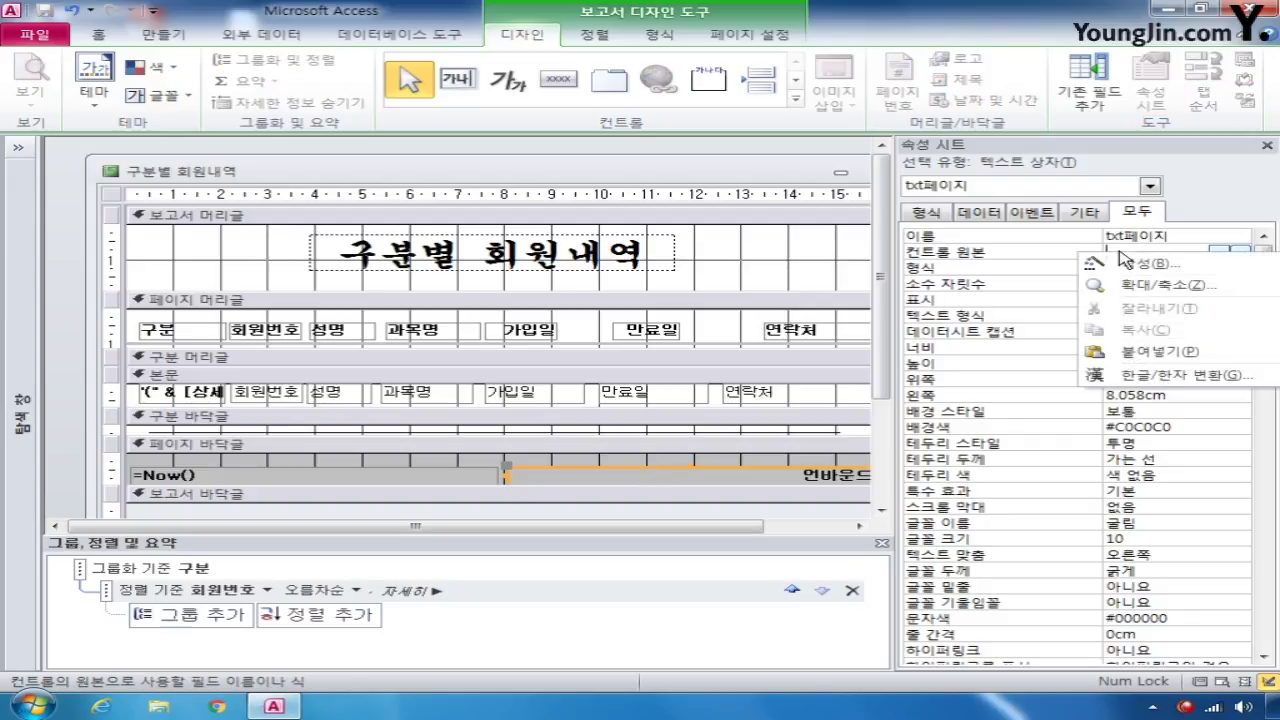
click(1148, 287)
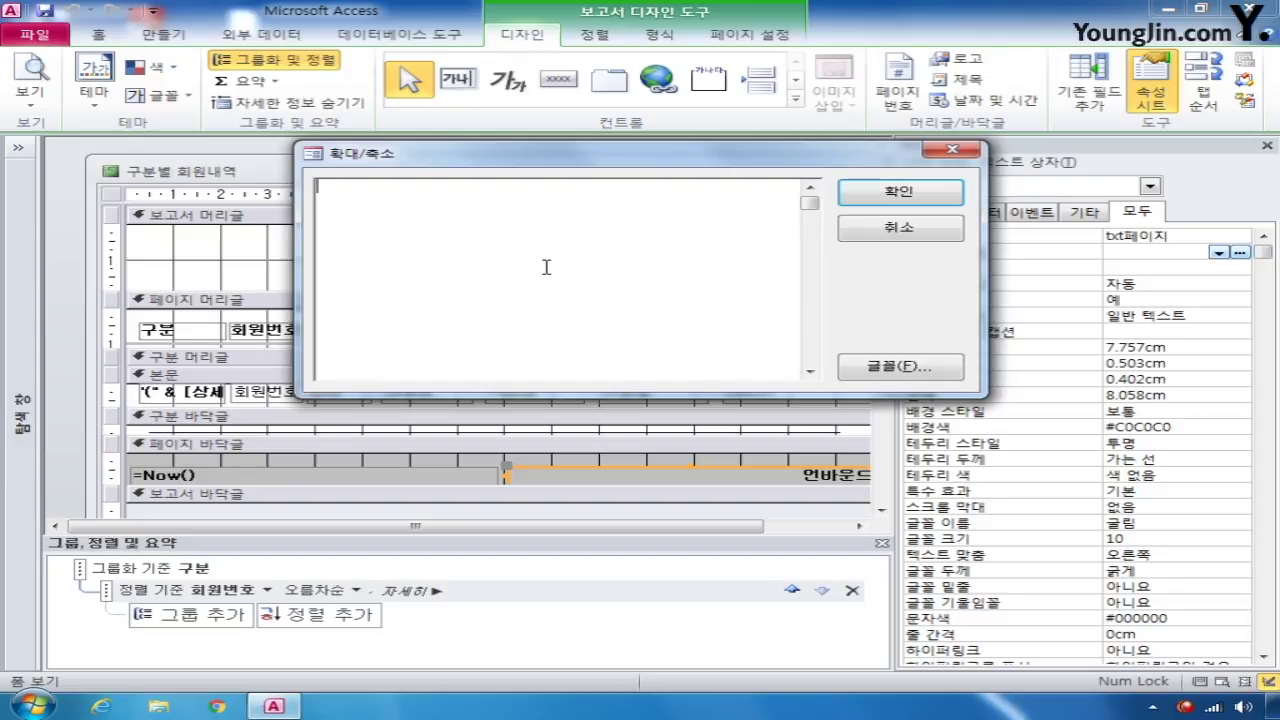
text(=[)
key(shift+Left)
key(BackSpace)
text("저)
text(전체)
text( " & )
text([pages)
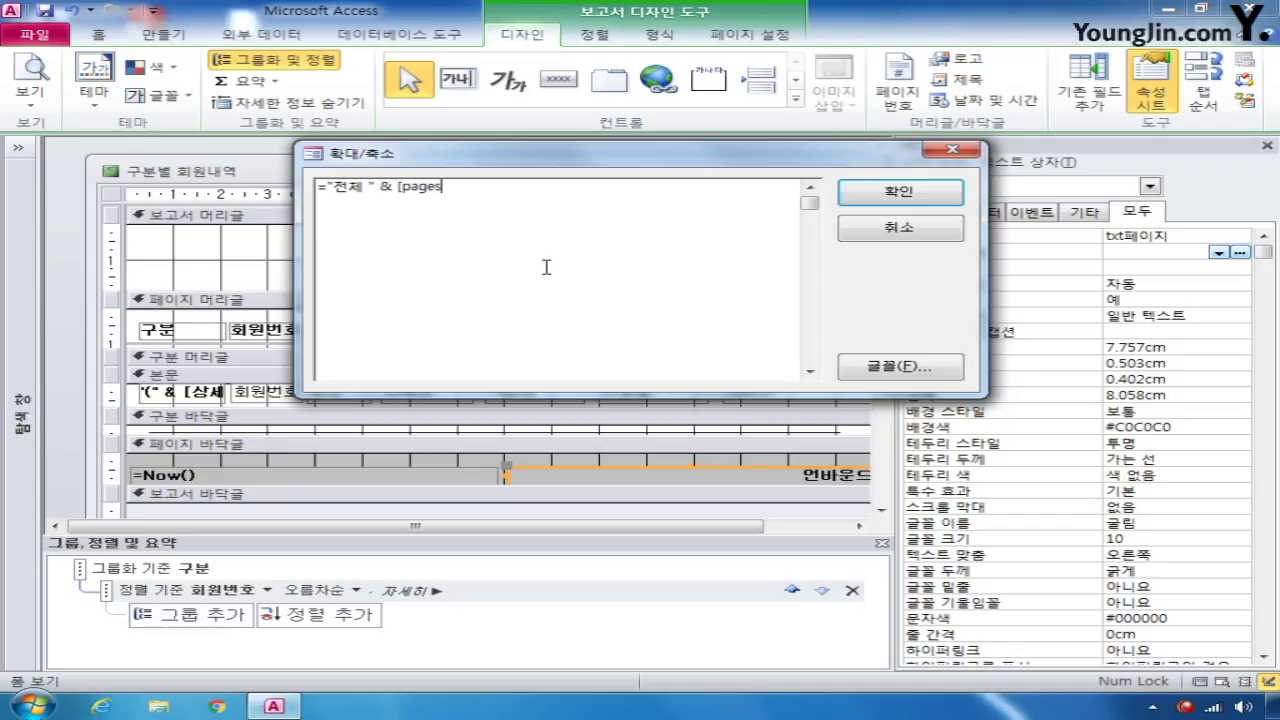
text(] & " 쪽중")
key(BackSpace)
text(" & [page)
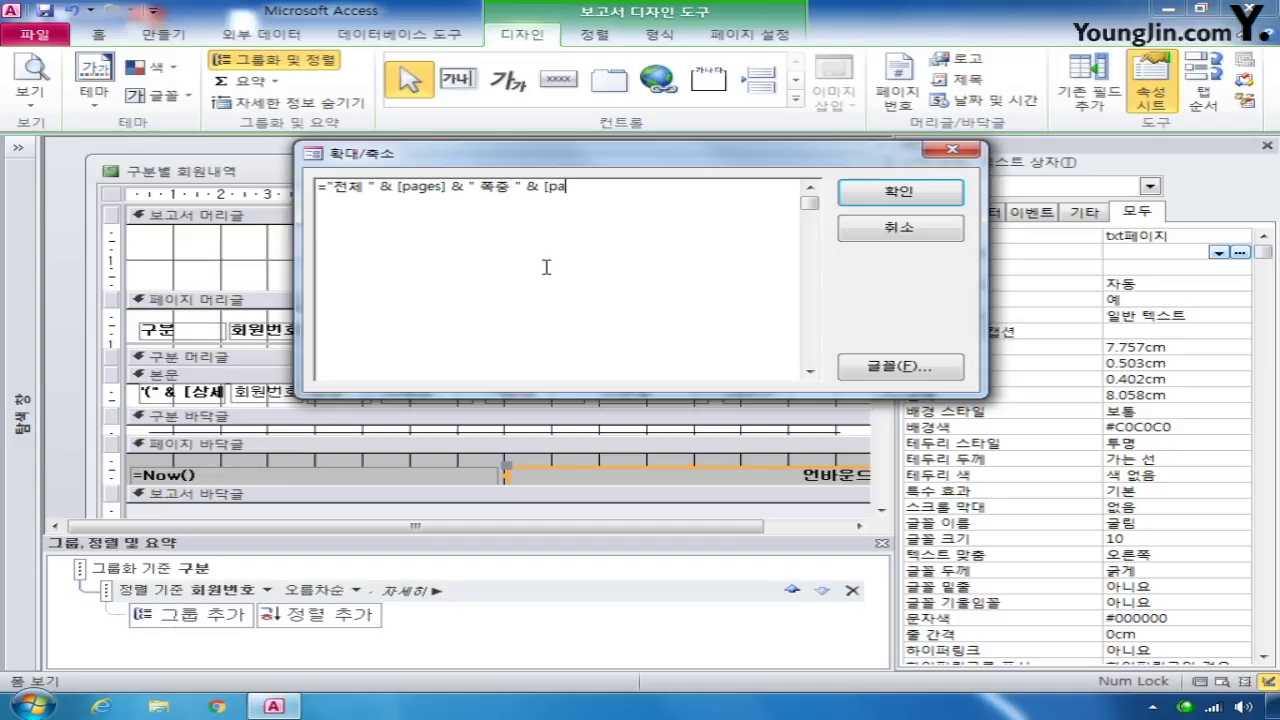
text(] & ")
text(Whr)
key(BackSpace)
key(BackSpace)
key(BackSpace)
text(쪽")
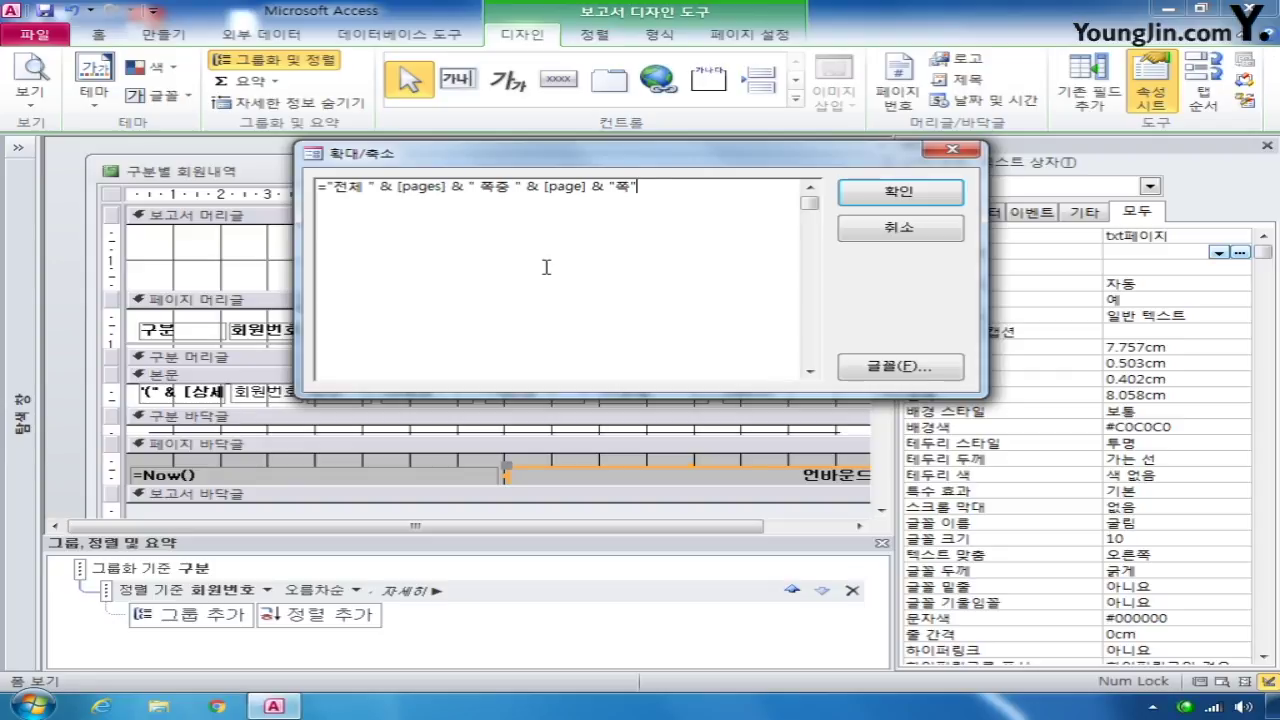
click(850, 197)
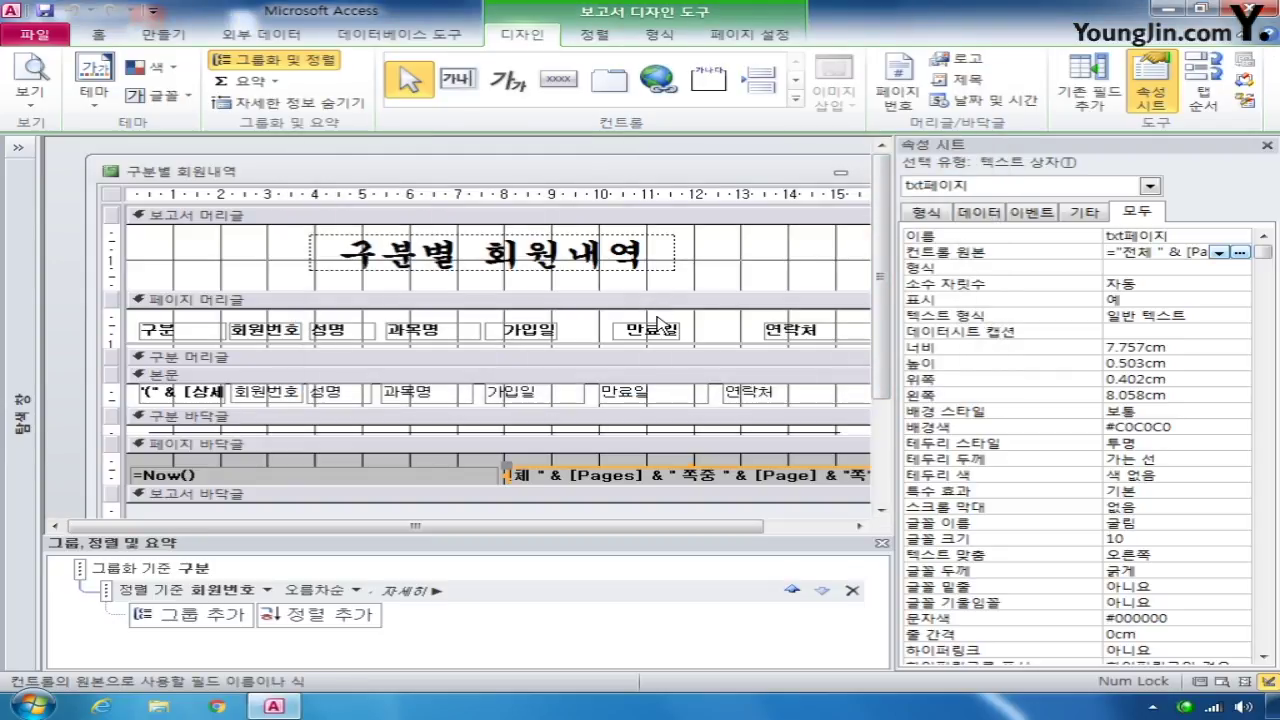
Close the 구분별 회원내역 report and save its design changes
drag(860, 172, 708, 174)
click(776, 172)
click(500, 405)
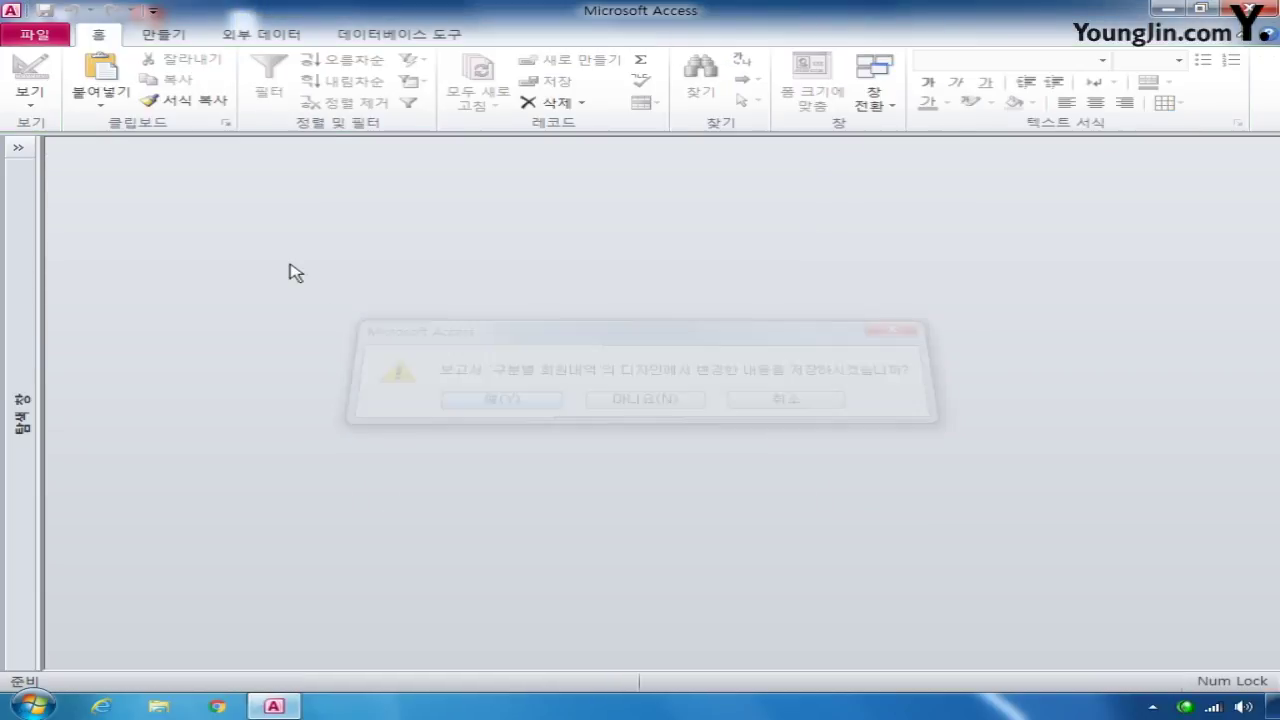
Open the 회원관리 form in design view
click(20, 148)
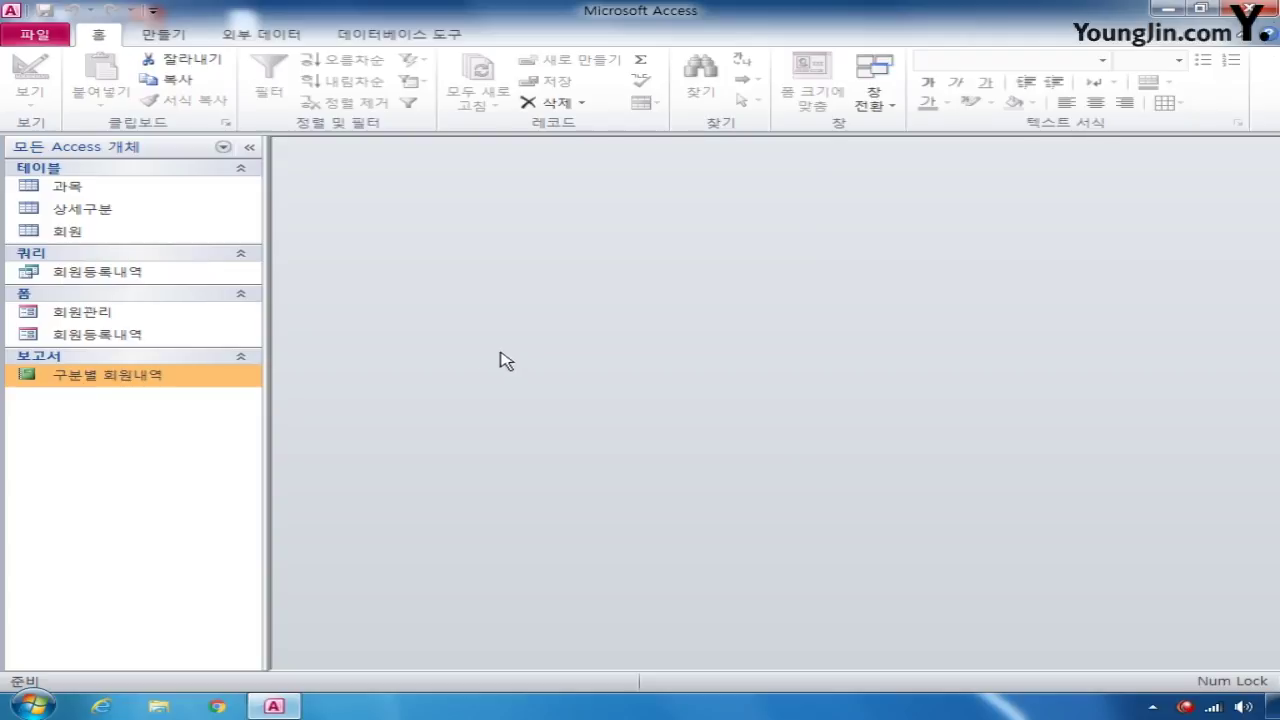
right_click(150, 313)
click(236, 370)
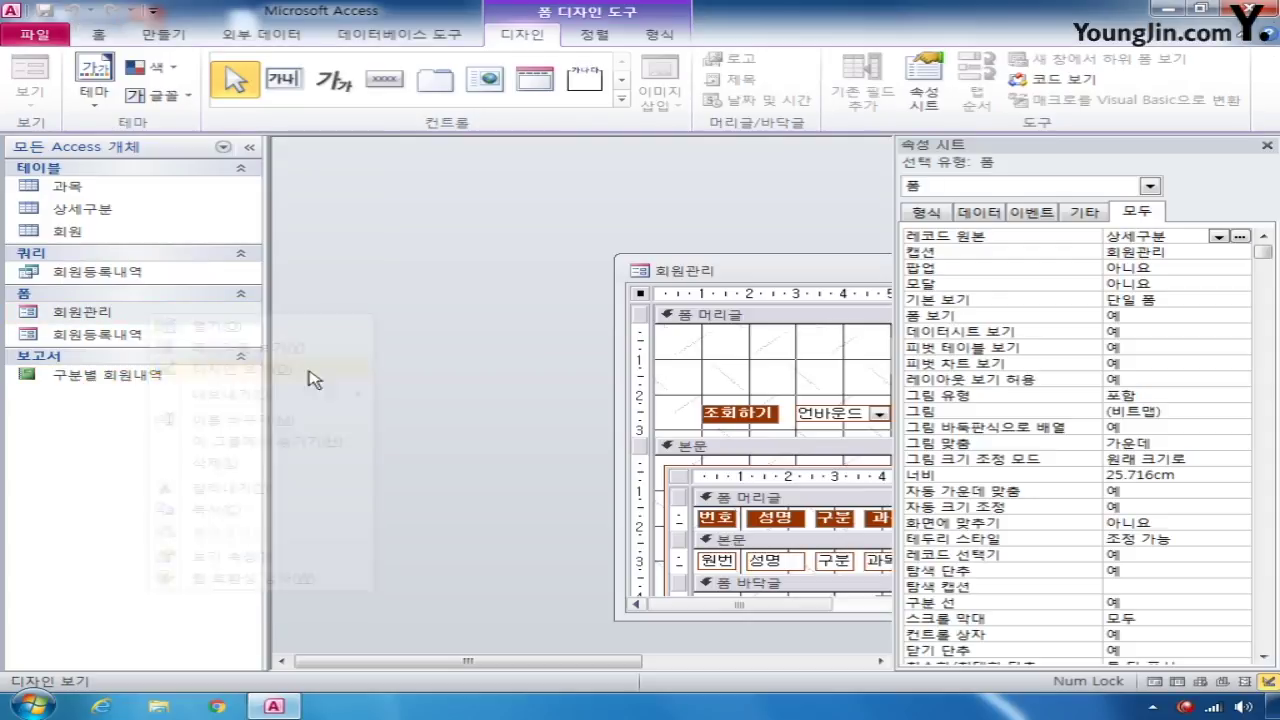
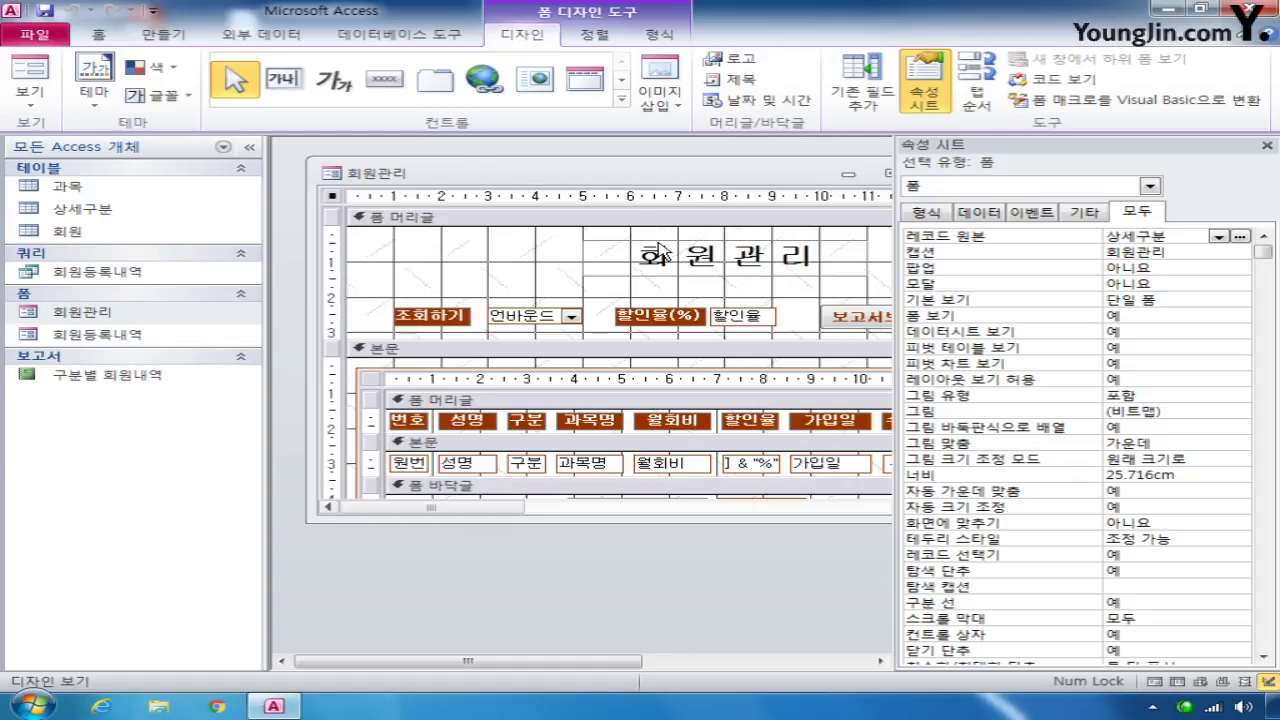
Create an On Change event procedure for the cmb조회 combo box and open its code
click(1148, 187)
click(1095, 208)
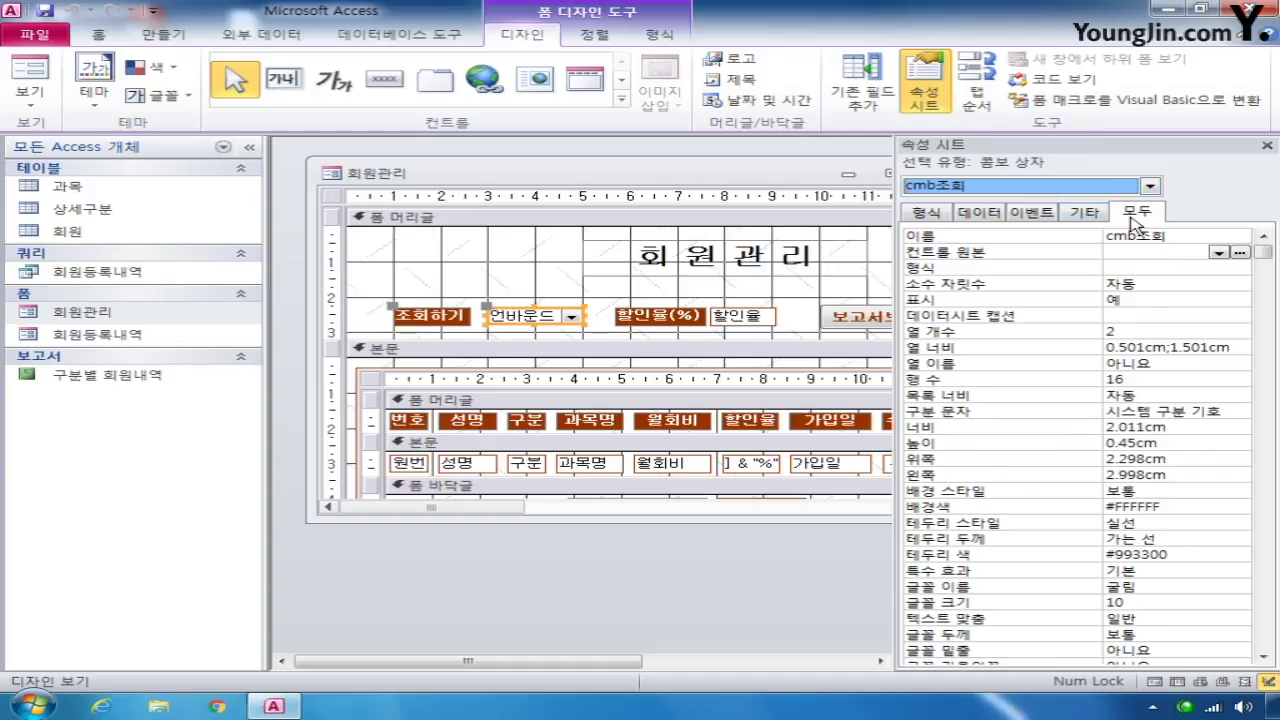
click(1030, 213)
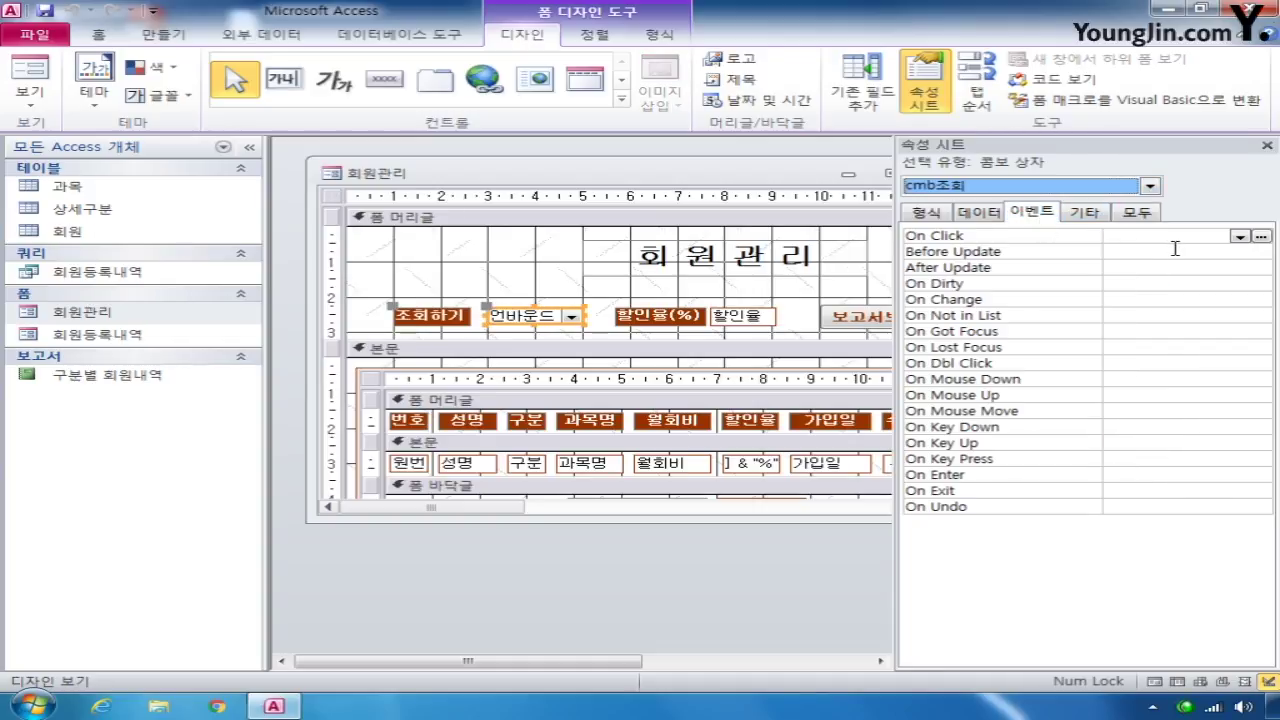
click(1130, 299)
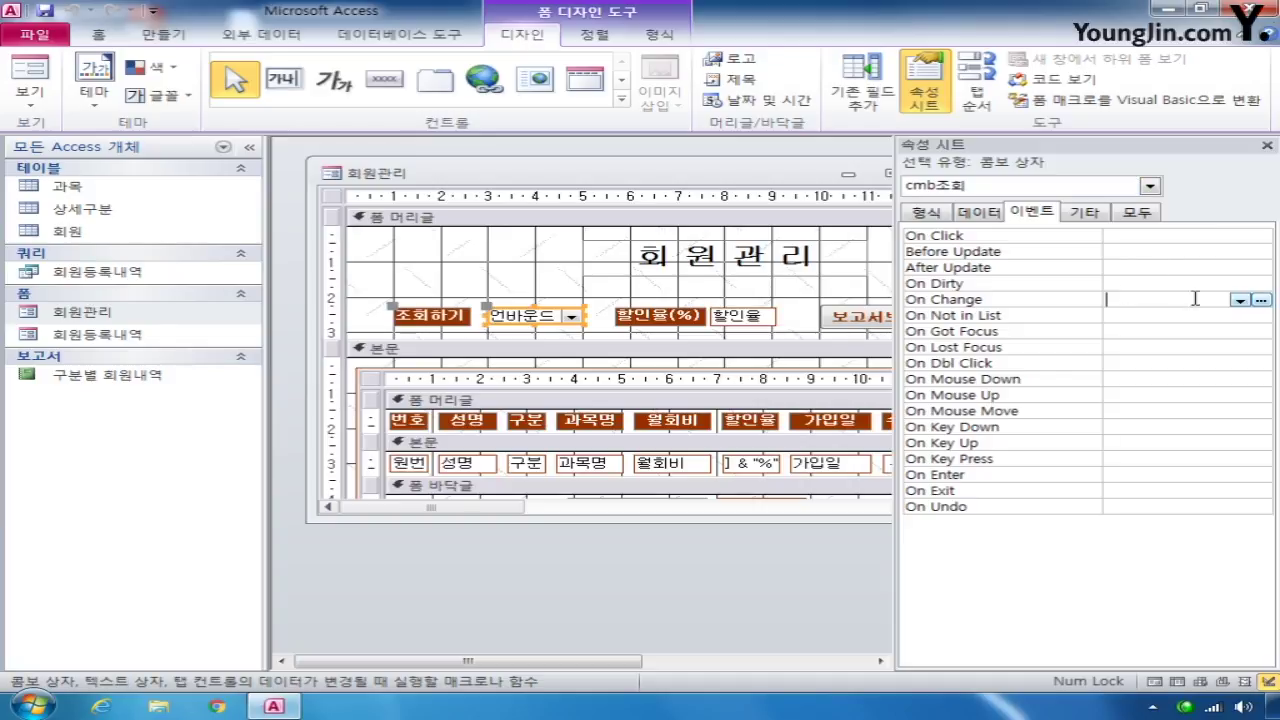
click(1240, 300)
click(1200, 315)
click(1262, 300)
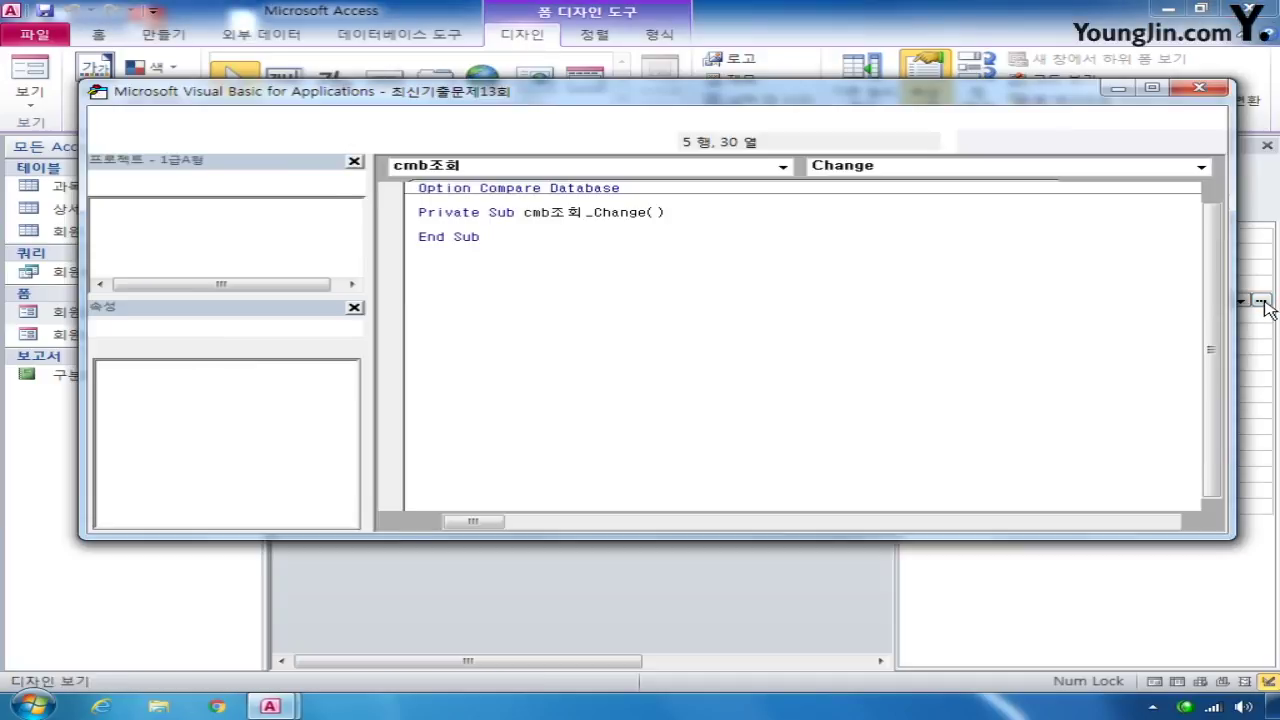
In the cmb조회_Change procedure, write the statement Me.Filter = "구분 = '" & cmb조회 & "'"
key(Return)
key(Return)
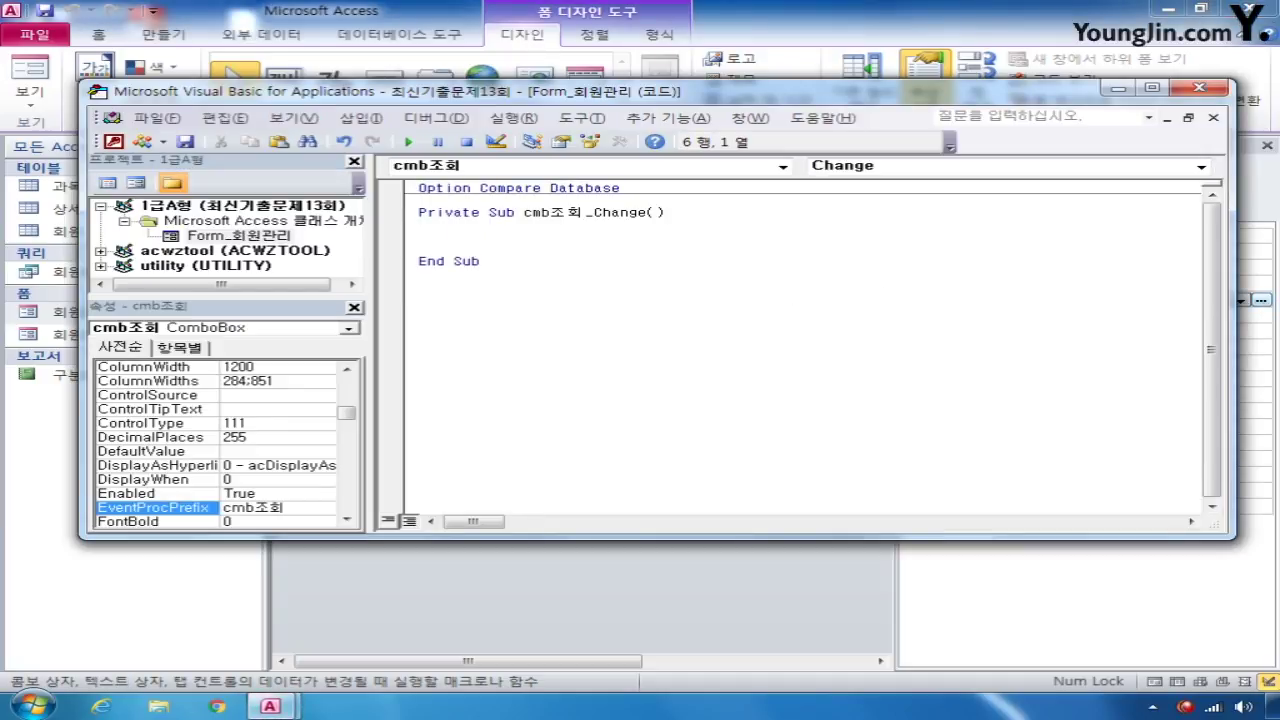
key(Up)
text(me.fil)
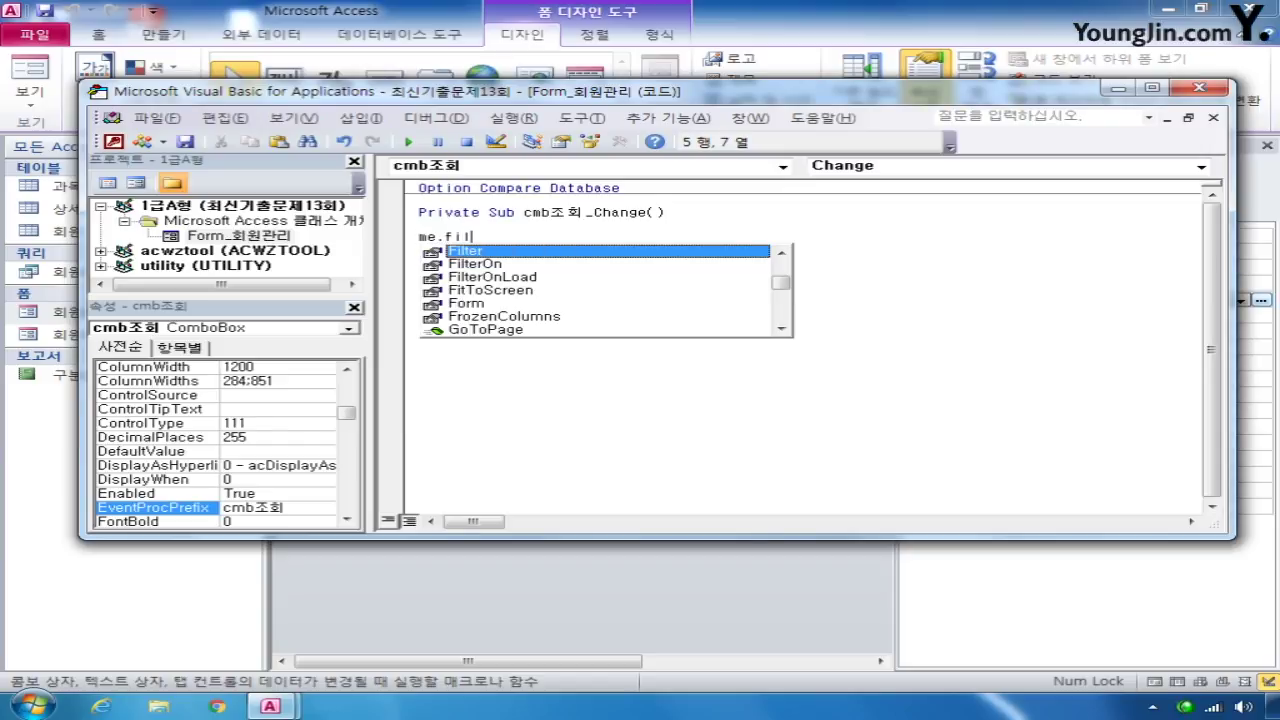
text(ter =)
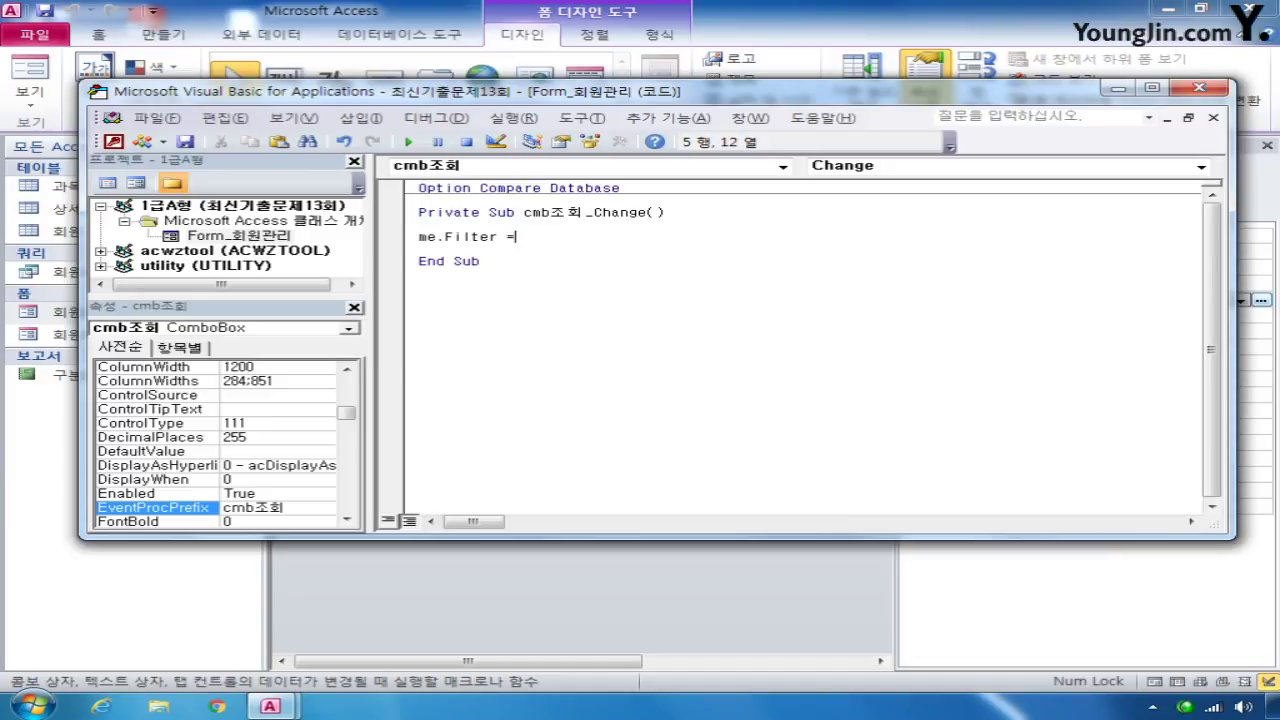
text( "구분)
text( = '')
text( & cmb)
text(조회 )
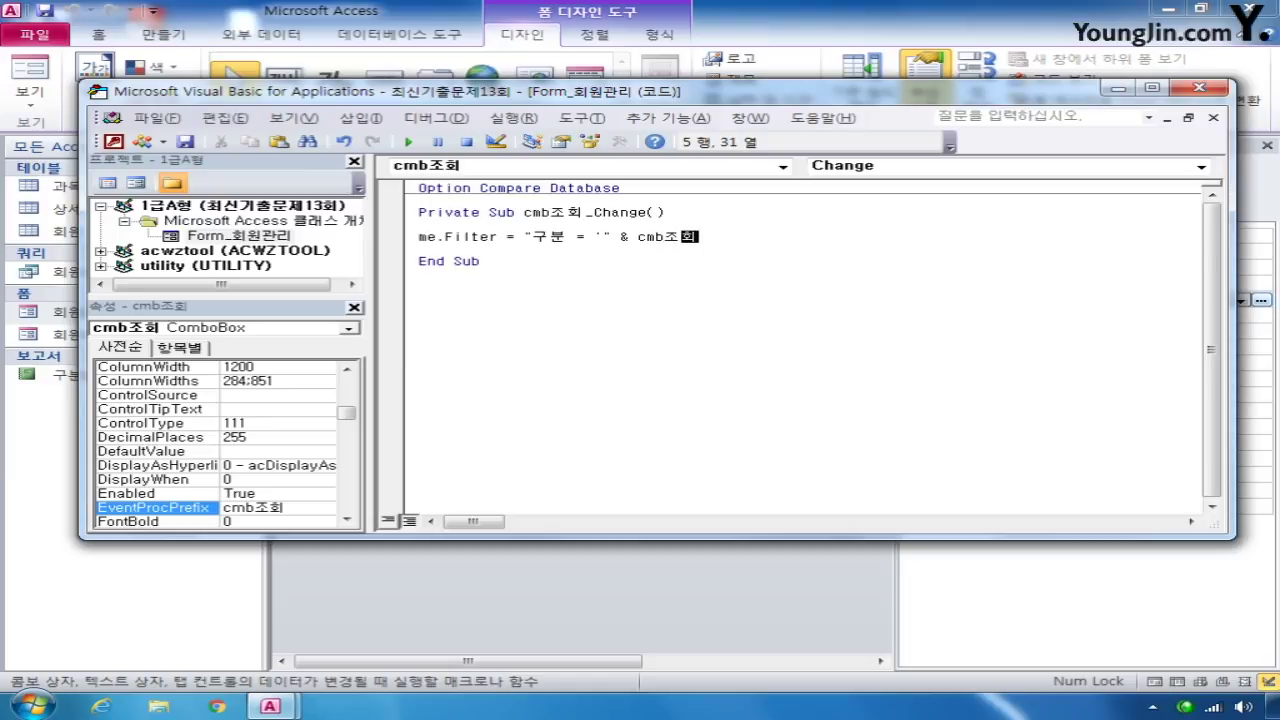
text(& "'")
key(Return)
Add the line Me.FilterOn = True below the filter statement
text(me)
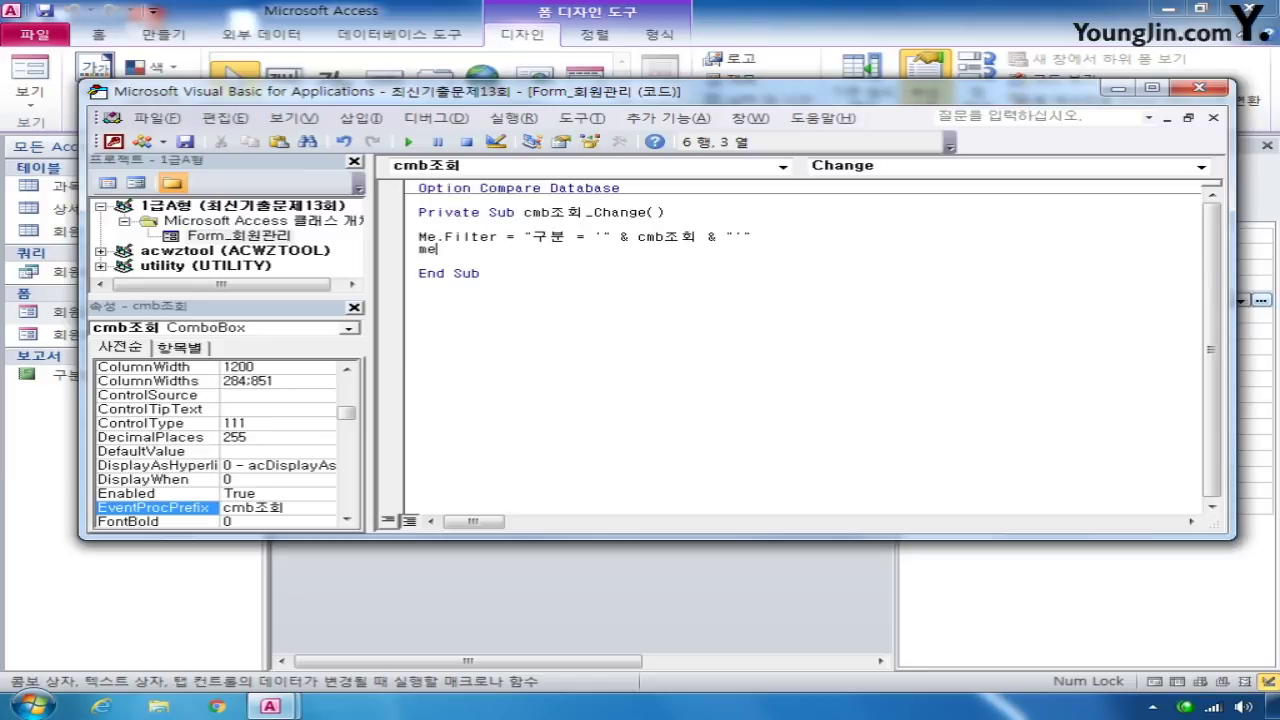
text(.filtero)
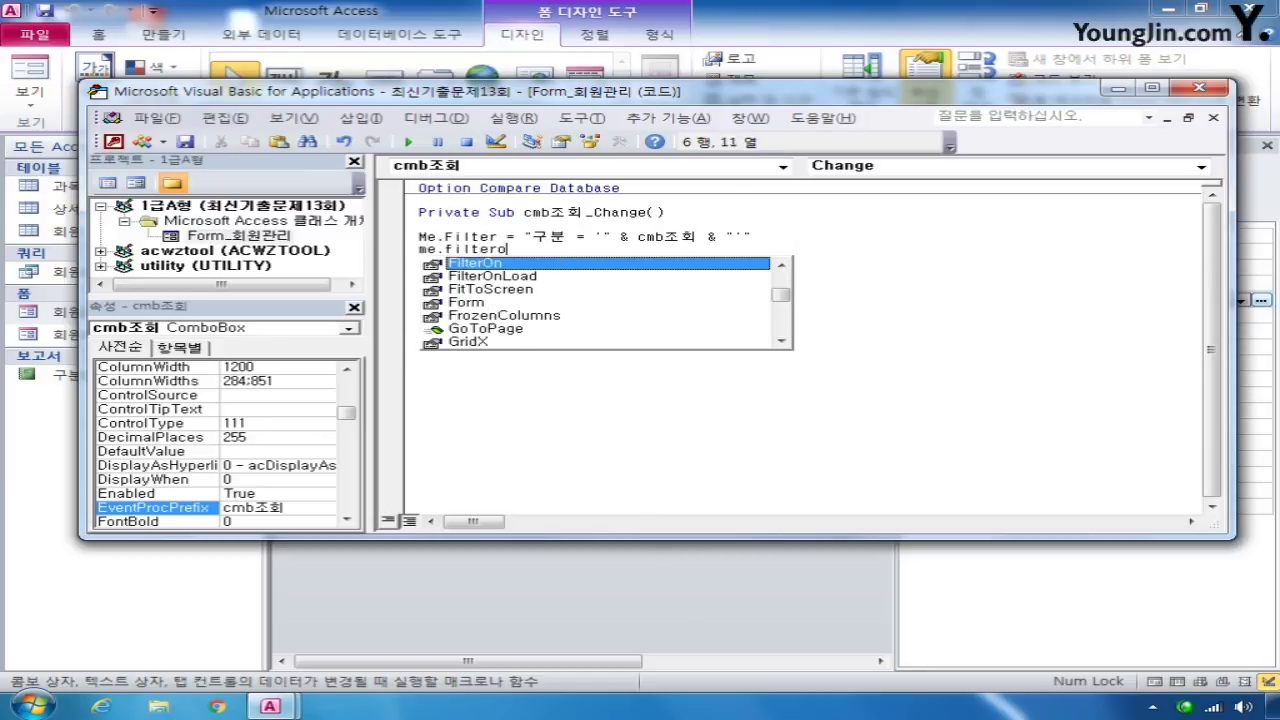
text(n = true)
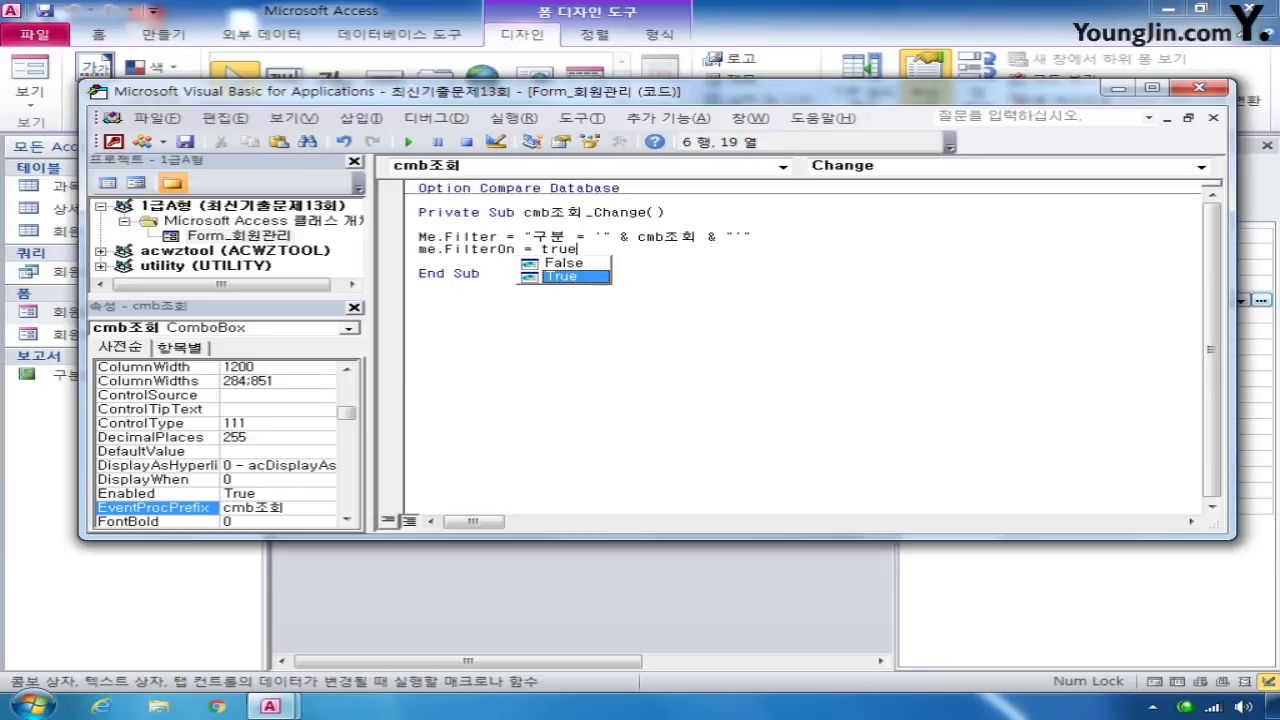
key(Down)
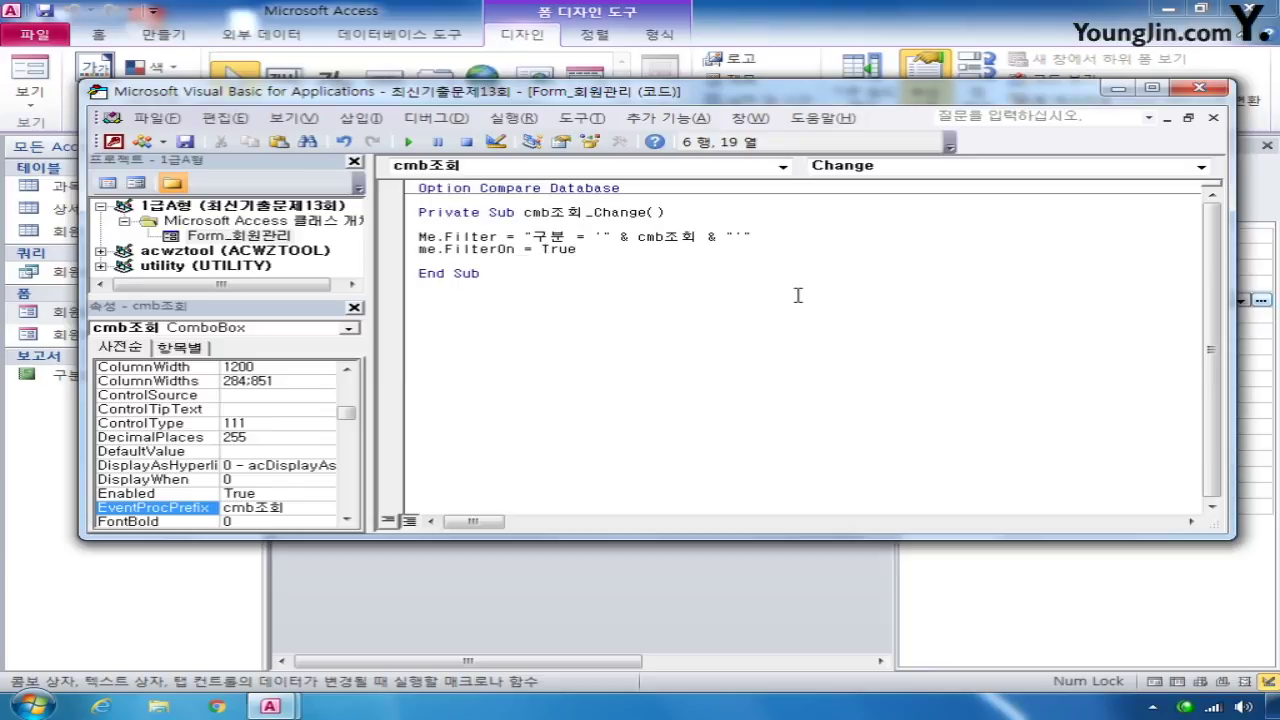
Close the code editor and the 회원관리 form, saving the form's design changes
click(1212, 89)
drag(793, 173, 539, 189)
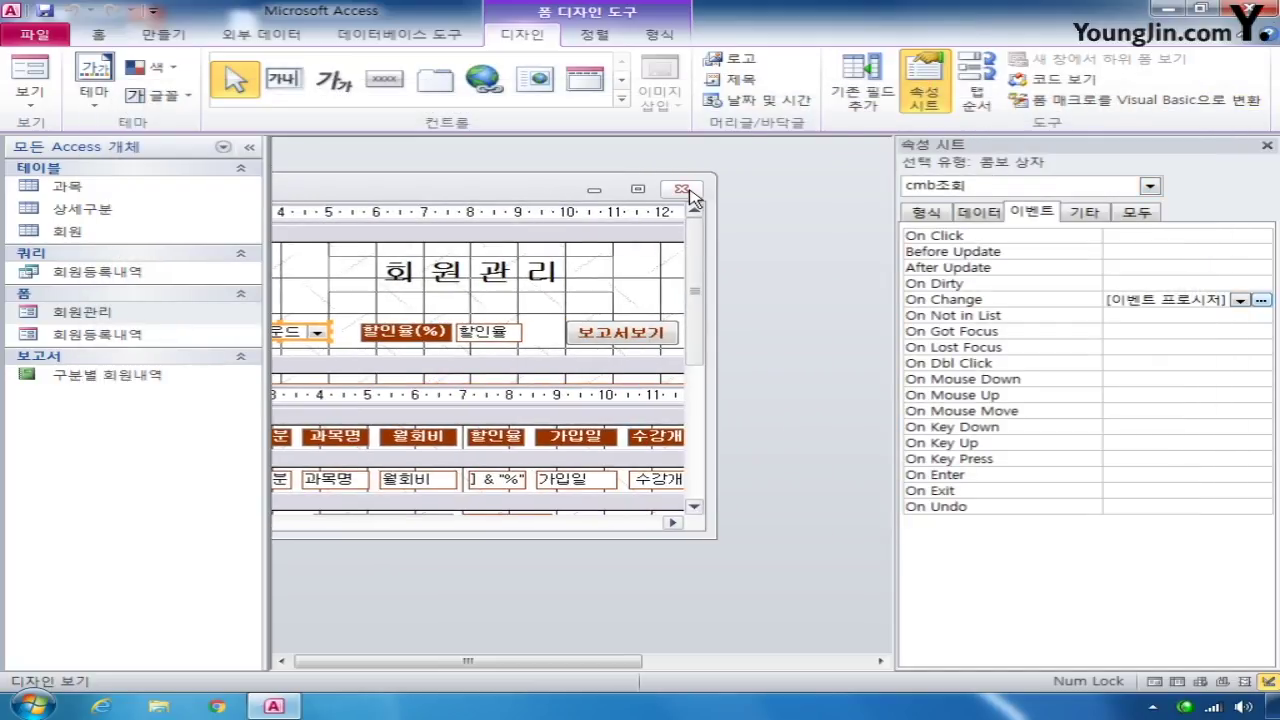
click(681, 189)
click(513, 401)
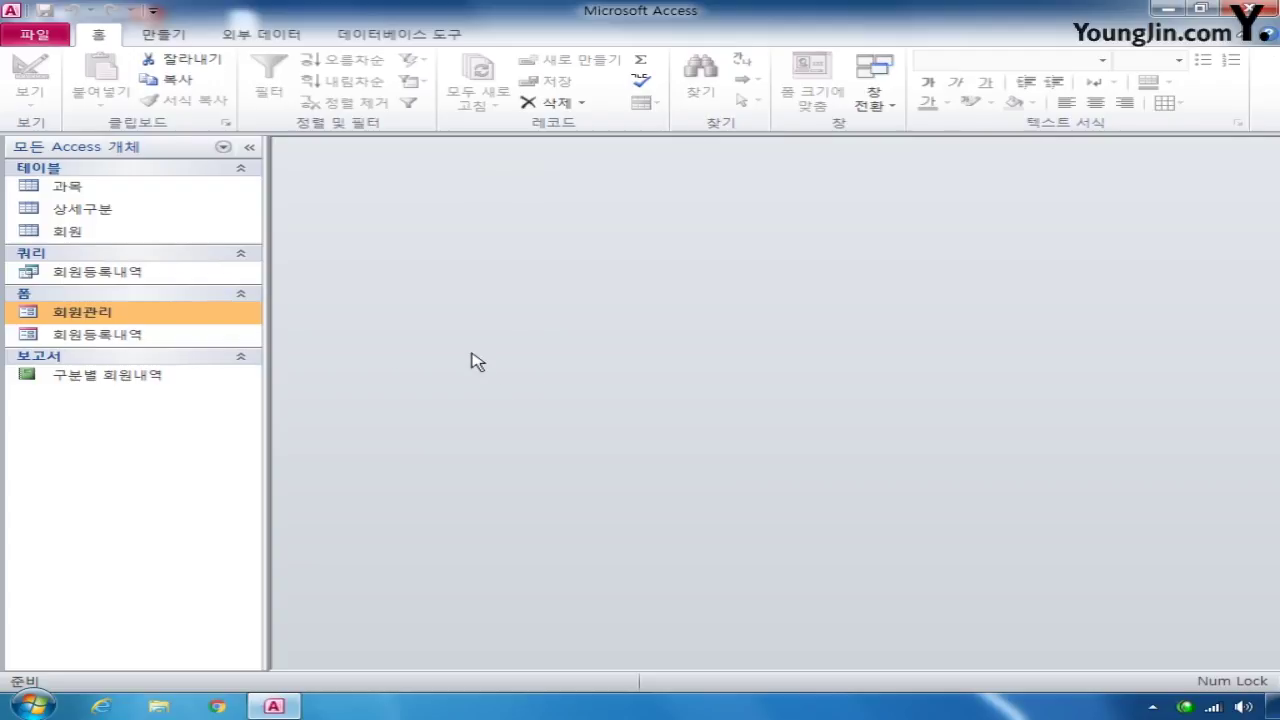
Reopen the 회원관리 form in design view and create an On Click event procedure for the cmd보고서 button, opening its code
right_click(140, 310)
click(225, 359)
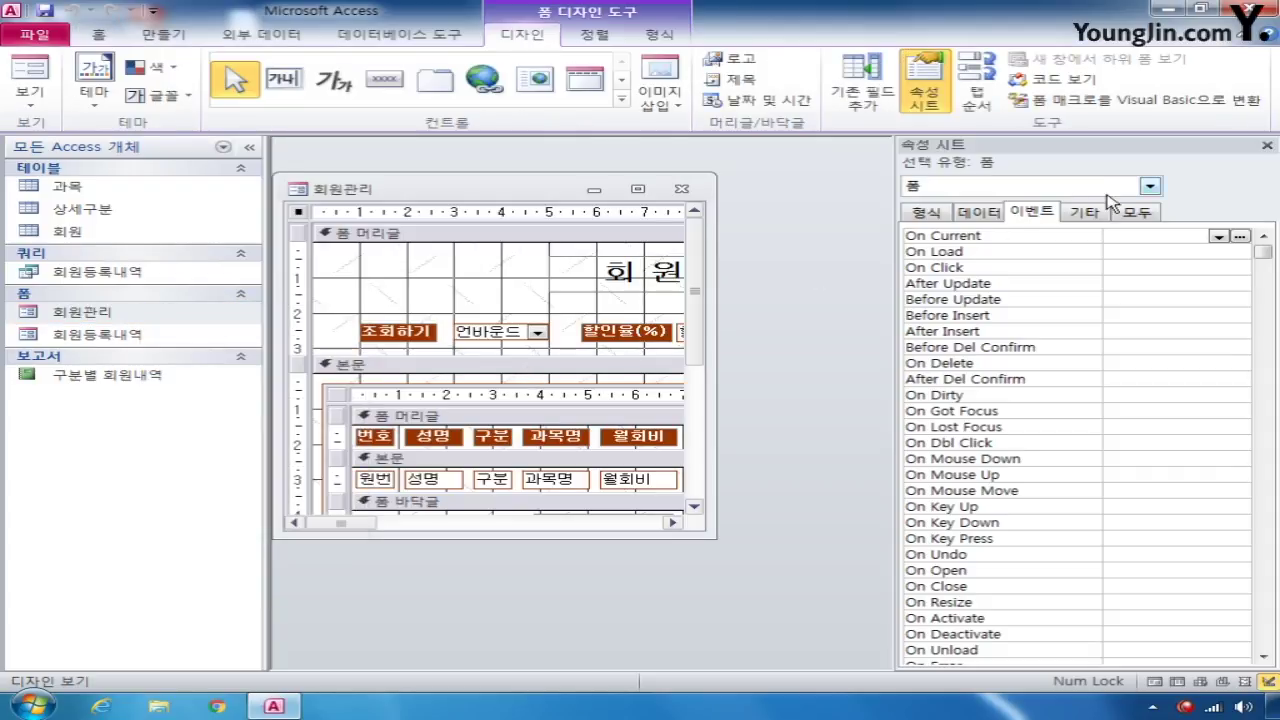
click(1150, 187)
click(940, 207)
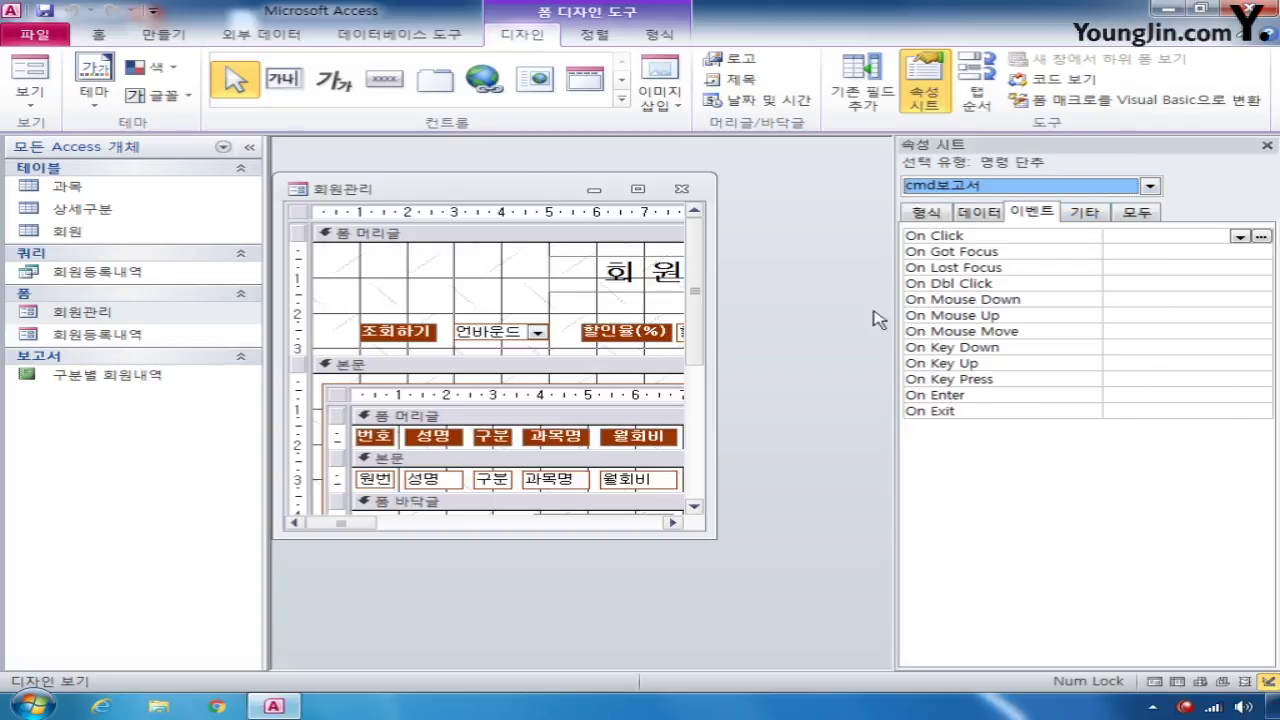
drag(362, 530, 470, 523)
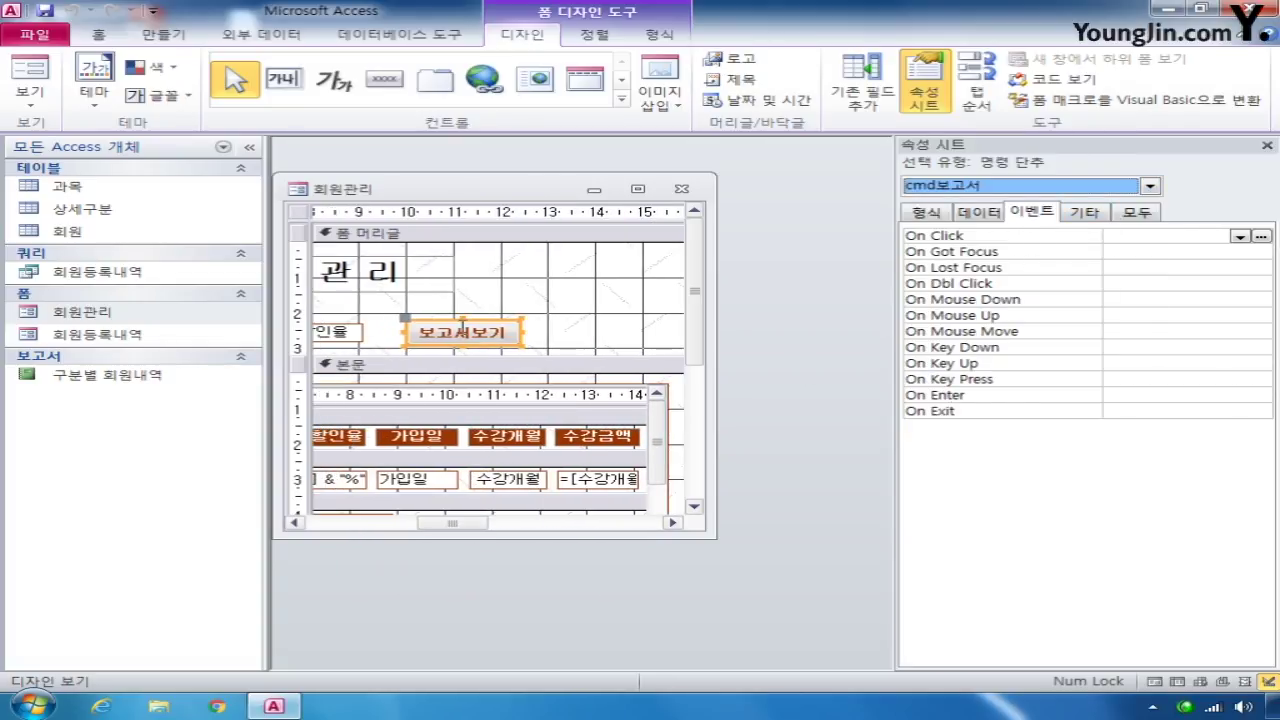
click(1239, 237)
click(1220, 252)
click(1261, 236)
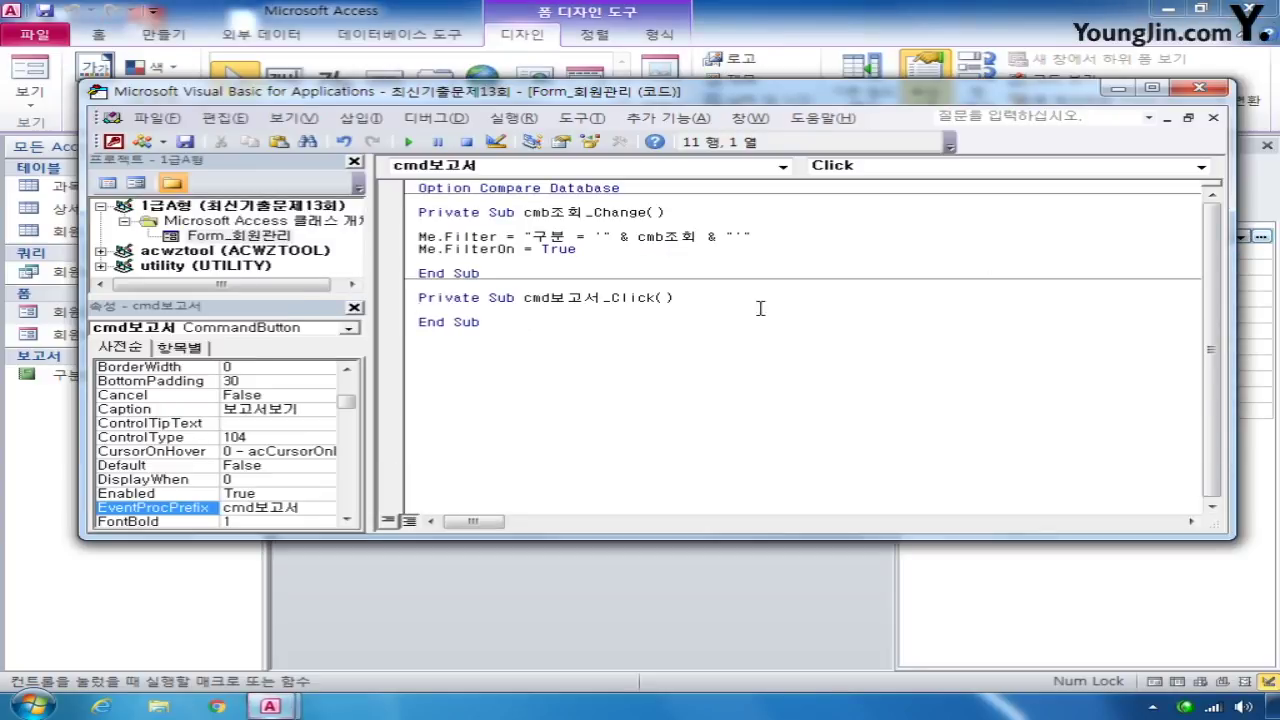
In the cmd보고서_Click procedure, write a DoCmd.OpenReport call for the report "구분별 회원내역"
key(Return)
key(Return)
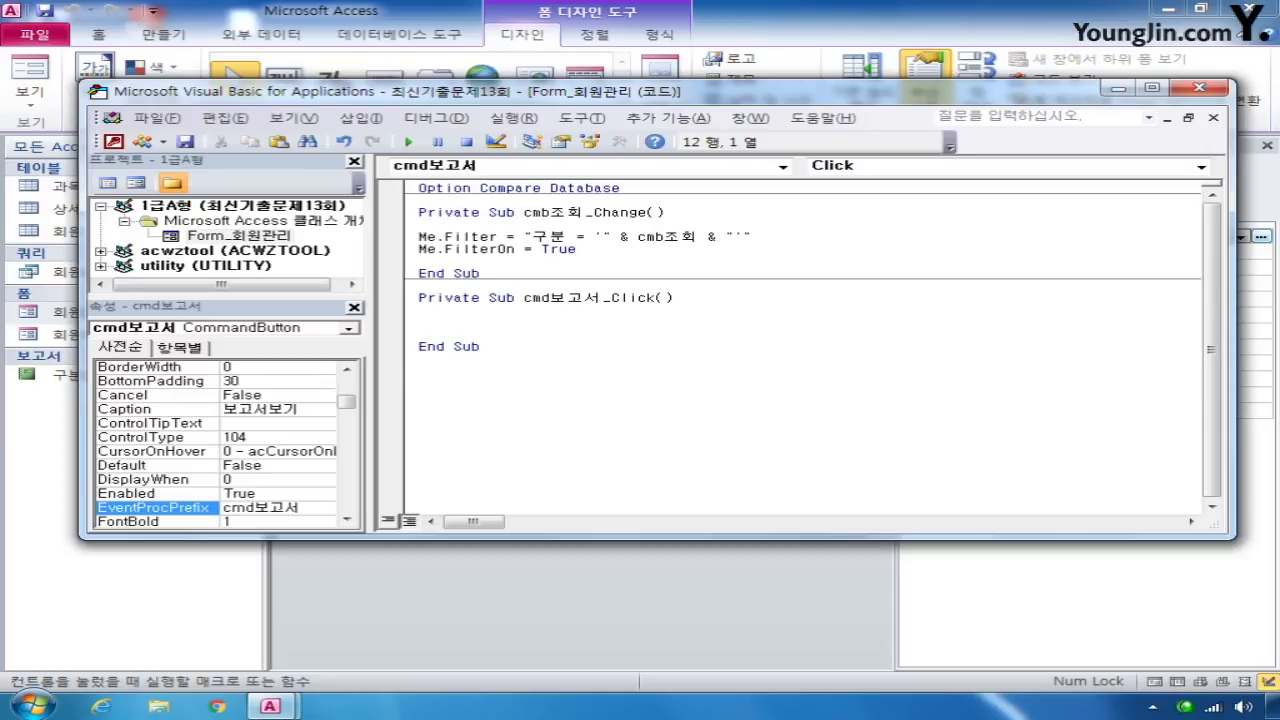
text(애)
text(docmd.op)
text(enre)
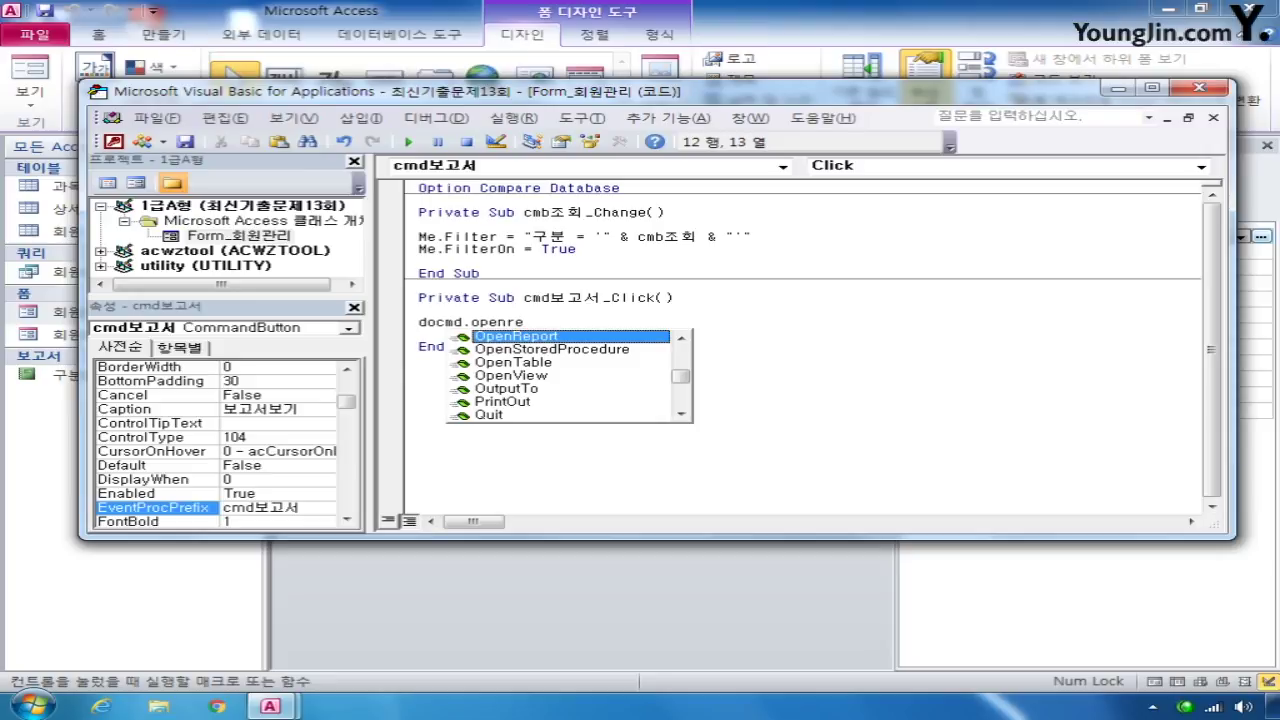
key(Tab)
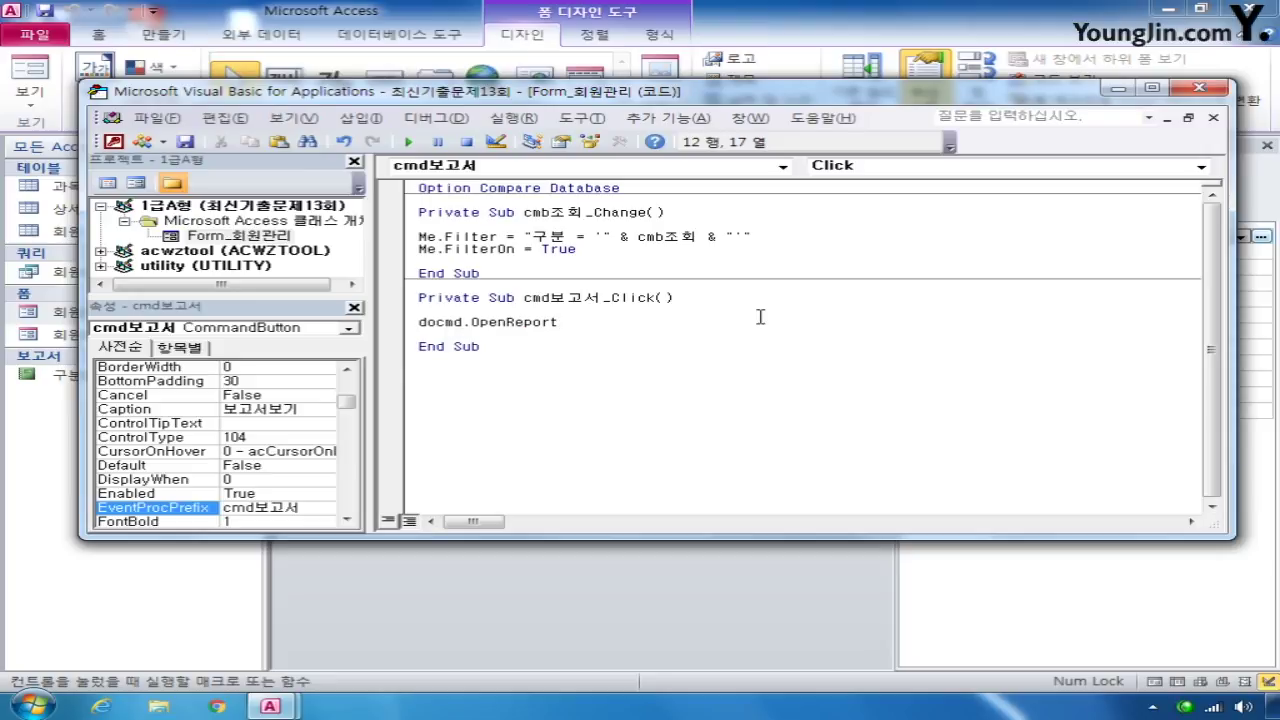
text(")
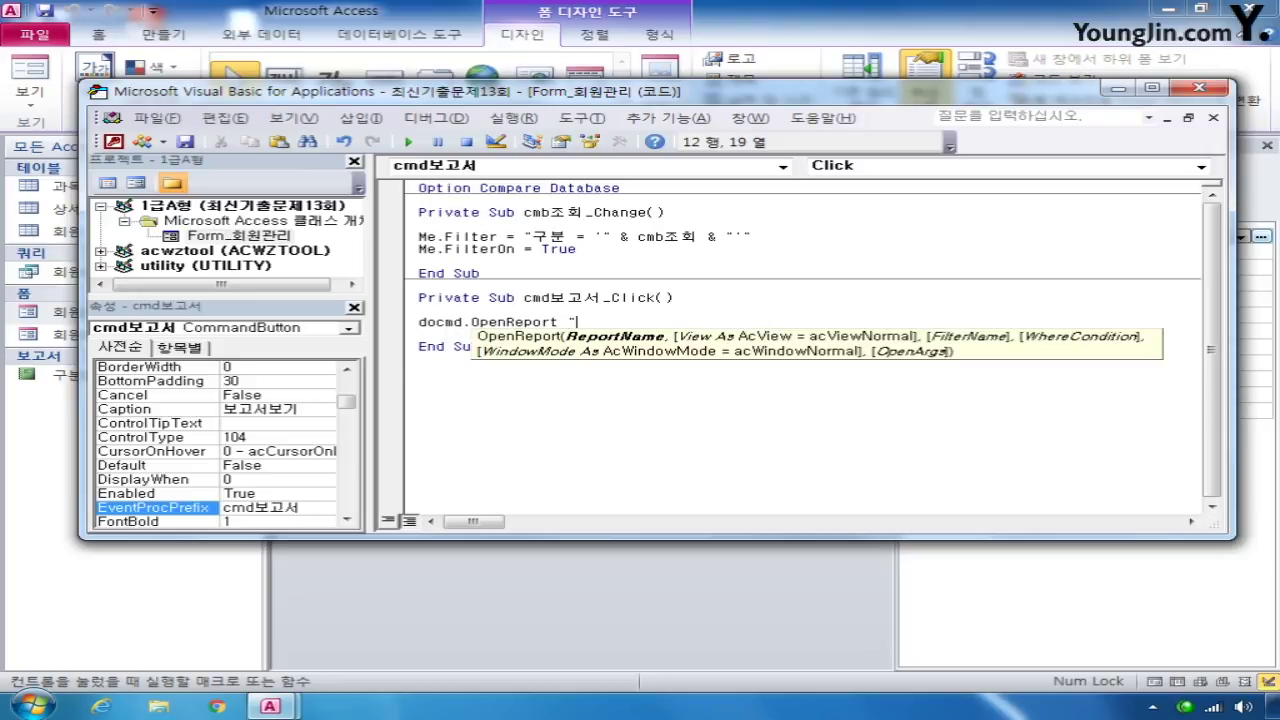
text(구부)
text(분별 회원ㄴ)
text(내역")
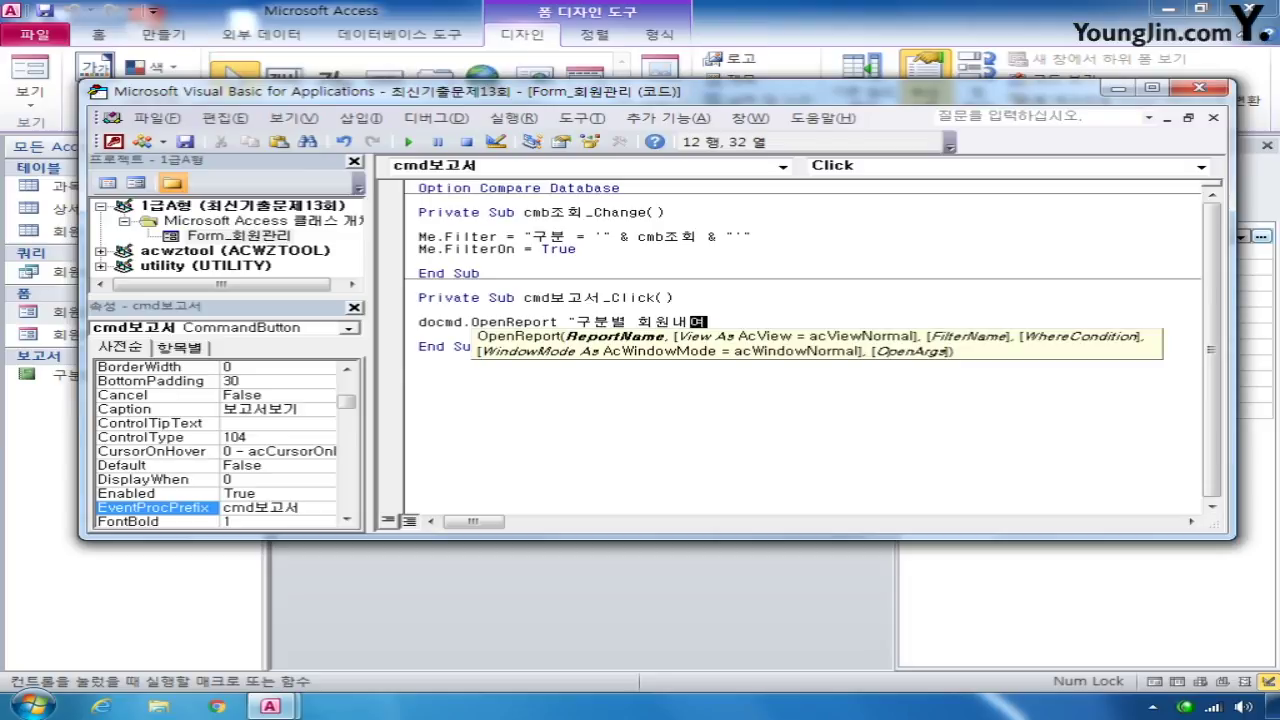
Complete the OpenReport statement with acViewPreview as its view argument
text(,)
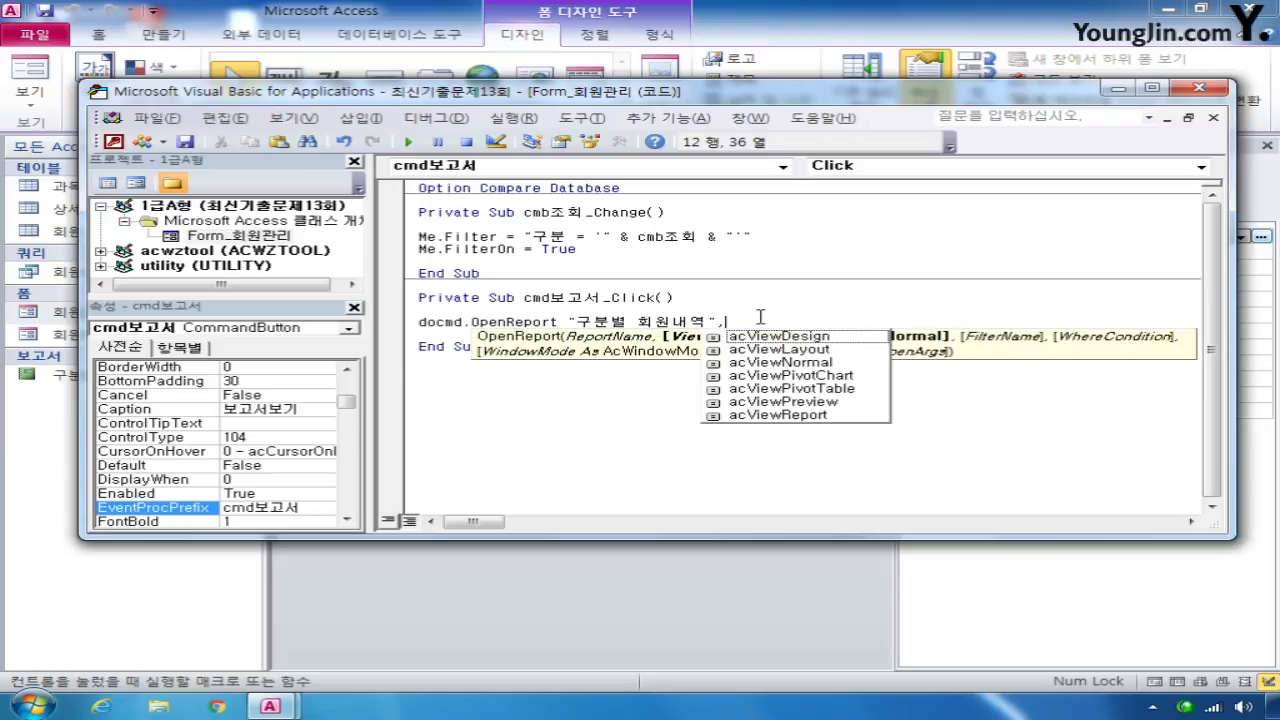
key(Down)
key(Down)
key(Down)
key(Down)
key(Down)
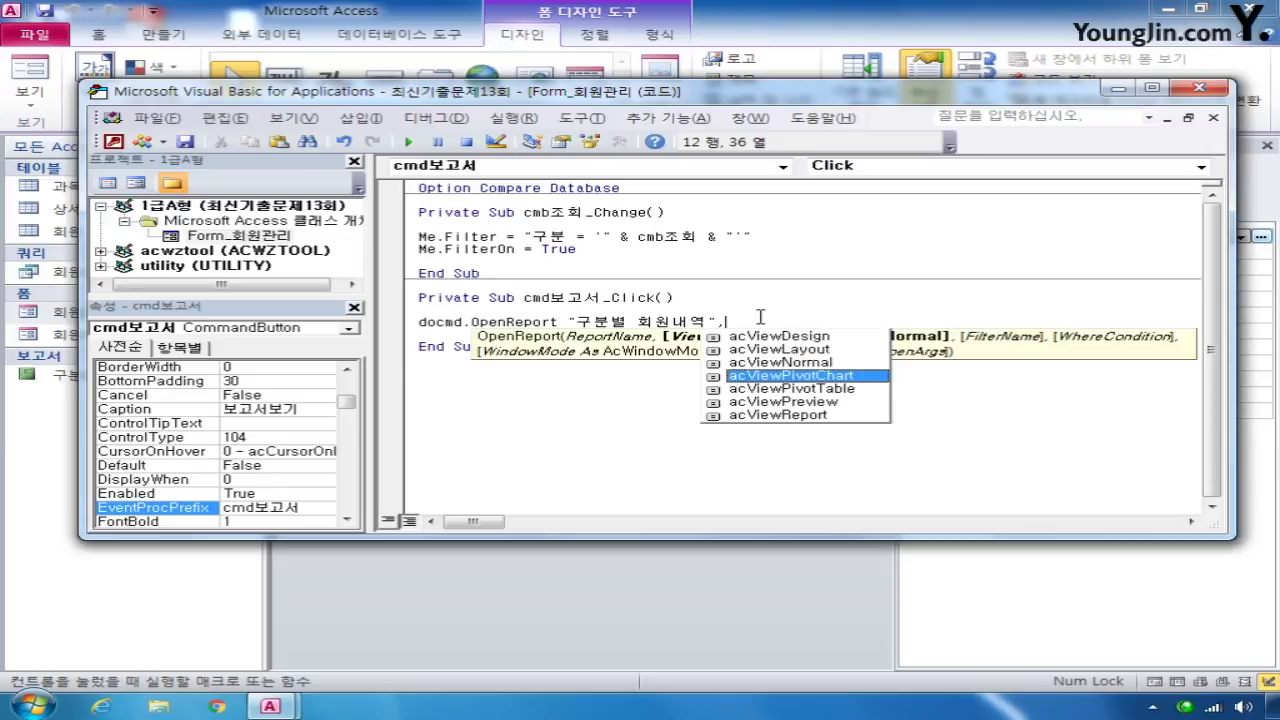
key(Tab)
key(Return)
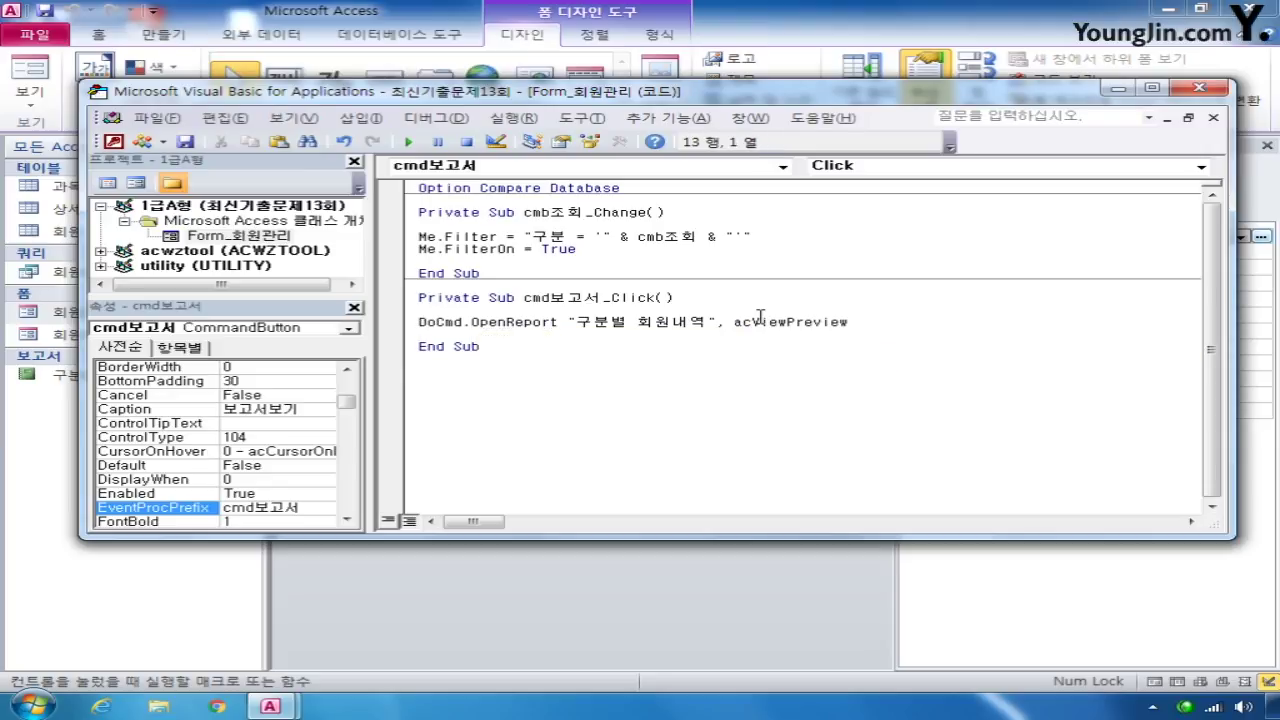
Close the code editor and the 회원관리 form
click(1200, 87)
click(681, 188)
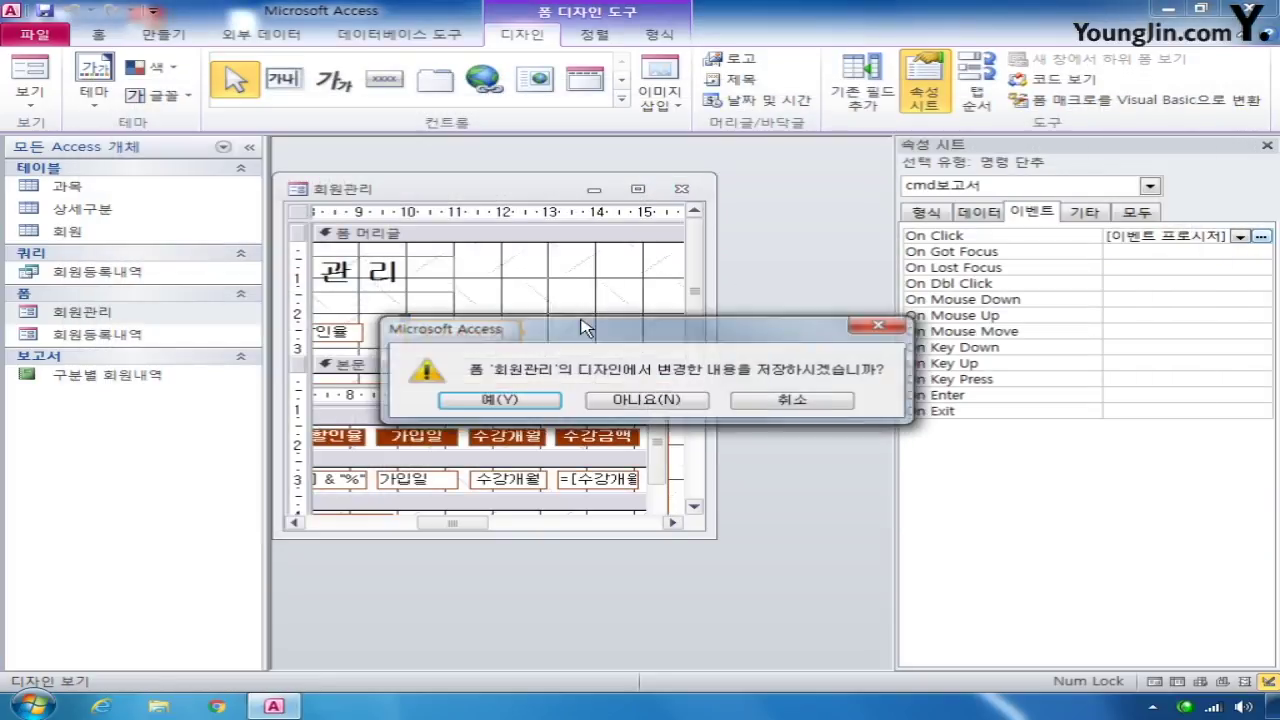
click(655, 397)
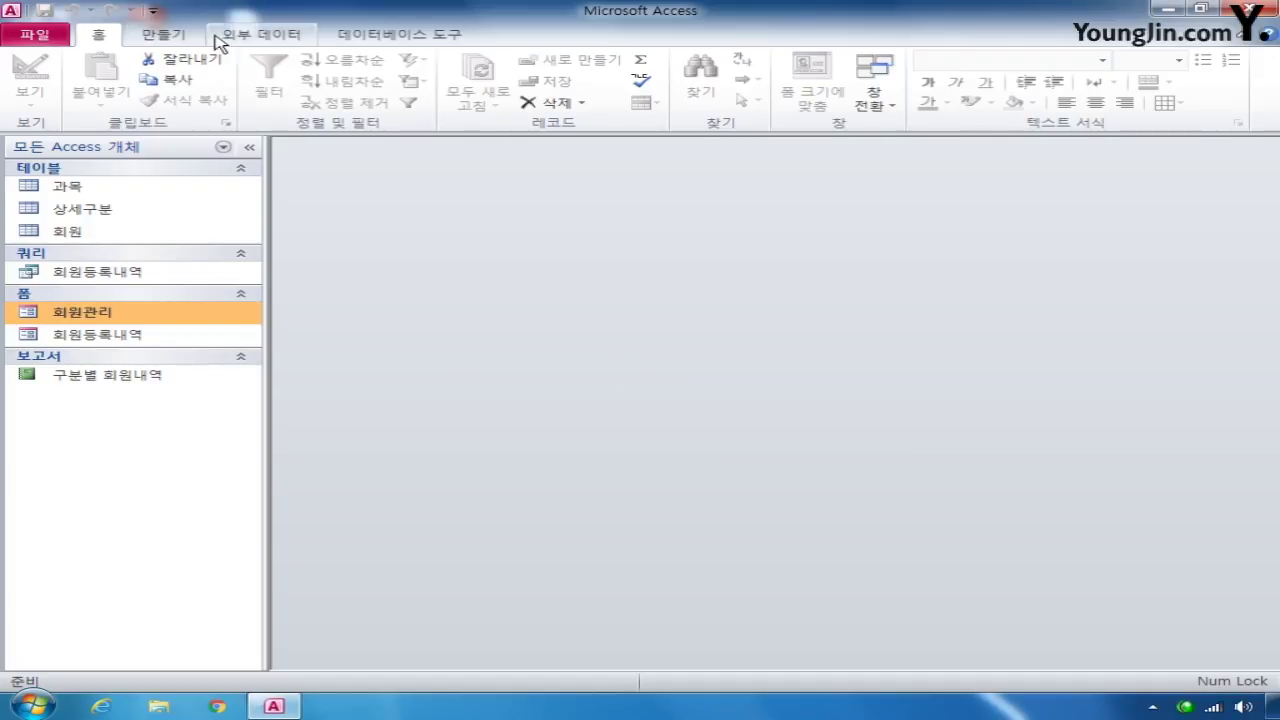
Create a new query in design view containing the 회원 and 과목 tables
click(166, 38)
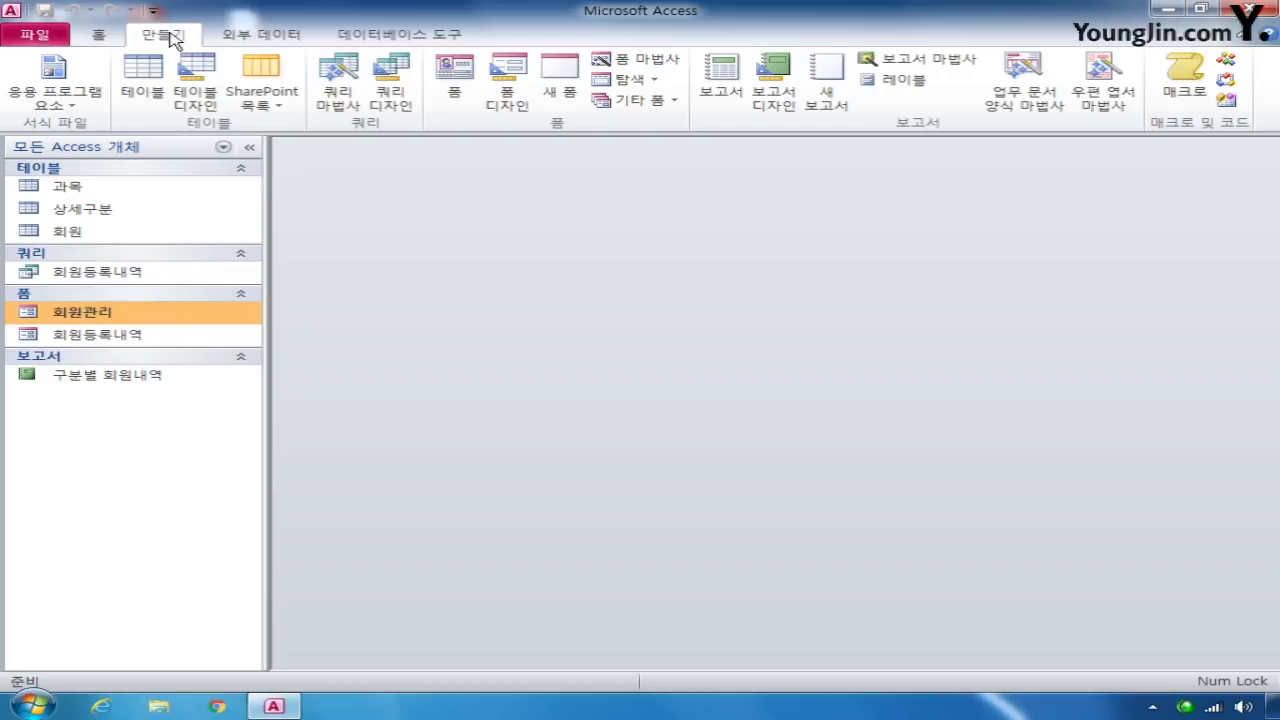
click(392, 100)
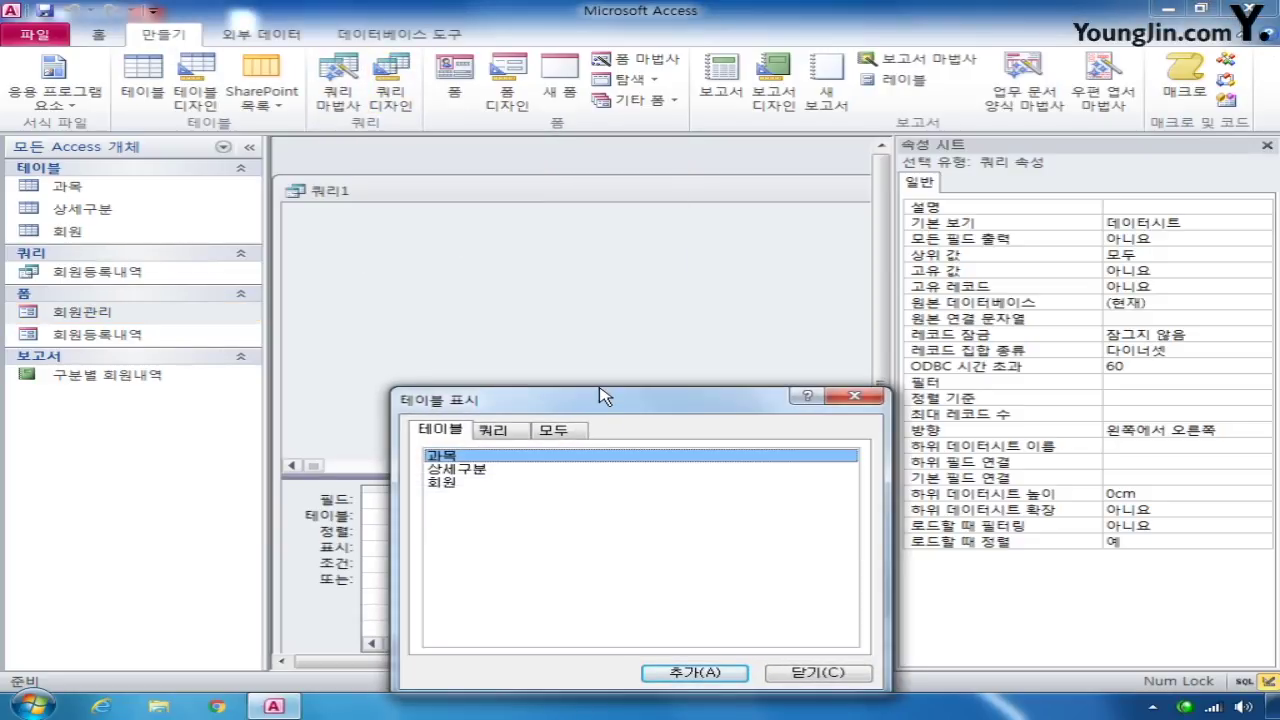
double_click(480, 485)
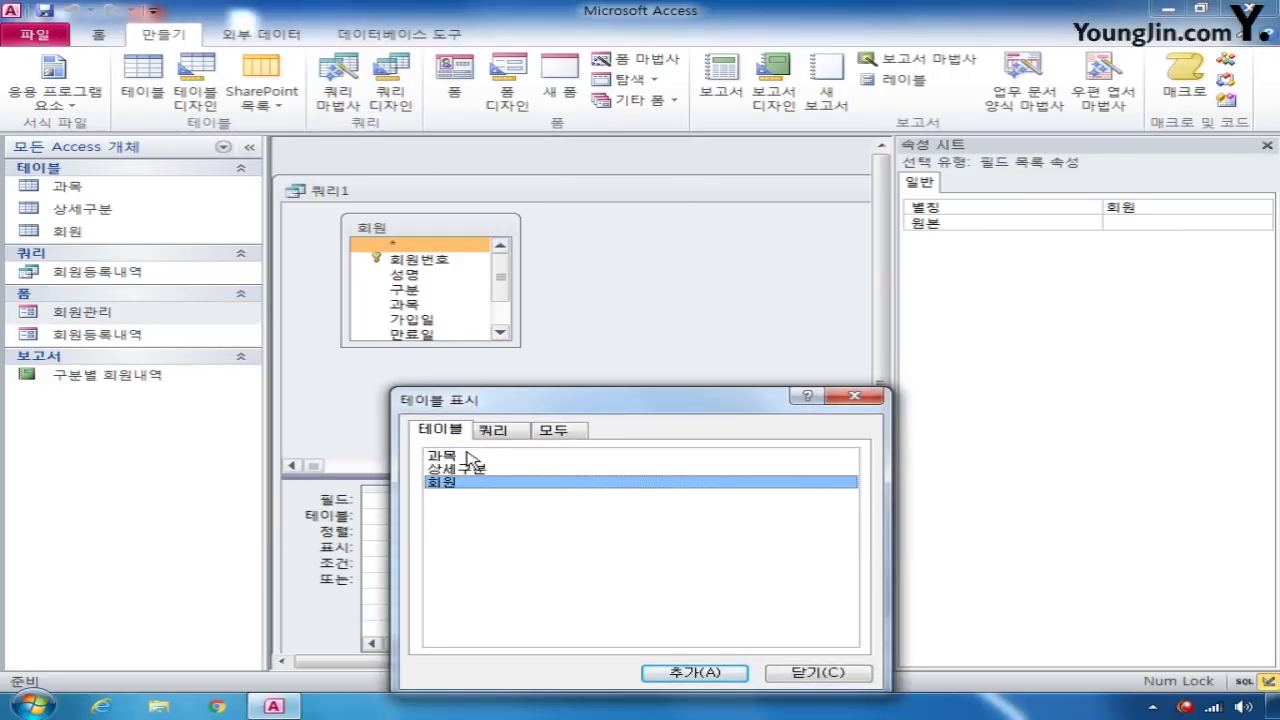
double_click(470, 456)
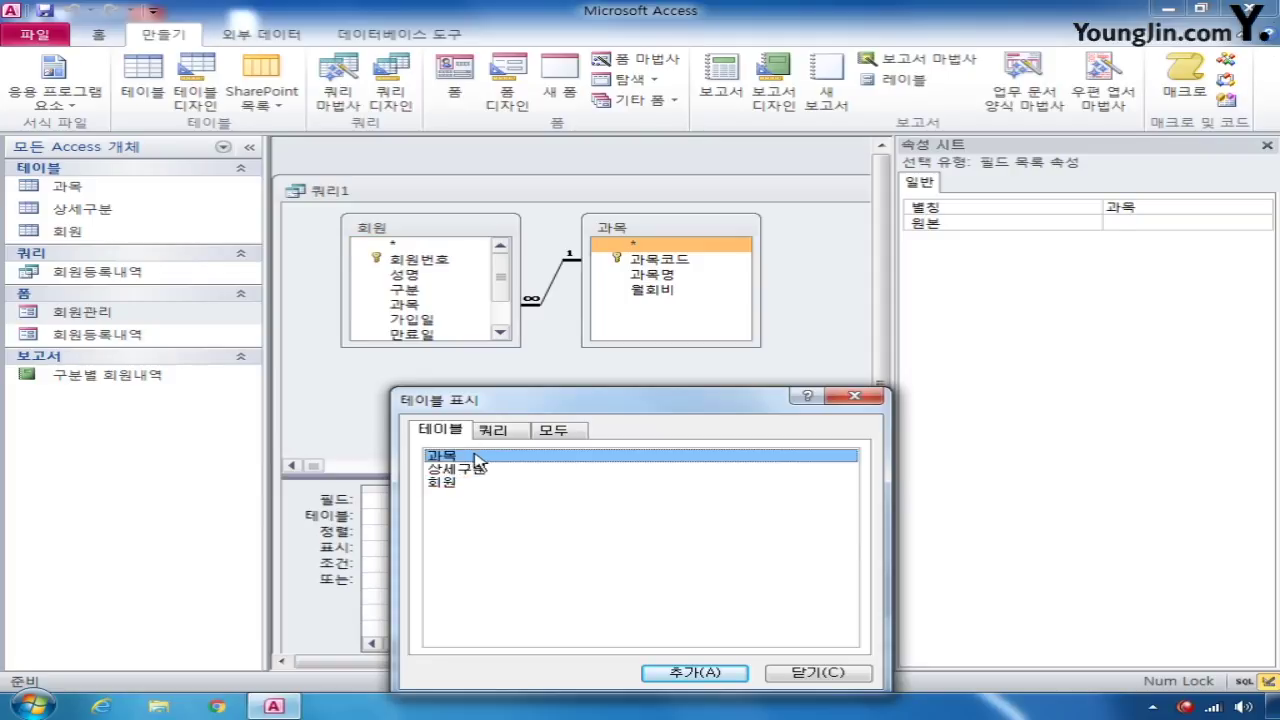
click(815, 674)
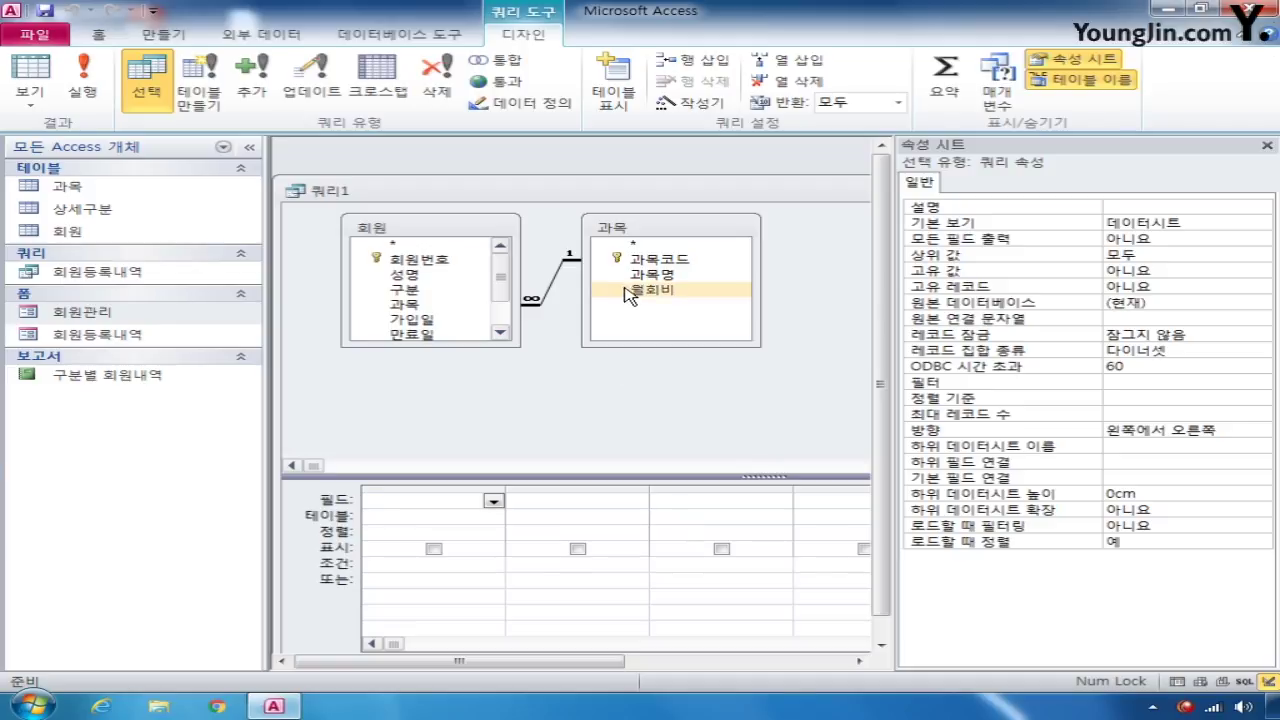
Add 가입일 to the query's first column as the expression month([가입일]) and widen the column to fit it
double_click(435, 318)
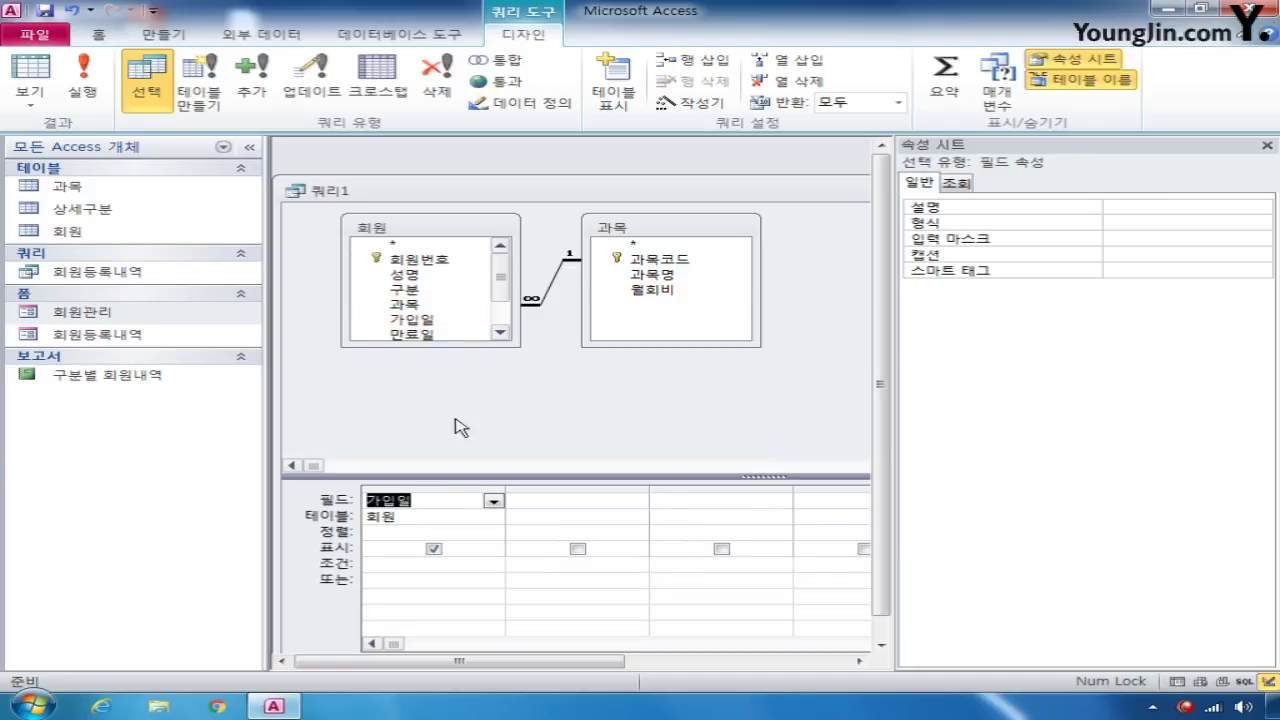
click(370, 500)
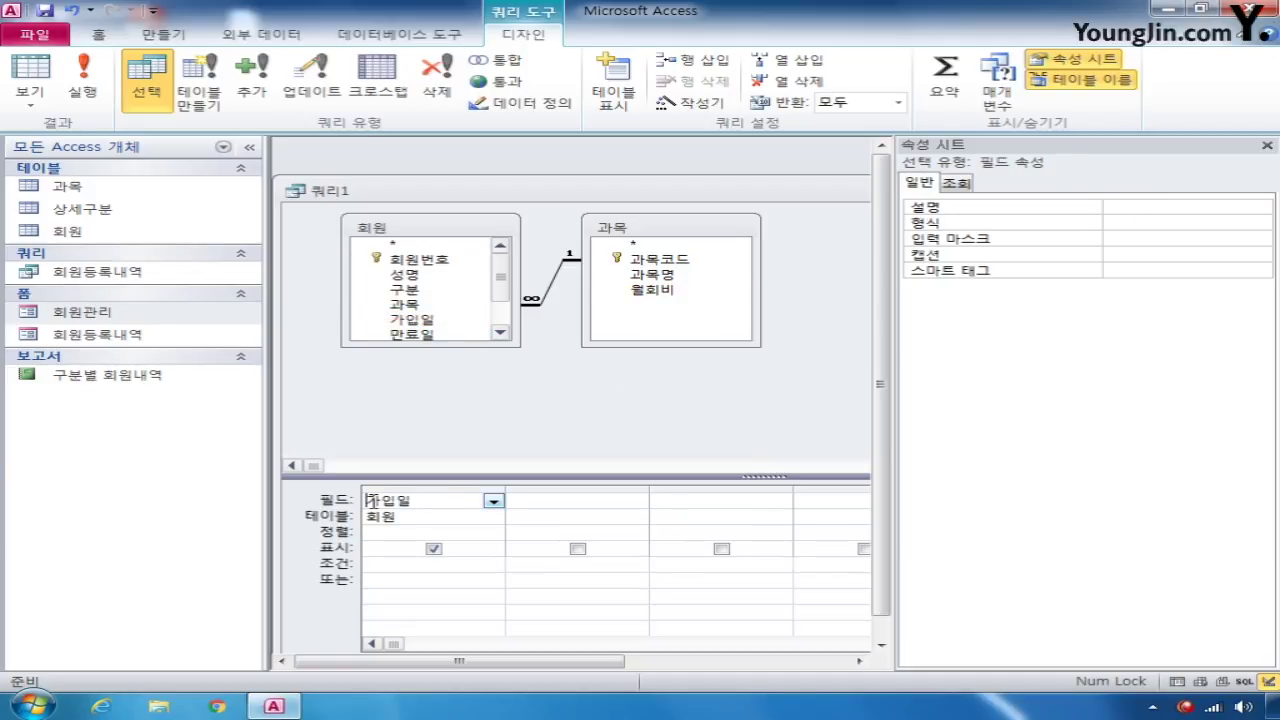
click(1267, 145)
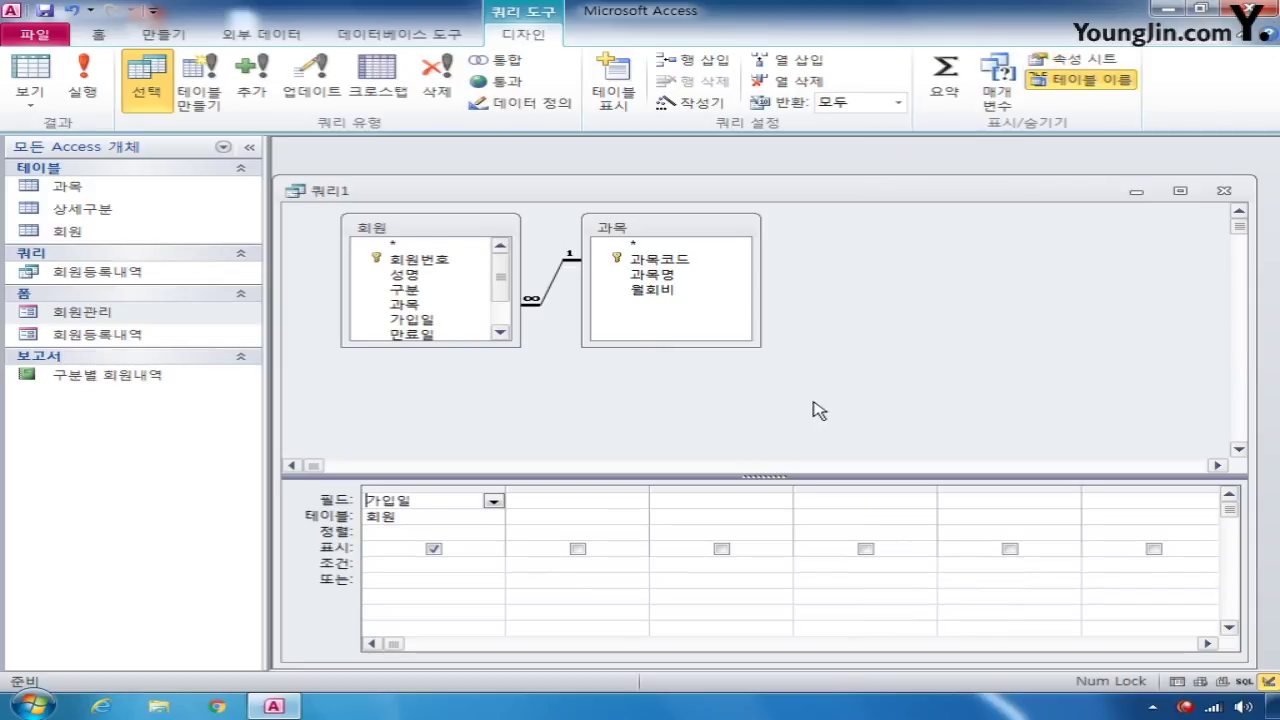
text(month([)
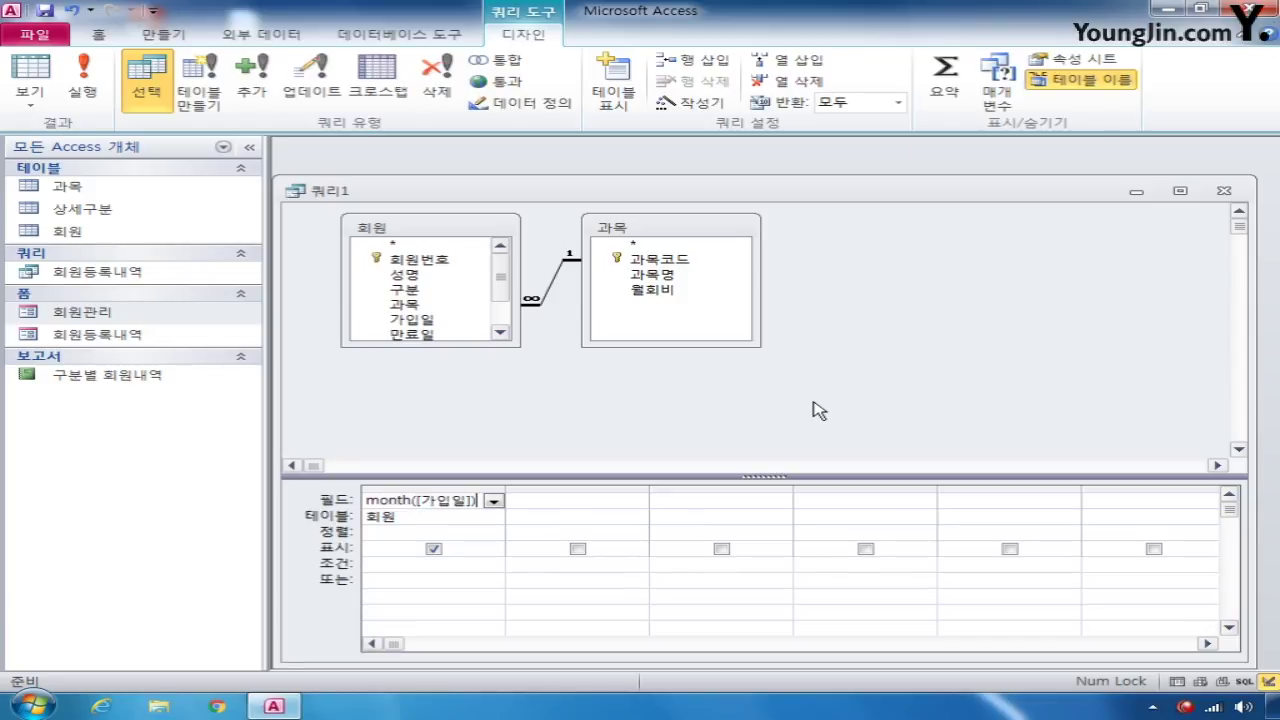
click(405, 572)
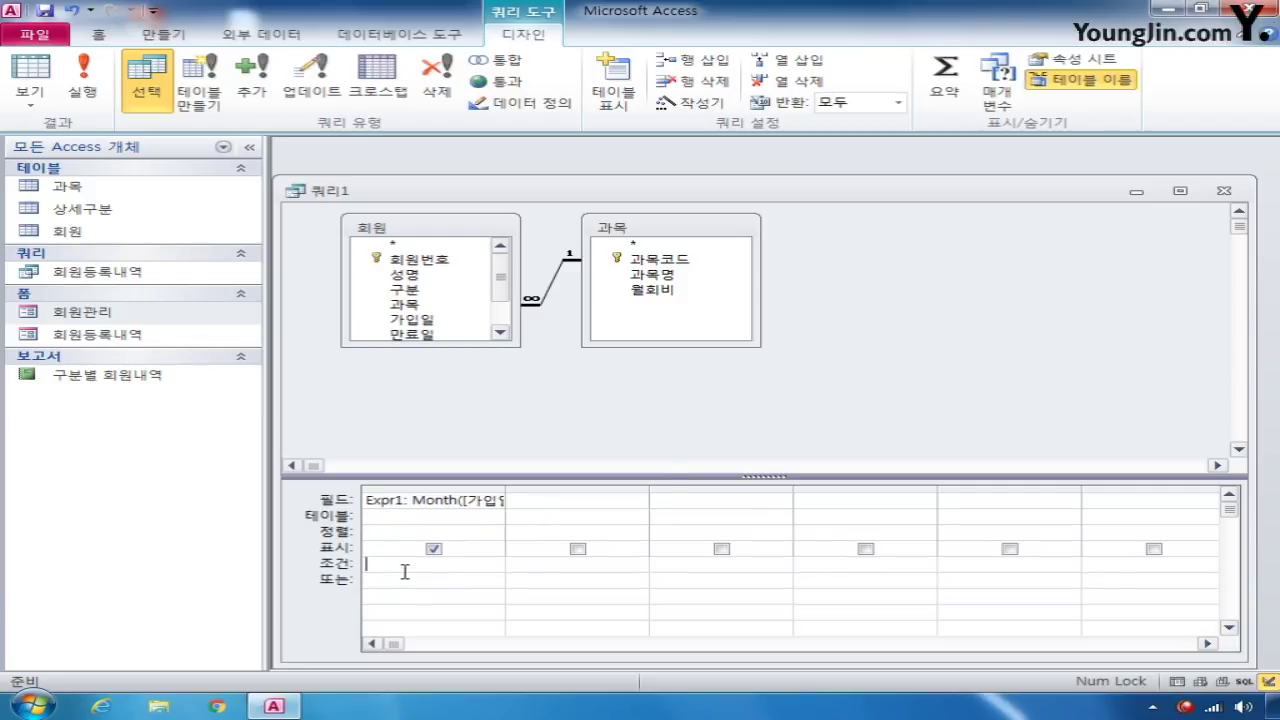
double_click(504, 490)
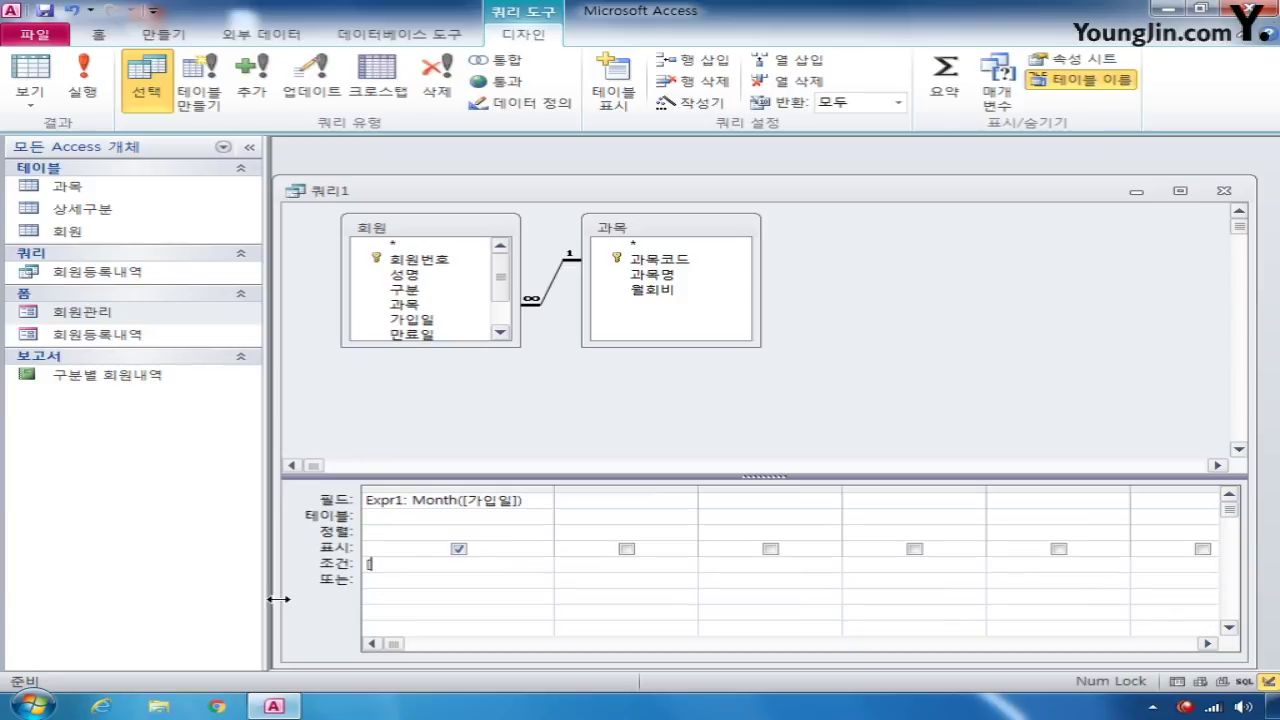
Set the month expression column's criterion to [조회 월 입력] and exclude the column from the query output
text([조회 월 입력)
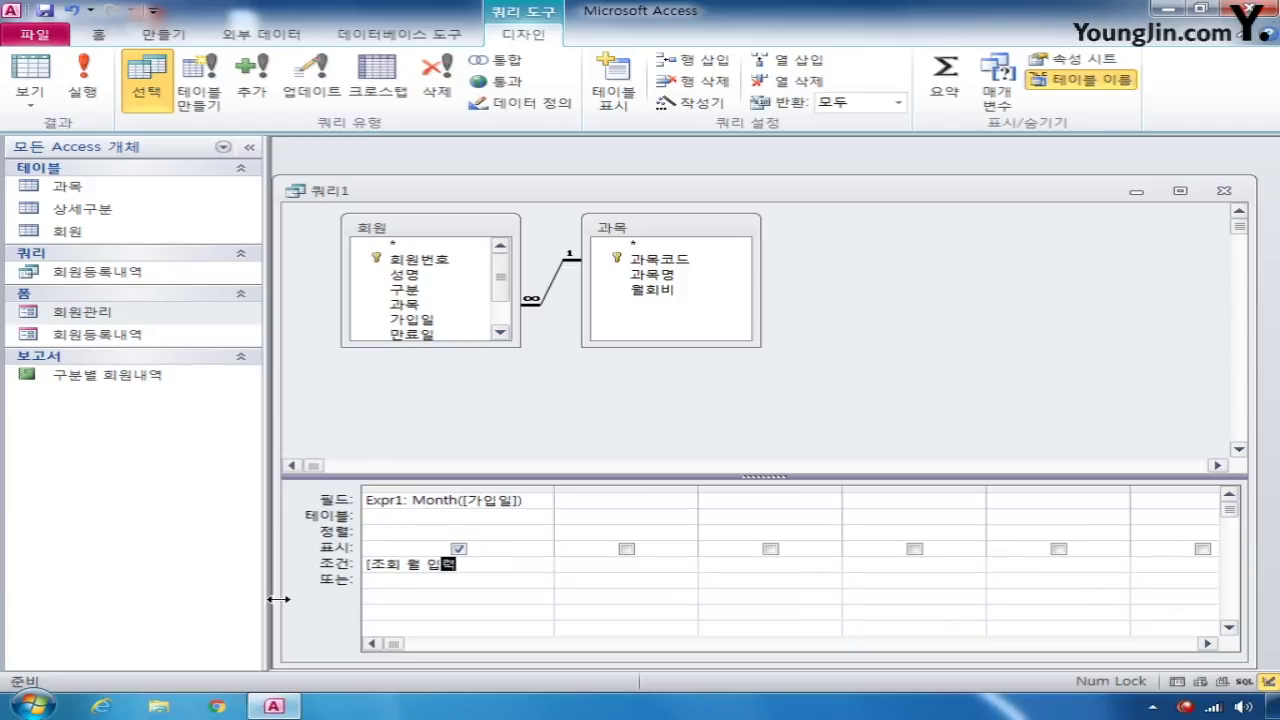
text(])
click(458, 549)
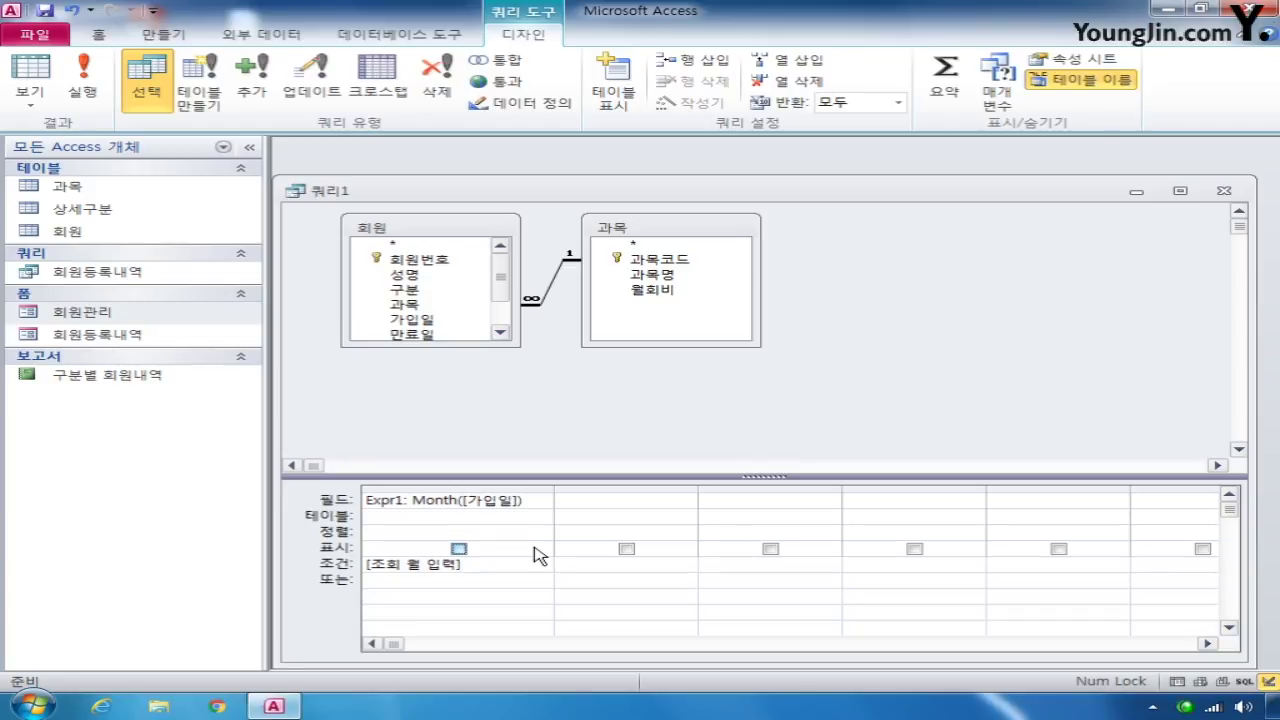
Add 회원번호 and 성명 from 회원 and 과목명 from 과목 to the query, removing the duplicate 과목명 column
double_click(441, 260)
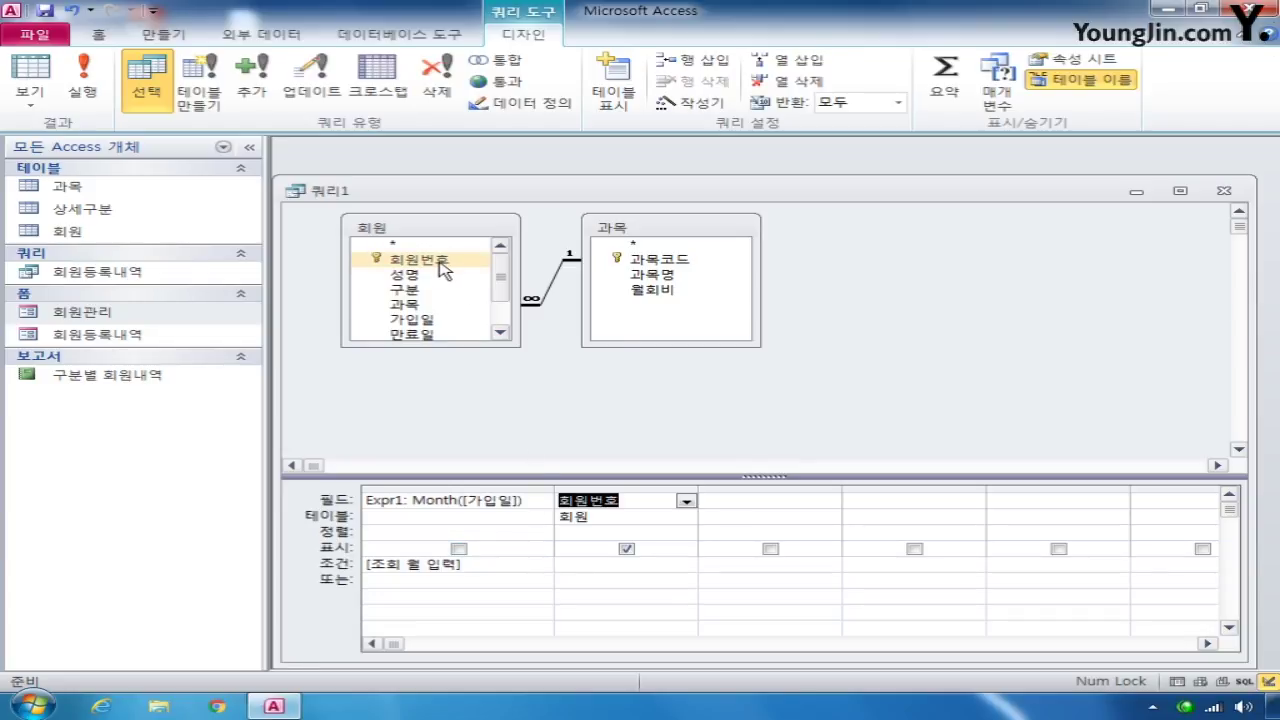
double_click(428, 278)
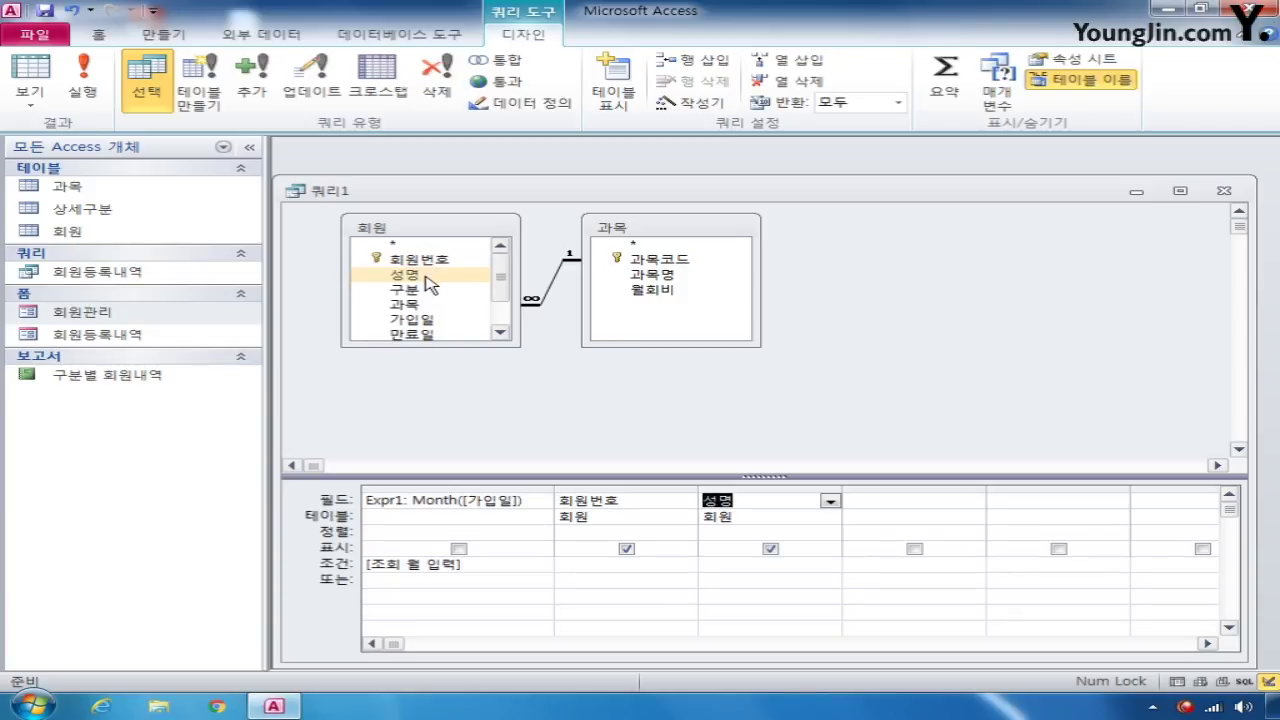
double_click(648, 276)
double_click(649, 277)
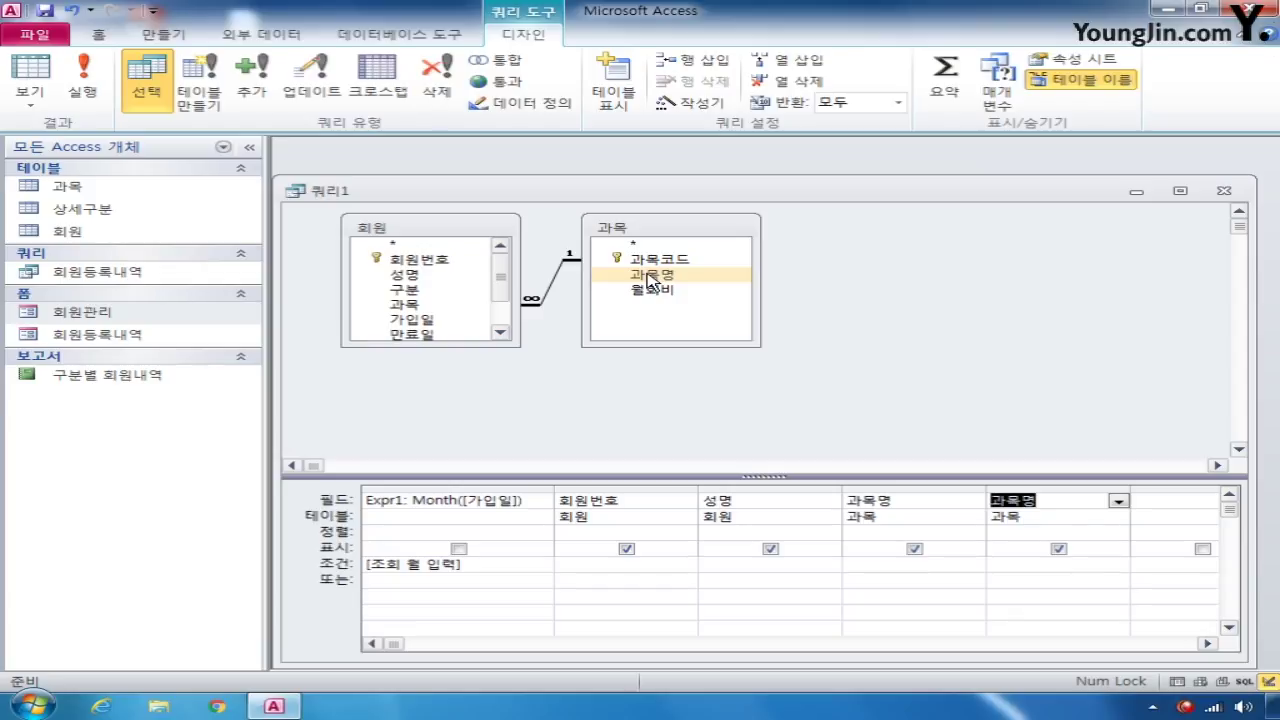
click(1040, 490)
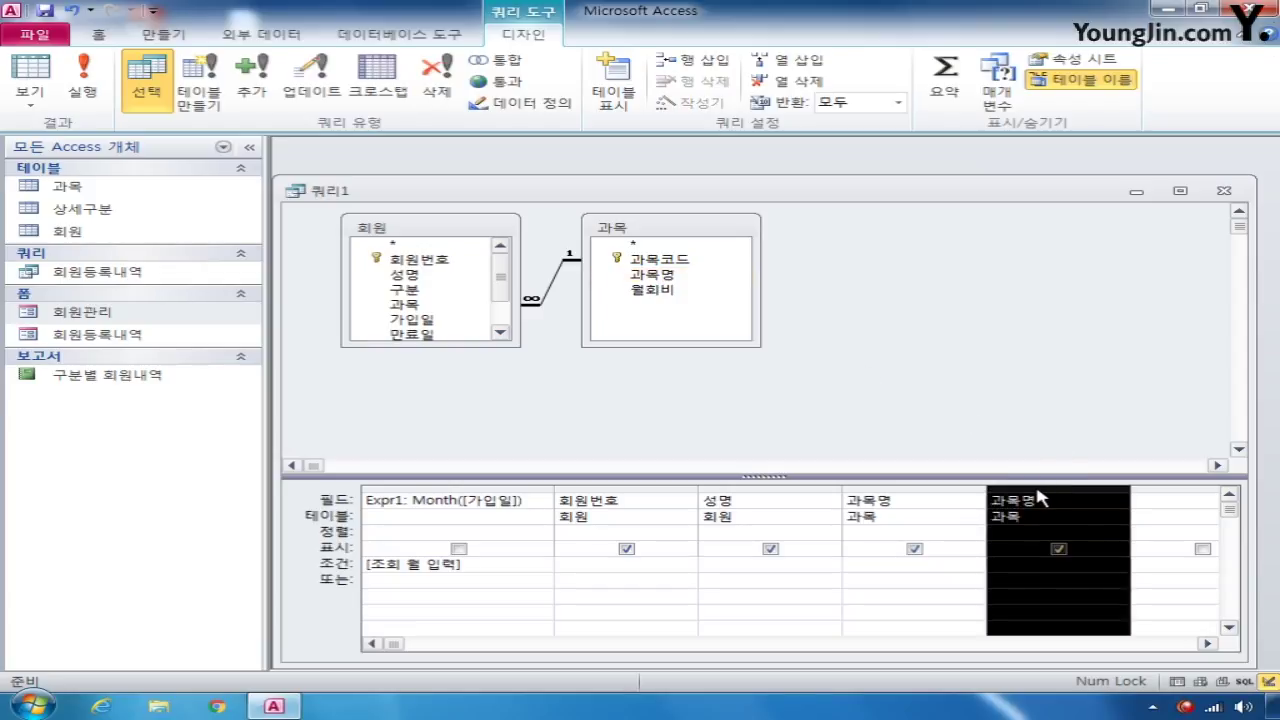
key(Delete)
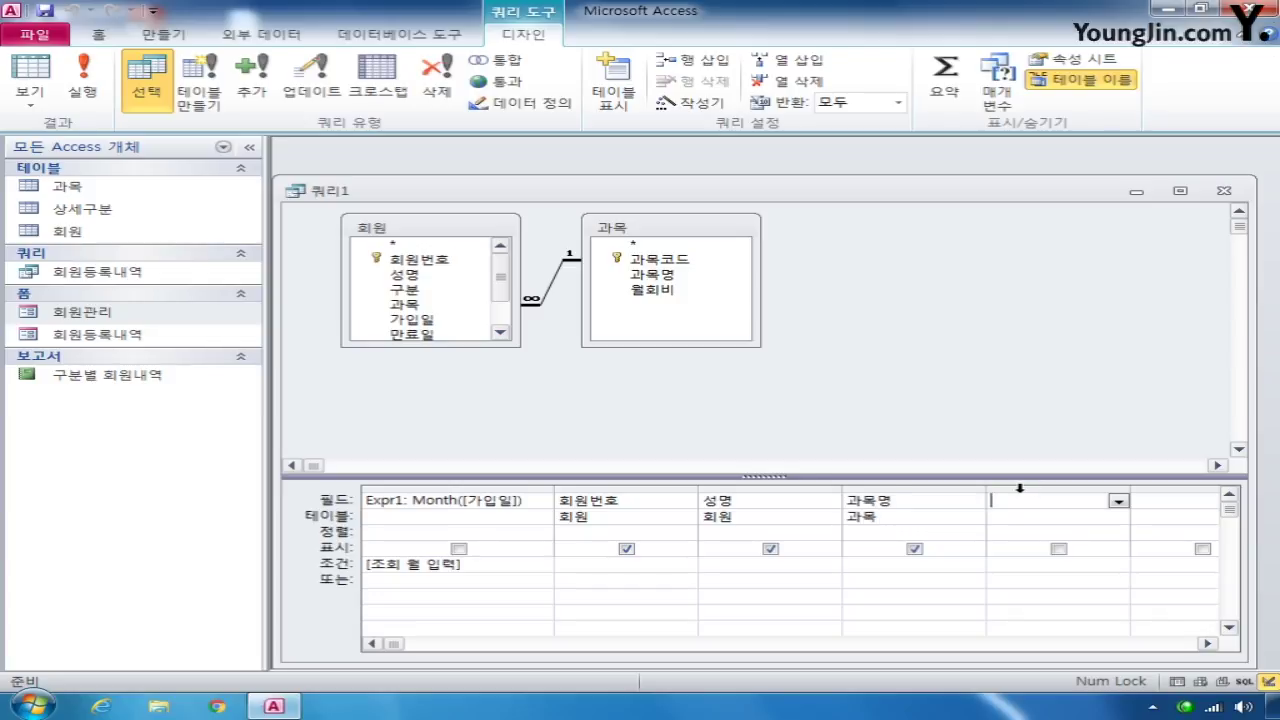
Add 월회비 from 과목 plus 가입일 and 만료일 from 회원 as the query's remaining columns
double_click(660, 292)
double_click(428, 320)
click(428, 335)
click(428, 338)
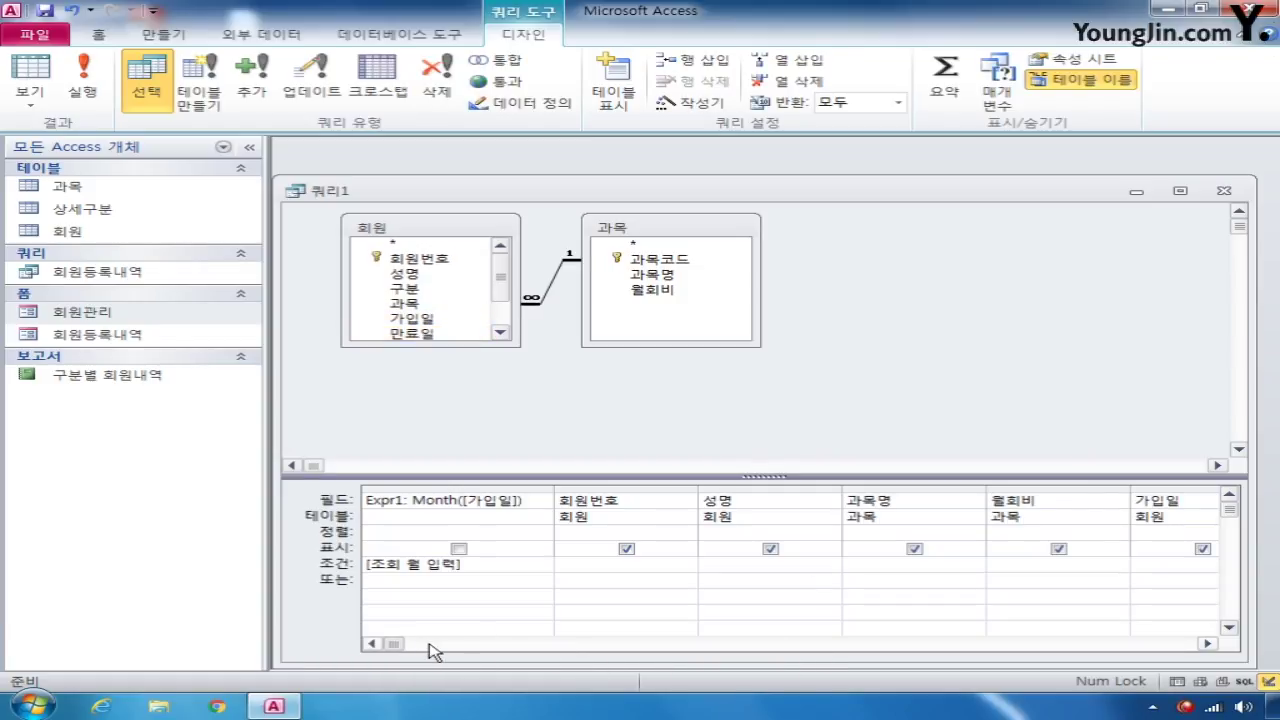
Select all columns of the query grid and fit their widths to the contents
drag(406, 487, 810, 490)
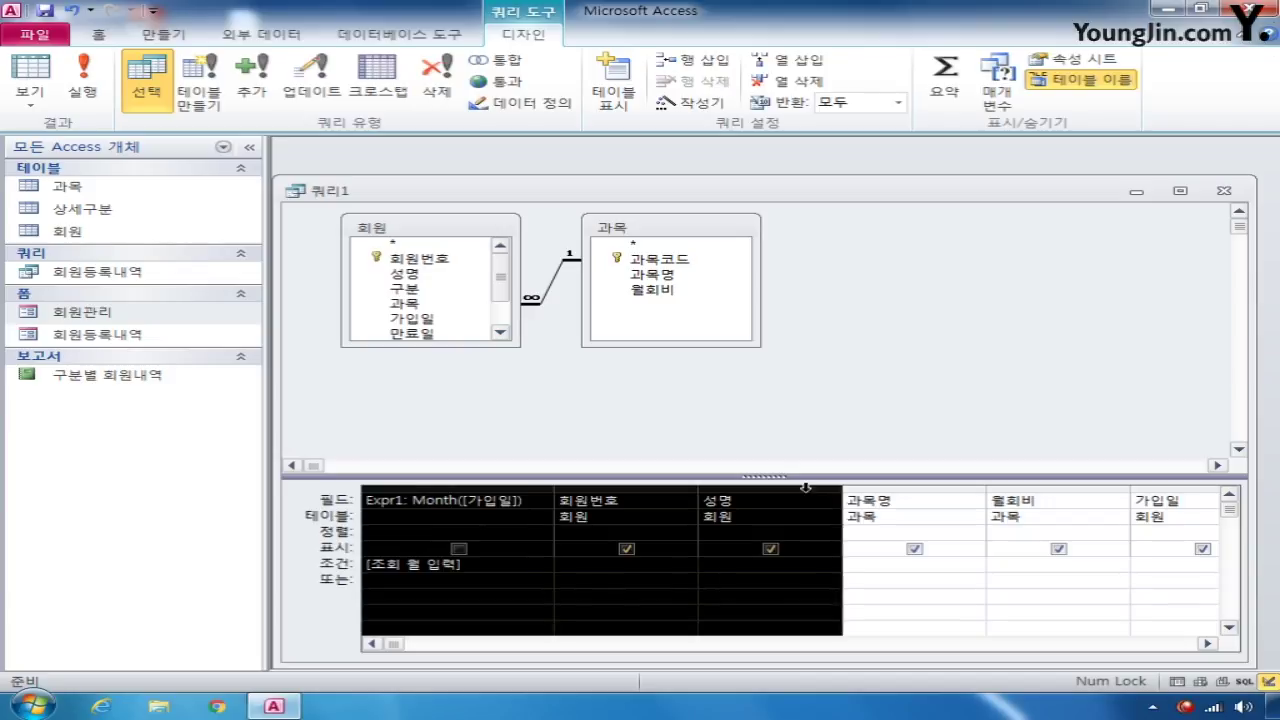
key(Delete)
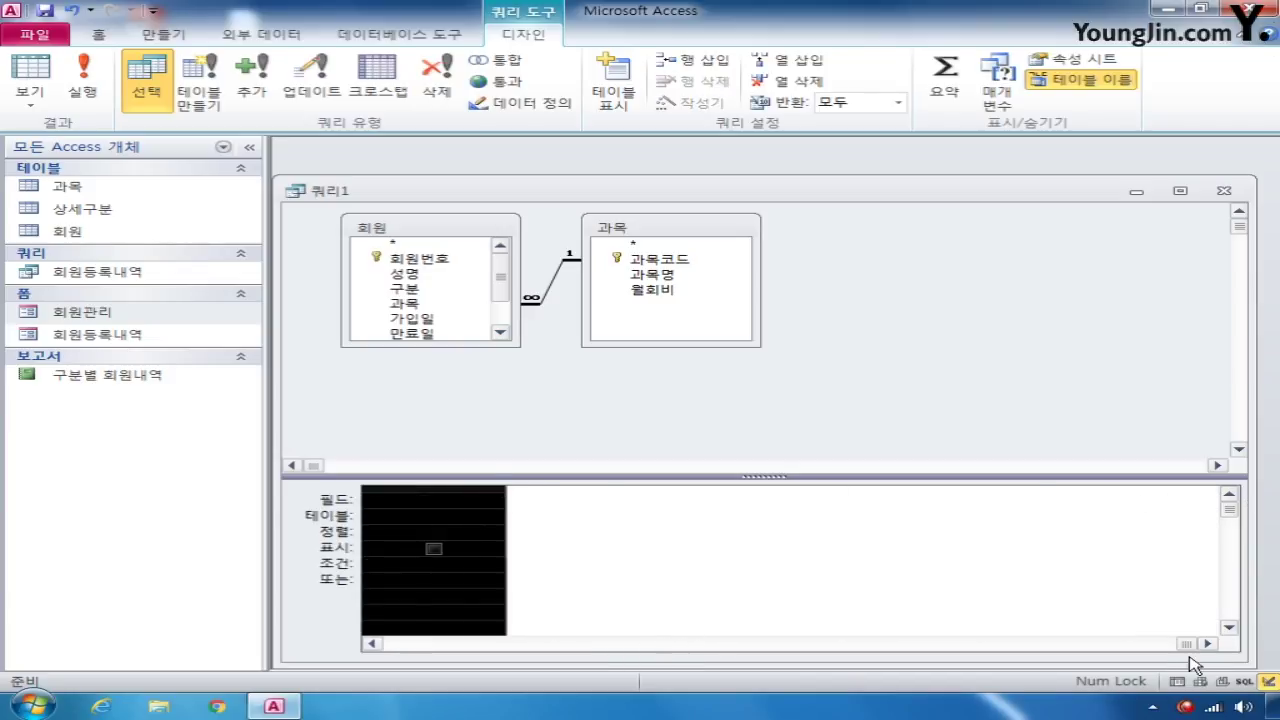
click(1131, 645)
key(ctrl+z)
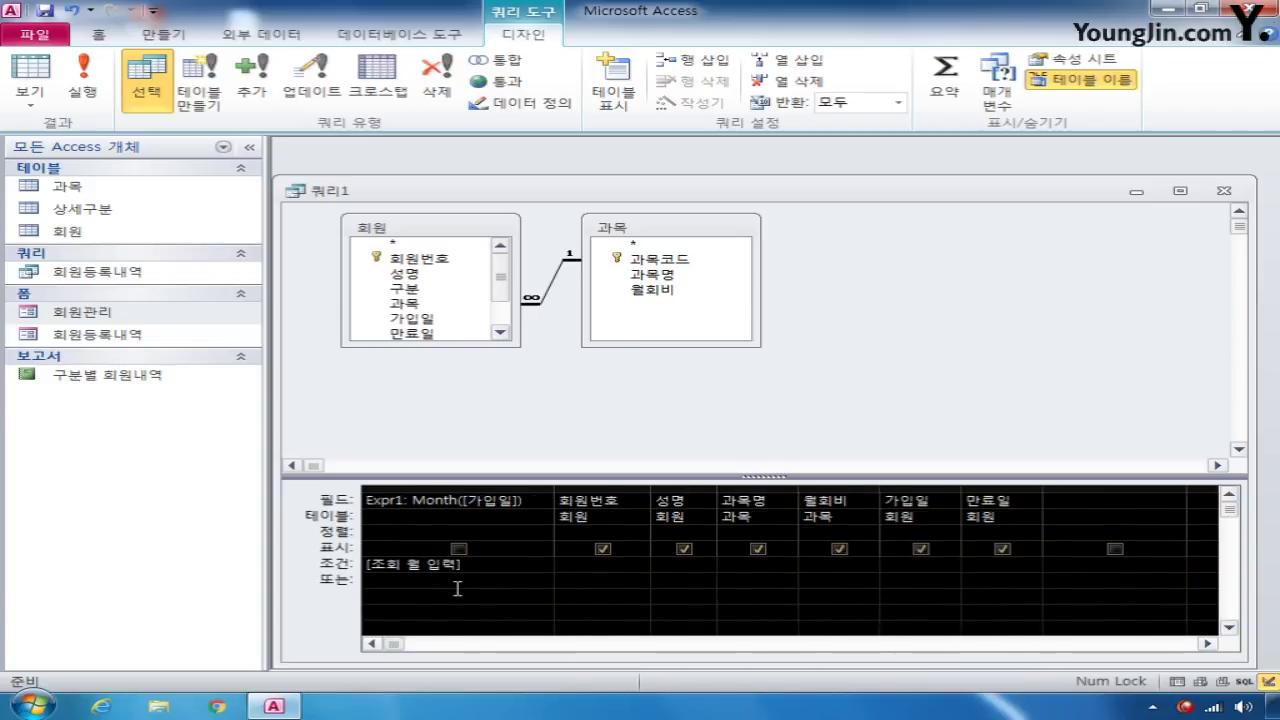
click(949, 500)
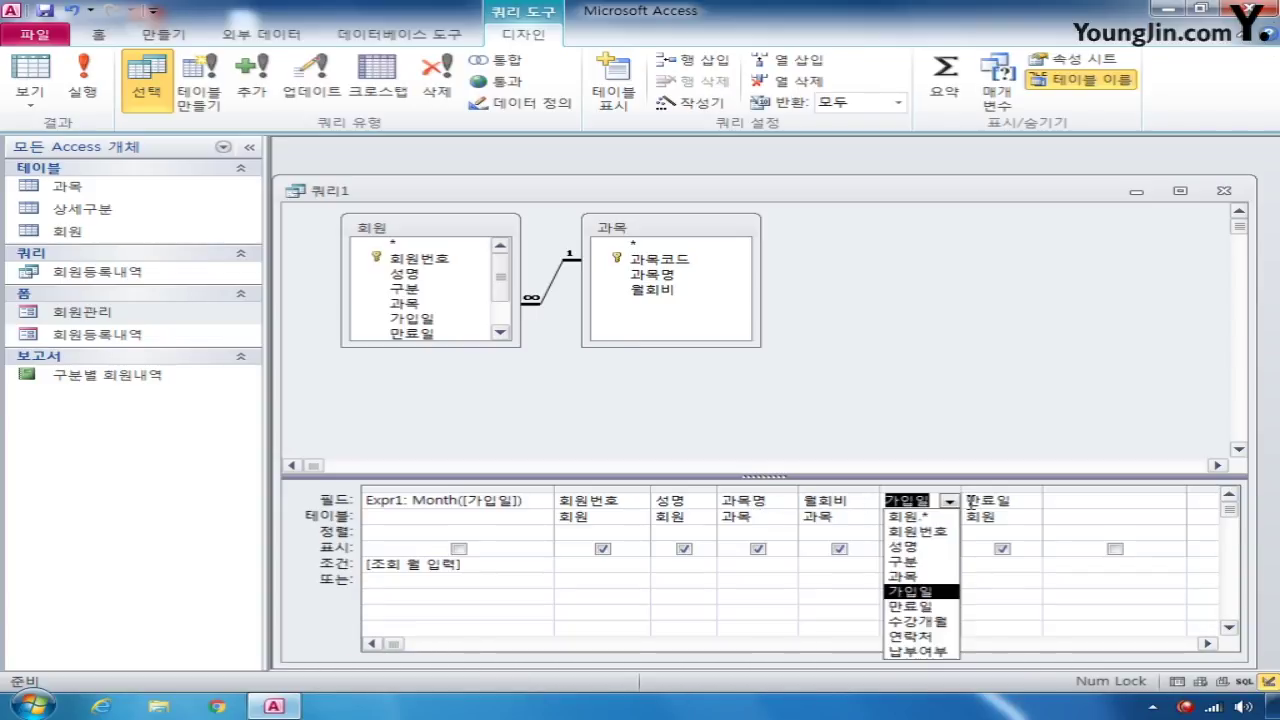
click(949, 500)
Close the query and save it under the name 가입월조회
click(1222, 190)
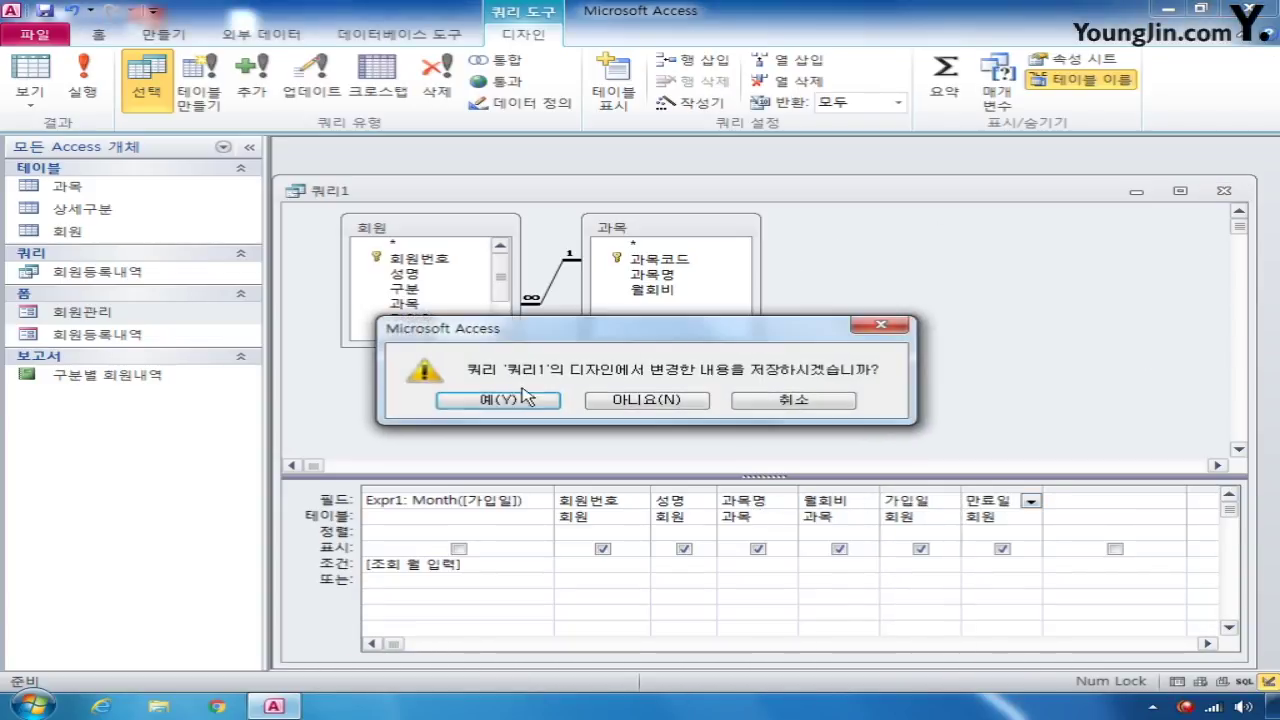
click(562, 400)
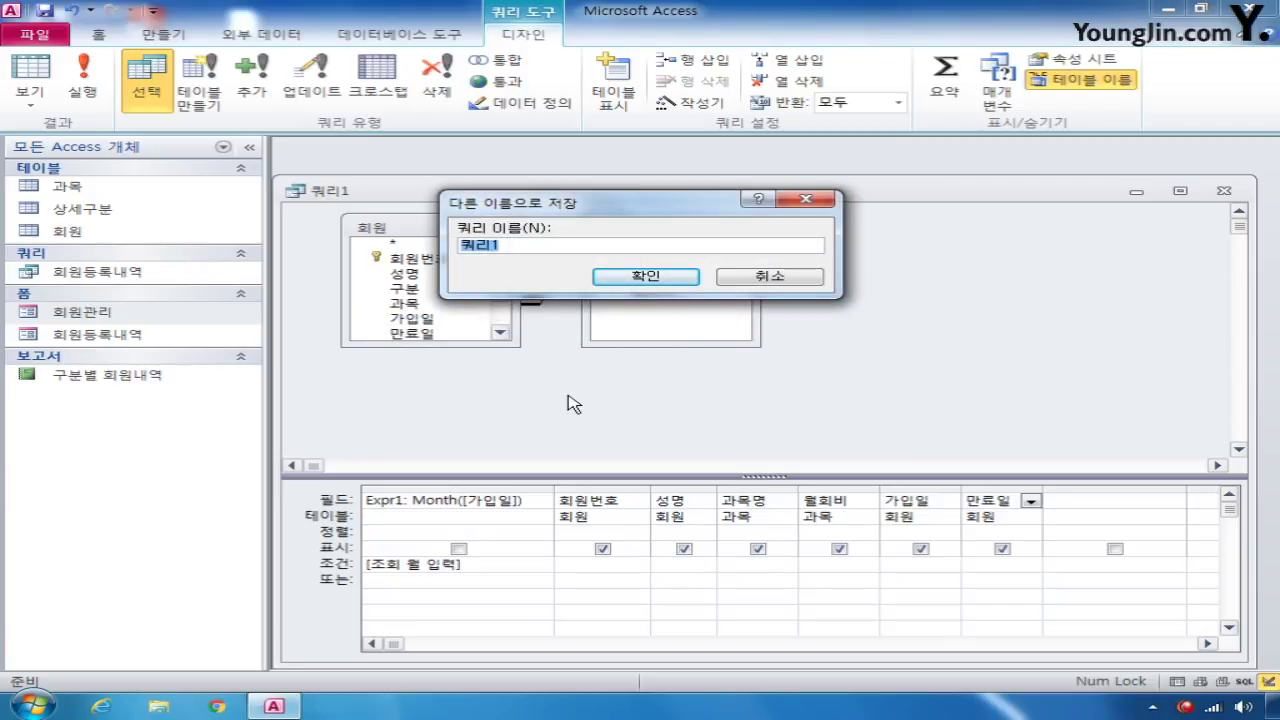
text(가입부)
text(조회)
key(Return)
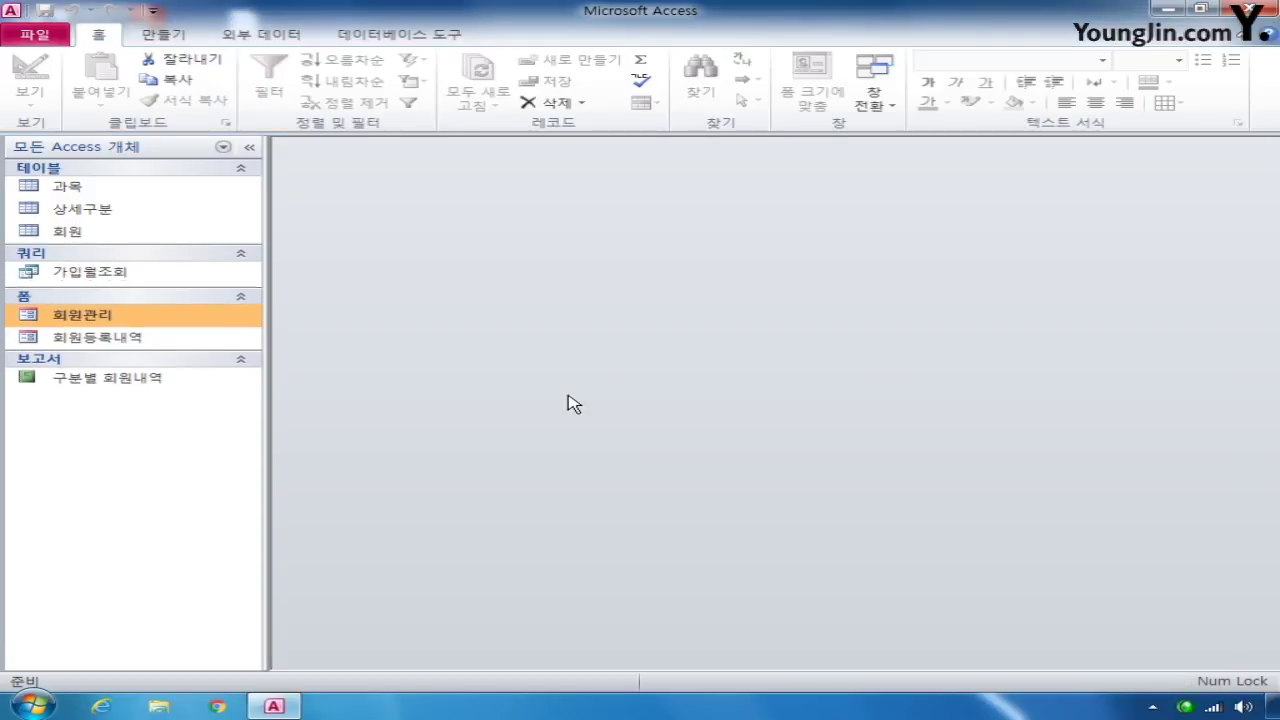
Run the 가입월조회 query for month 5, check its records and close it
double_click(122, 272)
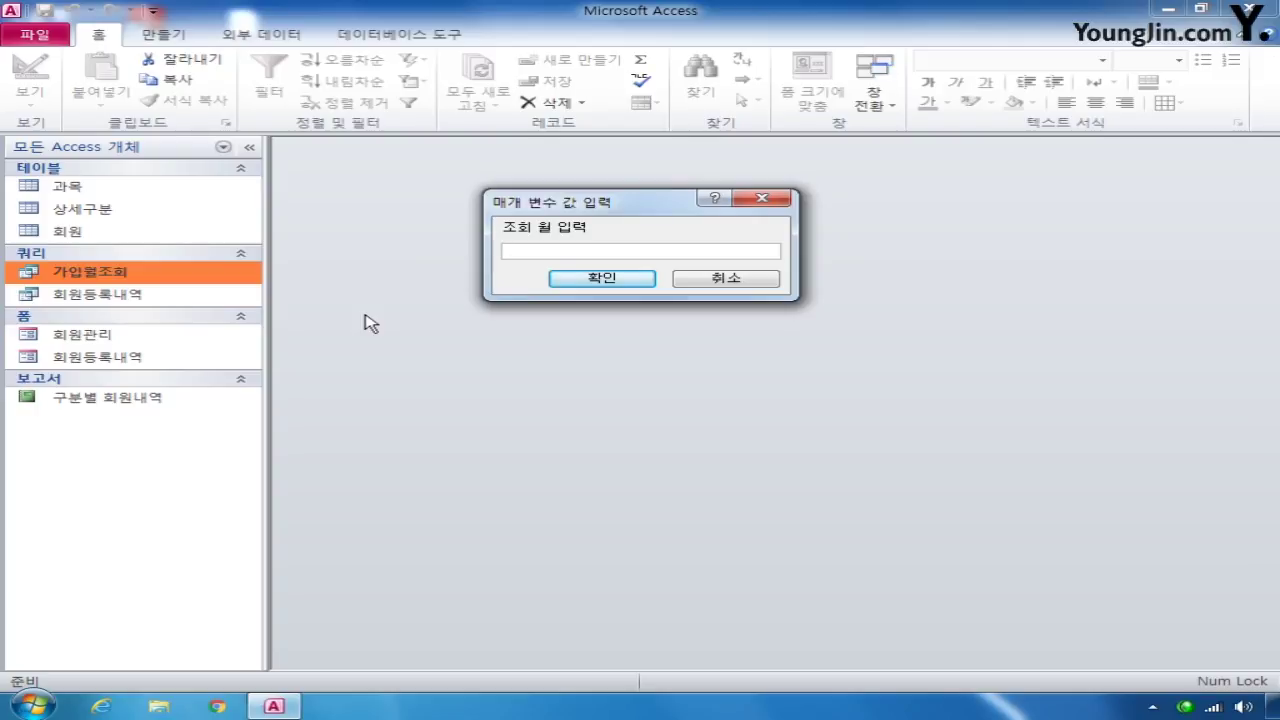
text(5)
click(620, 280)
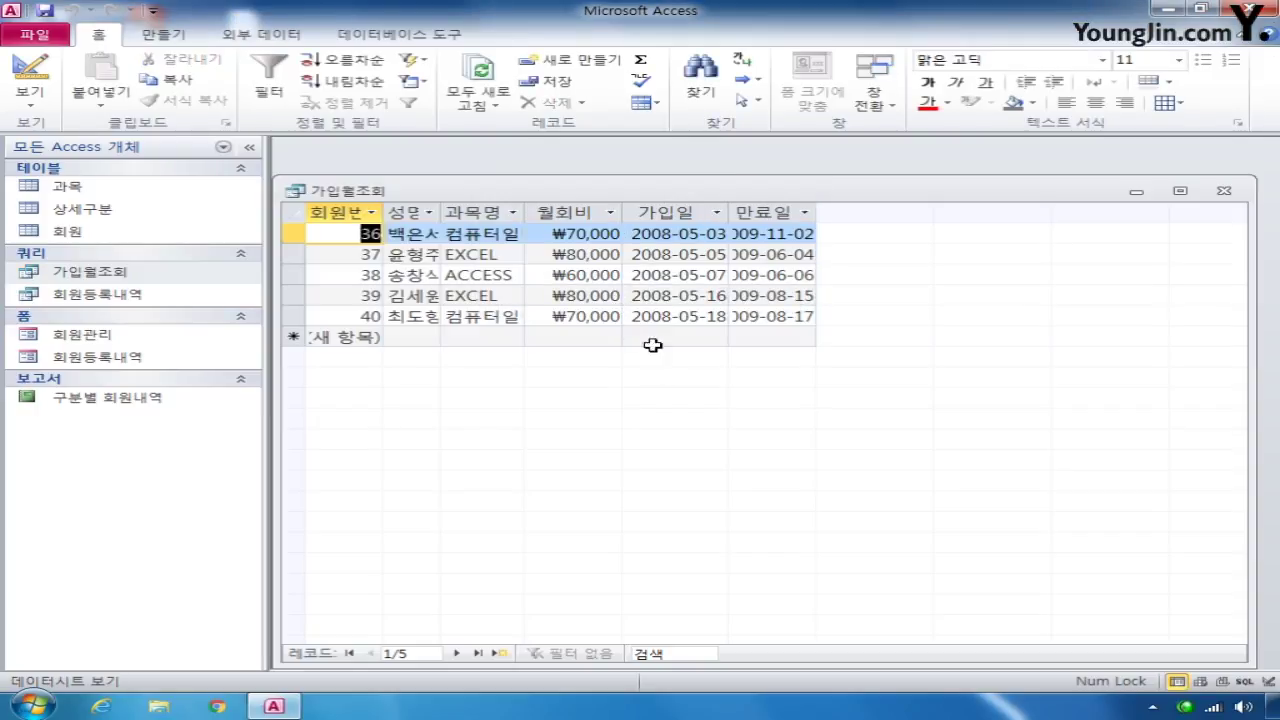
click(1225, 191)
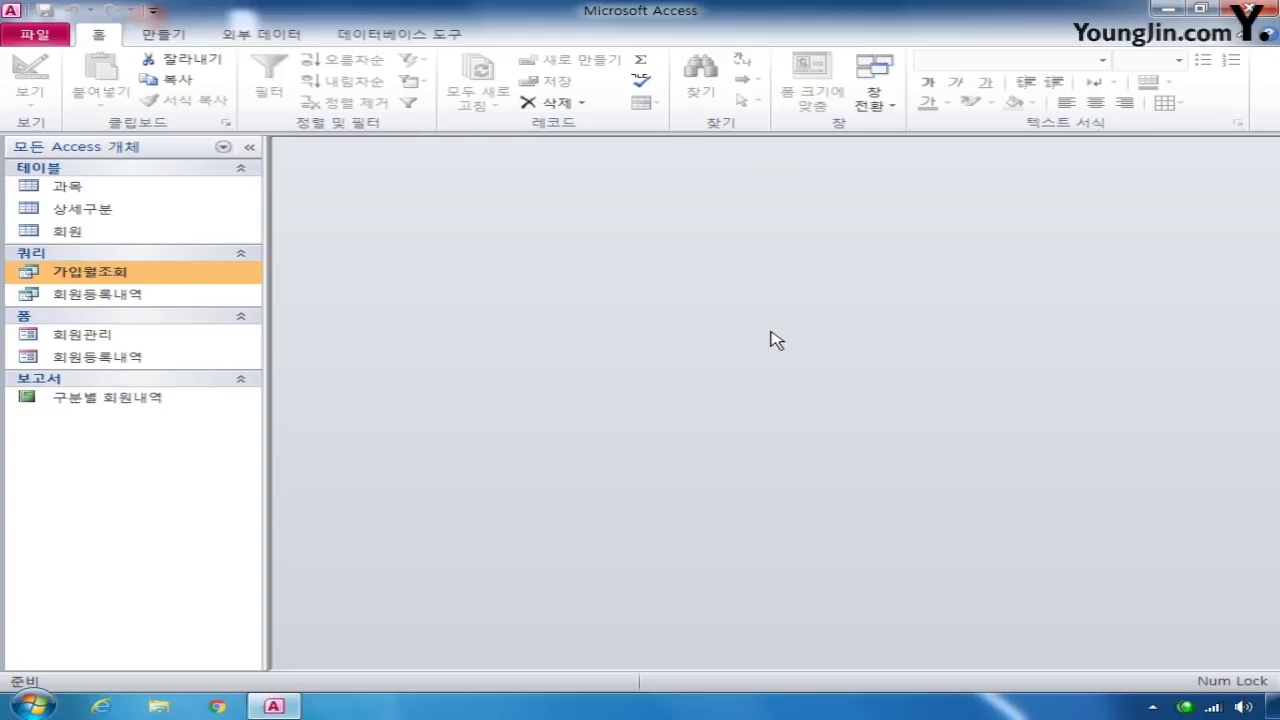
Create a new query in design view based on the 회원등록내역 query
click(168, 40)
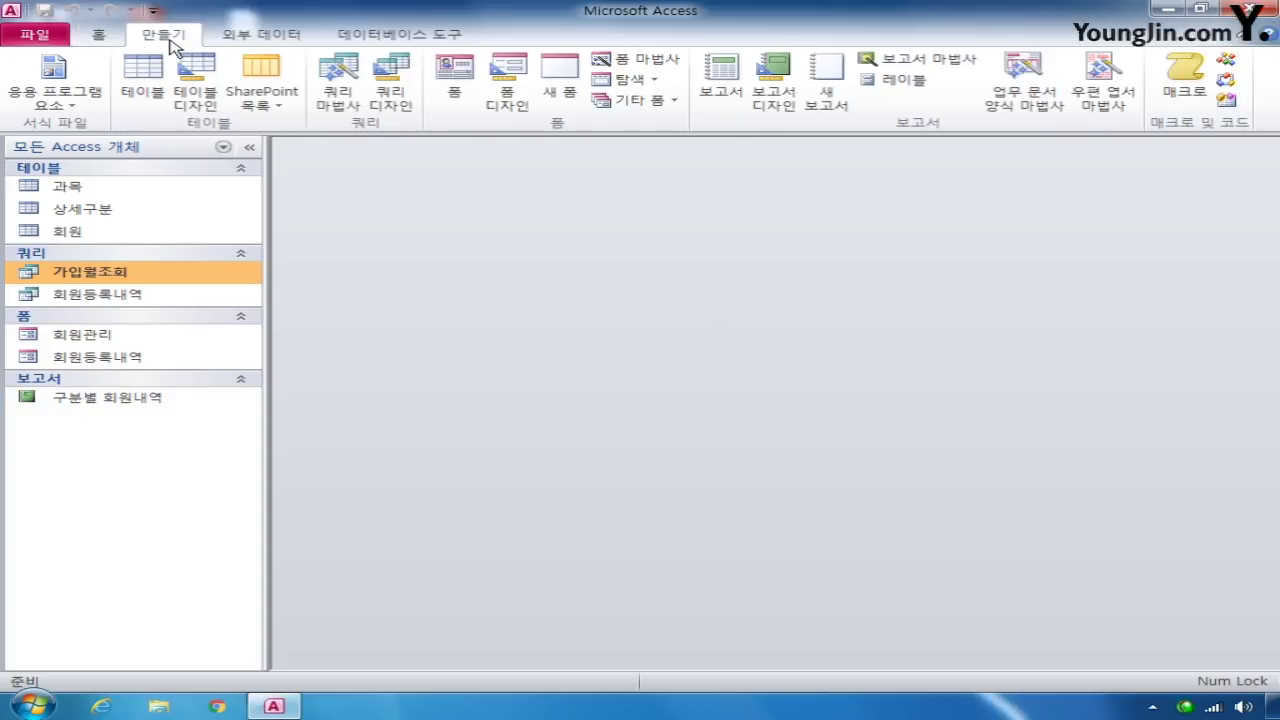
click(390, 80)
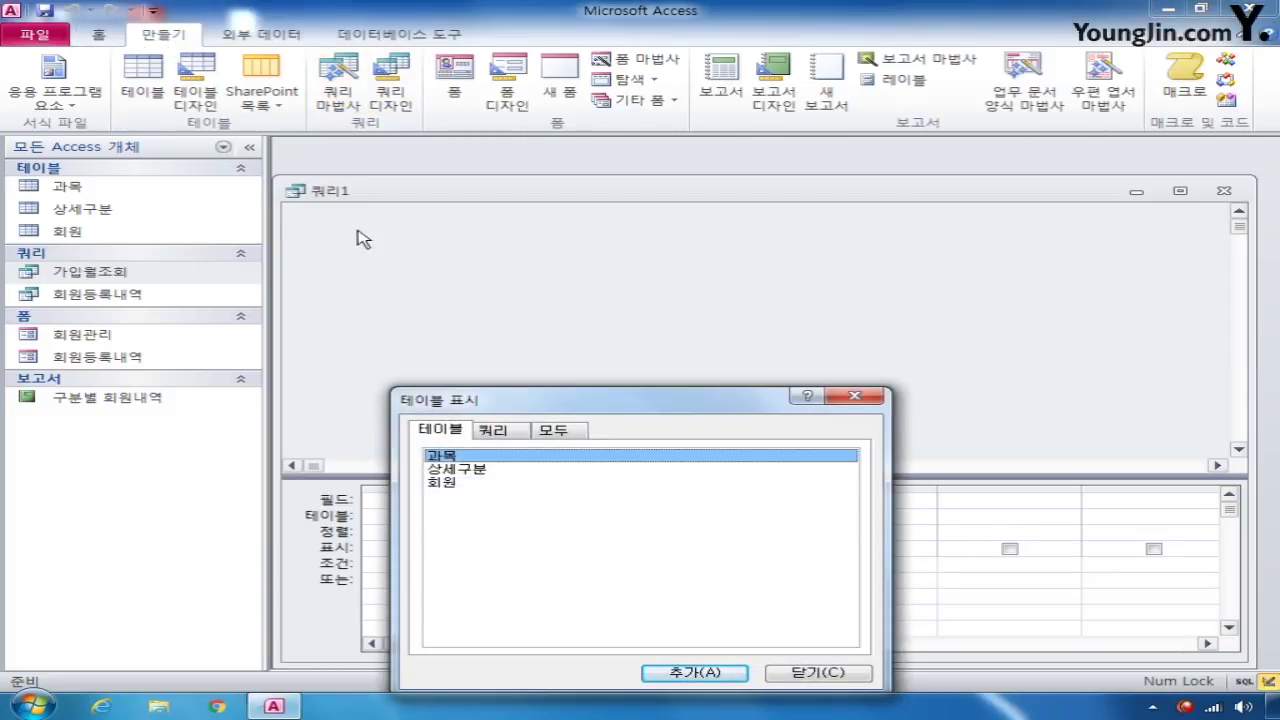
click(510, 432)
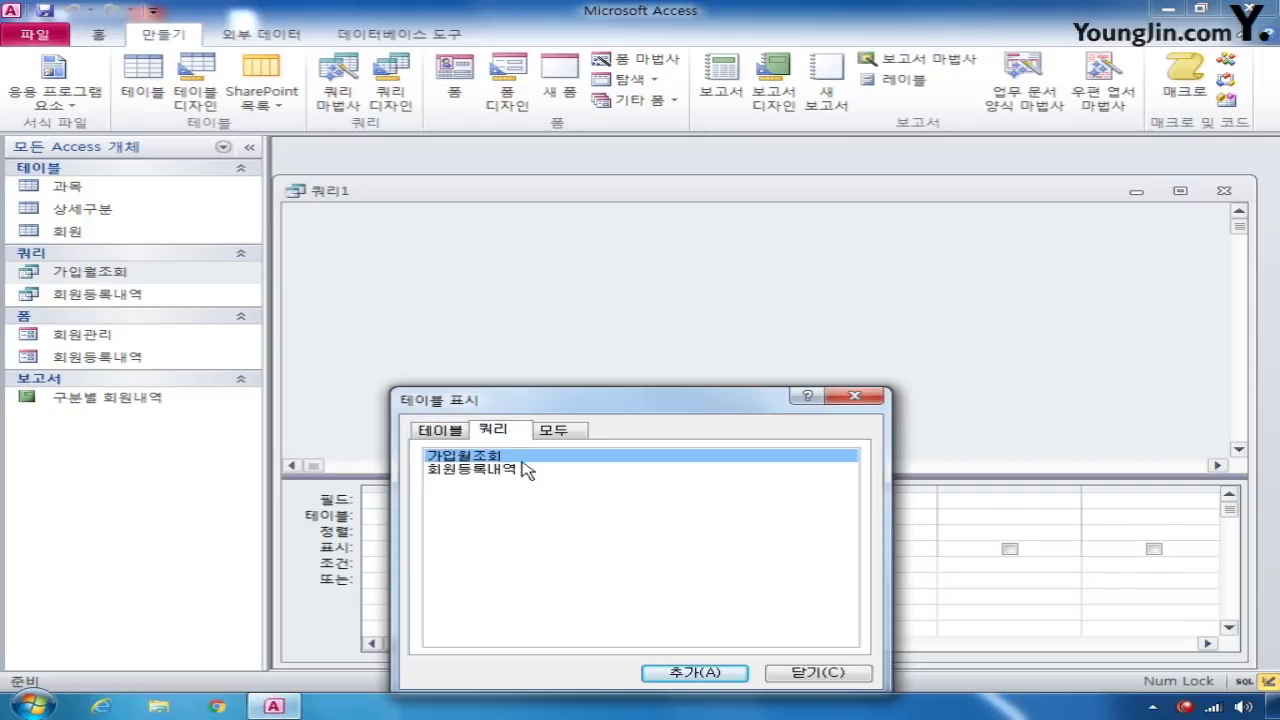
double_click(522, 471)
click(810, 673)
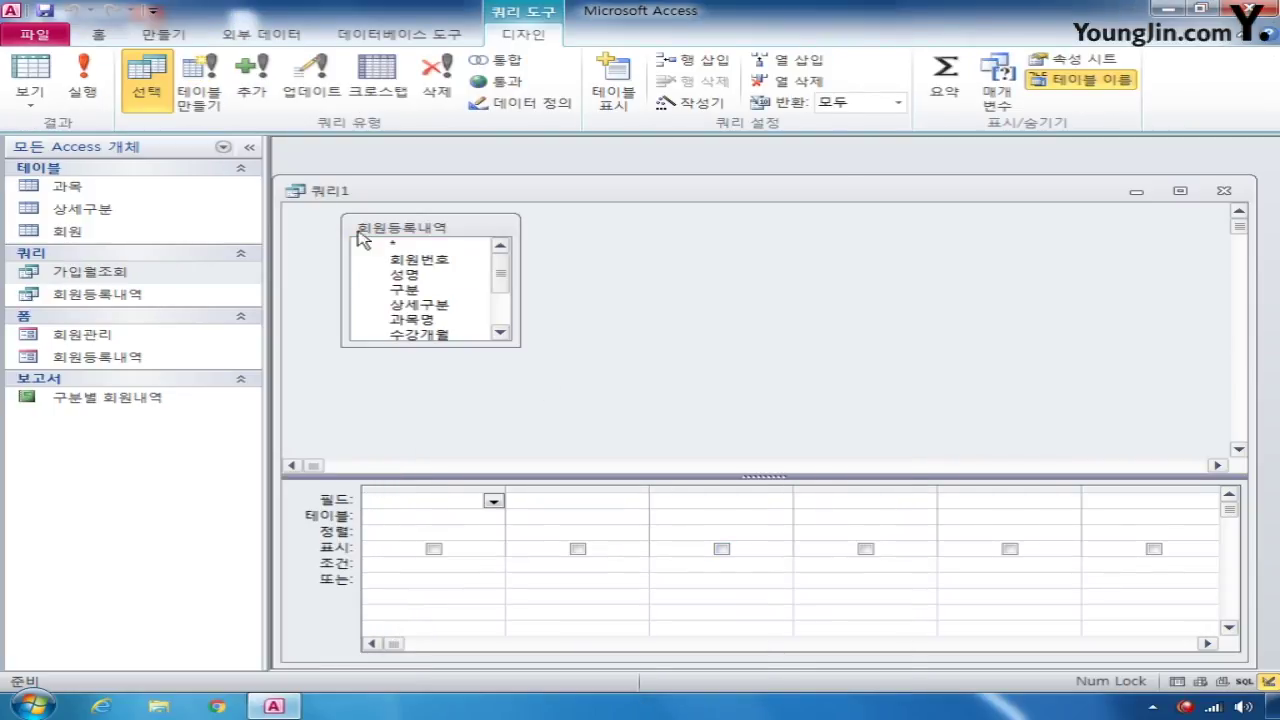
Collapse the list of database objects and change the new query's type to crosstab (크로스탭 쿼리)
click(249, 147)
drag(421, 170, 425, 169)
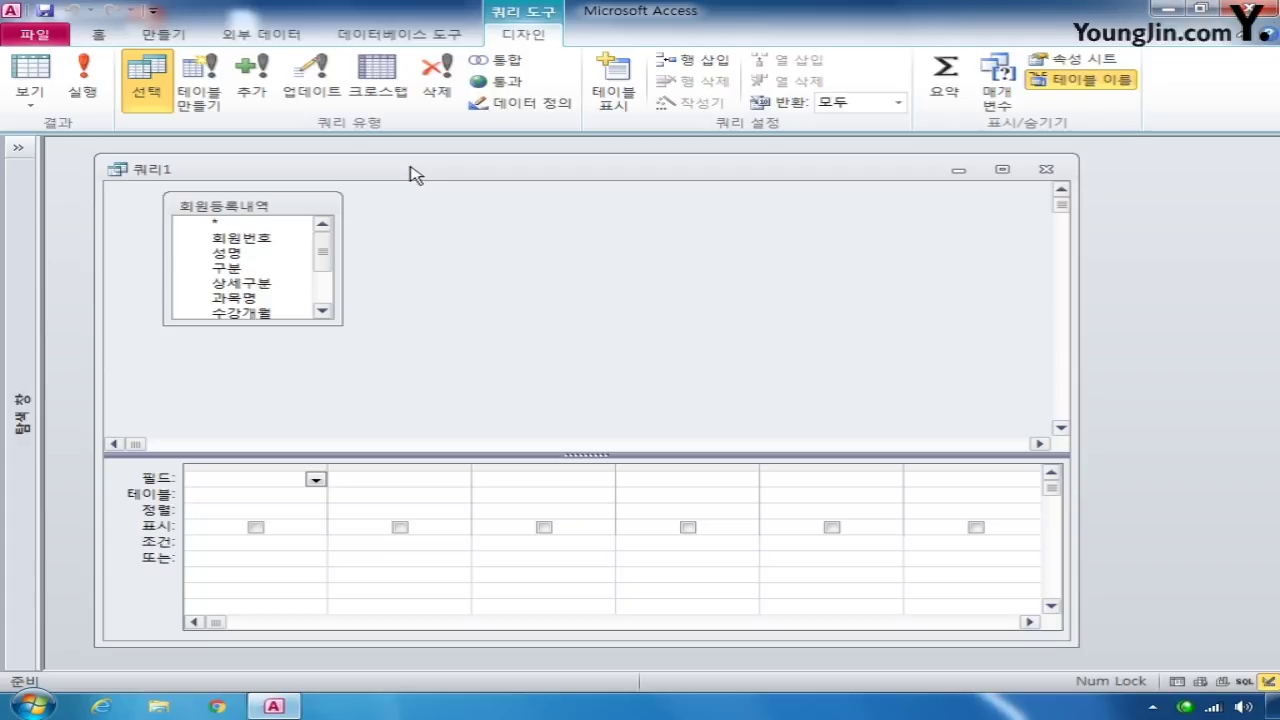
right_click(589, 238)
mouse_move(771, 380)
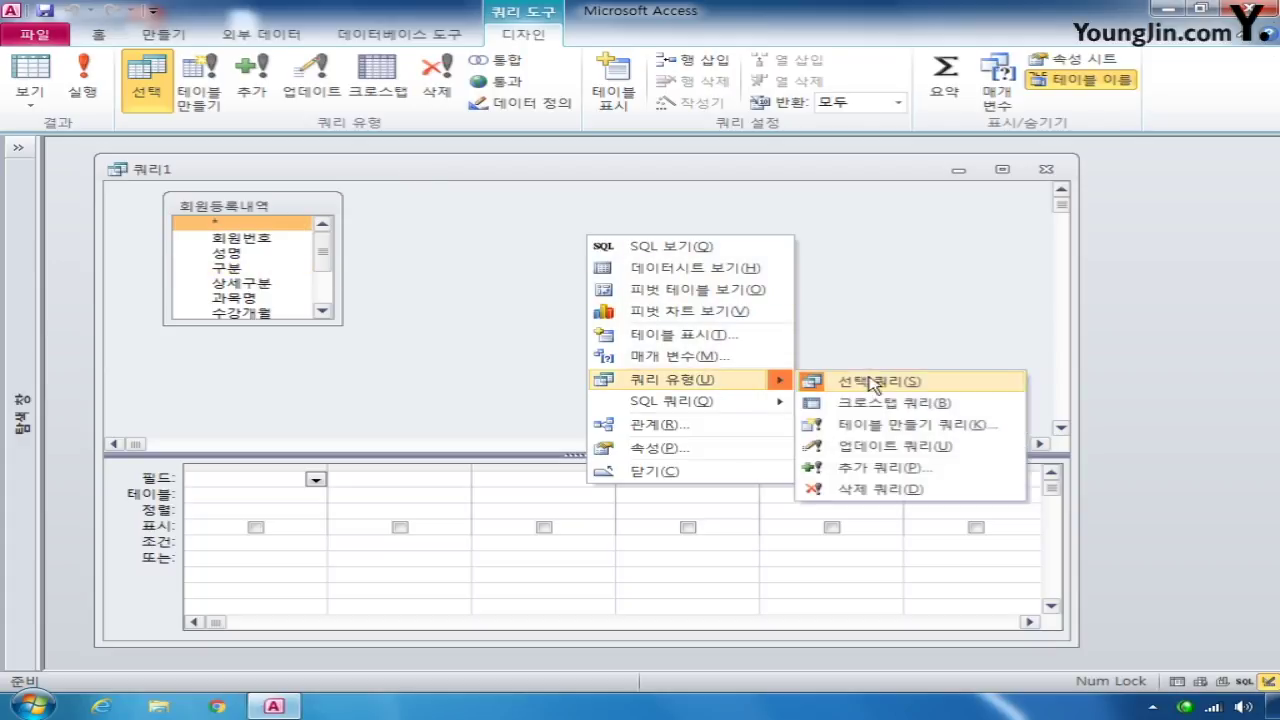
click(910, 403)
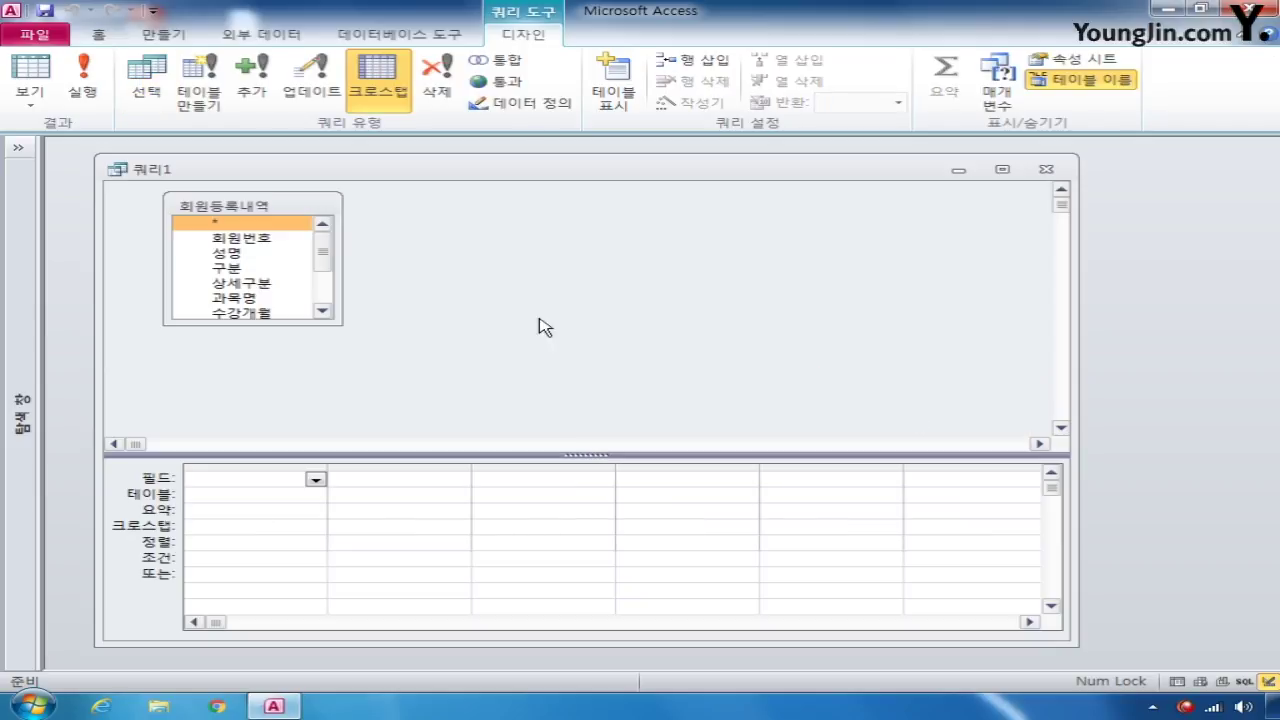
Add 과목명 and 상세구분 to the crosstab query and set both as row headings (행 머리글)
double_click(271, 298)
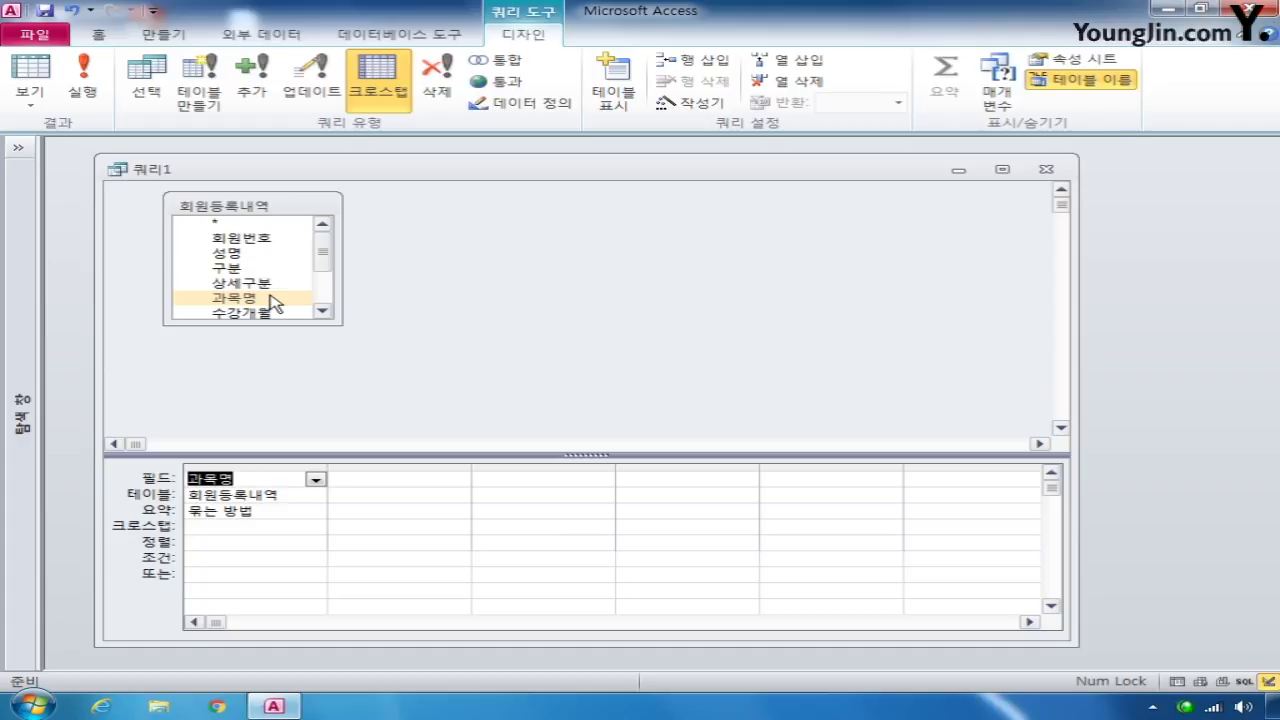
double_click(258, 284)
click(269, 526)
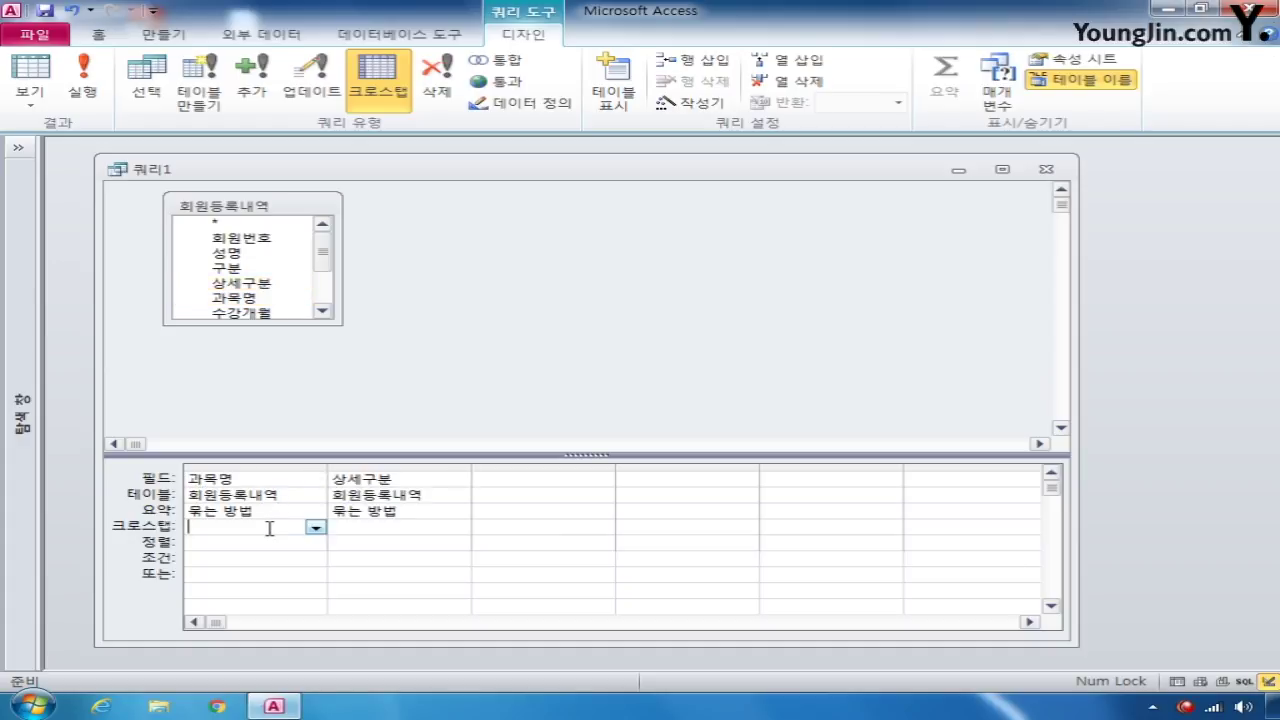
click(315, 527)
click(298, 544)
click(400, 527)
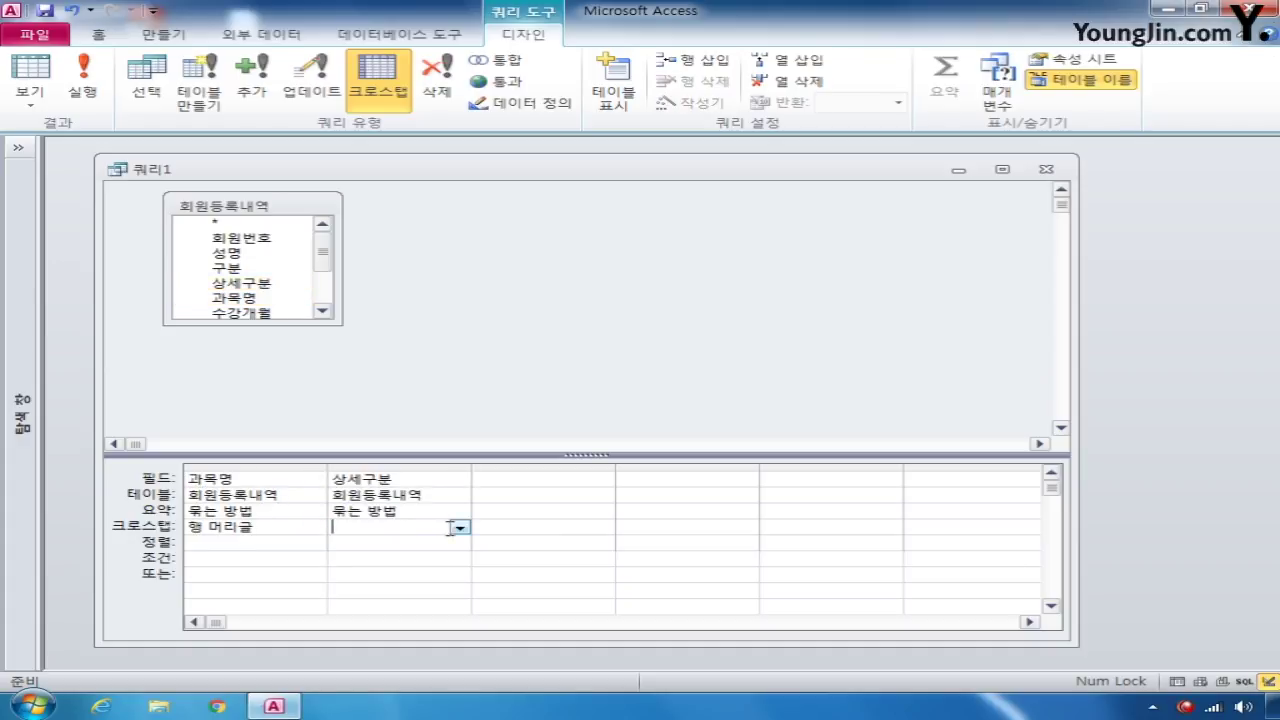
click(459, 527)
click(444, 544)
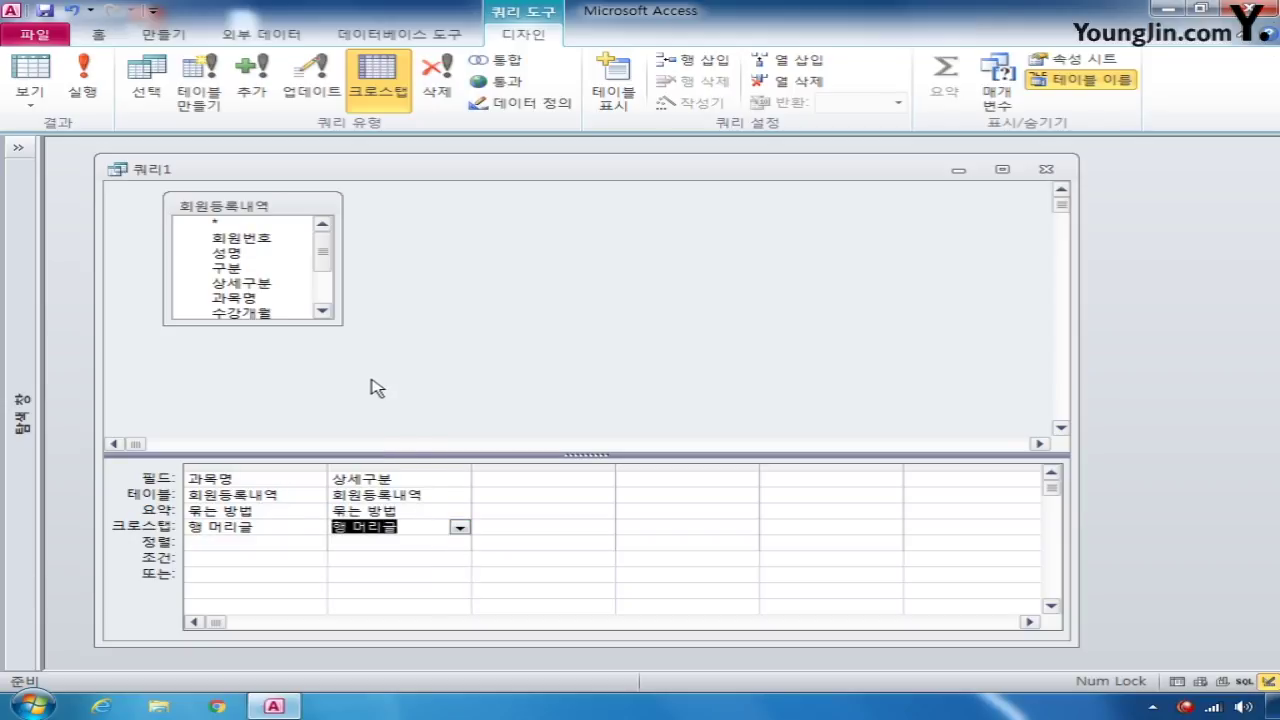
Add 과목명 as the third column and set it as the column heading (열 머리글)
drag(241, 297, 530, 480)
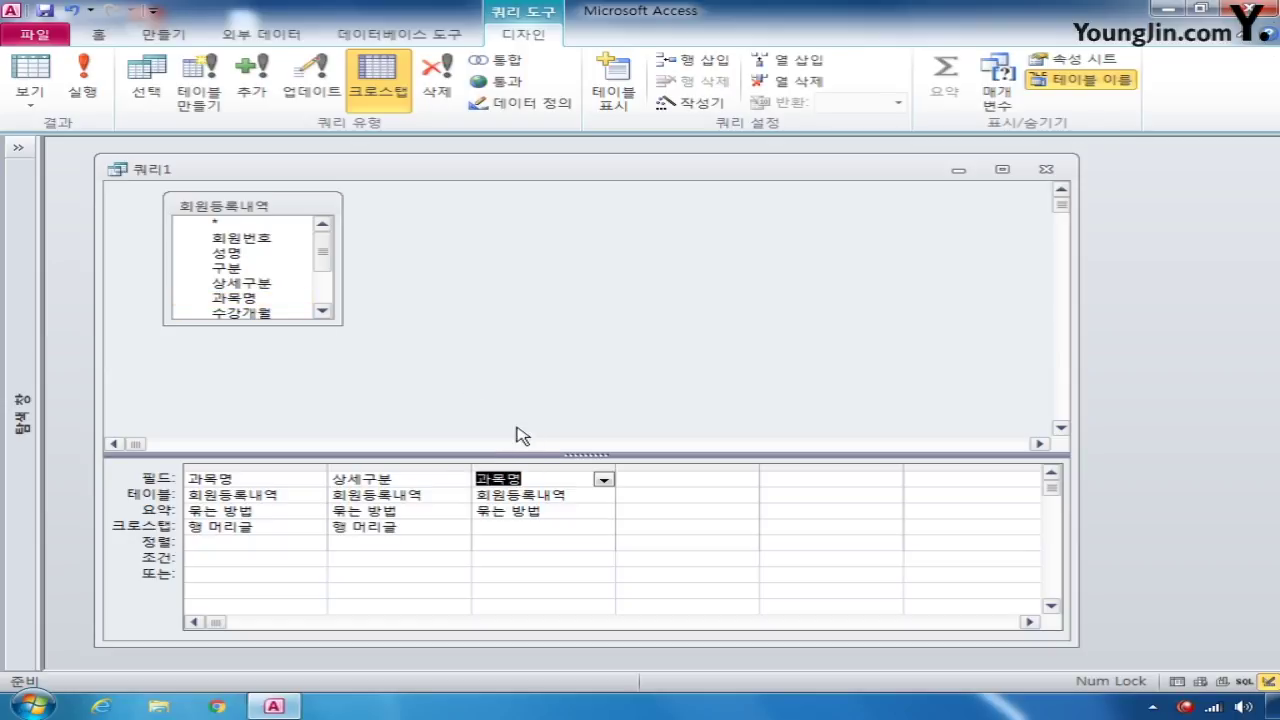
click(530, 533)
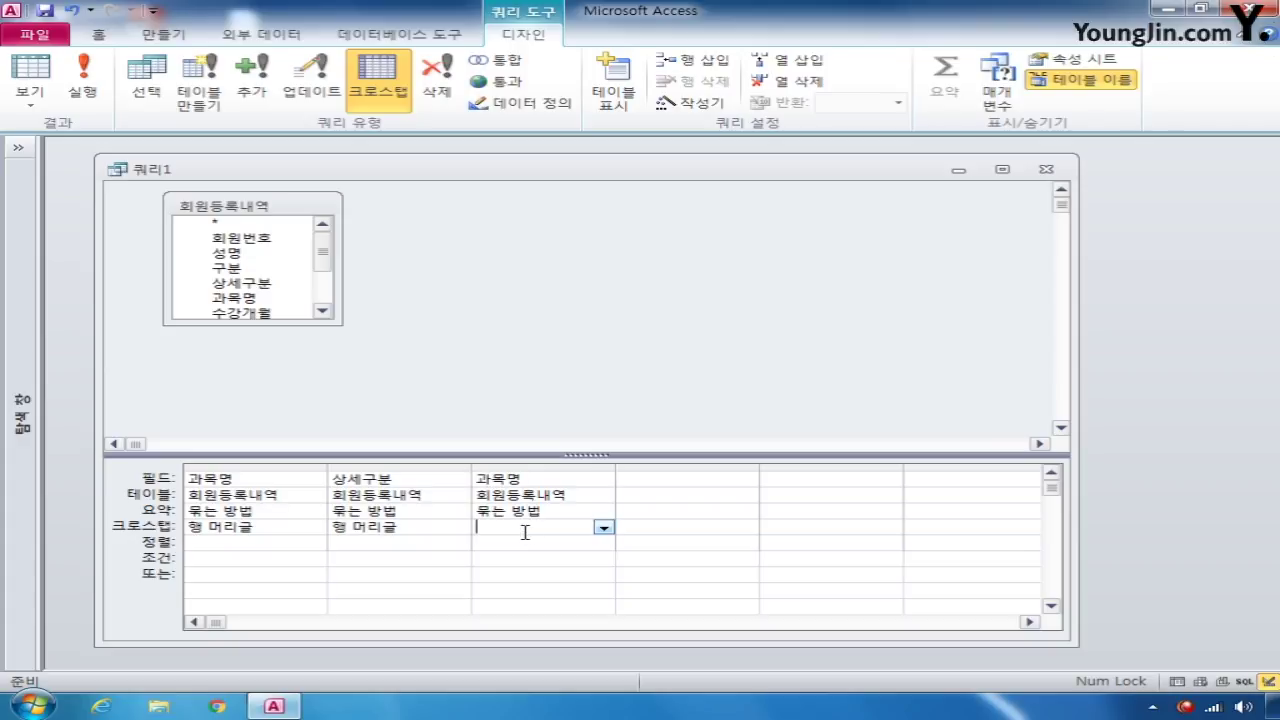
click(603, 527)
click(578, 557)
Add 과목명 as the fourth column, set it as the crosstab value (값) and summarize it by count (개수)
double_click(245, 299)
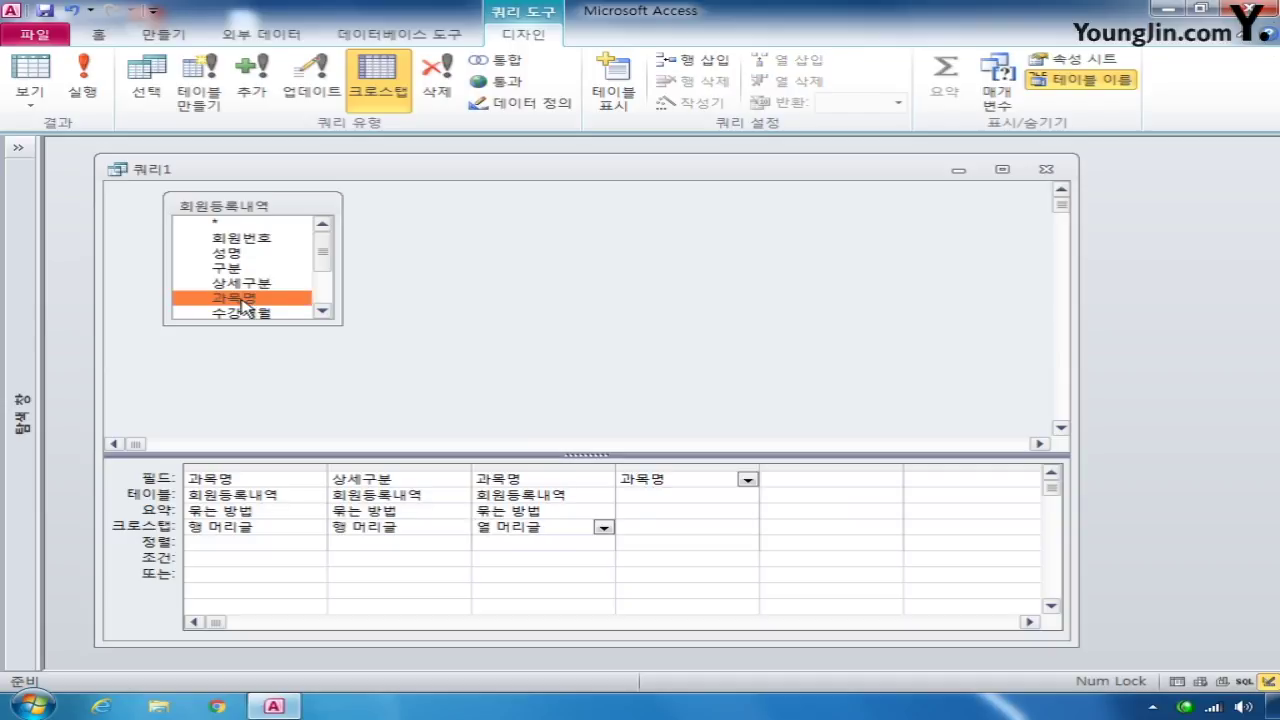
click(684, 533)
click(748, 529)
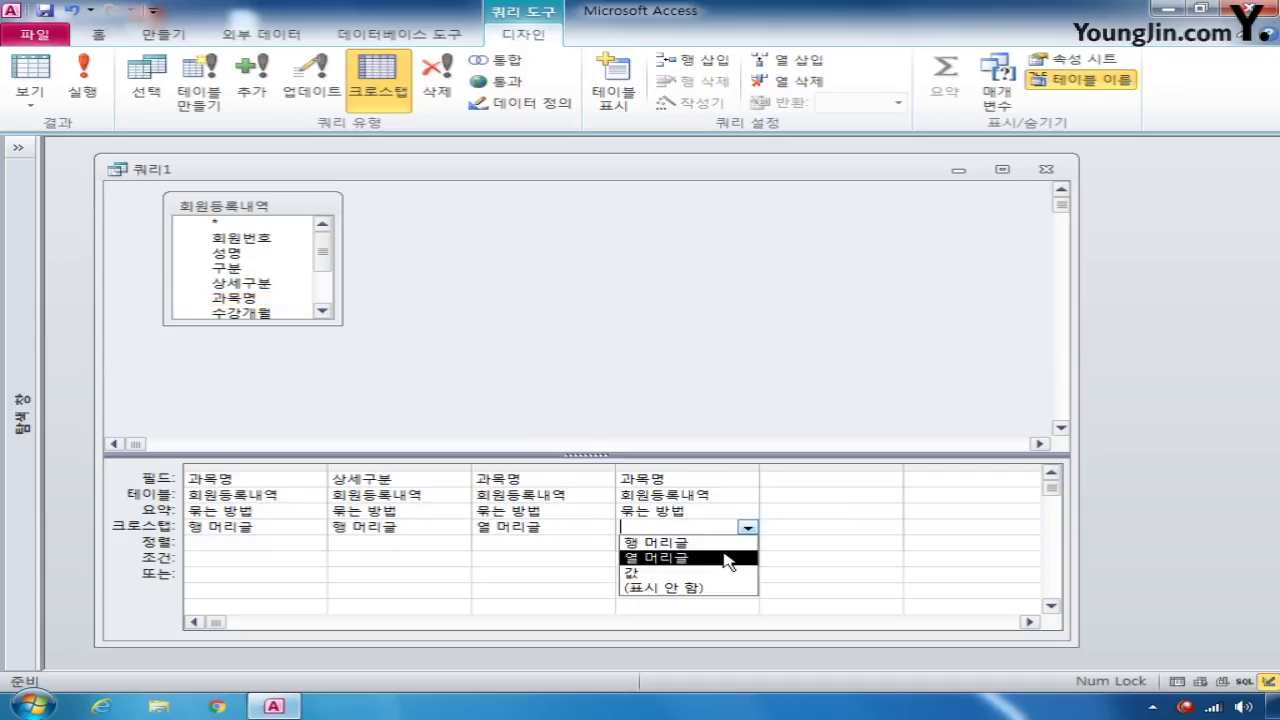
click(730, 560)
click(748, 512)
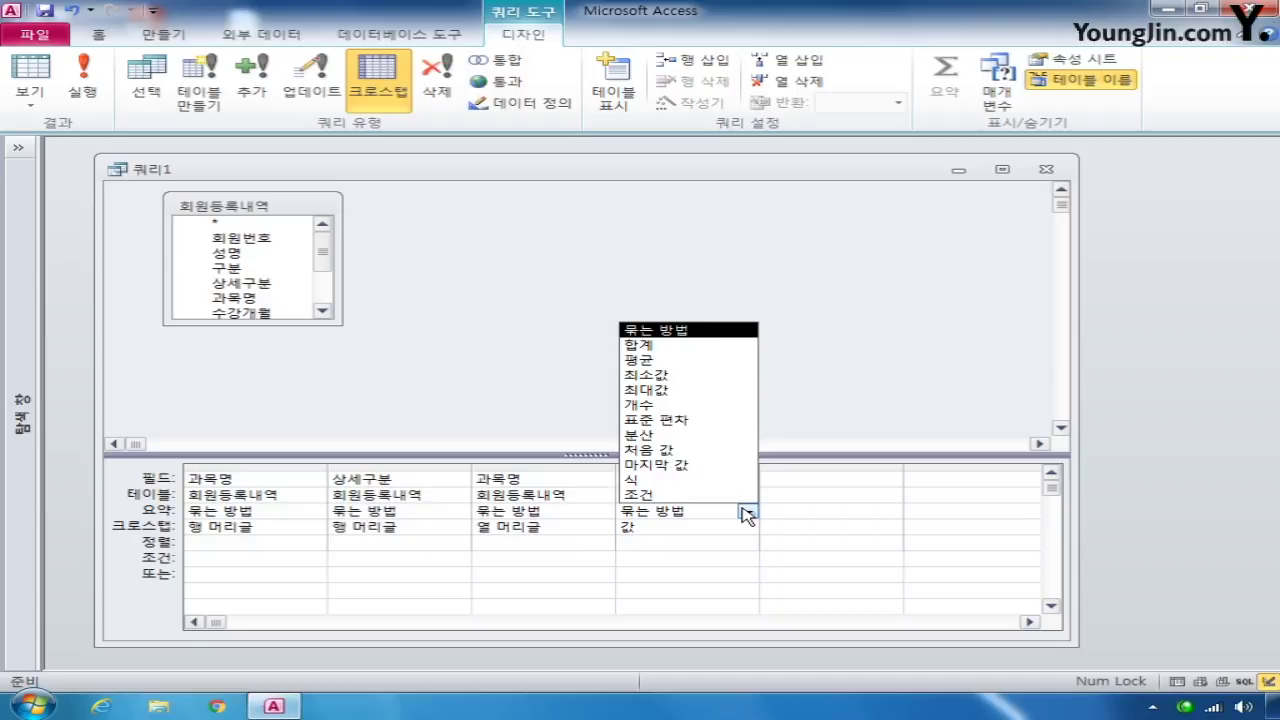
click(718, 405)
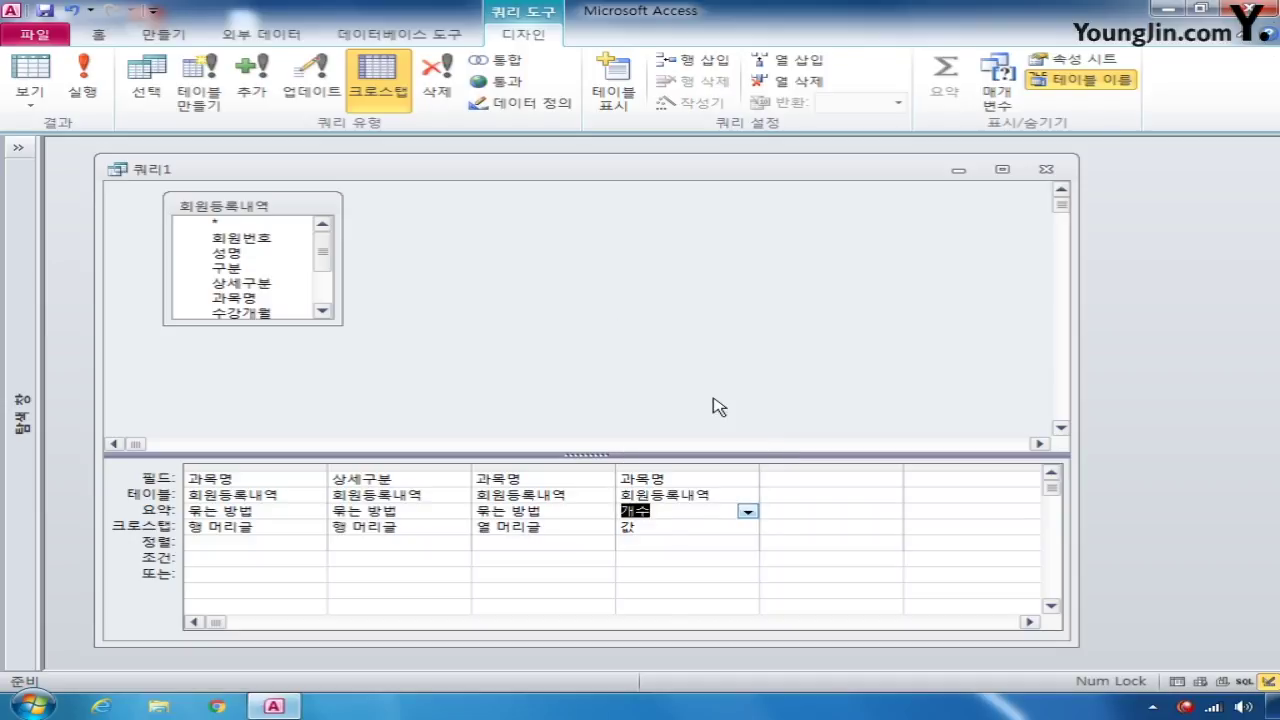
Replace the first row heading field of the crosstab query with 구분 and run the query to check its result
click(82, 98)
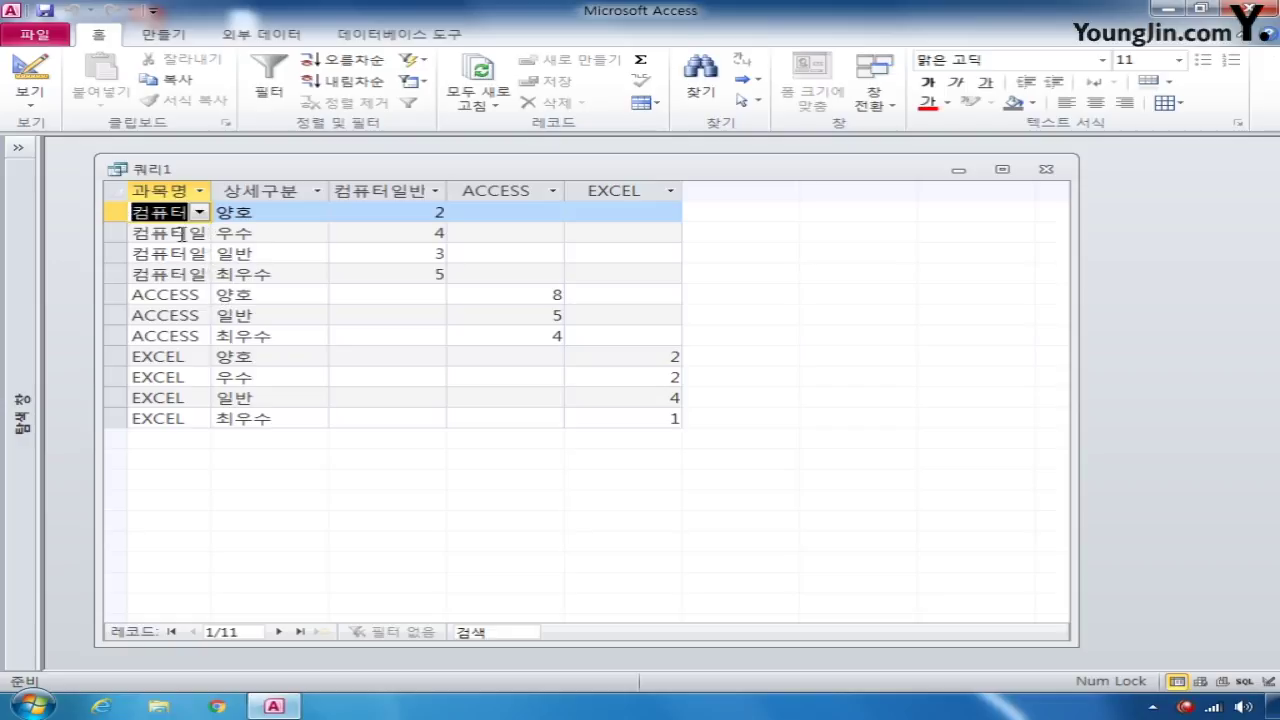
click(30, 72)
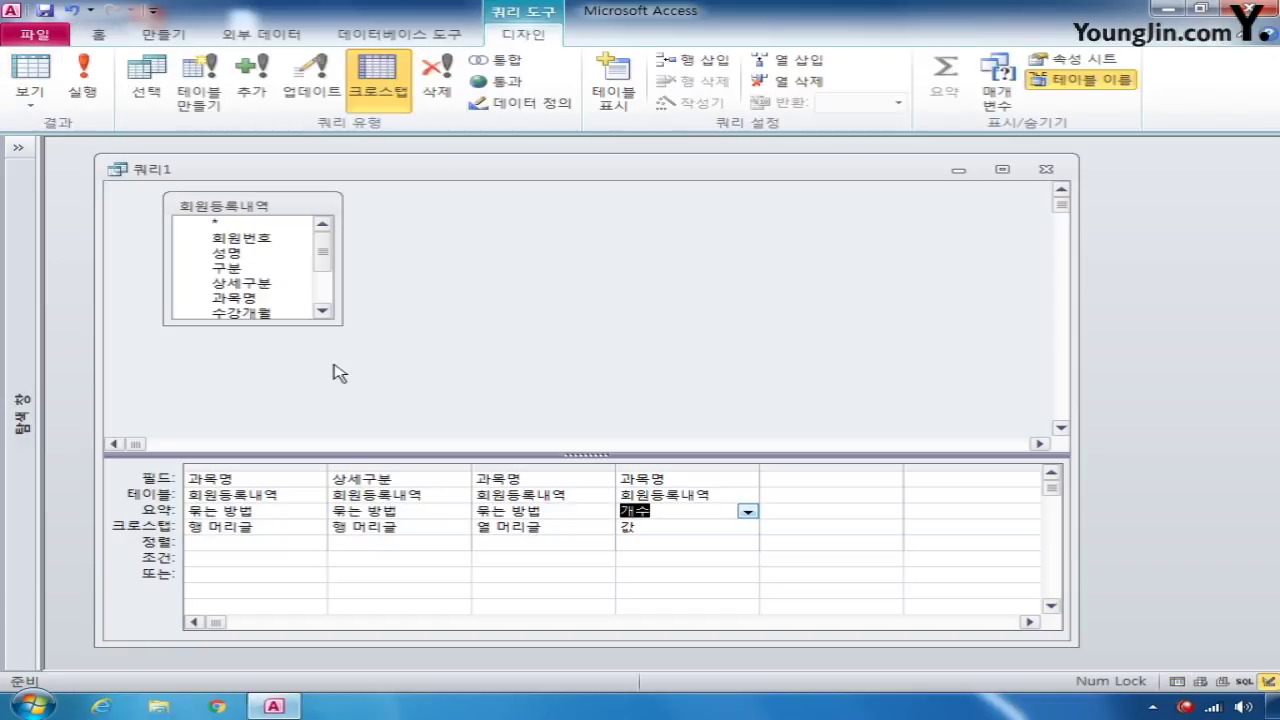
click(265, 482)
click(315, 480)
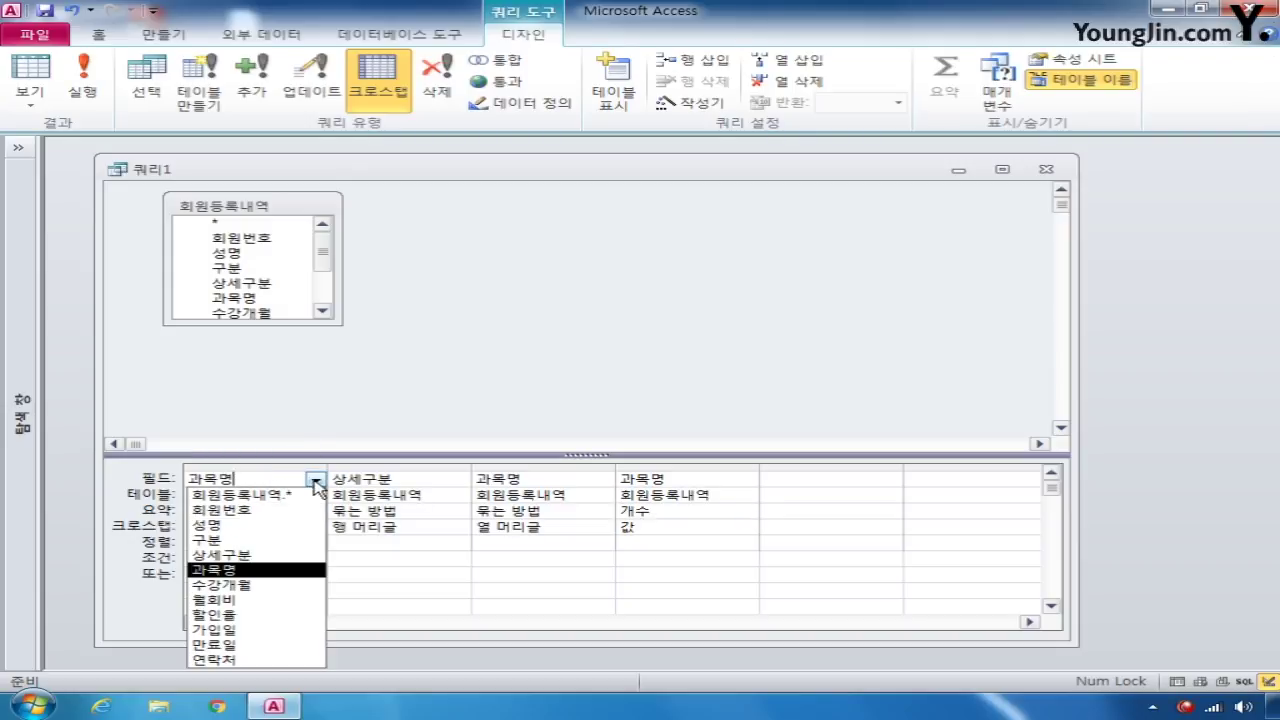
click(255, 538)
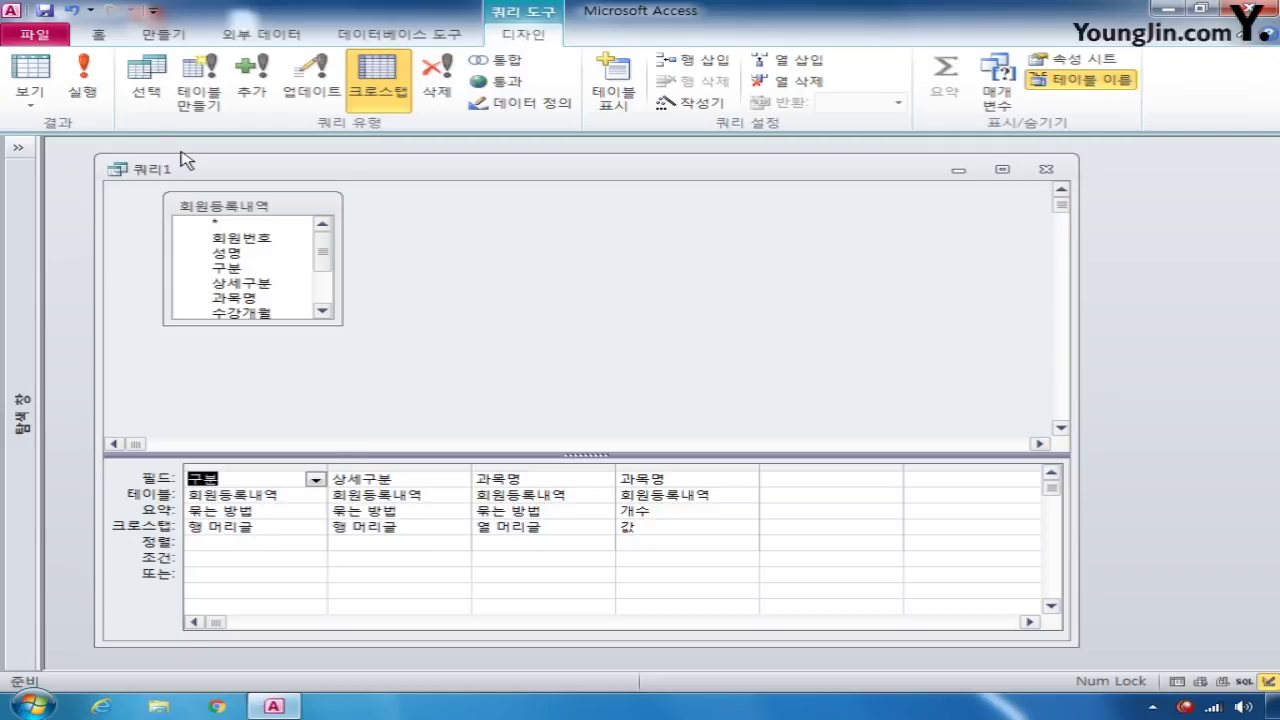
click(86, 85)
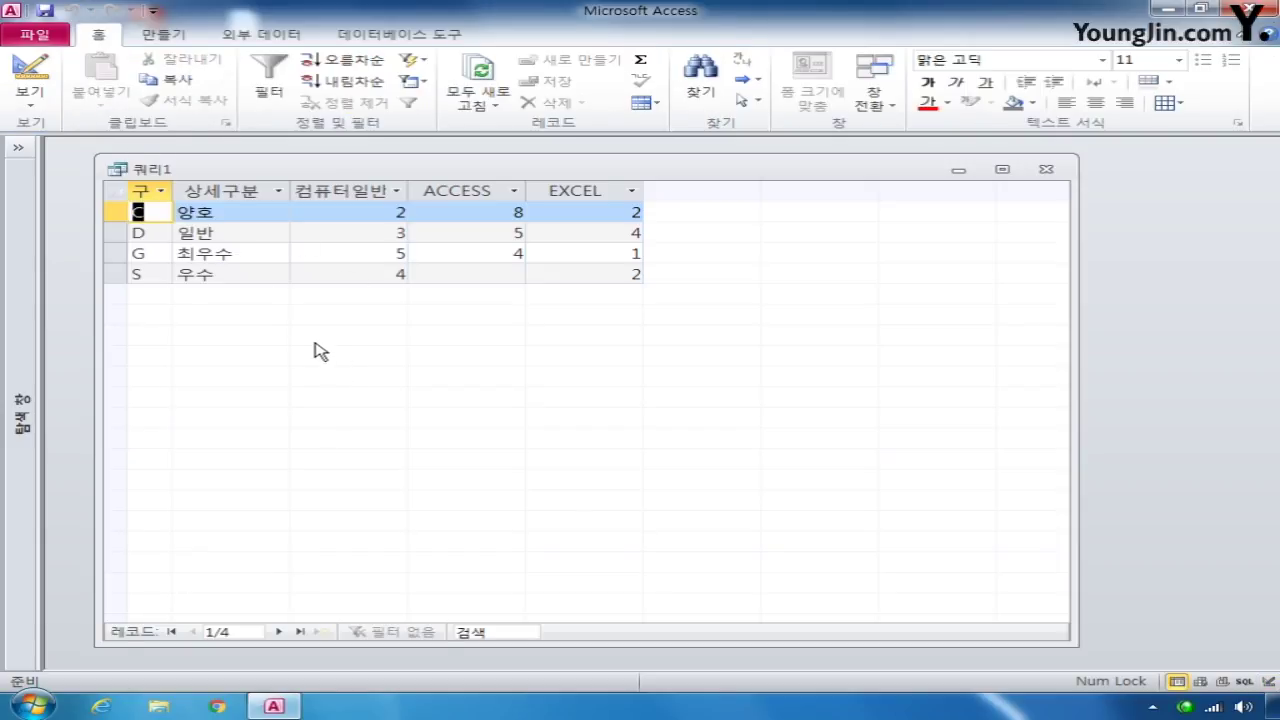
click(31, 72)
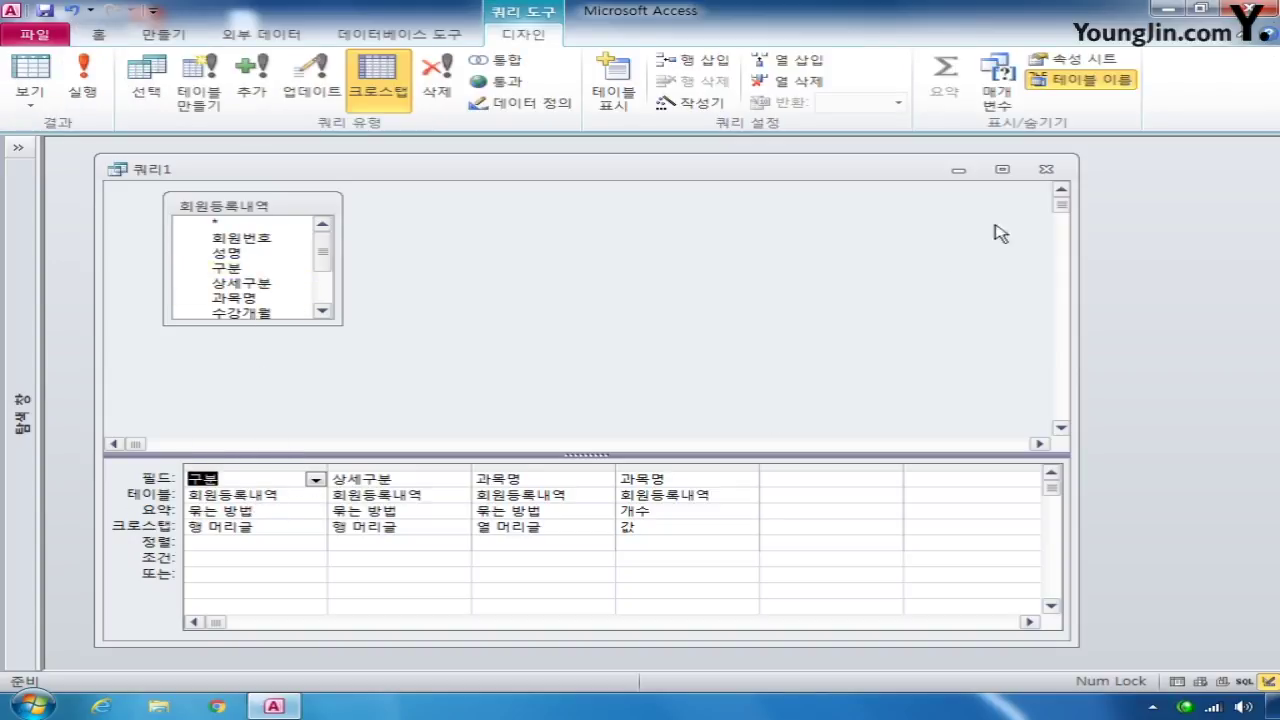
Close the crosstab query and save it under the name 구분및과목별인원
click(1046, 169)
click(548, 404)
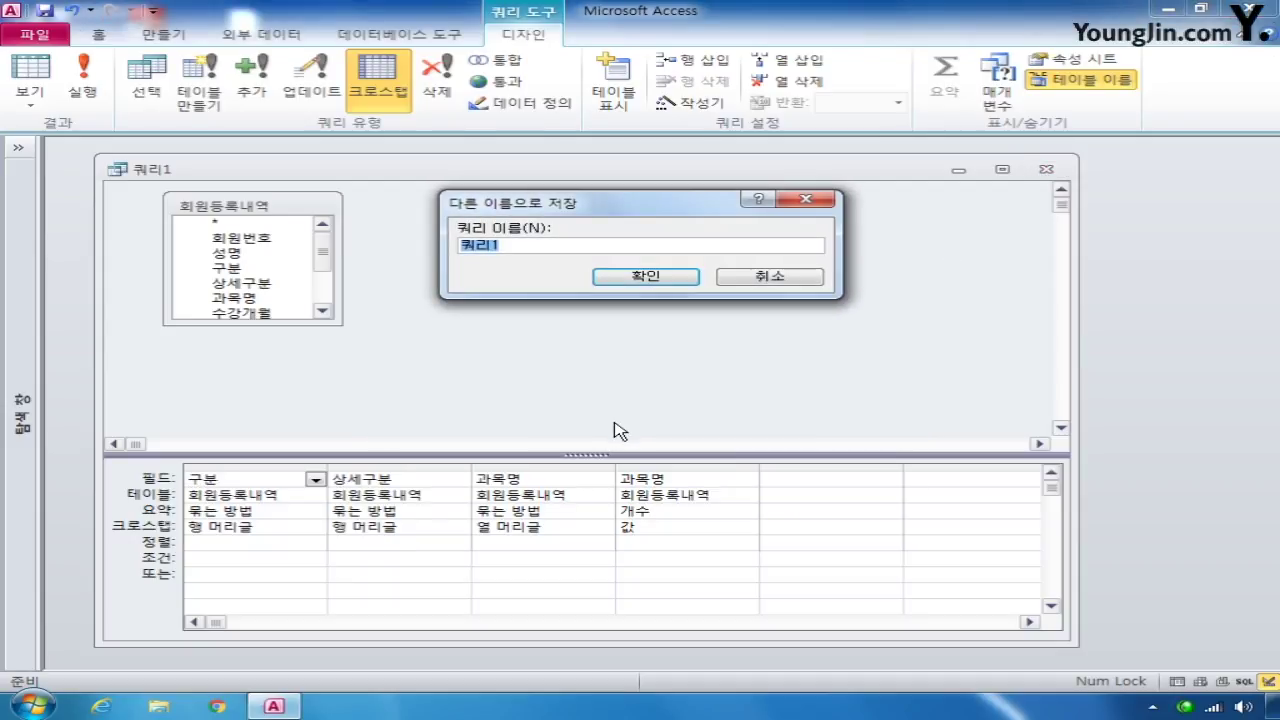
text(구분별과목별ㅇ인원수)
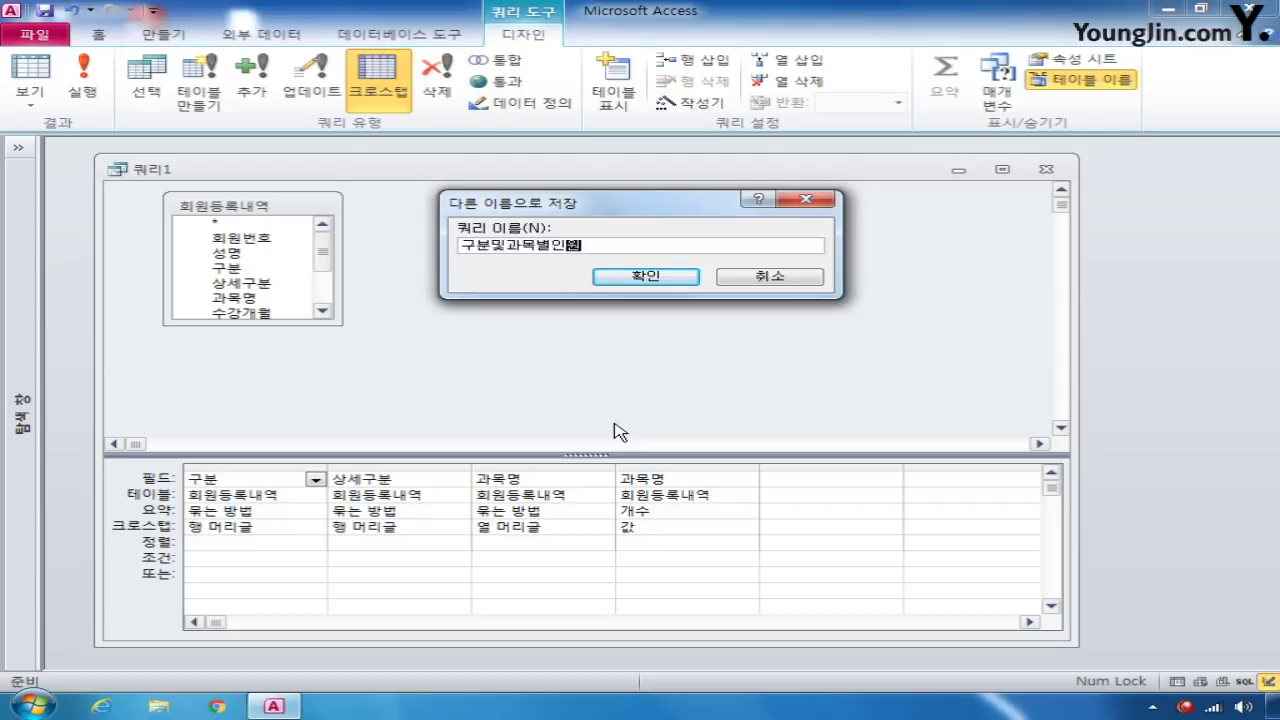
key(Return)
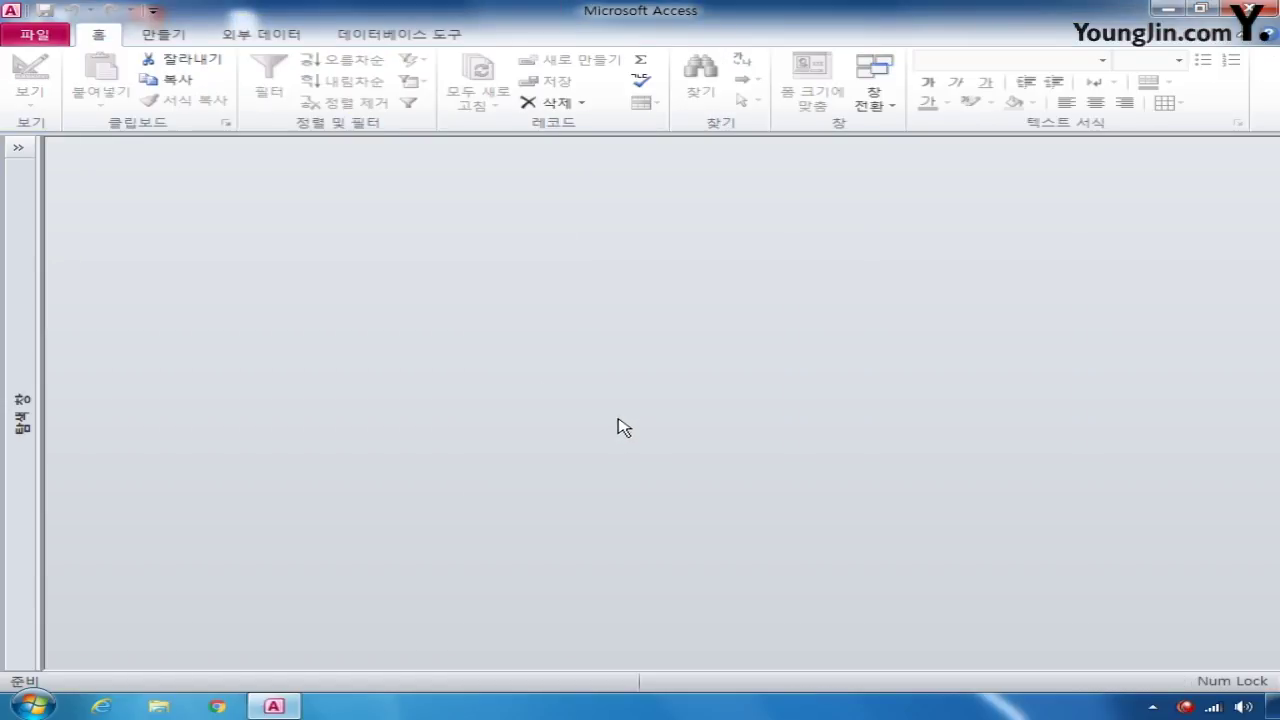
Create a new query in design view with the tables 회원 and 과목
click(158, 36)
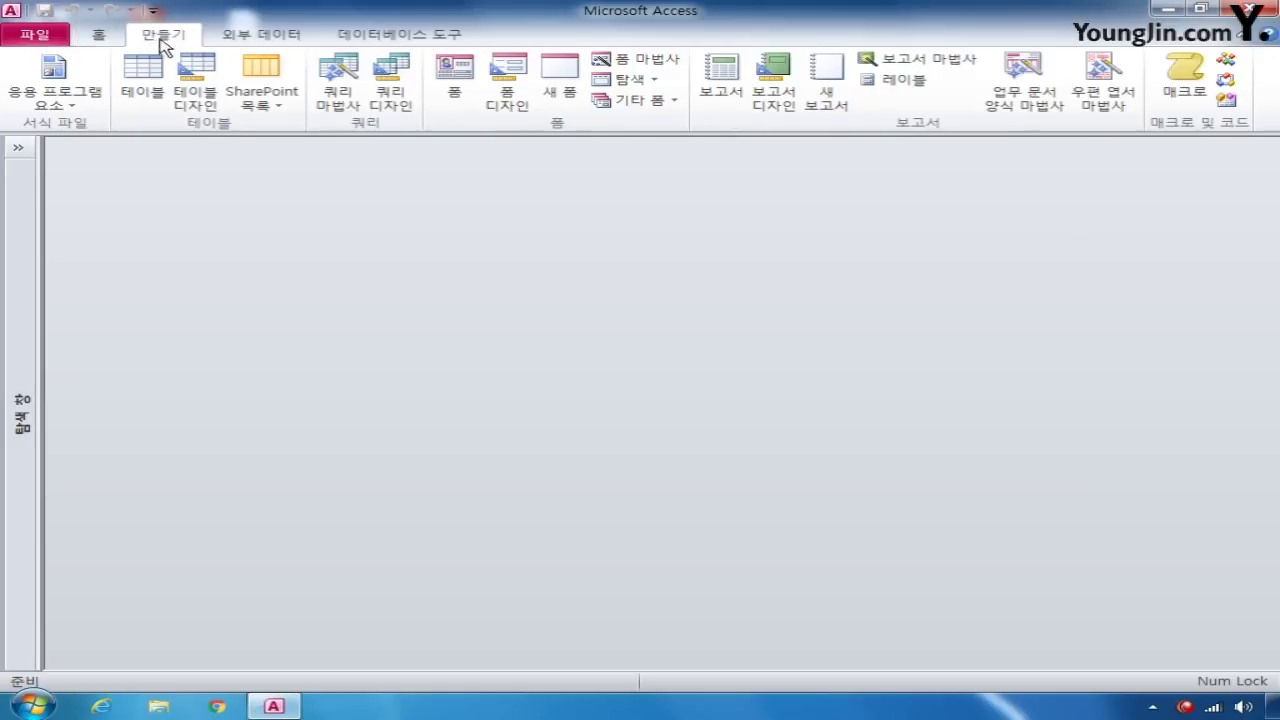
click(390, 95)
drag(570, 400, 589, 280)
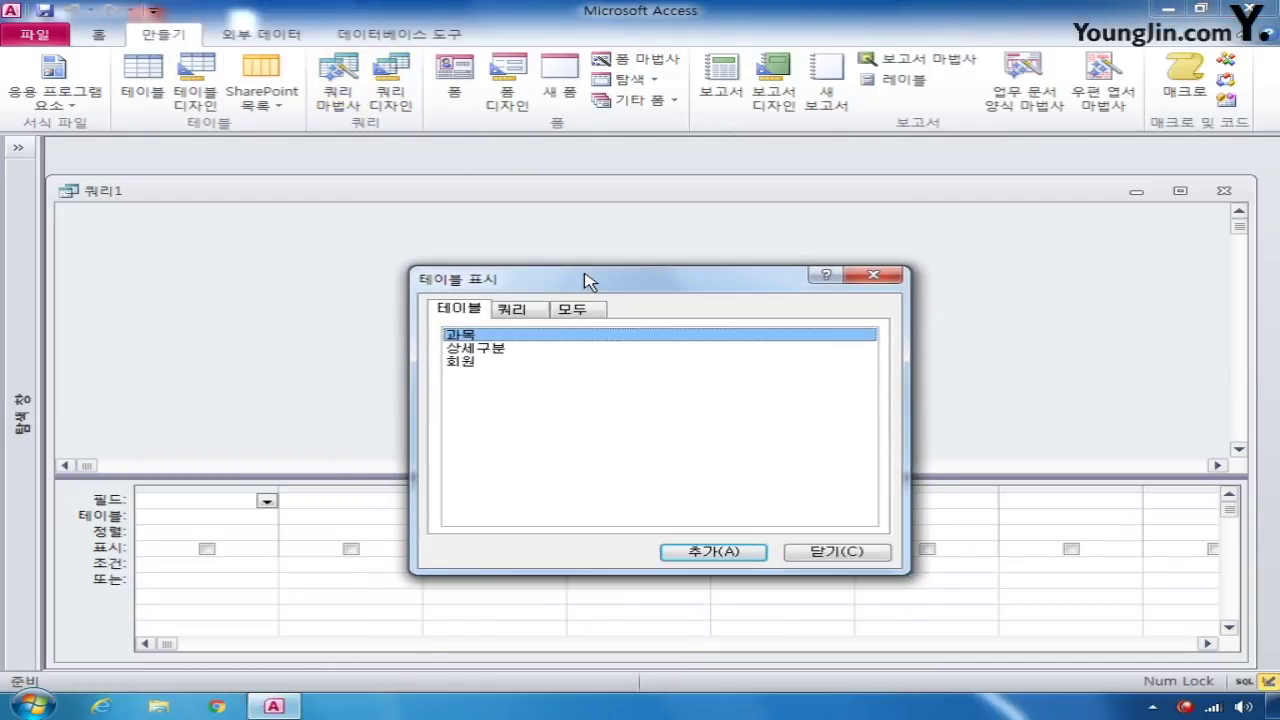
double_click(480, 362)
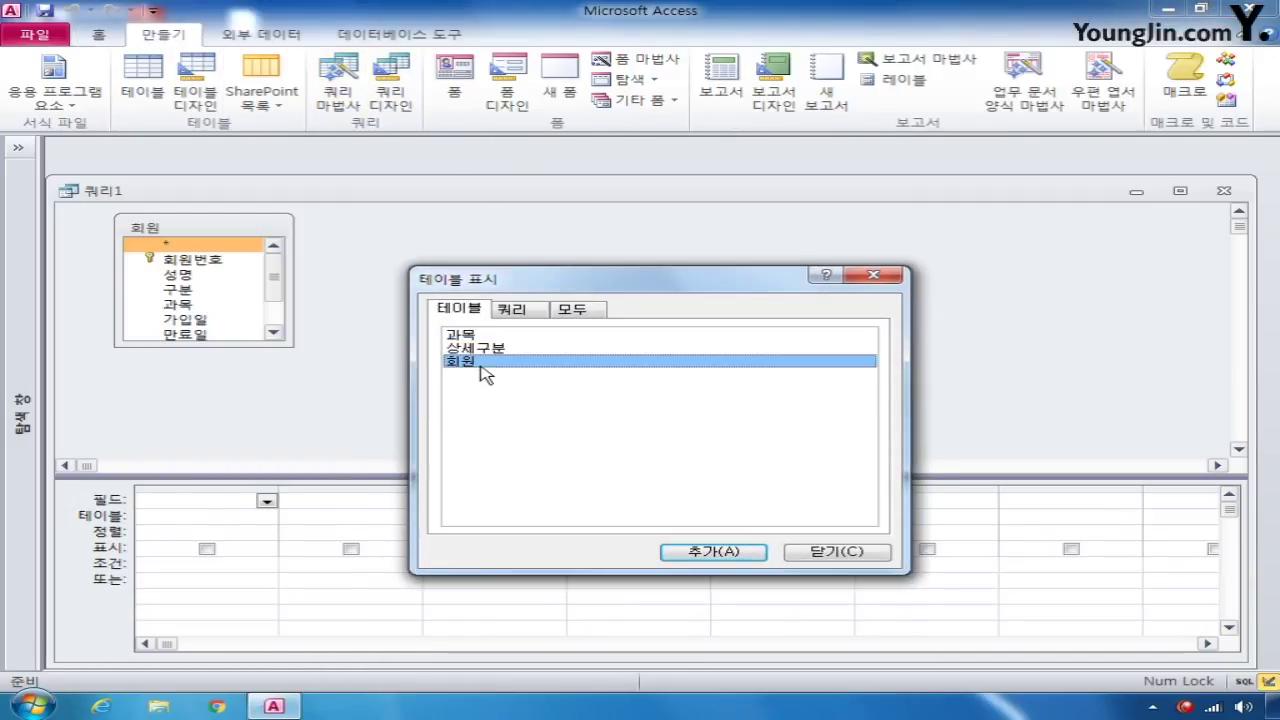
double_click(525, 335)
click(834, 553)
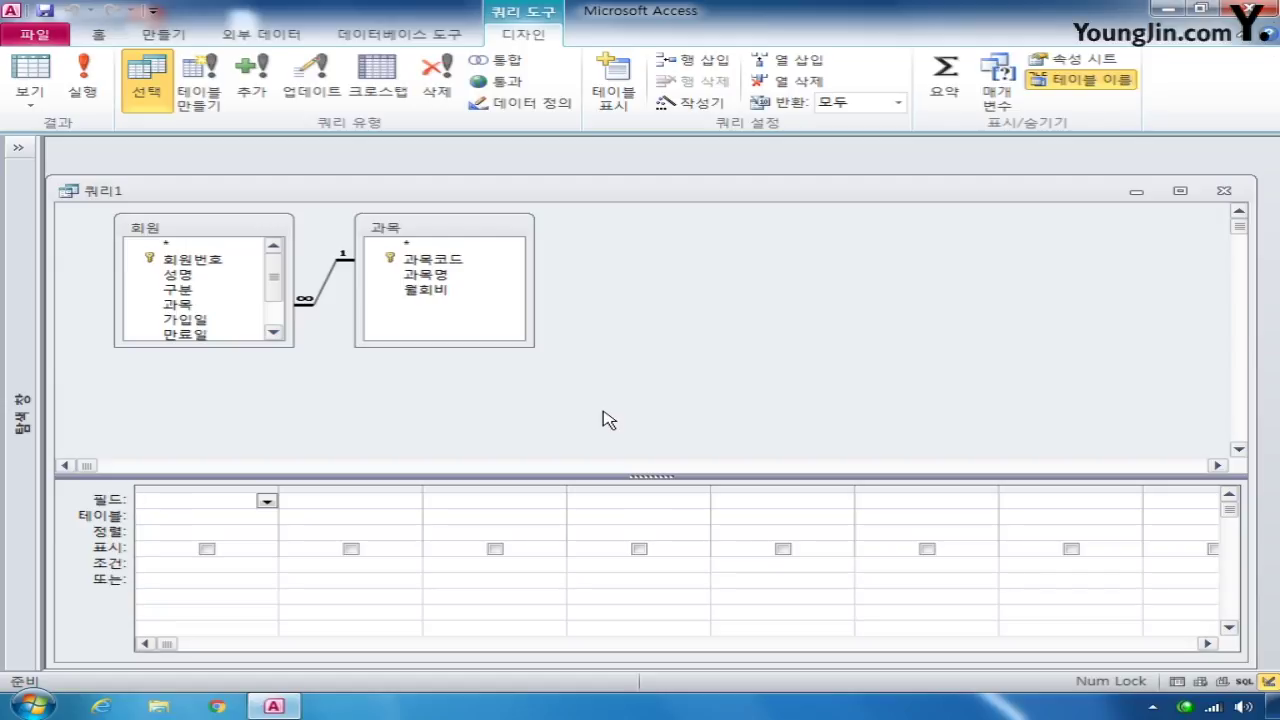
Add 과목코드 and 과목명 from the 과목 table and 회원번호 from the 회원 table as query columns
double_click(440, 261)
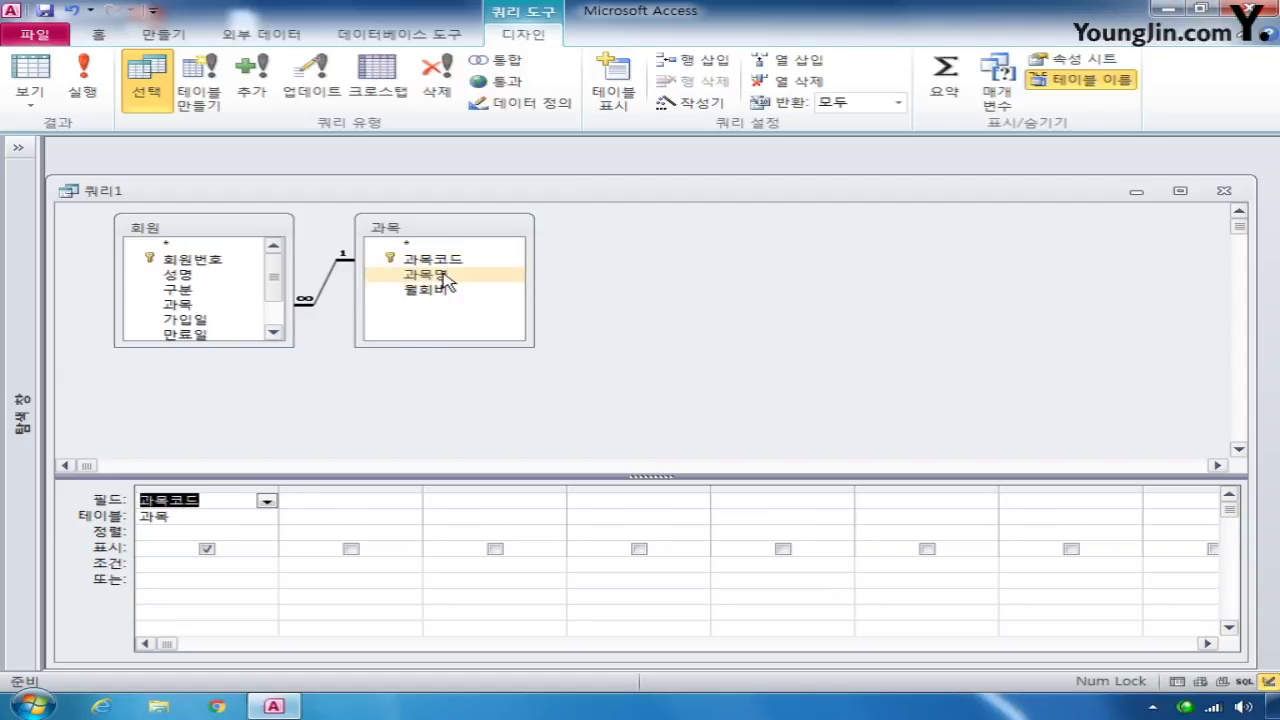
double_click(444, 276)
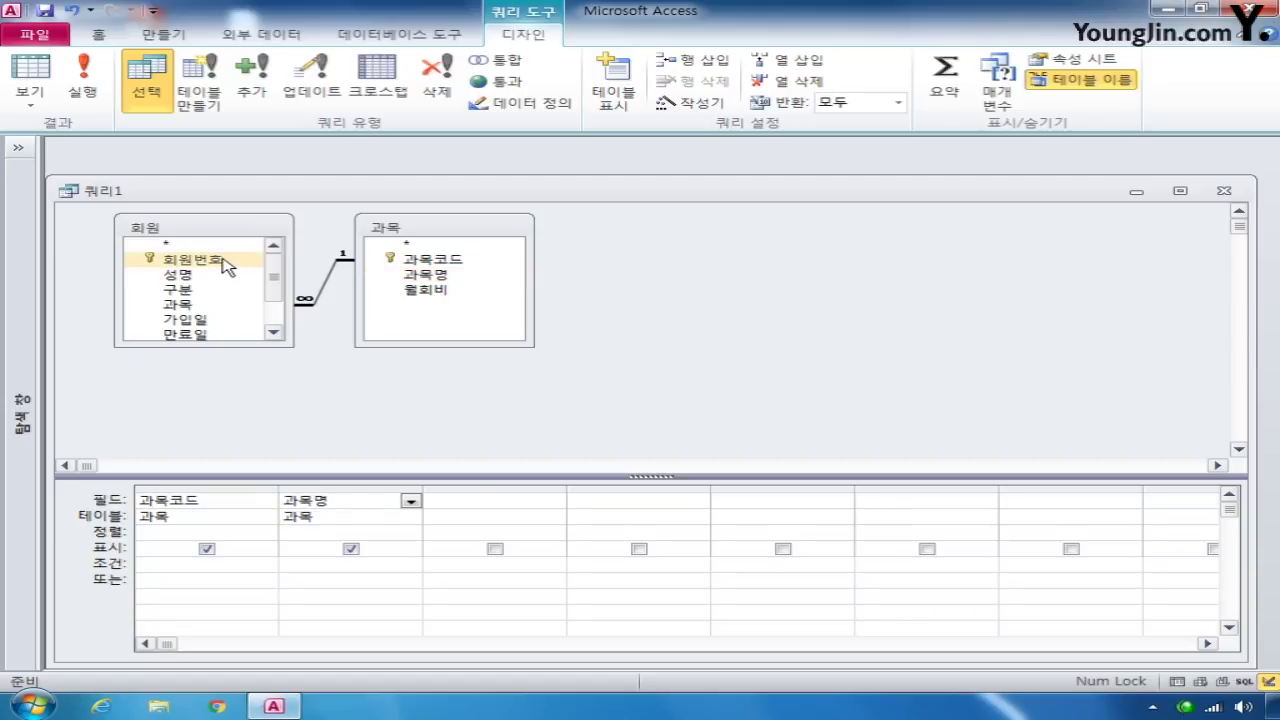
double_click(241, 261)
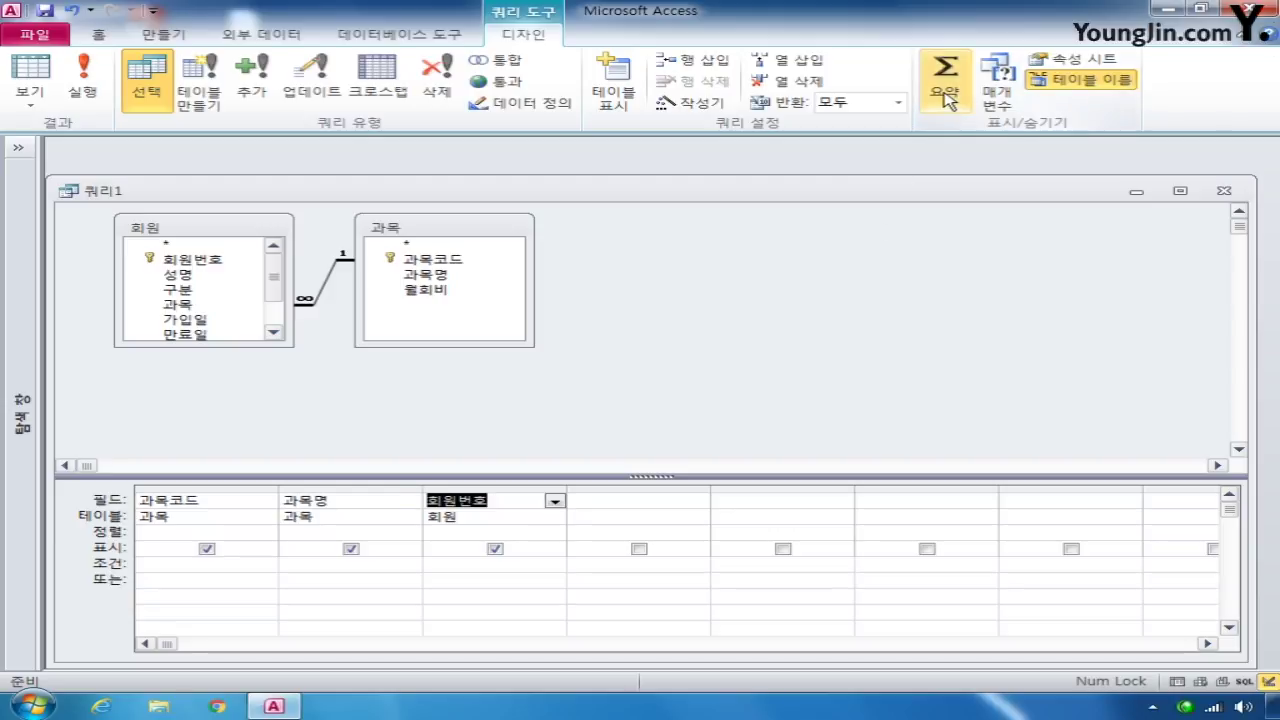